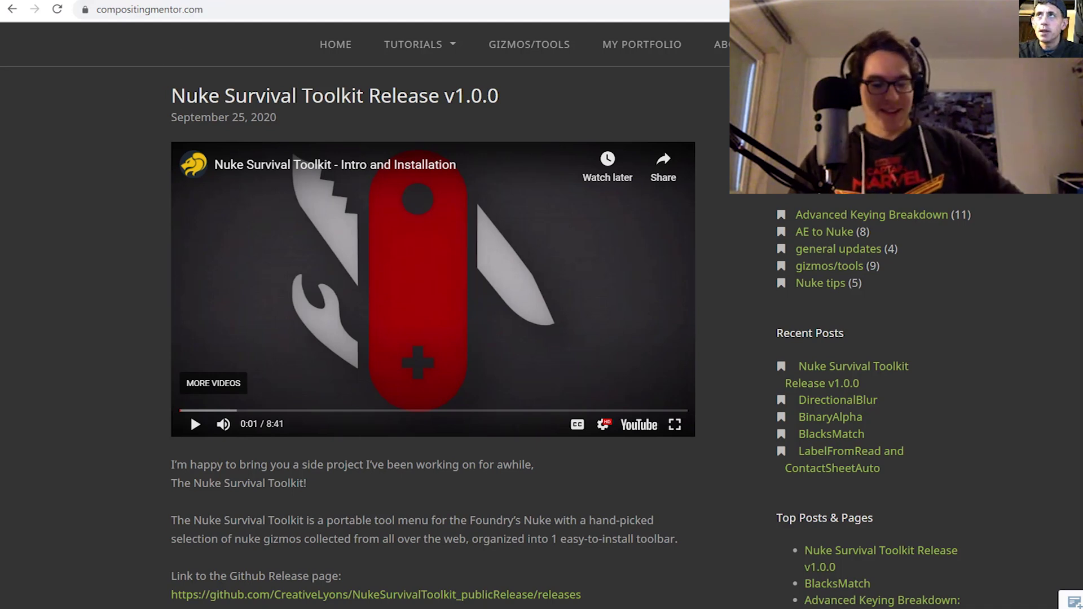
Switch to the Nuke Survival Toolkit documentation PDF and view its cover page
key(ctrl+Tab)
scroll(275, 341, down, 6)
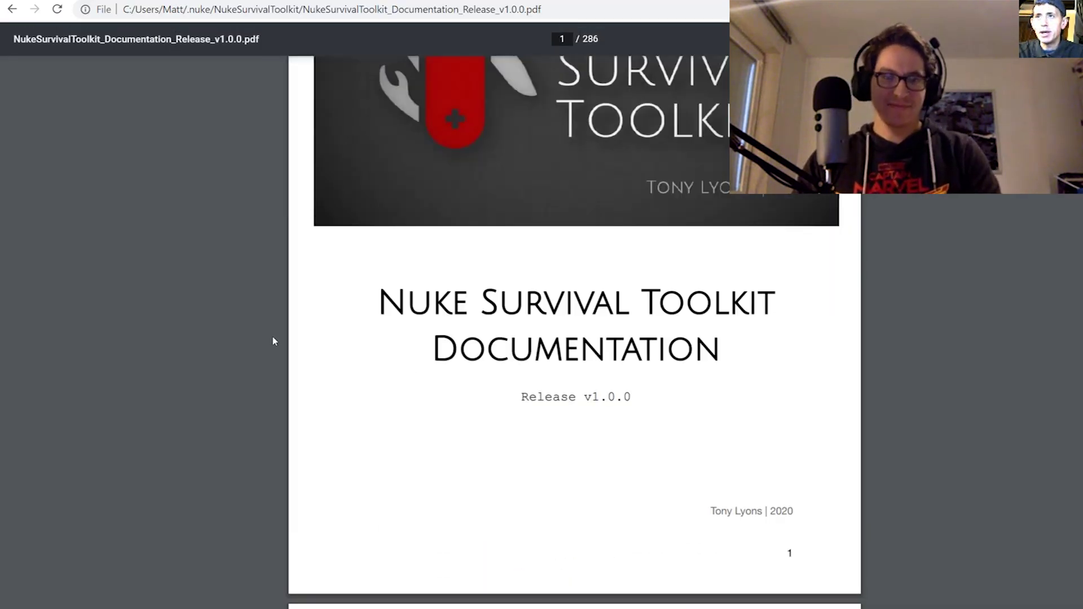
scroll(263, 341, up, 6)
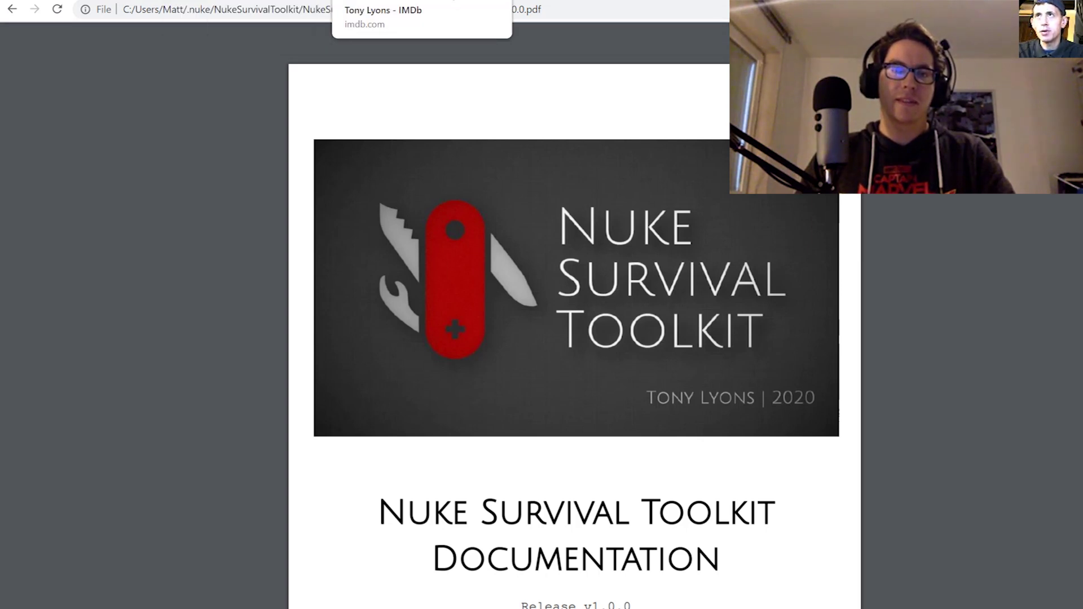
Open the toolkit author's IMDb page and look over the Known For and Filmography sections
click(406, 1)
scroll(560, 87, down, 3)
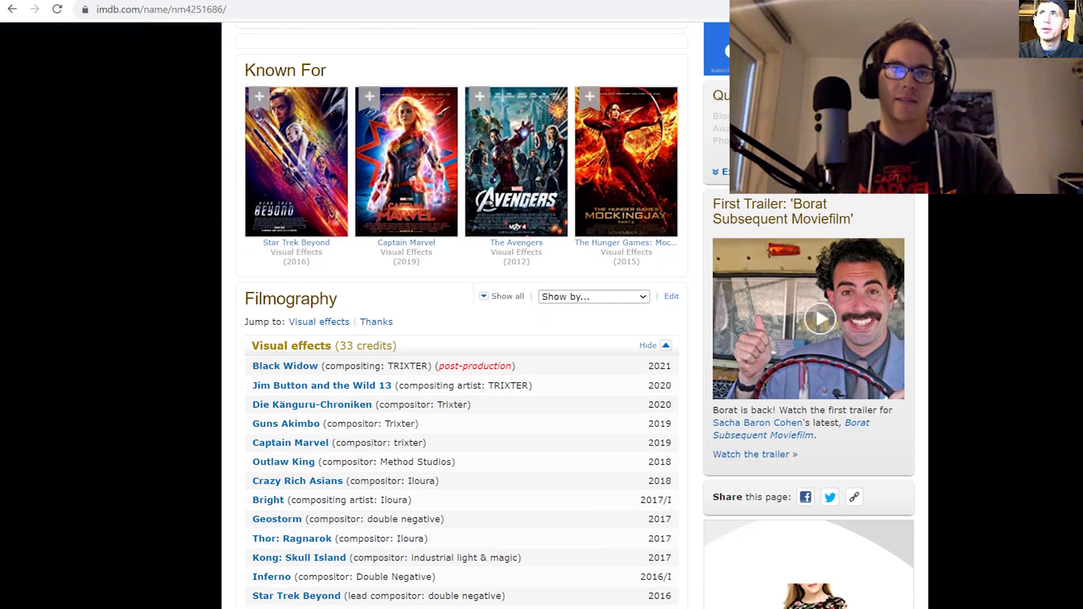
click(564, 1)
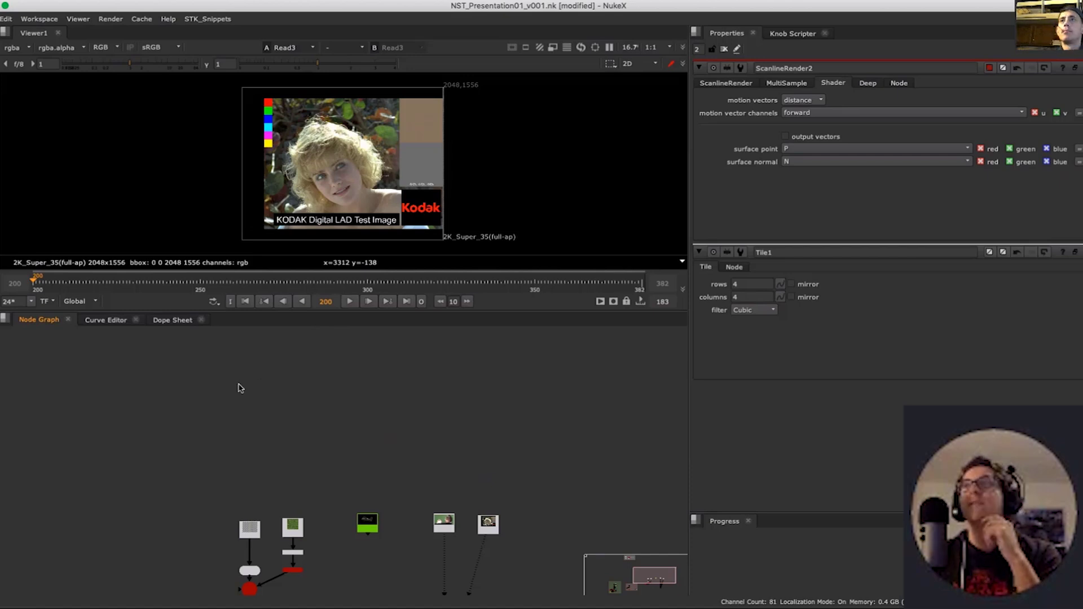
Switch to the toolkit documentation PDF in Adobe Reader and find the Tool Index on page 7
key(ctrl+Up)
click(133, 365)
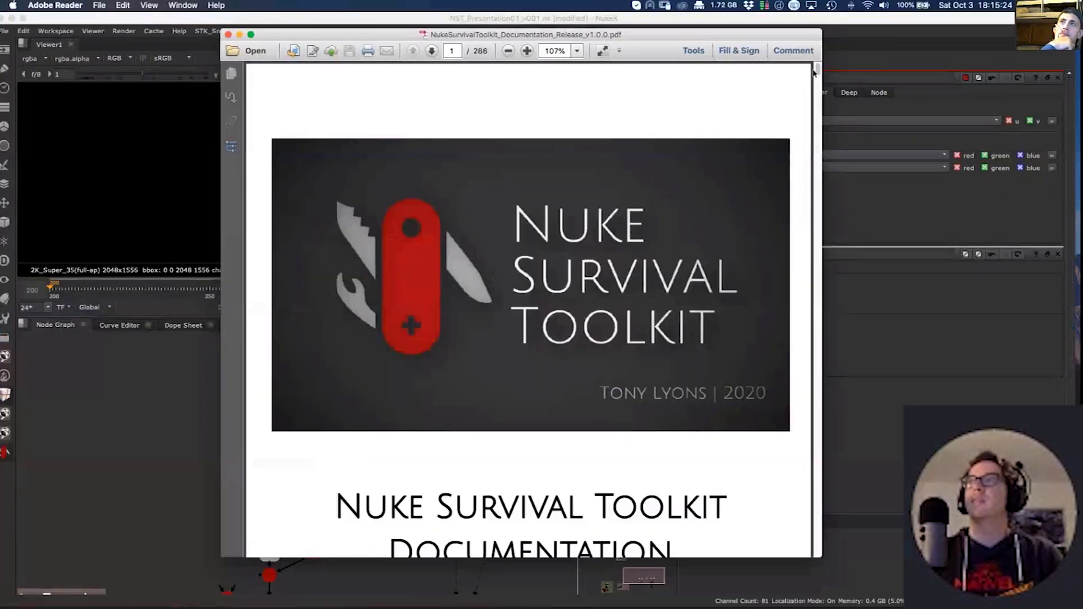
scroll(815, 77, down, 20)
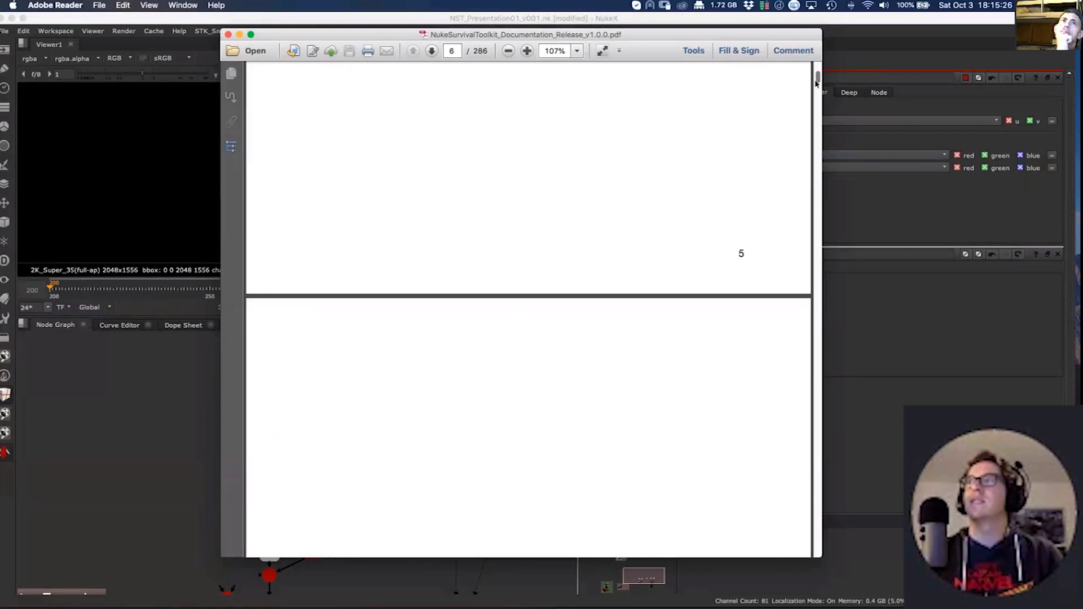
scroll(819, 96, down, 15)
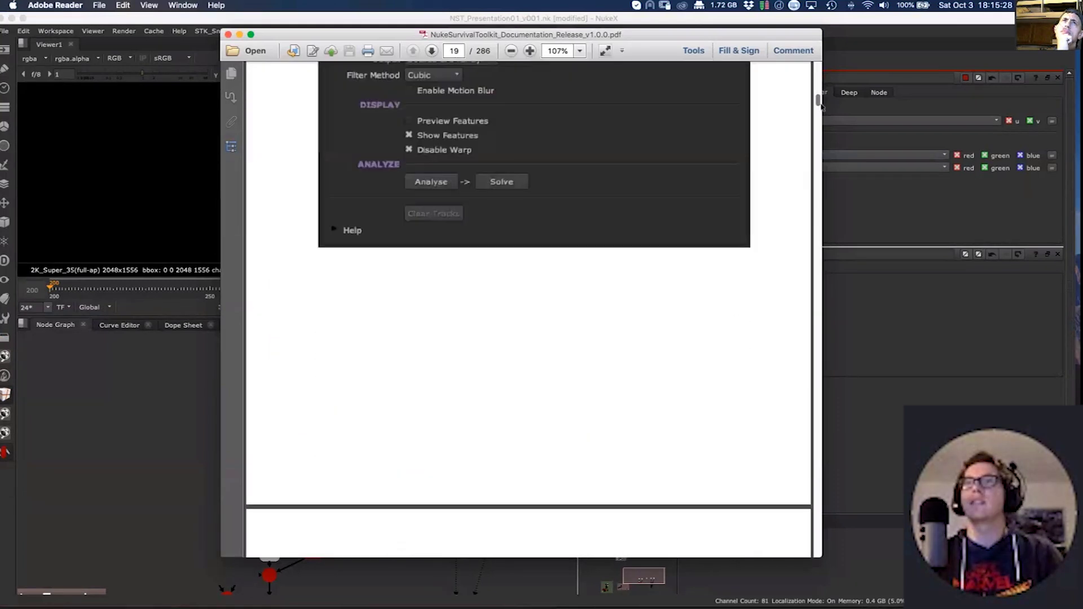
scroll(818, 89, up, 15)
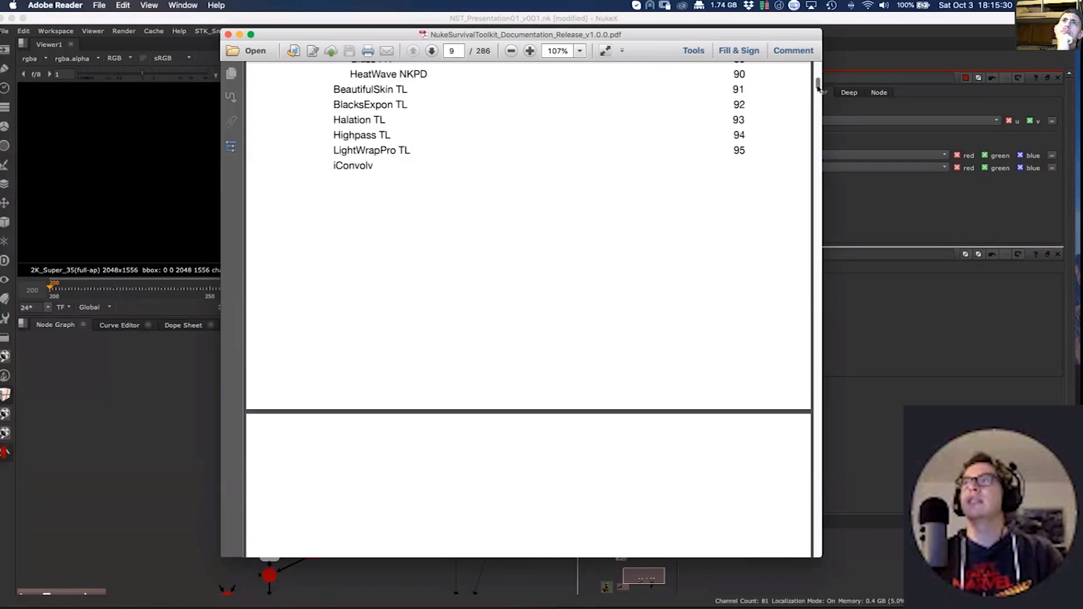
scroll(817, 84, up, 8)
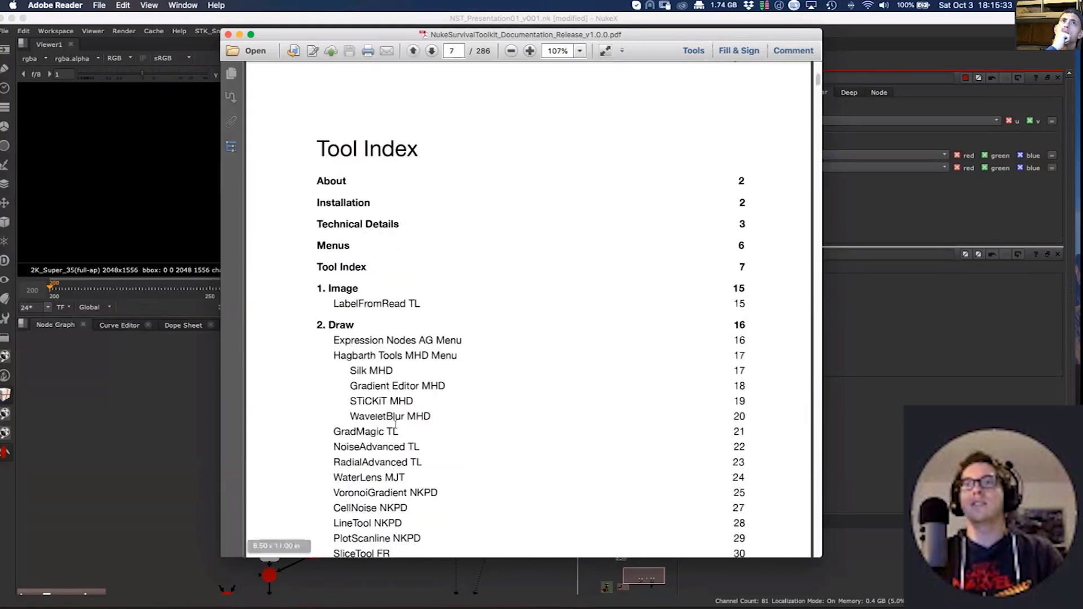
View the Gradient Editor MHD entry from the Tool Index, skim on to page 70 and close the documentation
click(412, 386)
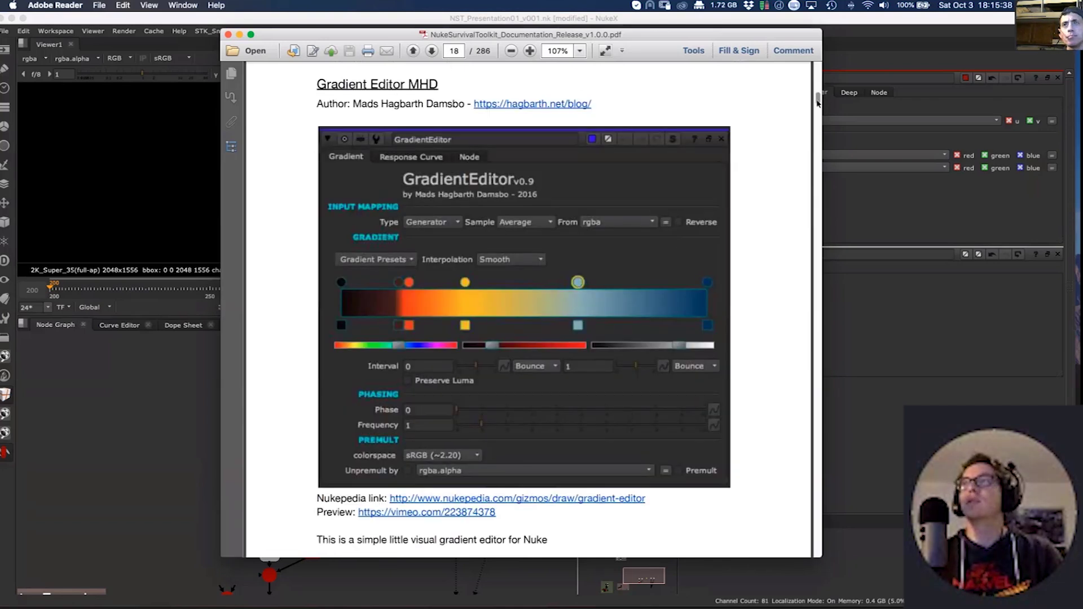
drag(817, 100, 818, 167)
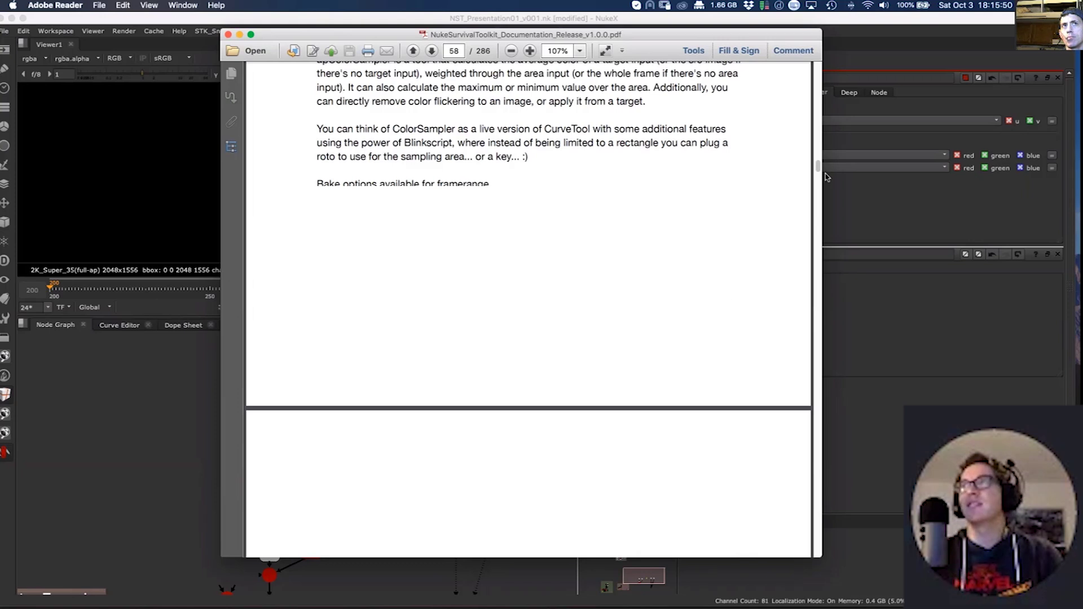
drag(816, 190, 816, 190)
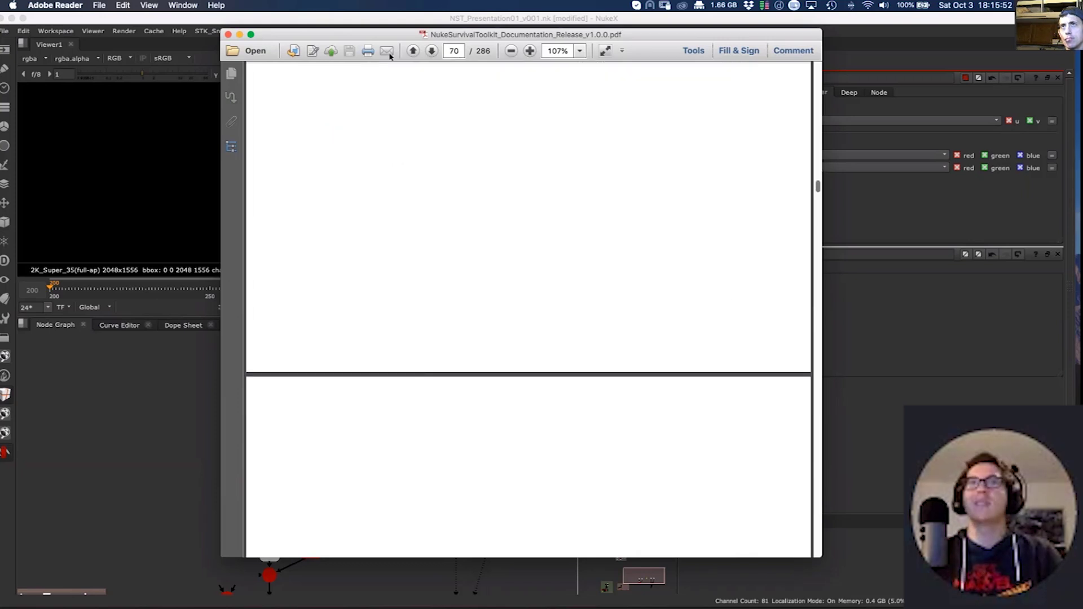
click(228, 34)
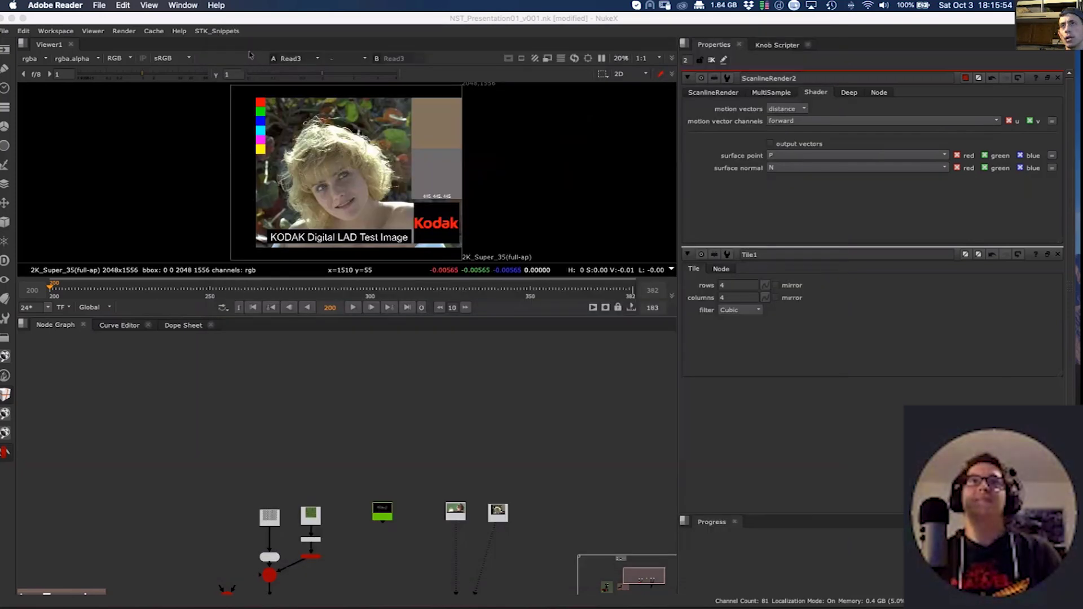
scroll(394, 453, down, 2)
click(400, 452)
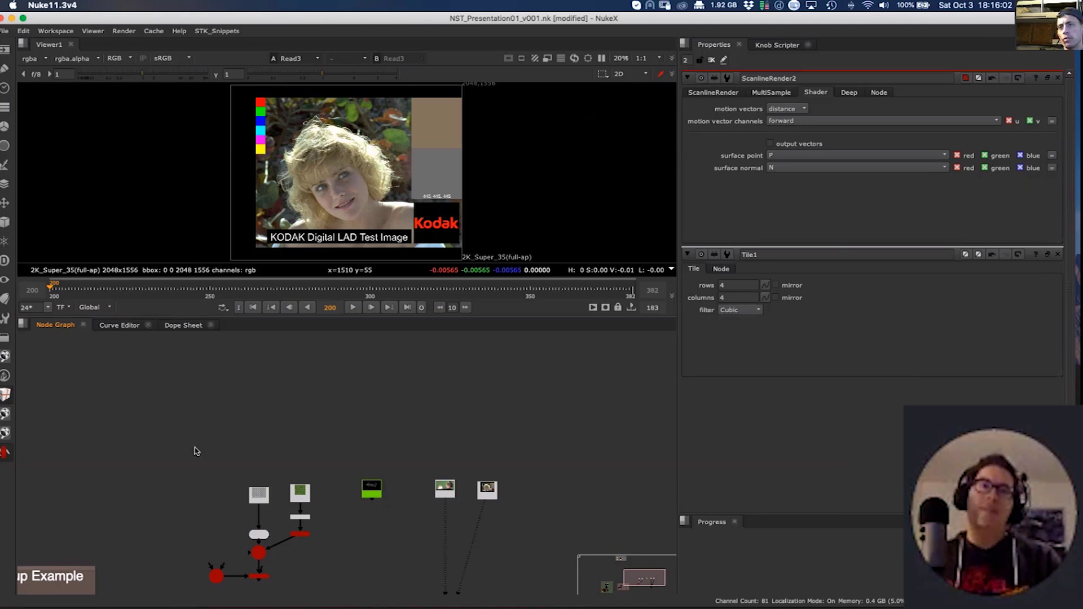
scroll(271, 428, down, 2)
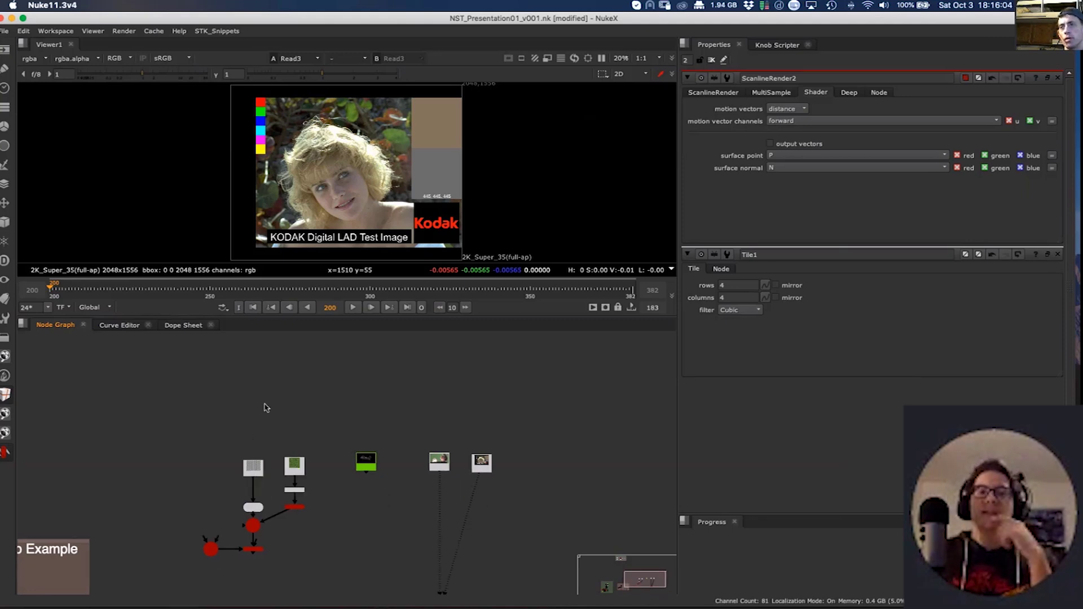
scroll(265, 440, up, 3)
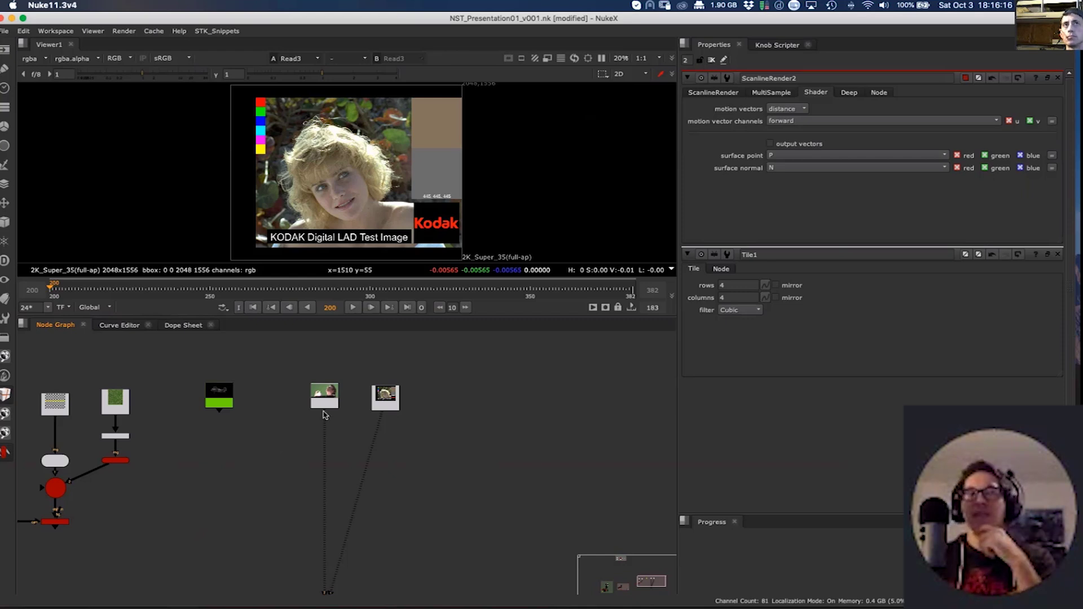
middle_drag(307, 438, 300, 444)
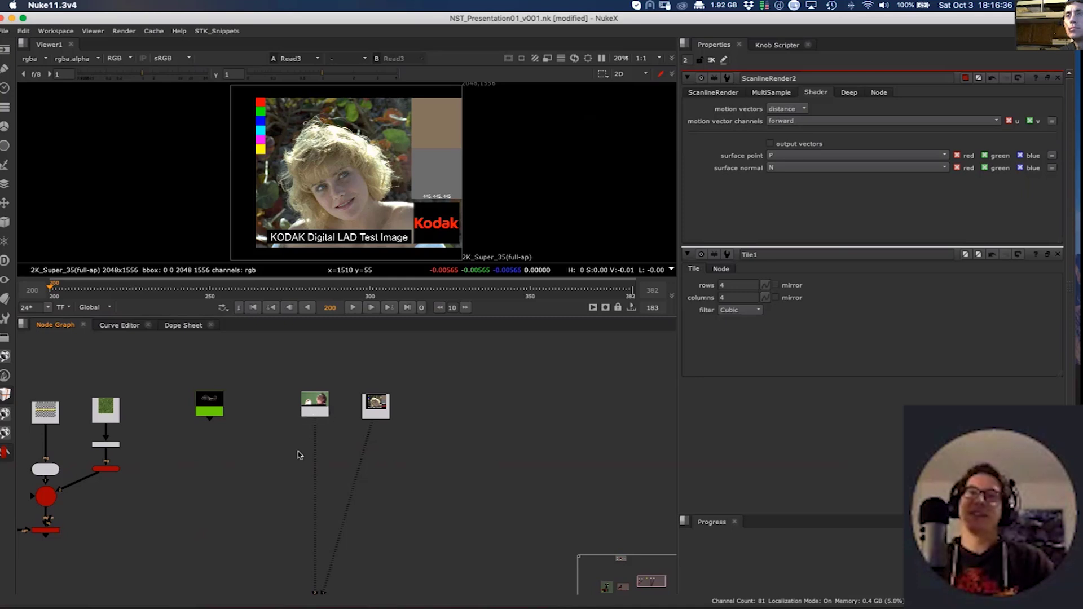
middle_drag(284, 455, 253, 458)
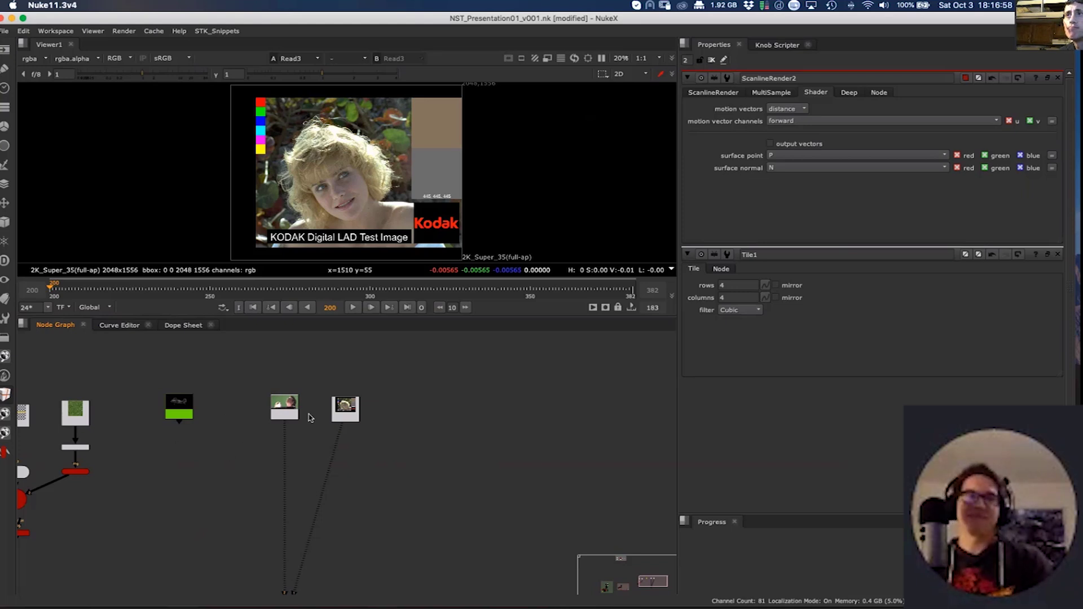
Examine the Survival Toolkit's tool categories, including Time, Draw, Transform, Channel, Filter, Deep and Particles
right_click(7, 453)
mouse_move(62, 445)
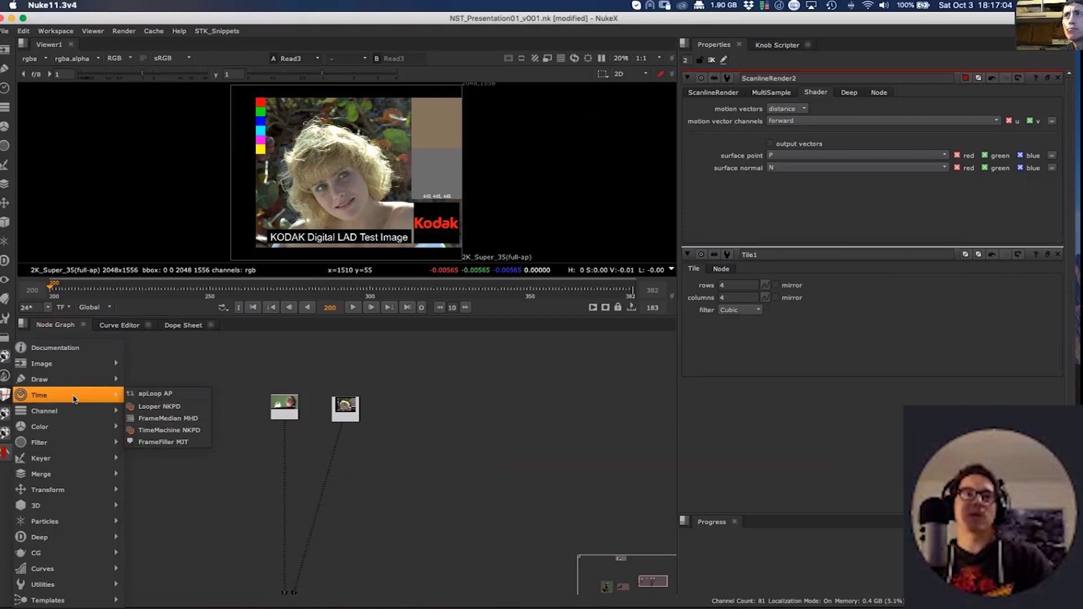
mouse_move(78, 386)
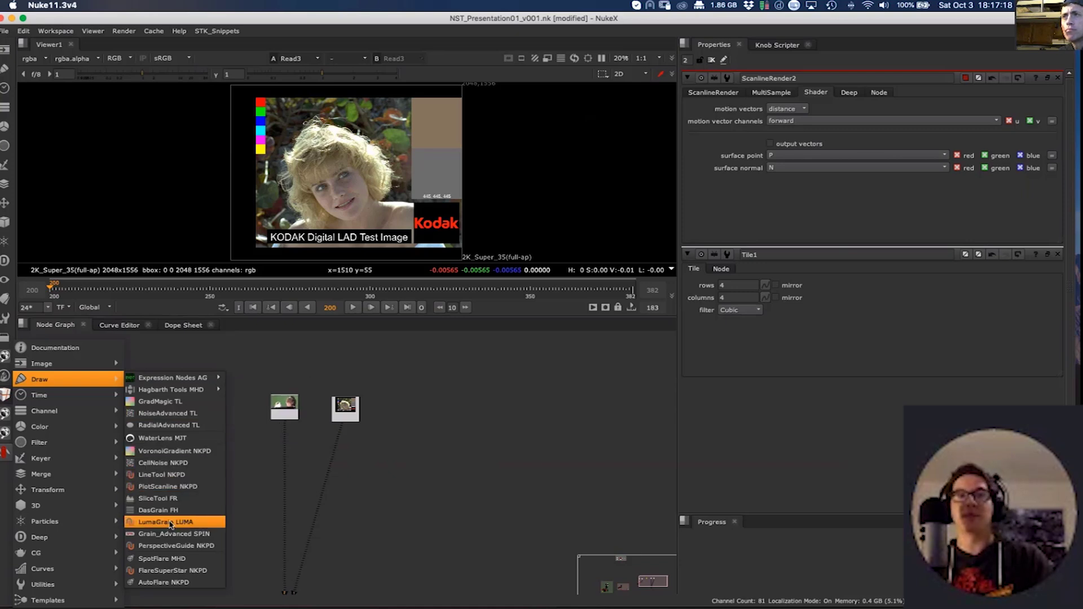
click(158, 530)
mouse_move(60, 491)
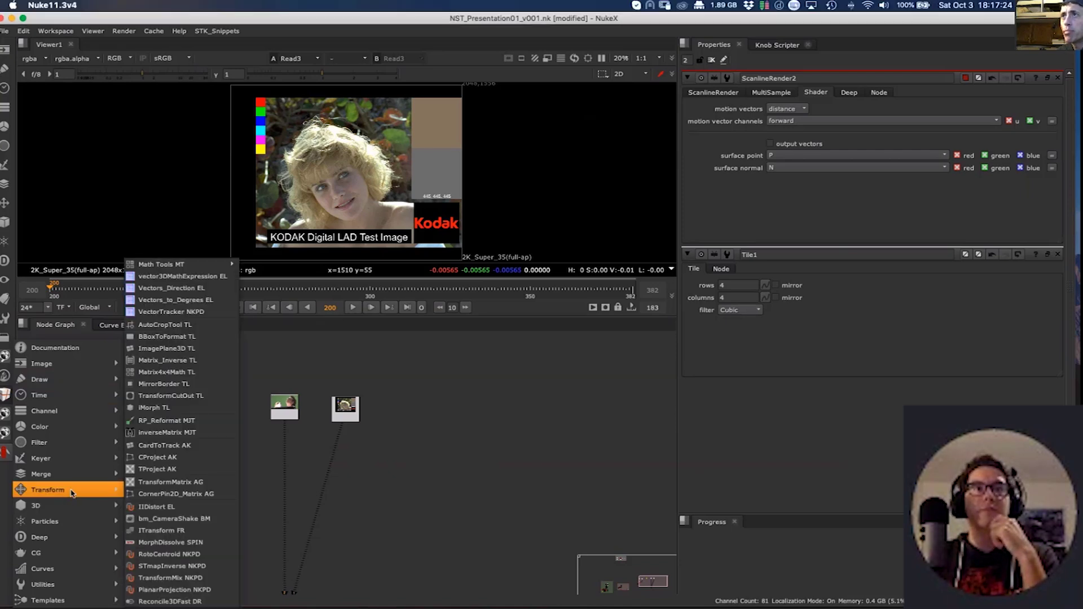
mouse_move(68, 465)
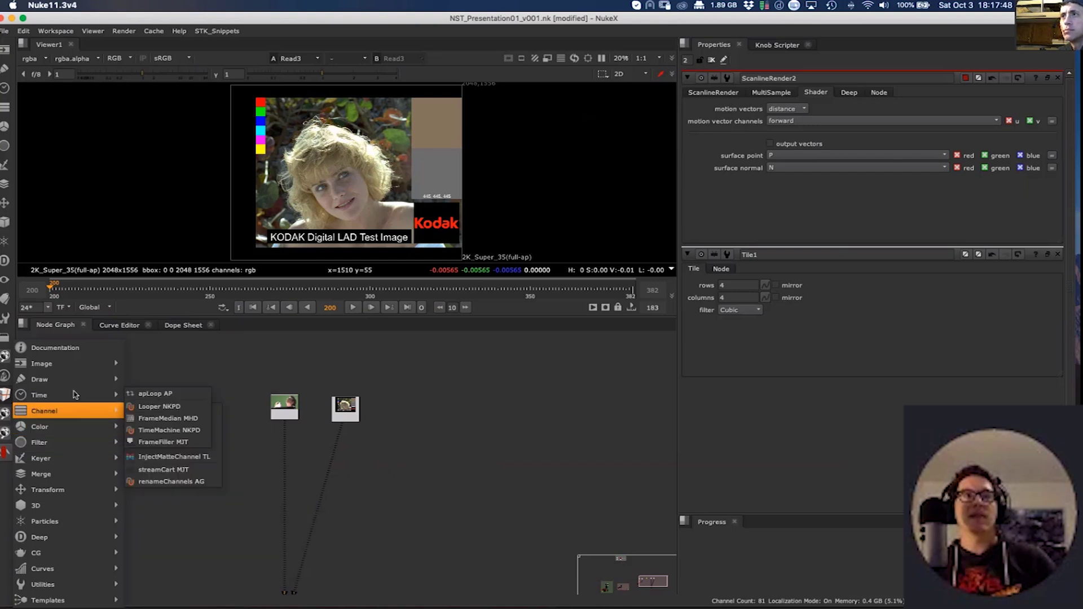
mouse_move(87, 524)
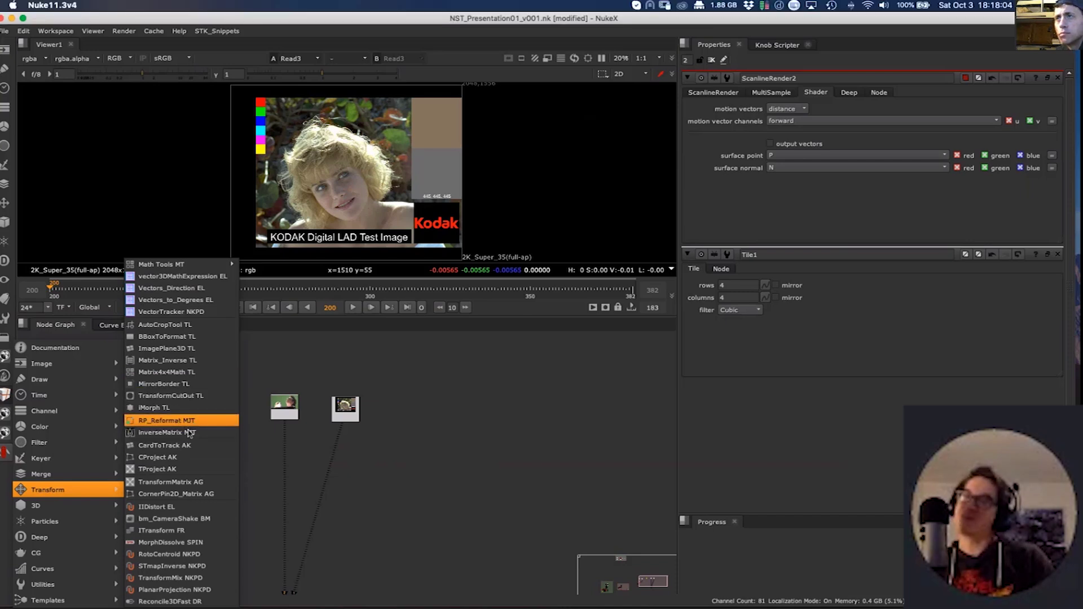
click(190, 422)
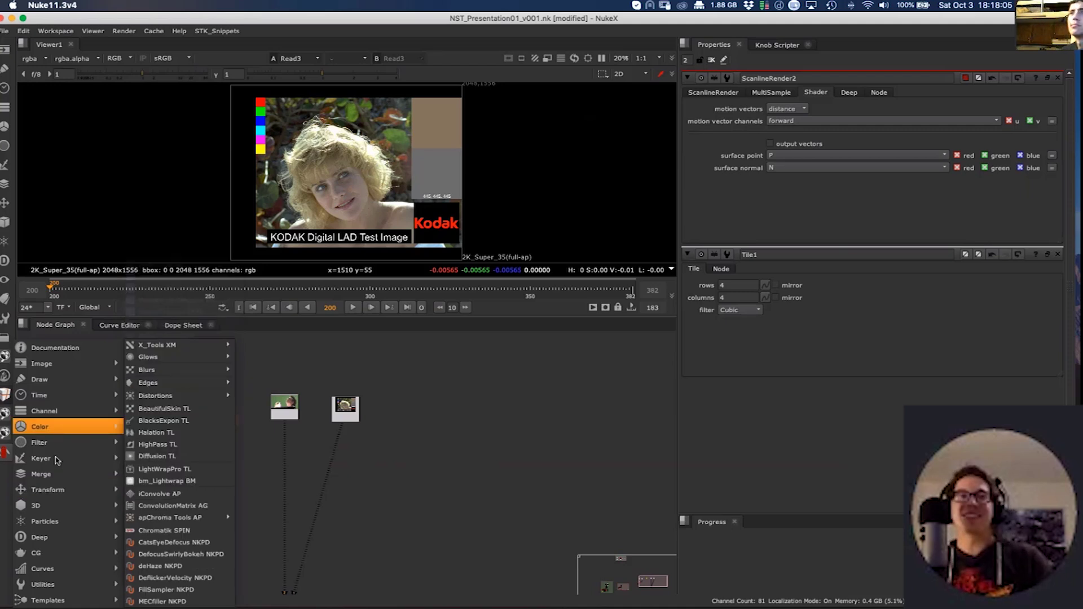
mouse_move(121, 457)
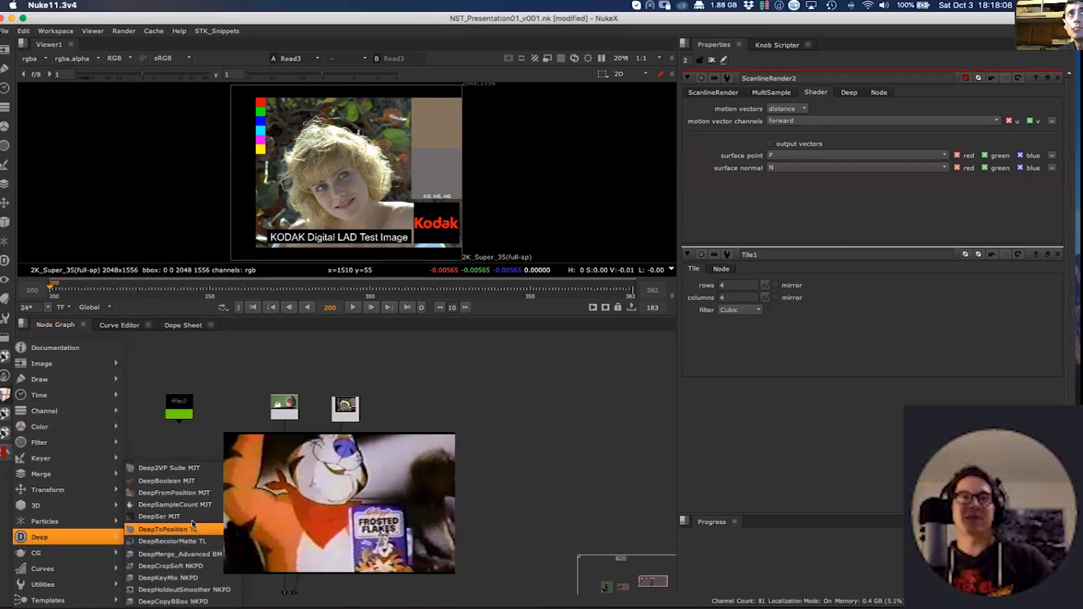
mouse_move(169, 470)
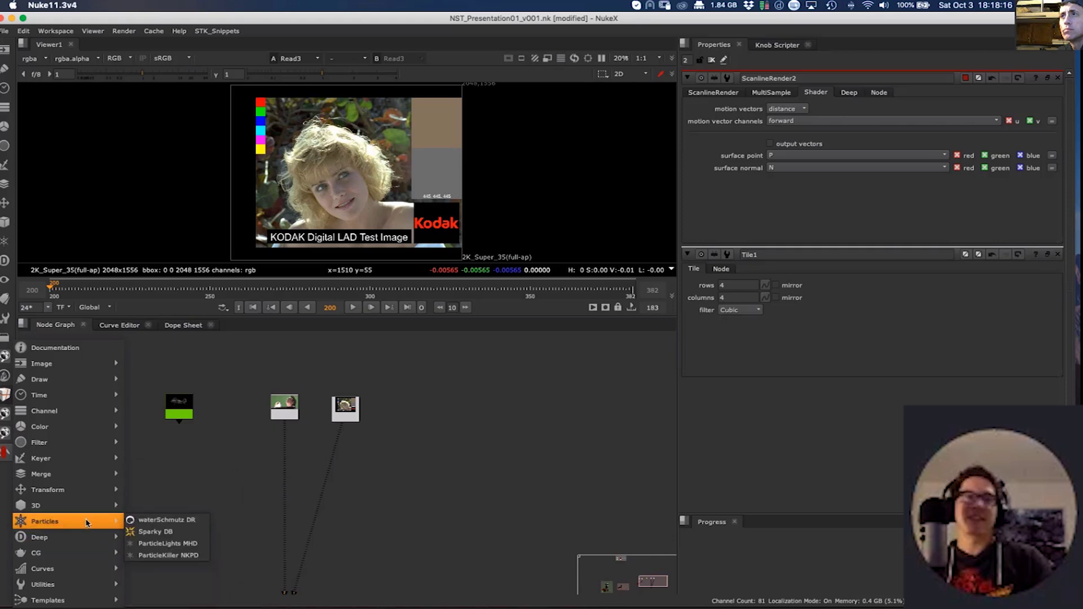
Review the tools in the toolkit's Draw, Channel, Merge, 3D and Particles categories
mouse_move(79, 425)
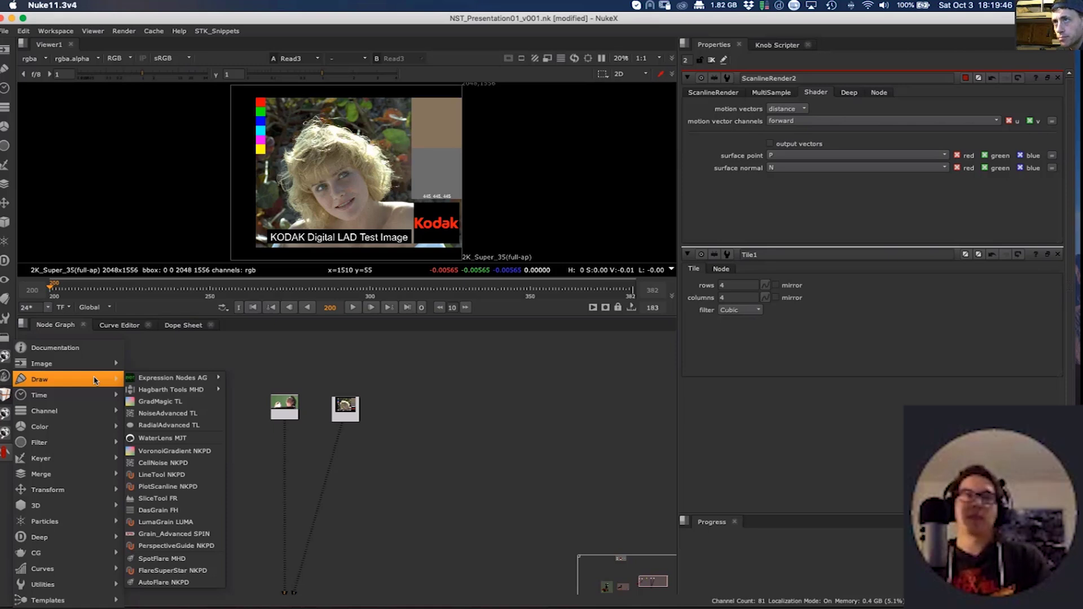
click(169, 487)
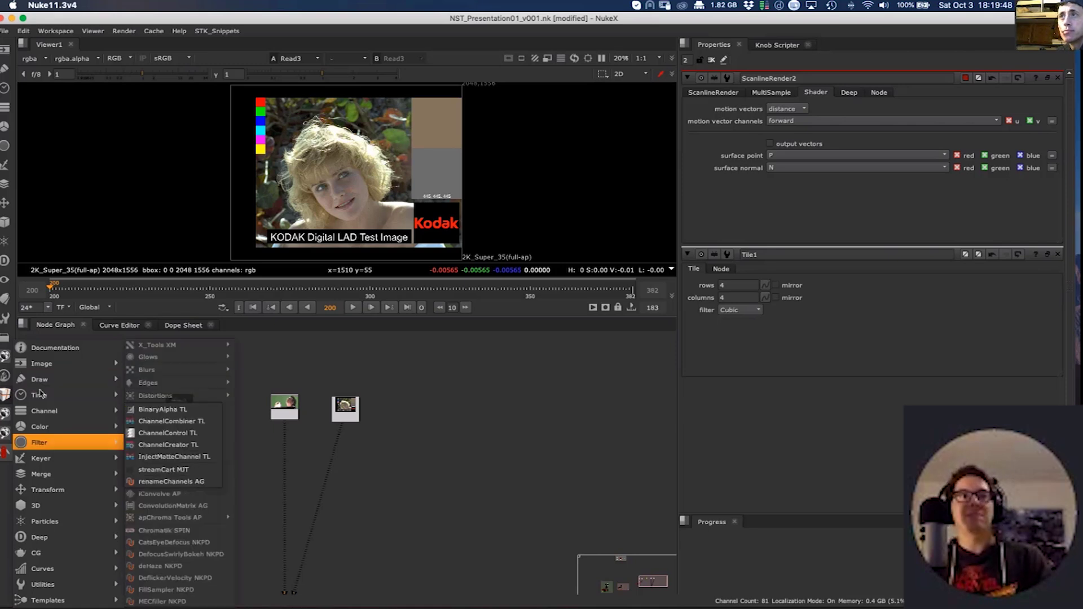
mouse_move(72, 432)
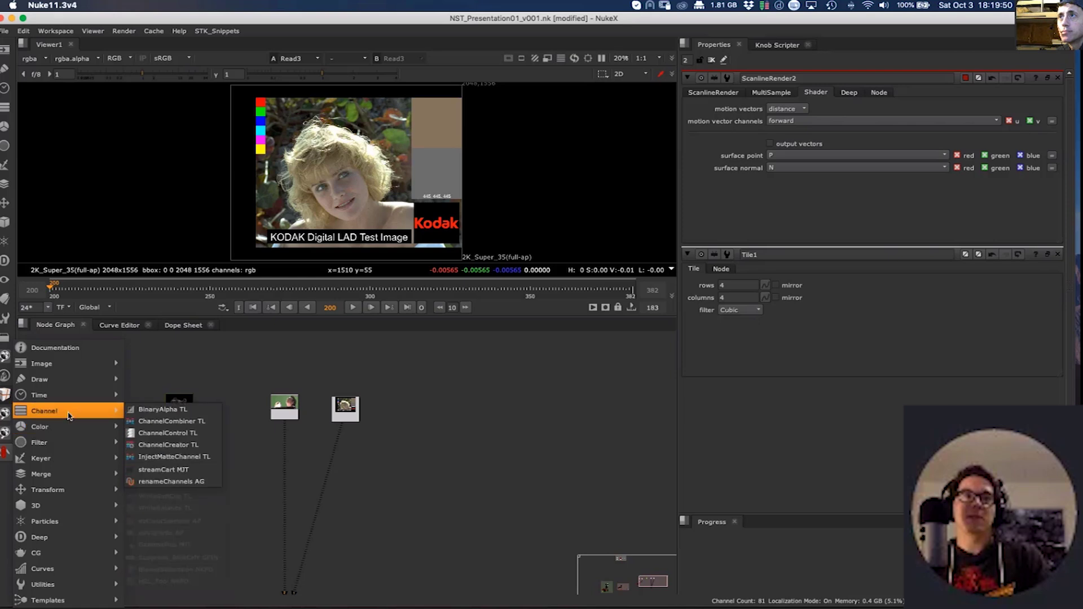
mouse_move(64, 481)
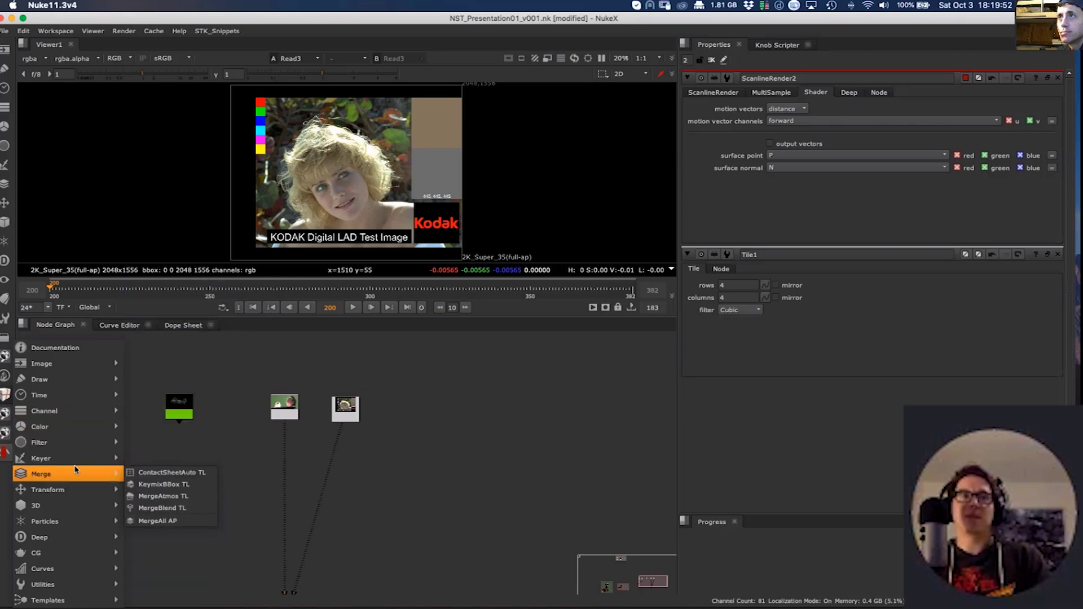
mouse_move(74, 455)
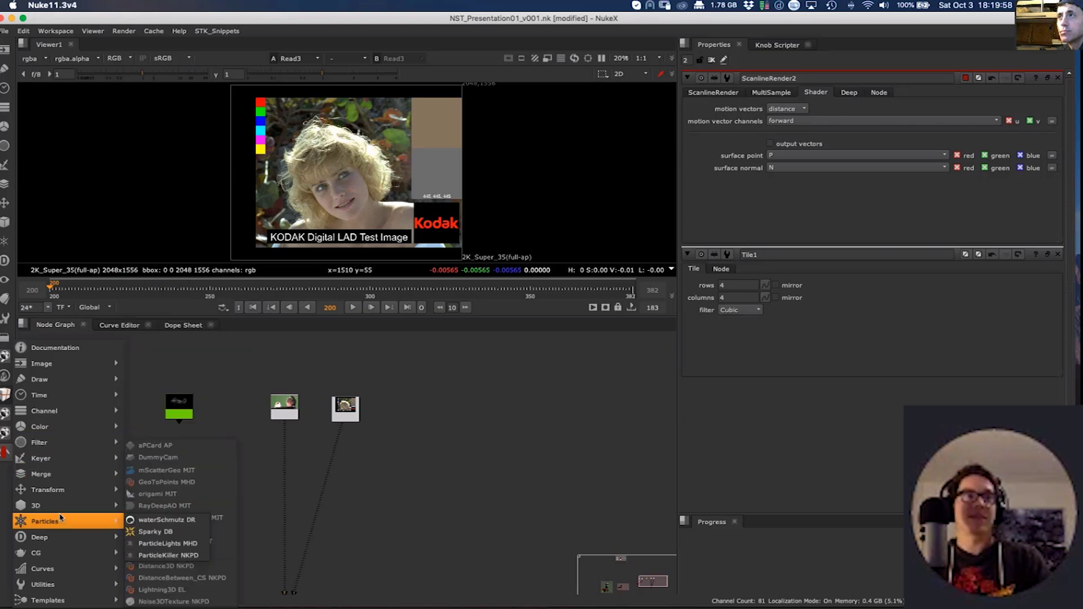
mouse_move(62, 506)
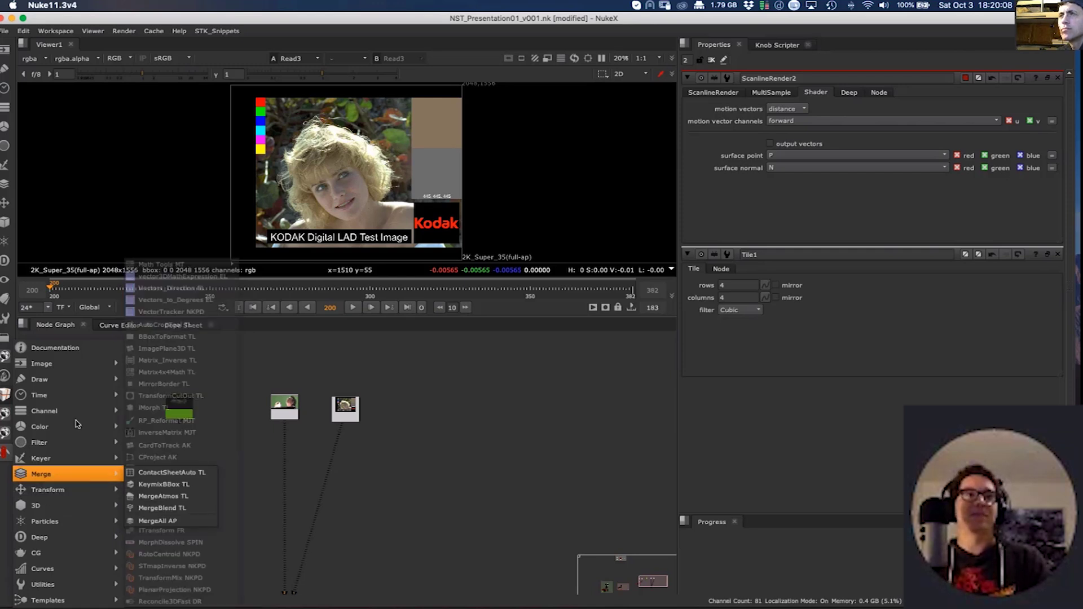
Add the toolkit's check negative expression for pixels to the node graph and open the properties of its Expression node
mouse_move(71, 366)
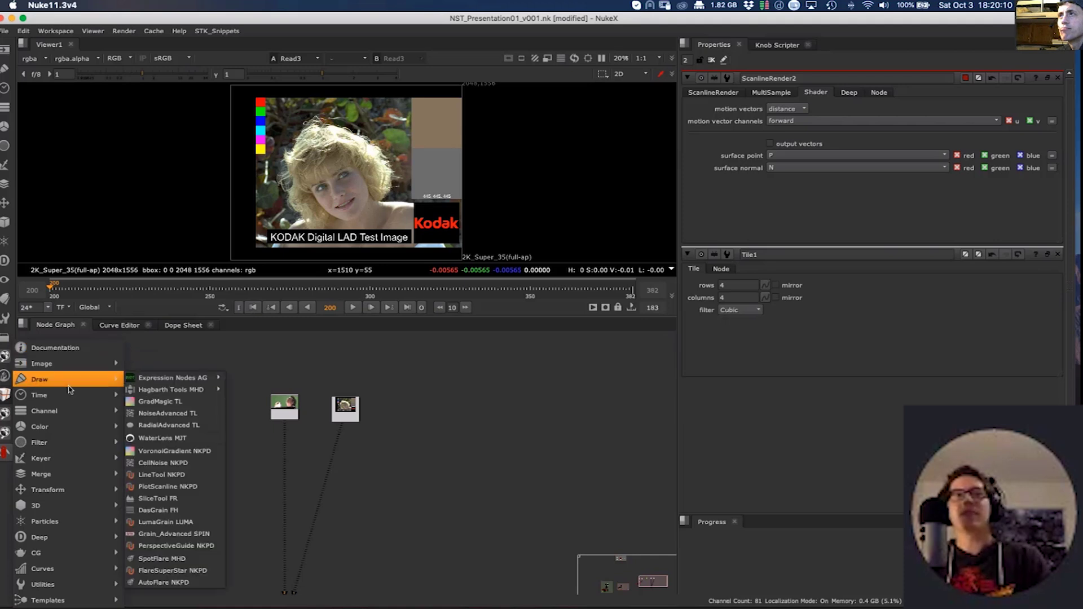
mouse_move(168, 382)
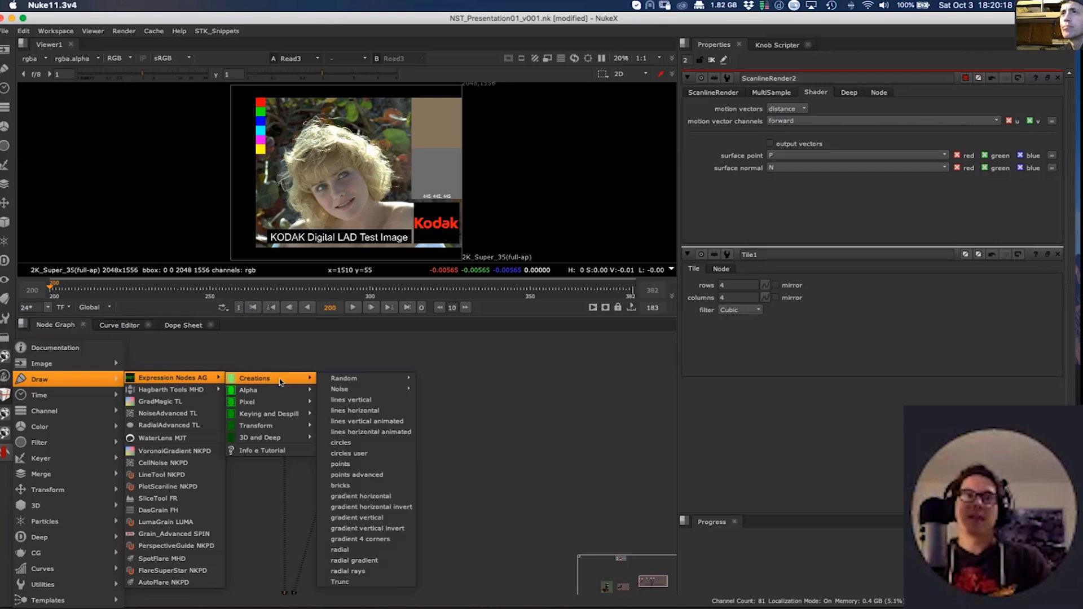
mouse_move(270, 392)
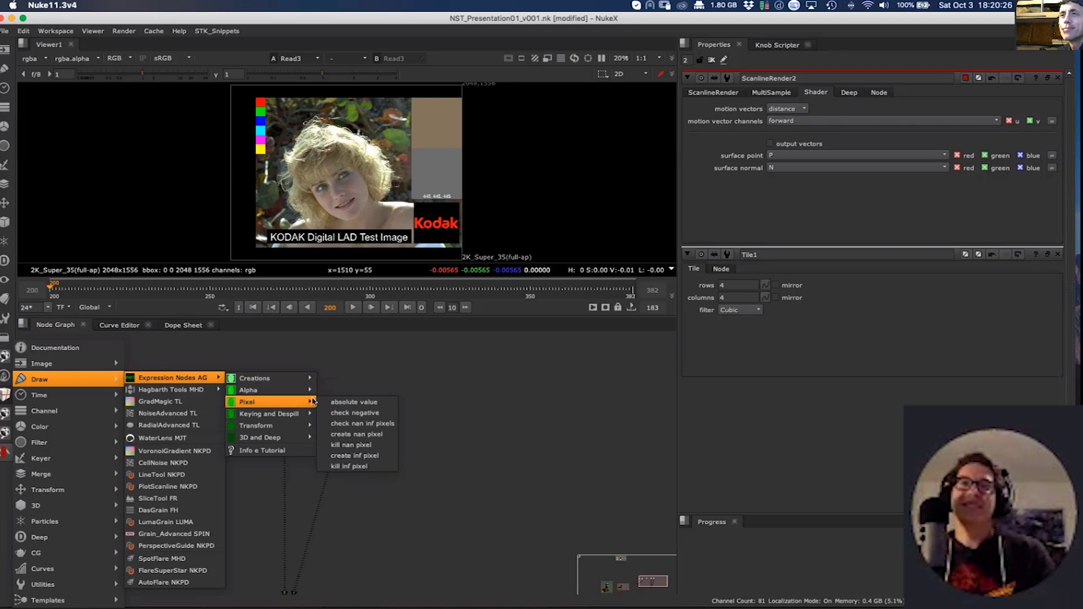
click(355, 413)
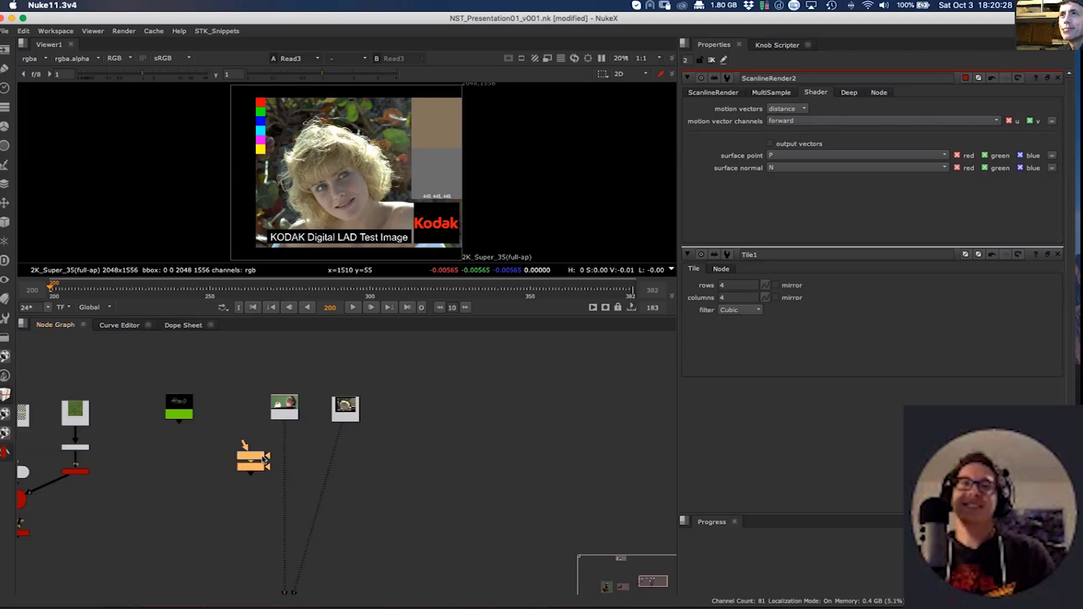
scroll(290, 437, up, 5)
double_click(291, 437)
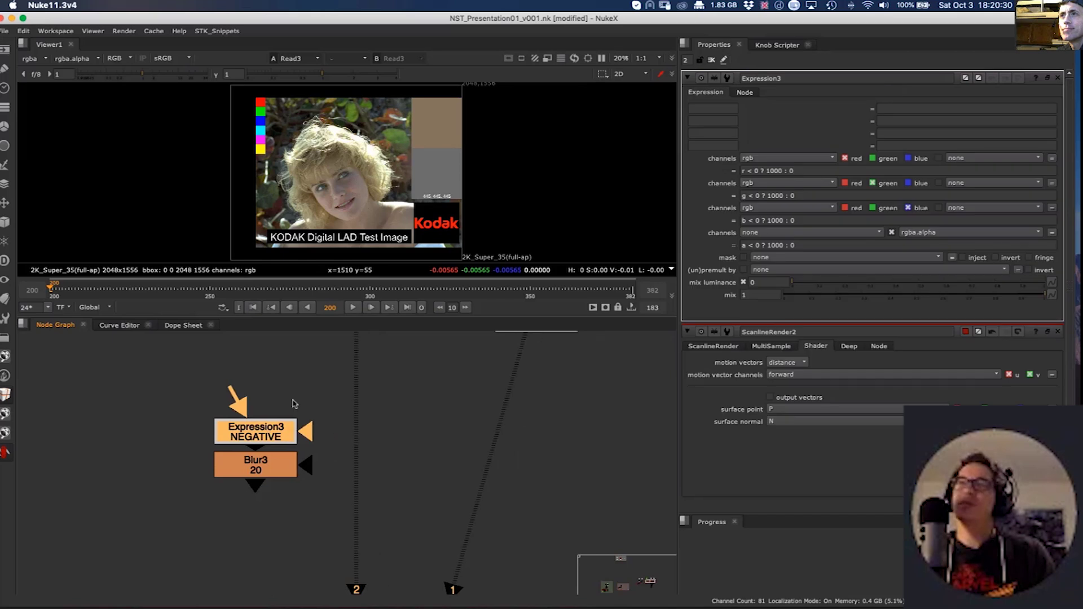
Add the toolkit's Vector to UV transform expression and place it in the empty area beside the read nodes
middle_drag(247, 466, 35, 456)
right_click(35, 456)
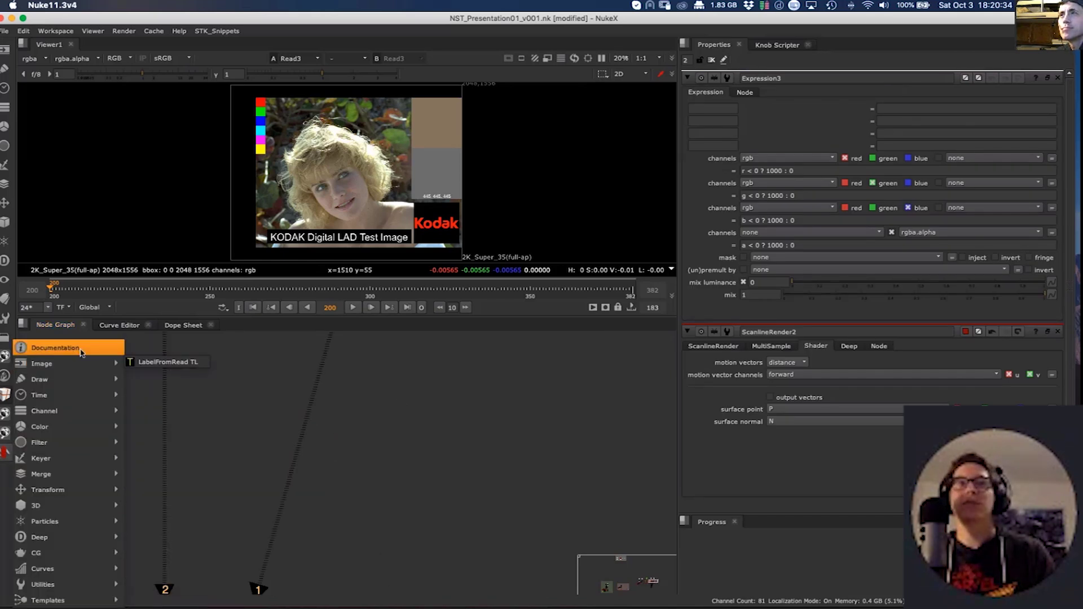
mouse_move(265, 413)
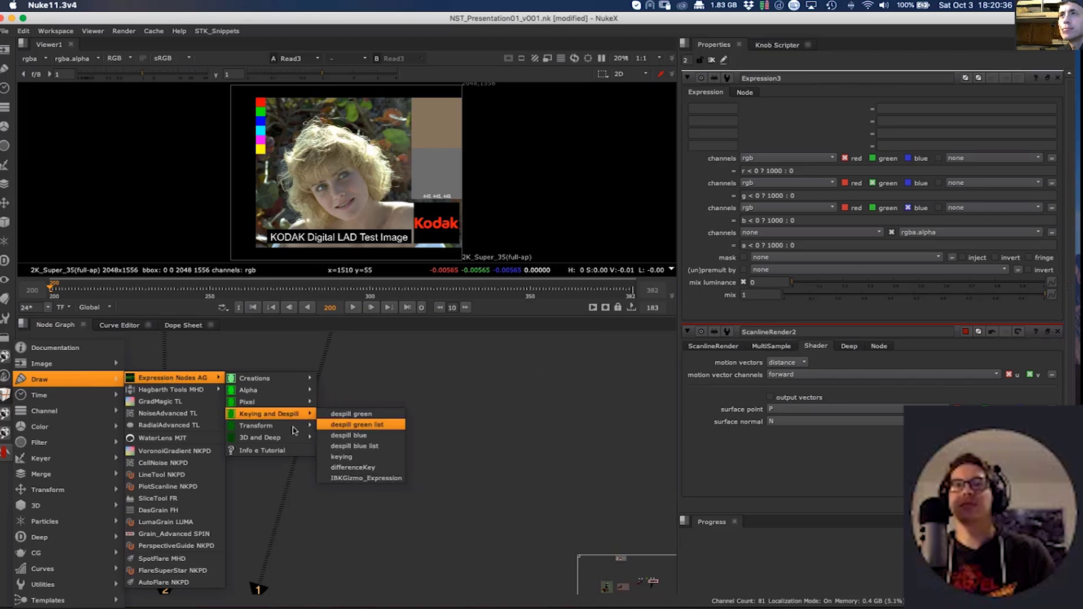
mouse_move(294, 428)
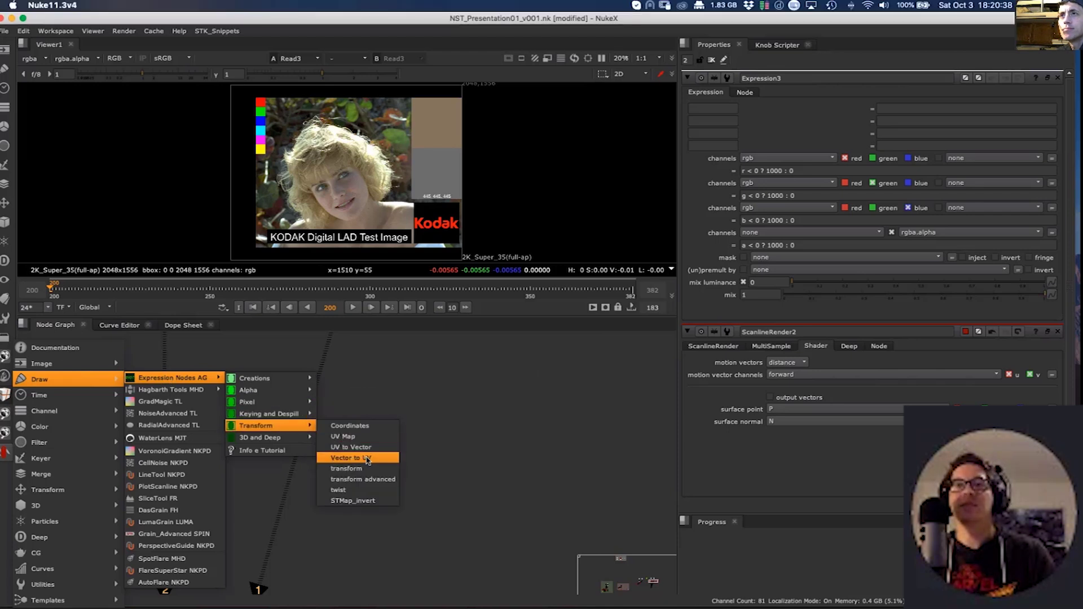
click(367, 457)
double_click(398, 408)
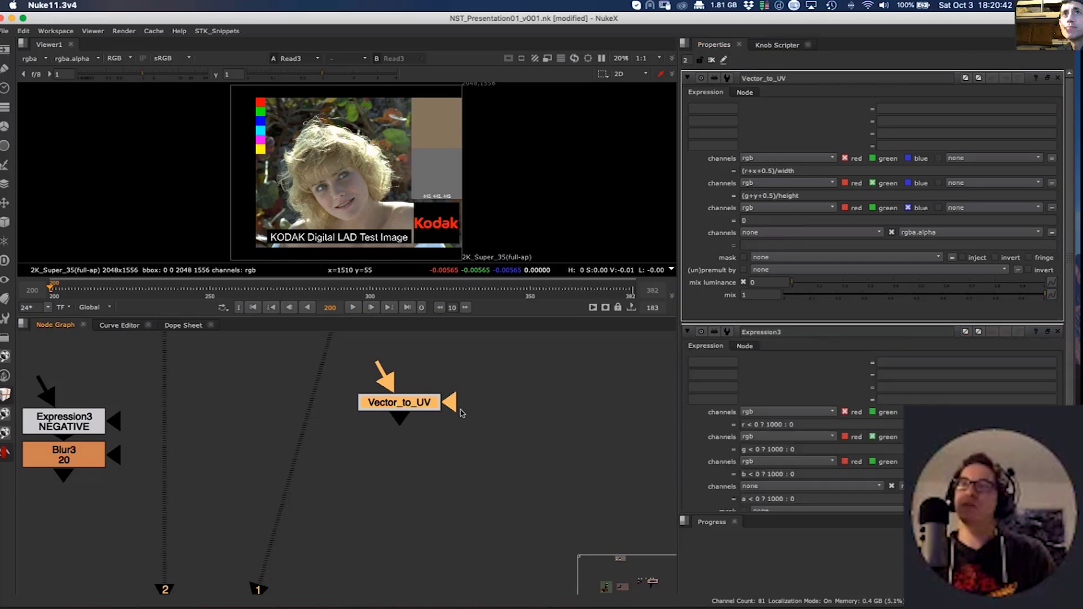
Add the Python_and_TCL AG utility node and read through its Python & TCL Overview text and website list
middle_drag(461, 413, 403, 420)
click(5, 451)
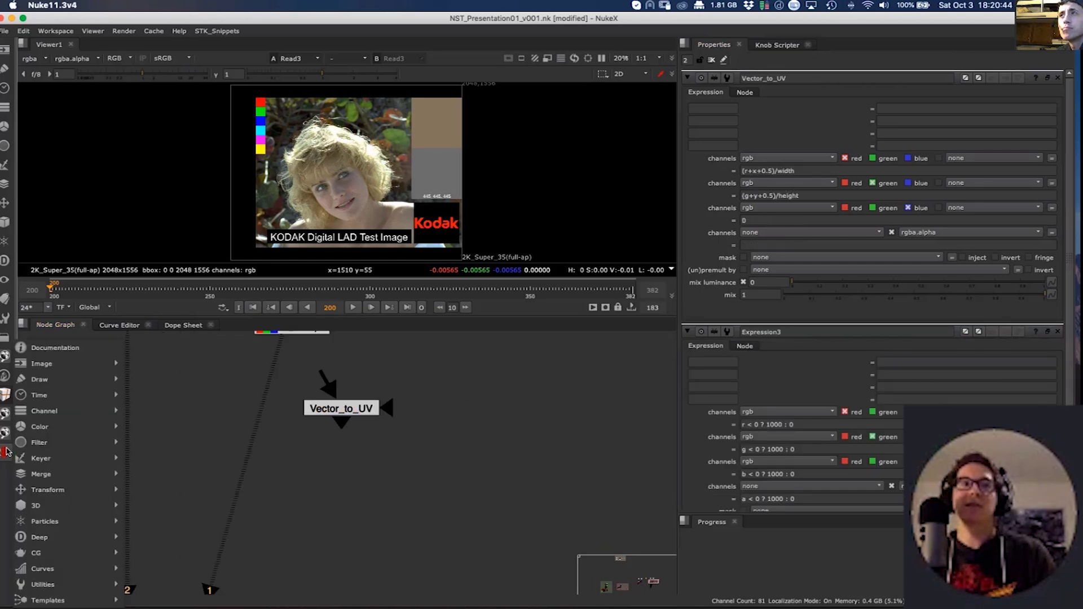
mouse_move(71, 585)
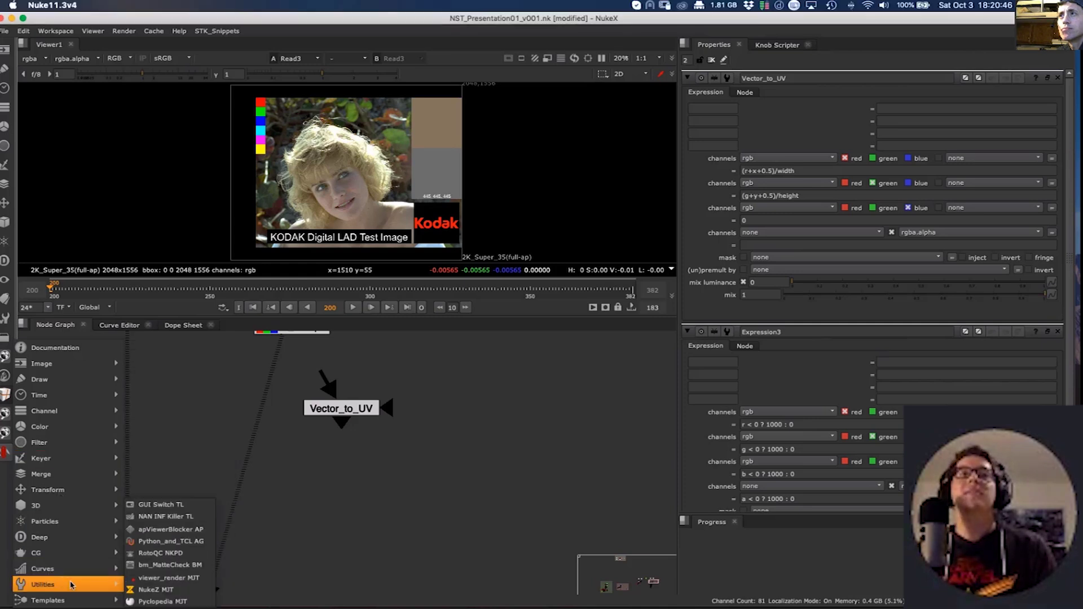
click(181, 542)
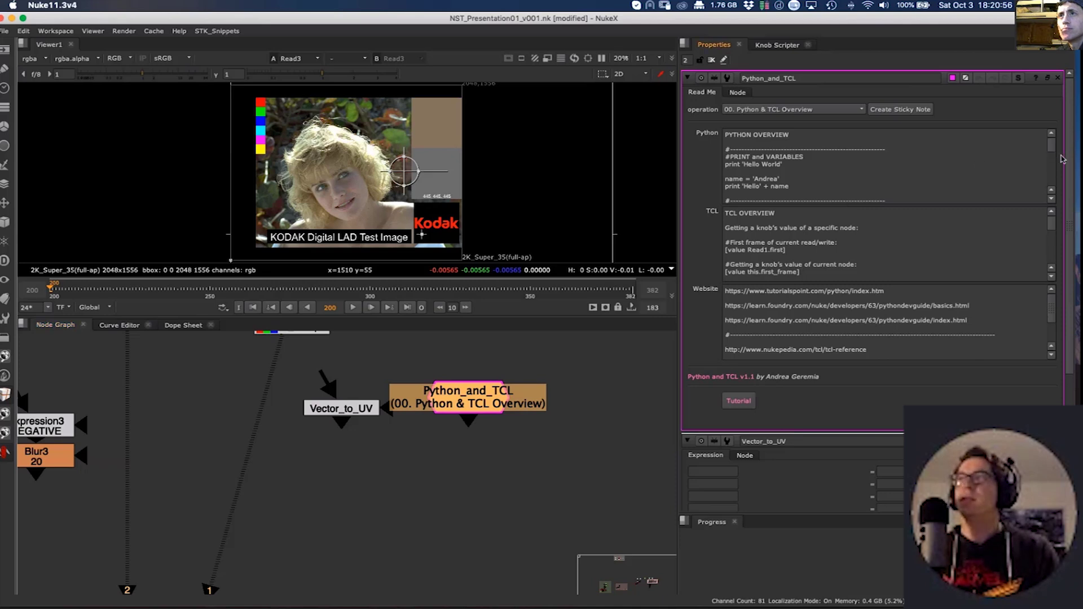
scroll(1053, 161, down, 5)
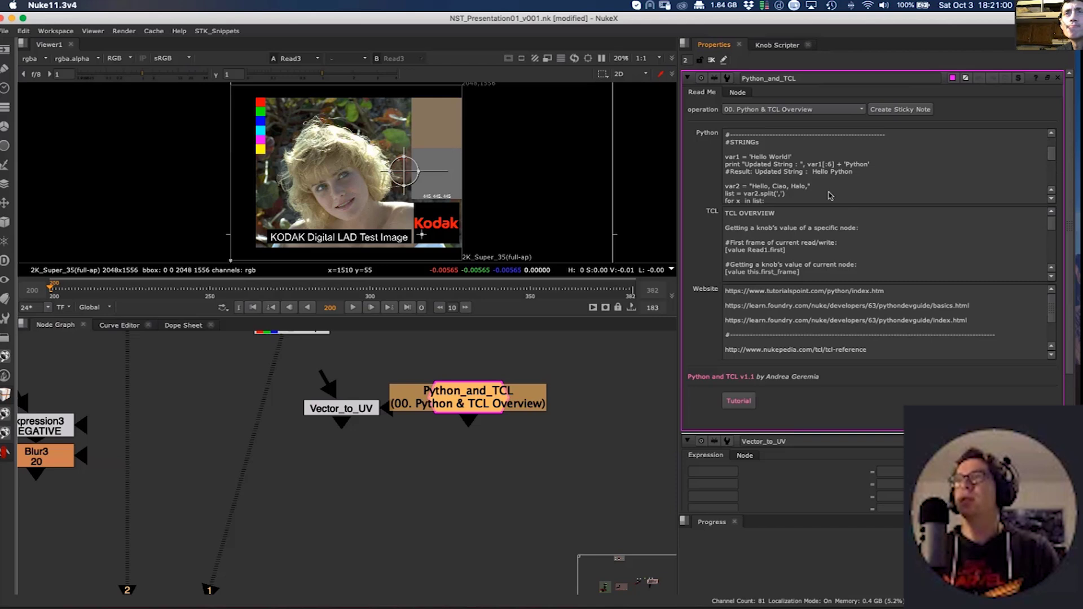
scroll(1047, 189, down, 5)
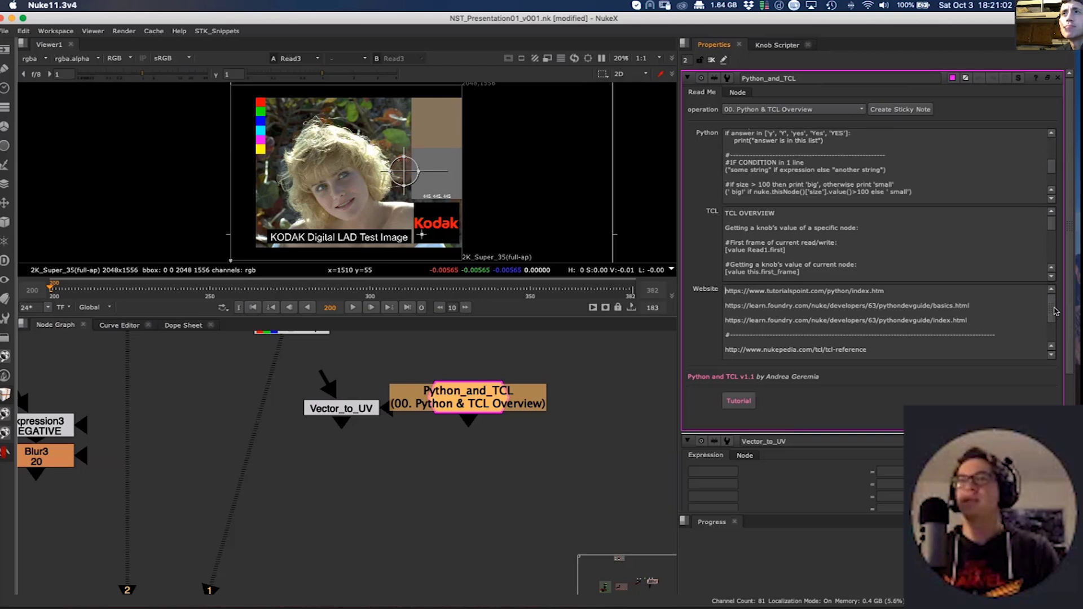
scroll(1055, 312, down, 3)
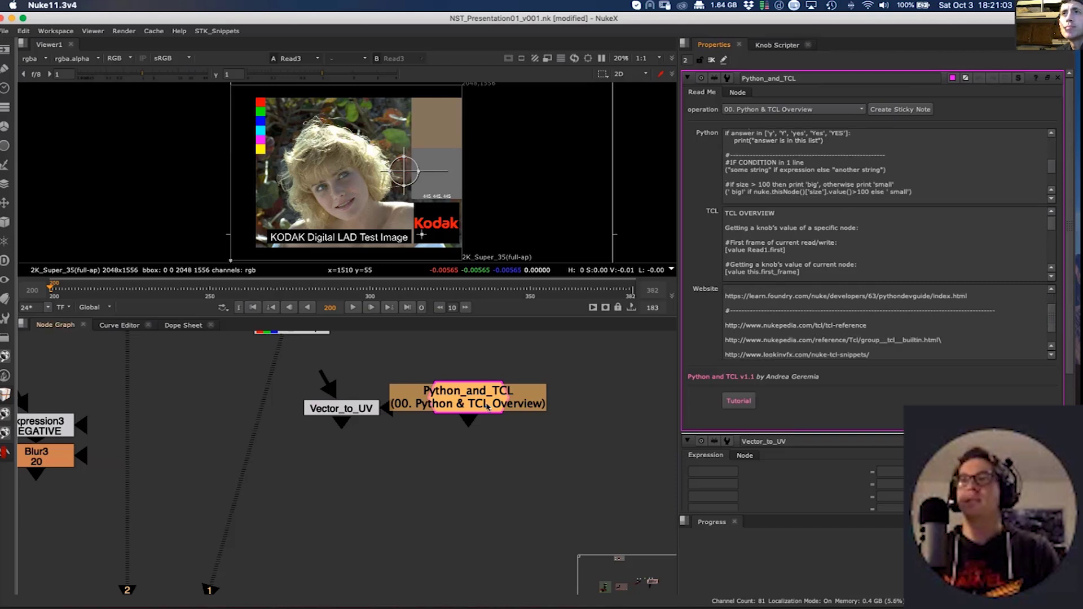
Set the Python_and_TCL operation to 05. Write into a knob, switch it to 10. Functions def() and read the Python example
click(794, 110)
click(786, 164)
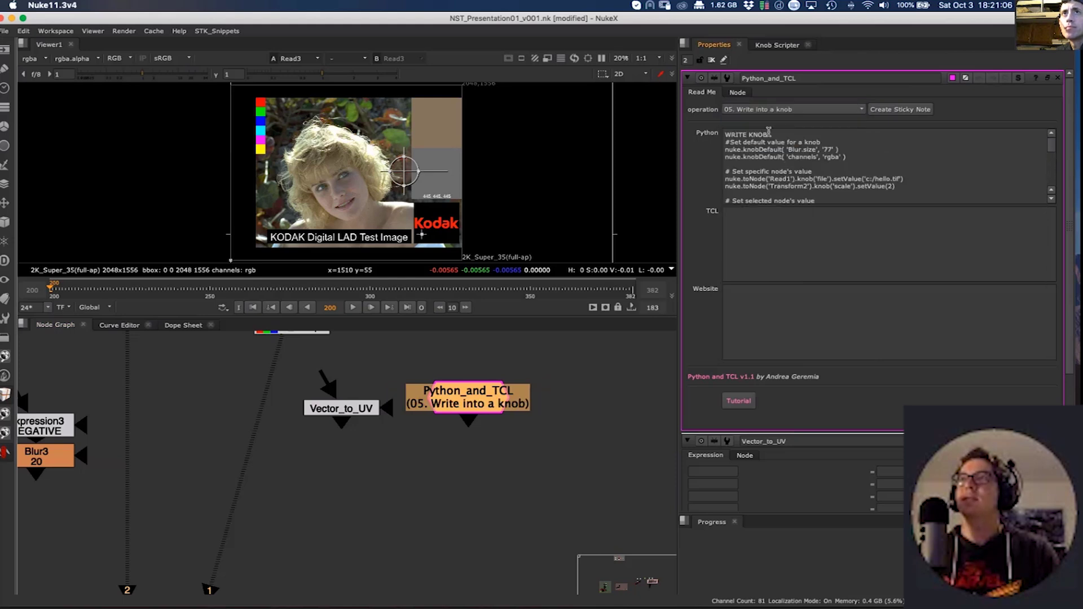
click(773, 110)
click(787, 166)
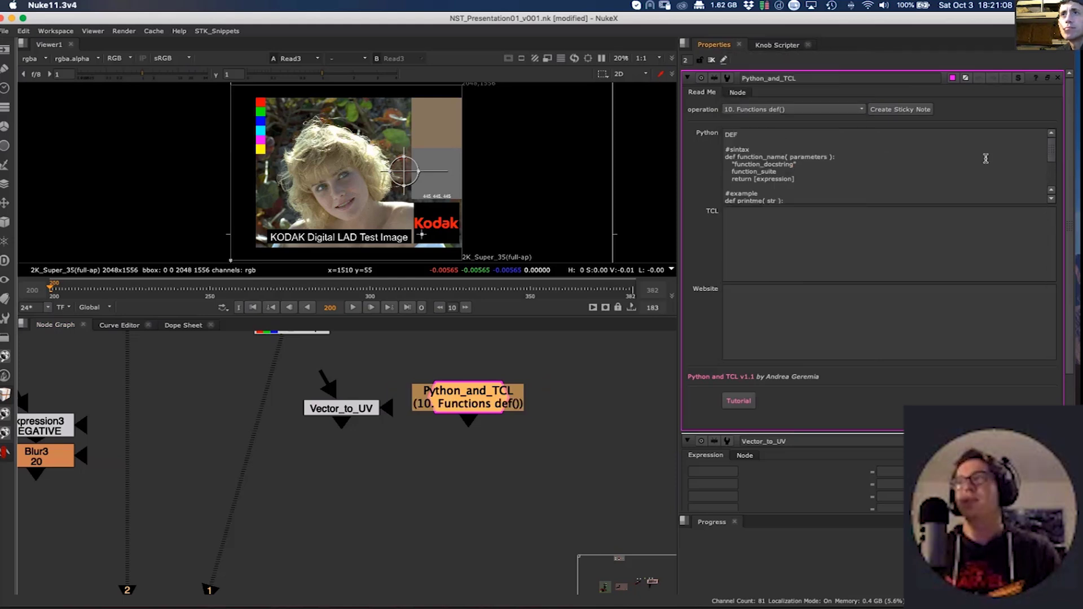
scroll(1055, 161, down, 3)
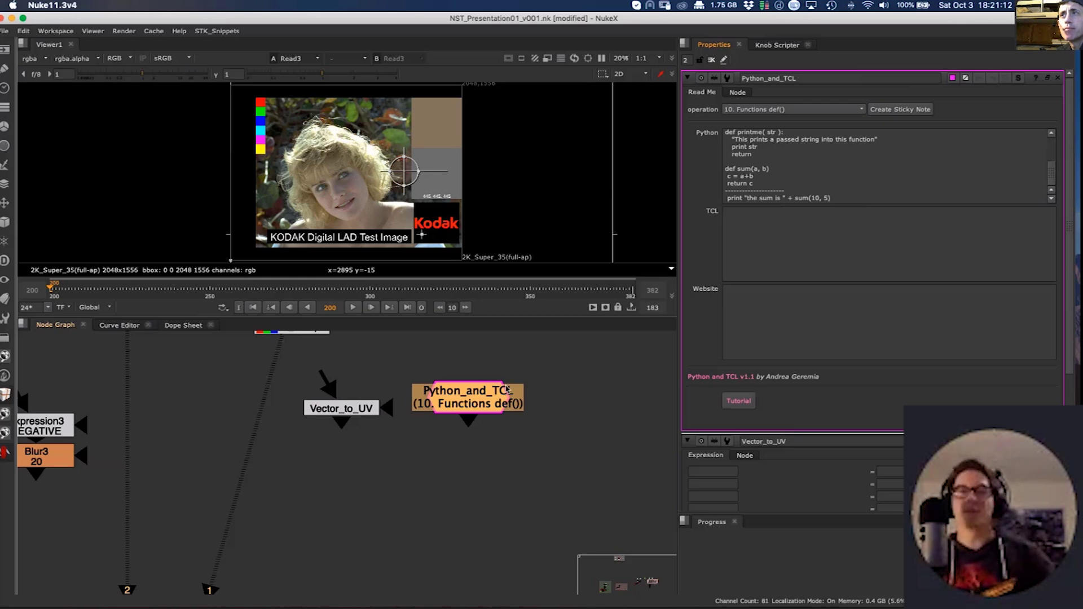
Add the Halation TL filter node below Python_and_TCL and disconnect it from that node
scroll(113, 440, down, 2)
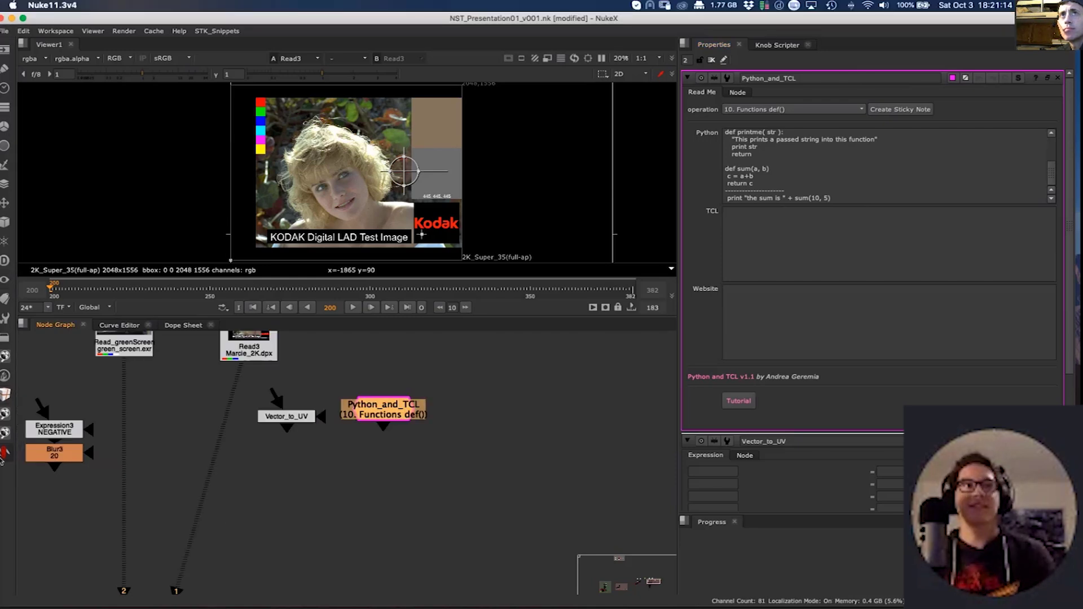
click(7, 451)
mouse_move(82, 496)
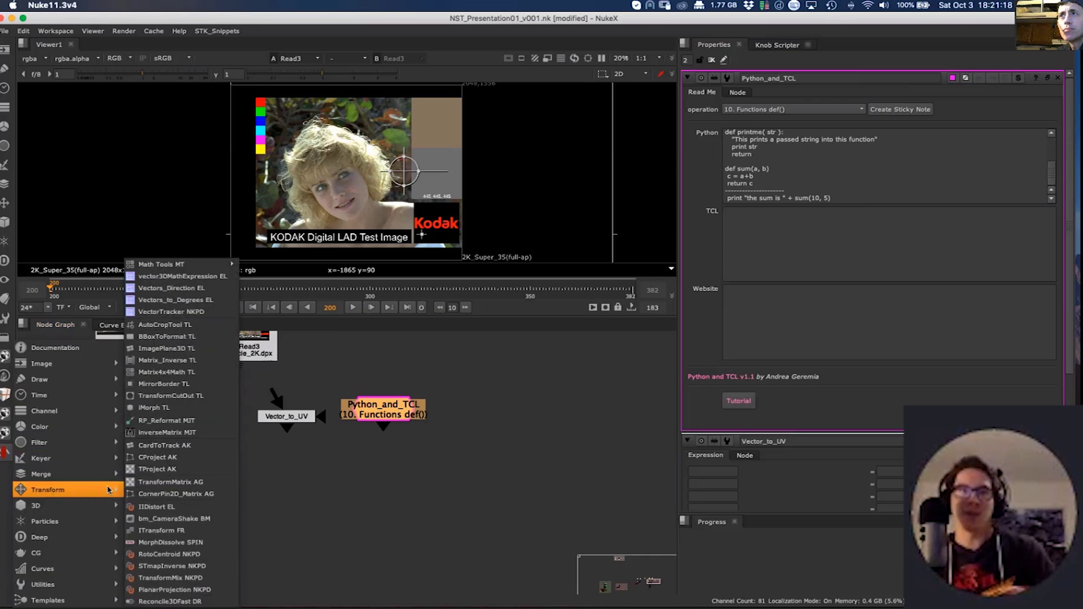
mouse_move(85, 474)
mouse_move(61, 538)
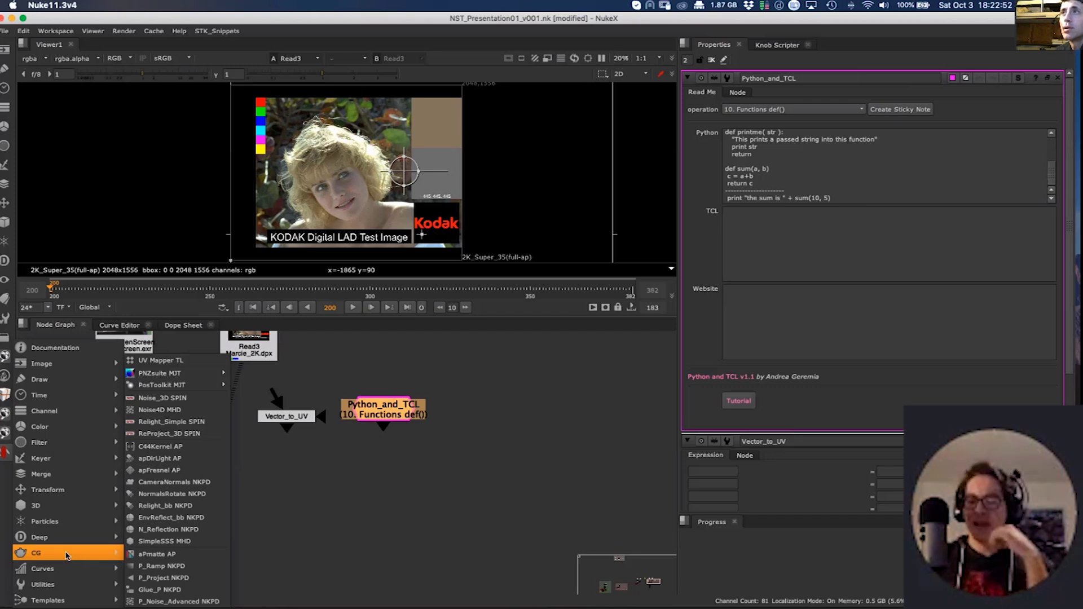
mouse_move(68, 442)
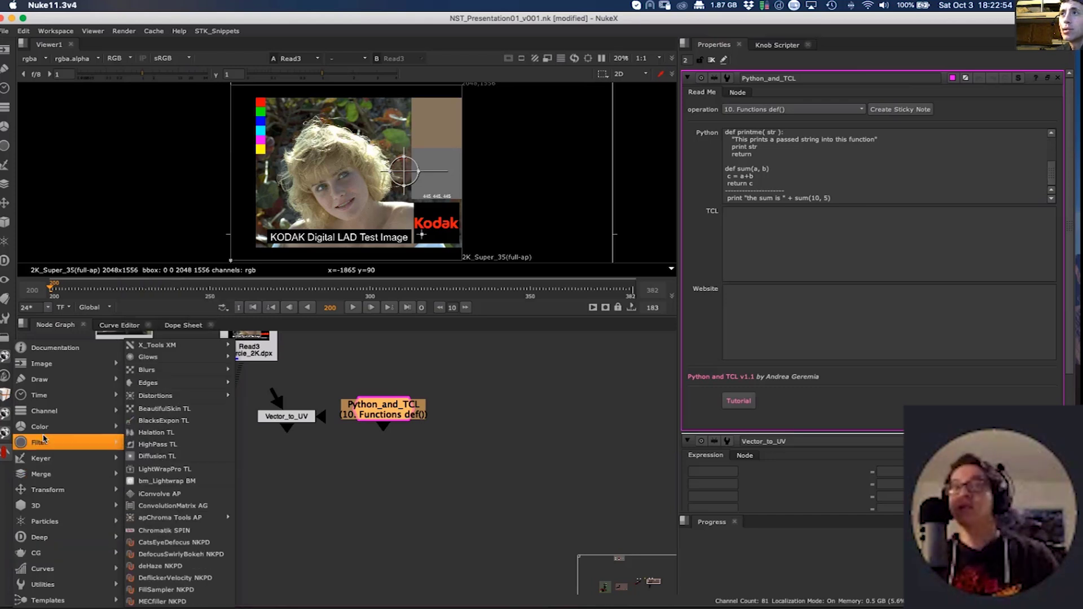
click(204, 432)
scroll(426, 418, up, 2)
drag(403, 433, 394, 501)
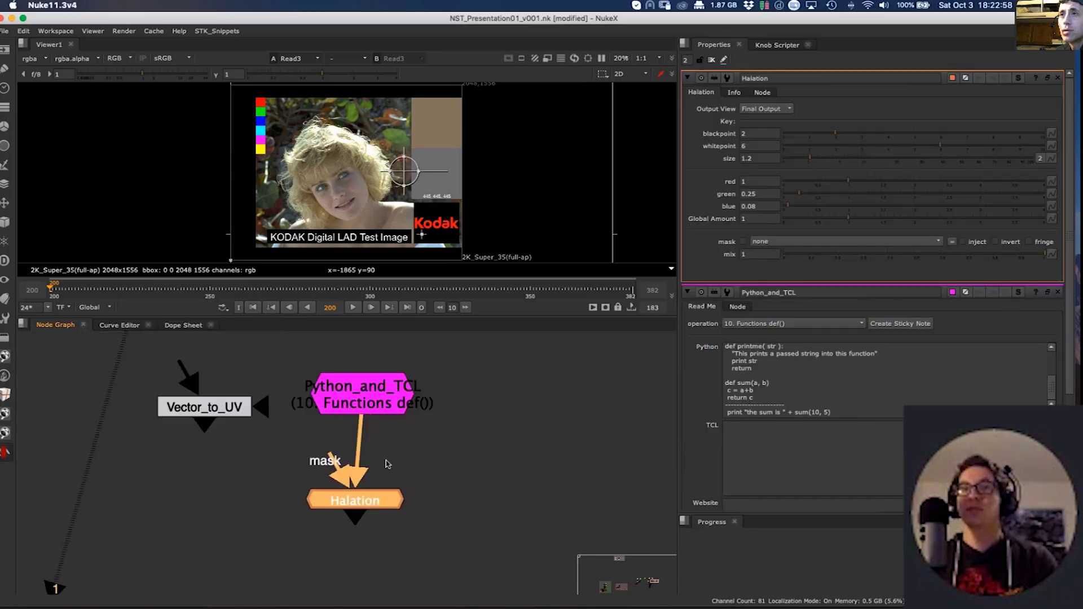
click(431, 500)
middle_drag(364, 487, 251, 449)
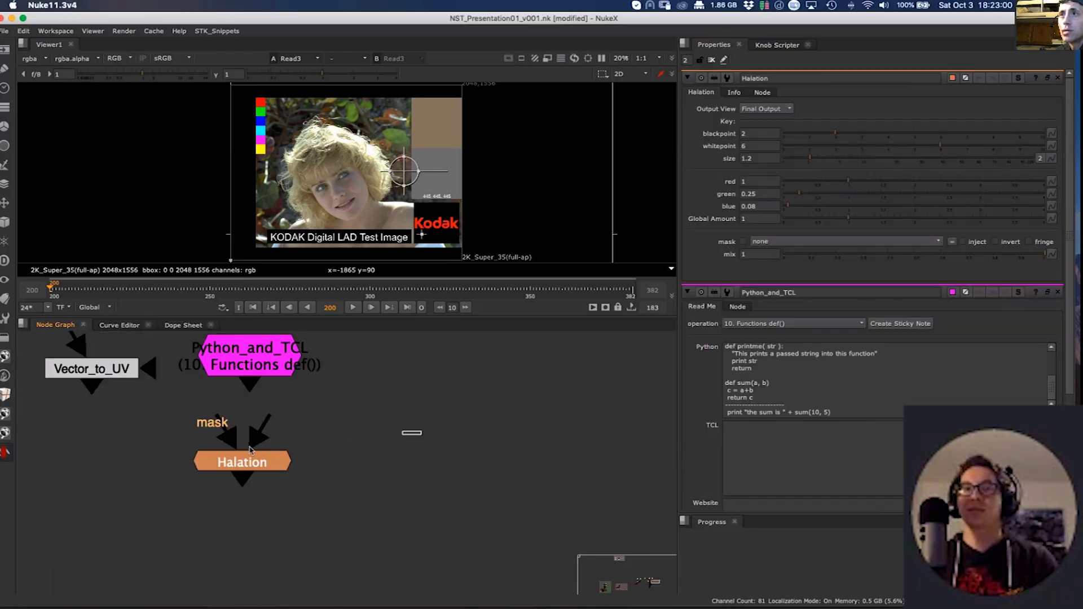
Add the BeautifulSkin TL filter node as a separate node beside Halation
right_click(14, 451)
mouse_move(79, 443)
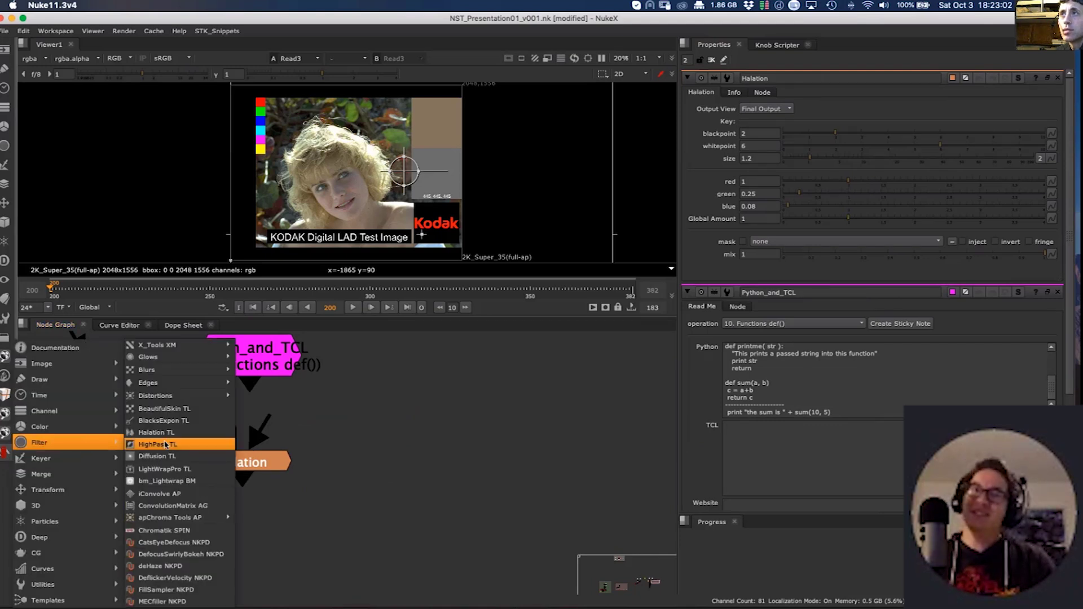
click(173, 410)
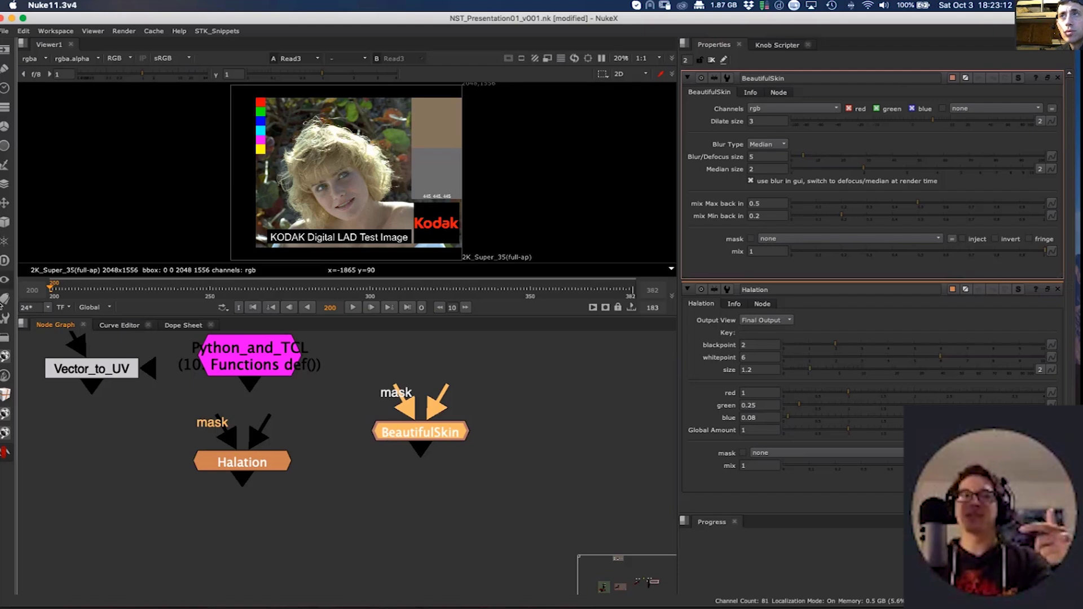
Add the DeepFromPosition MJT deep node and place it unconnected just below BeautifulSkin
right_click(20, 458)
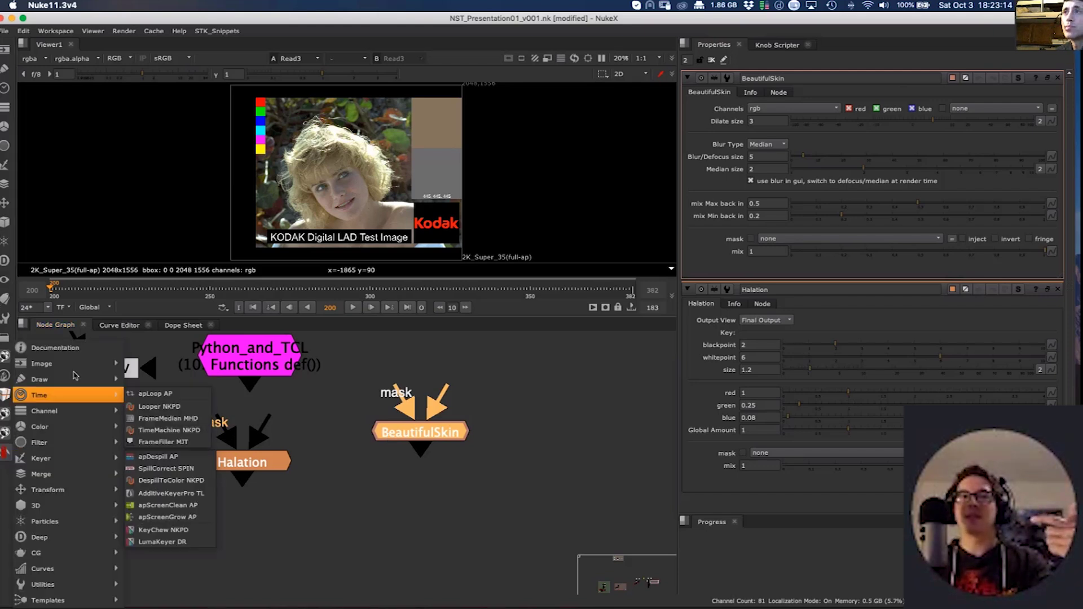
mouse_move(87, 507)
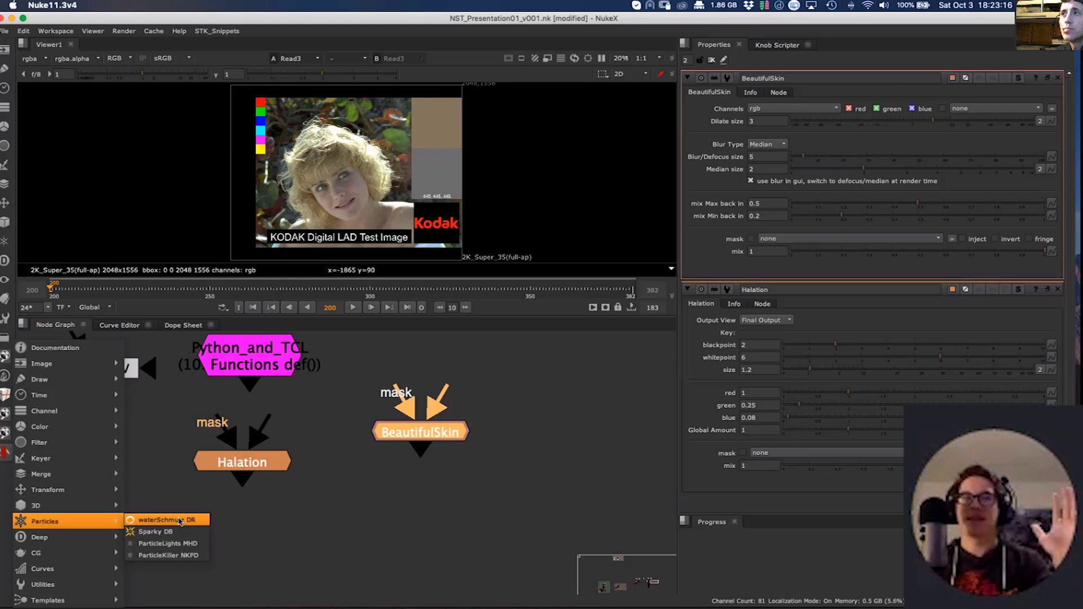
mouse_move(85, 537)
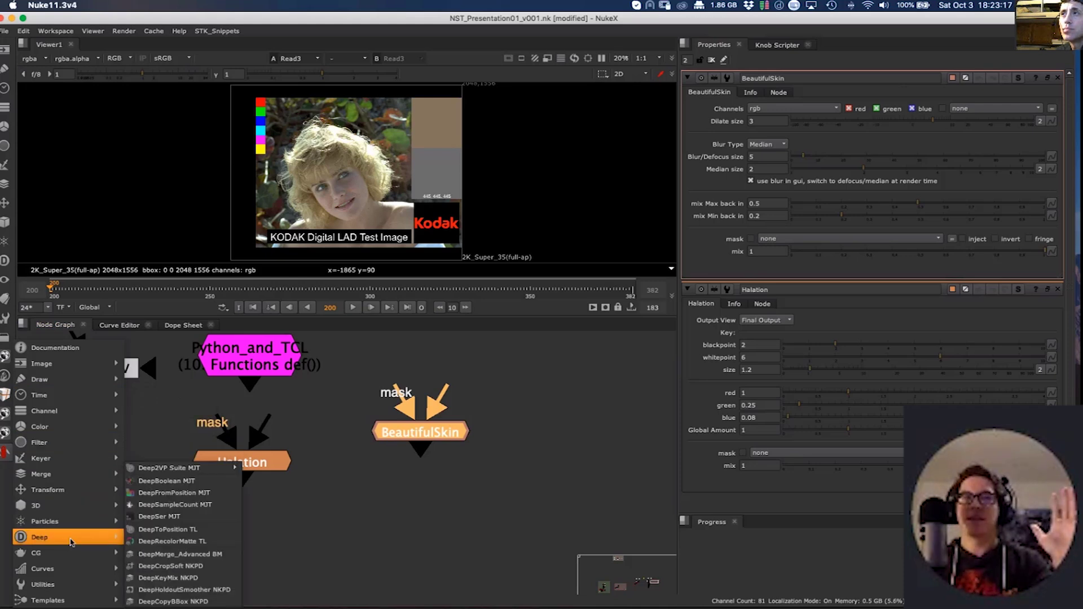
click(186, 493)
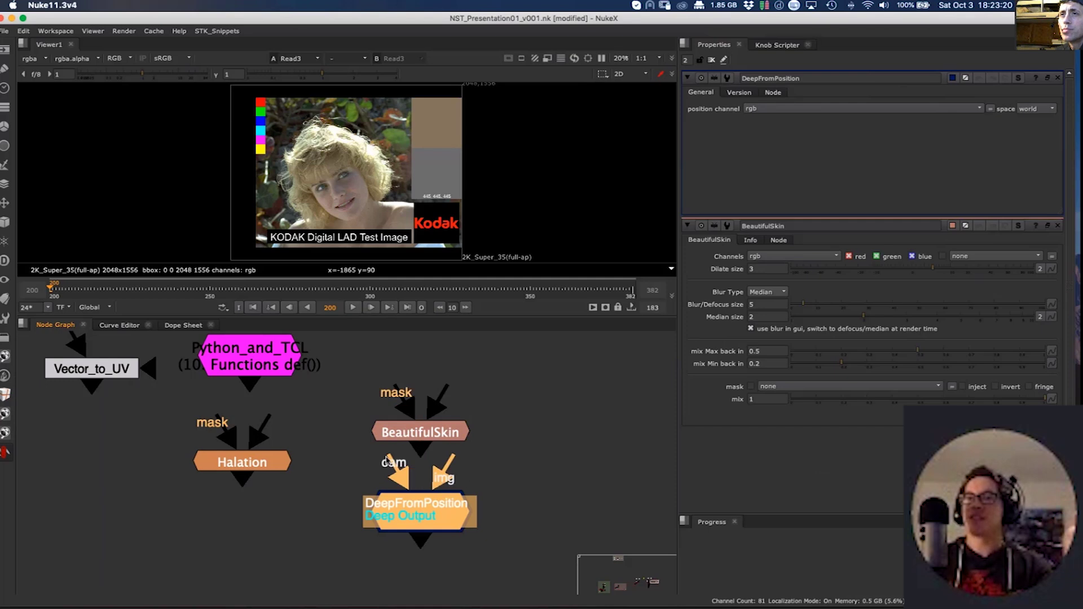
middle_drag(387, 461, 309, 426)
click(309, 427)
drag(350, 494, 360, 507)
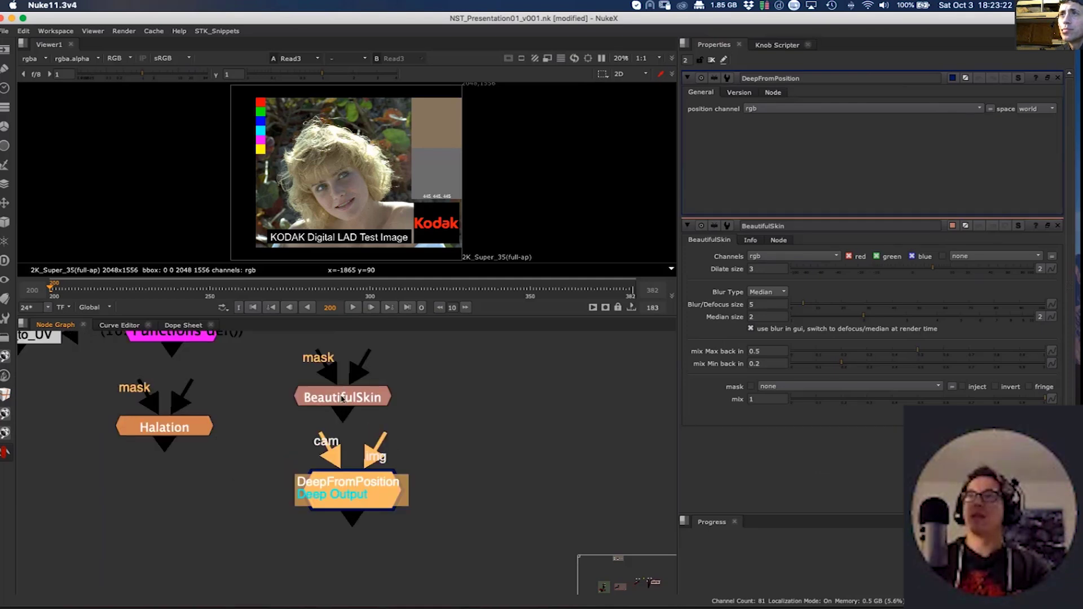
Try Blur/Defocus sizes of 36.5 and 53 on BeautifulSkin and move the node up and to the right of DeepFromPosition
double_click(342, 397)
click(882, 158)
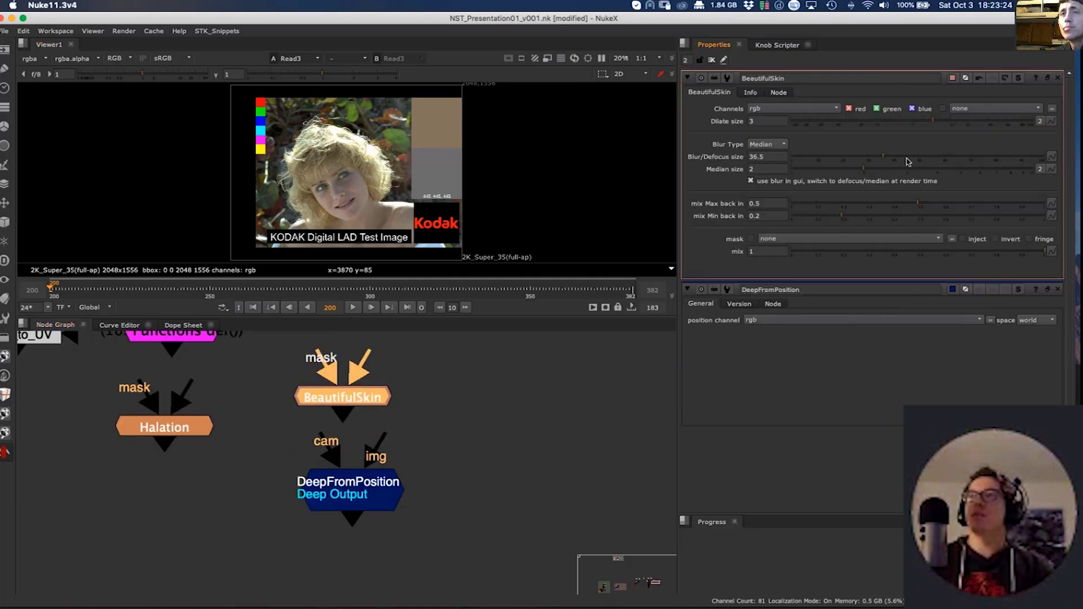
drag(341, 399, 412, 400)
drag(523, 408, 518, 417)
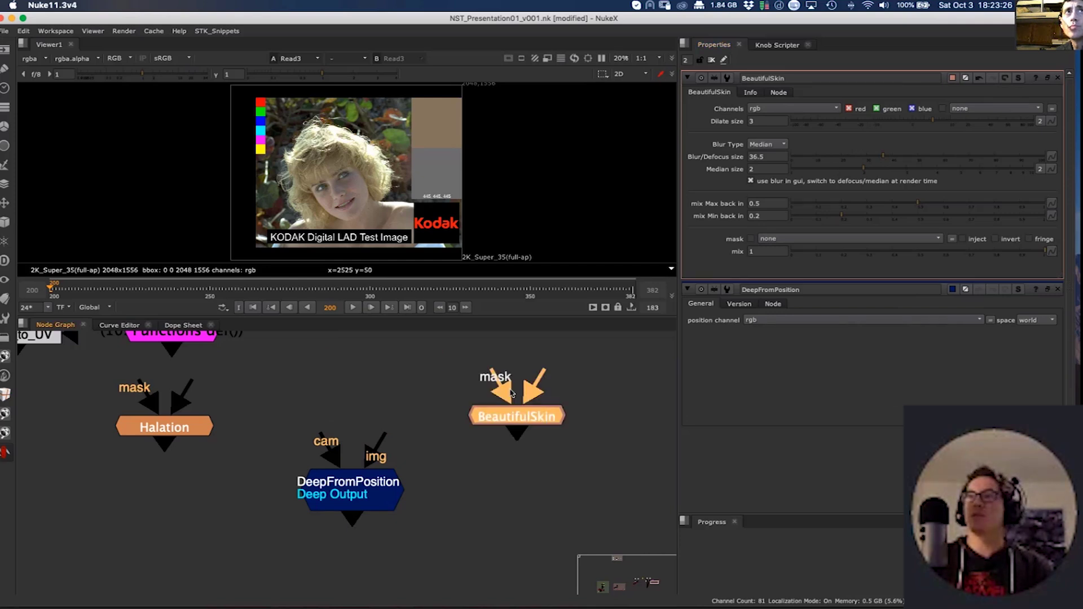
middle_drag(493, 388, 446, 393)
key(super+z)
click(916, 160)
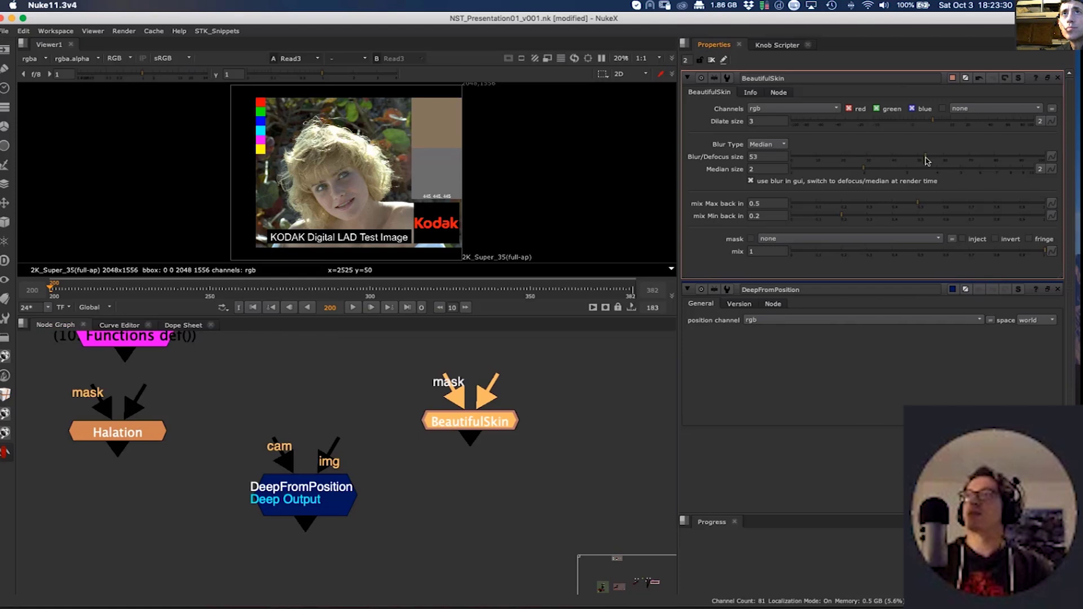
Nudge the BeautifulSkin node slightly farther from DeepFromPosition and select the Halation node
middle_drag(477, 423, 428, 431)
drag(429, 431, 443, 433)
middle_drag(121, 411, 229, 395)
click(156, 430)
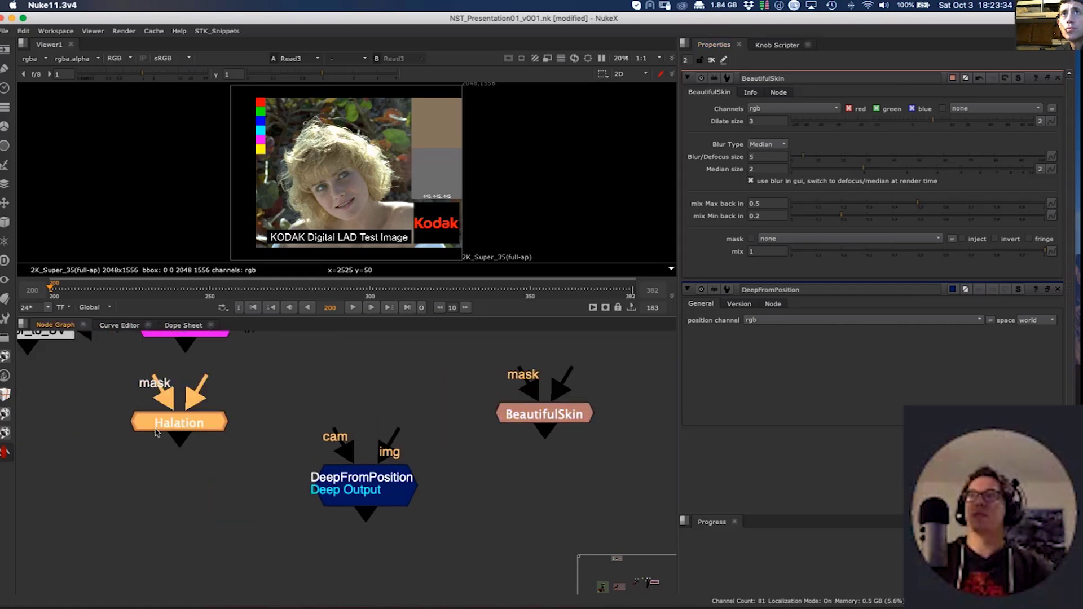
Open the Halation node's properties and examine its key and color controls
double_click(157, 430)
drag(845, 151, 803, 152)
middle_drag(338, 346, 282, 434)
click(288, 429)
scroll(299, 410, down, 3)
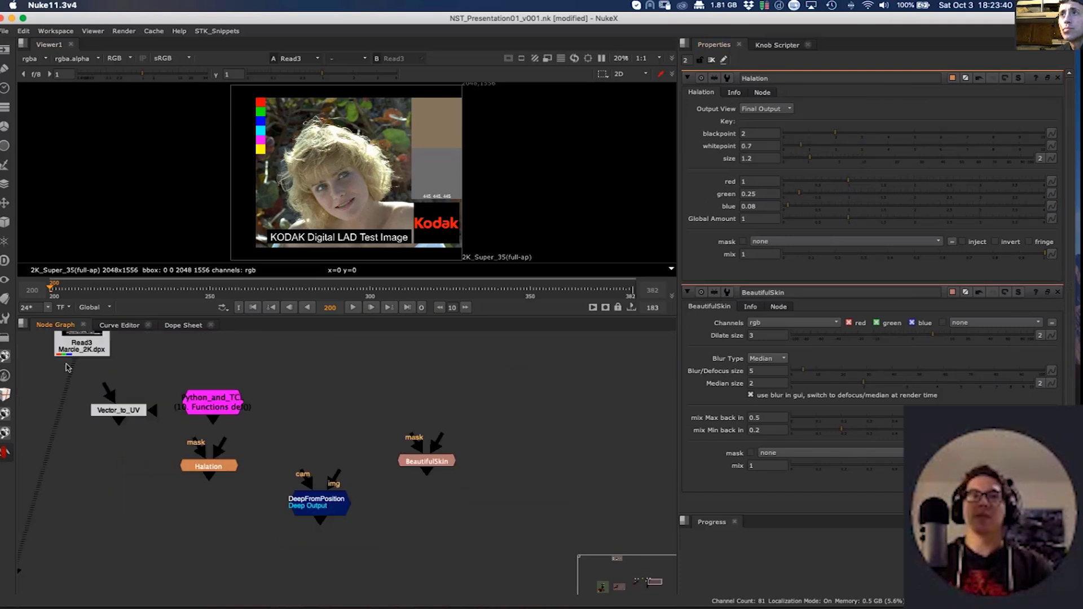
Add an AdditiveKeyerPro node from the Lyons_Tools keyer toolset and open its properties
click(5, 318)
mouse_move(127, 360)
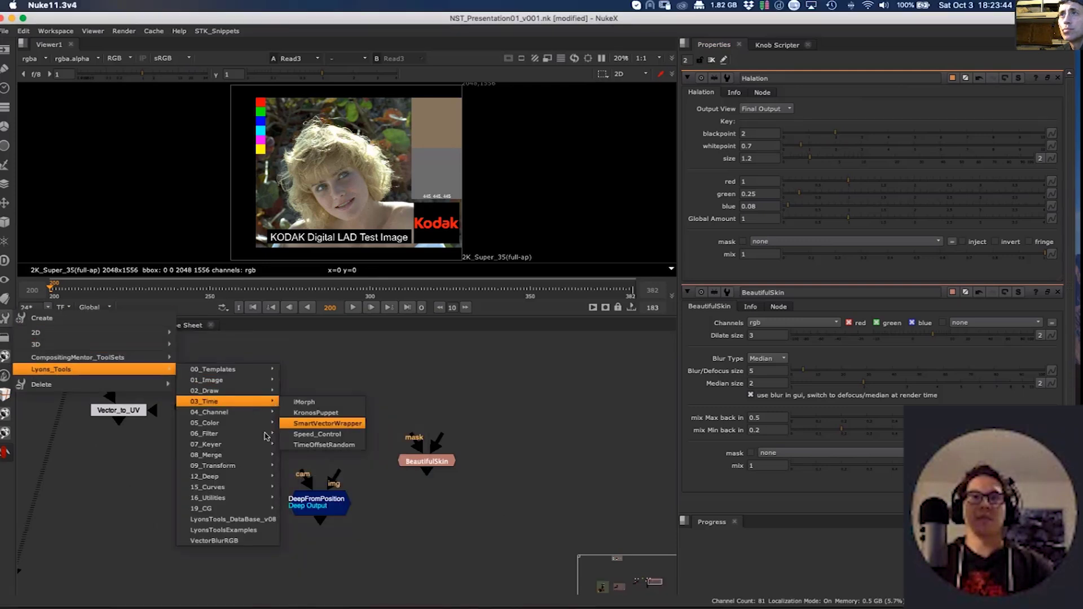
mouse_move(226, 444)
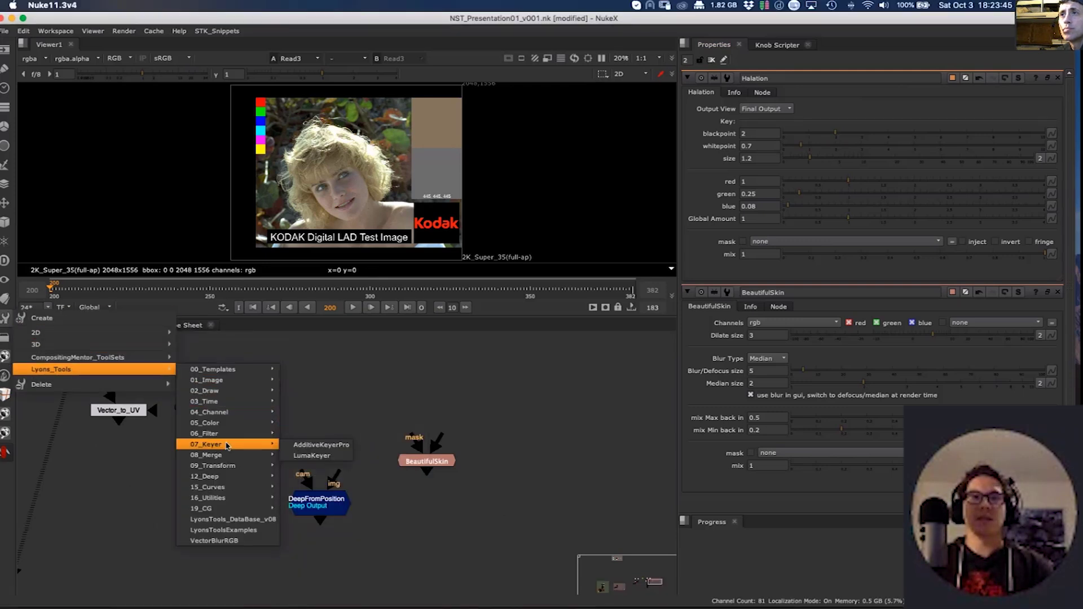
click(301, 448)
scroll(314, 413, up, 5)
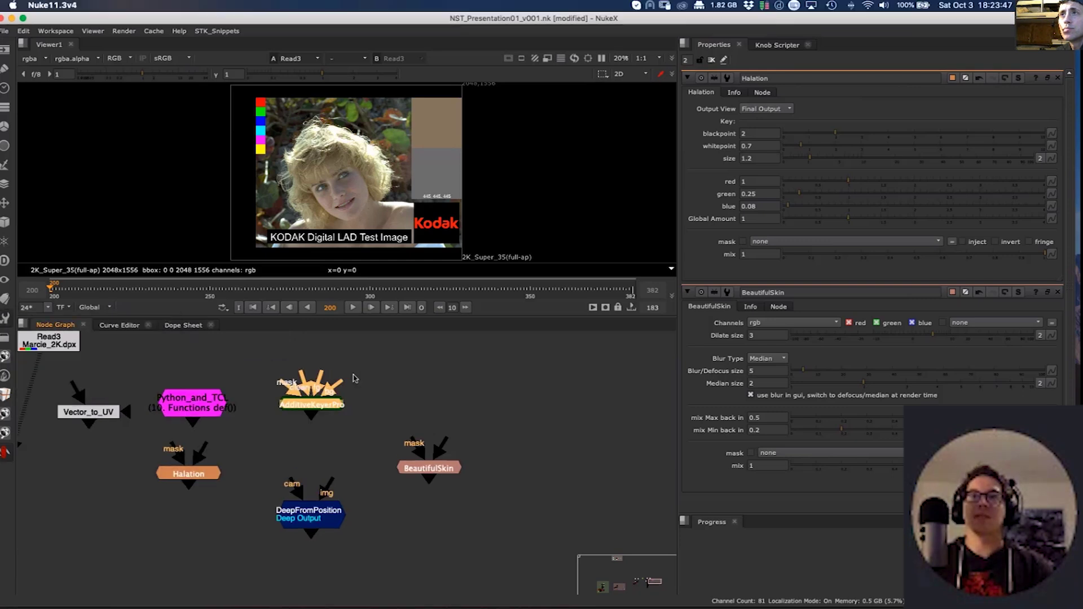
double_click(314, 413)
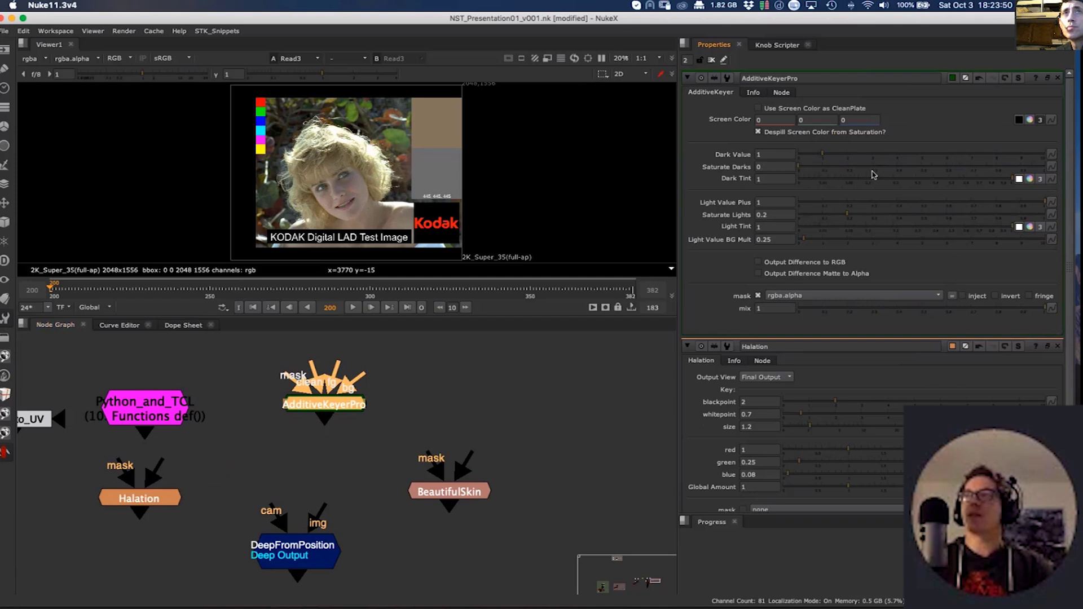
Try Dark Tint at 0.185 and 0 with Dark Value at 0 on AdditiveKeyerPro, and delete the node
click(890, 178)
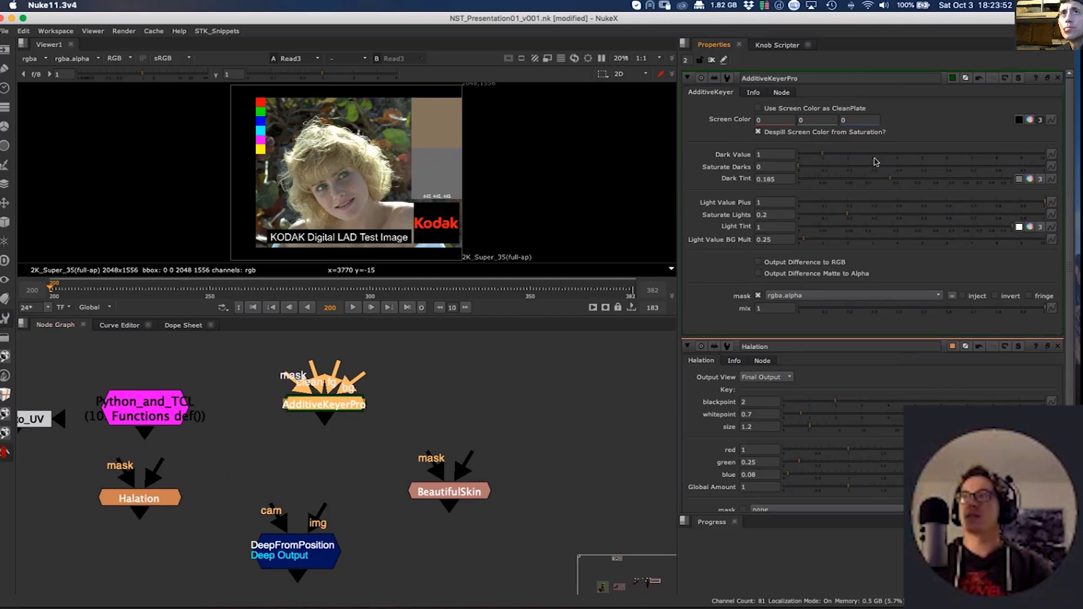
drag(869, 184, 803, 183)
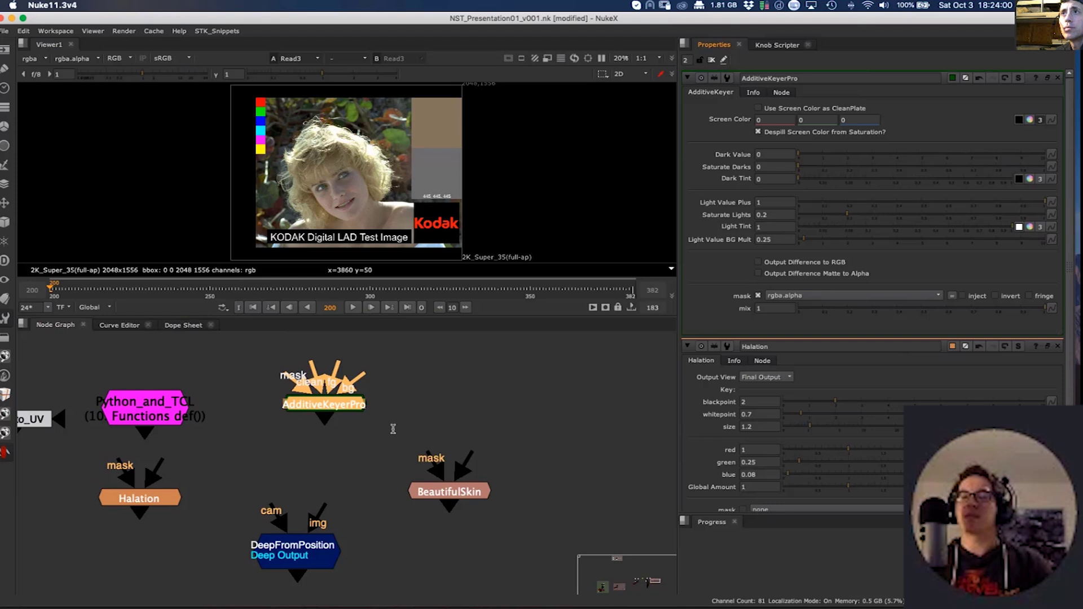
scroll(372, 445, down, 1)
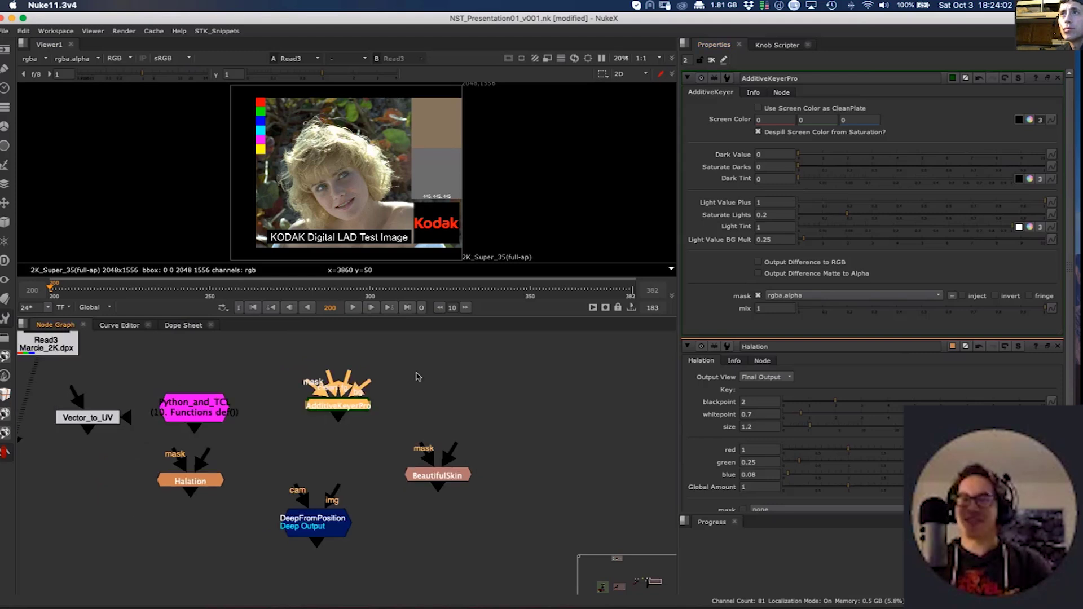
key(BackSpace)
Move the BeautifulSkin node closer to DeepFromPosition
scroll(435, 440, down, 2)
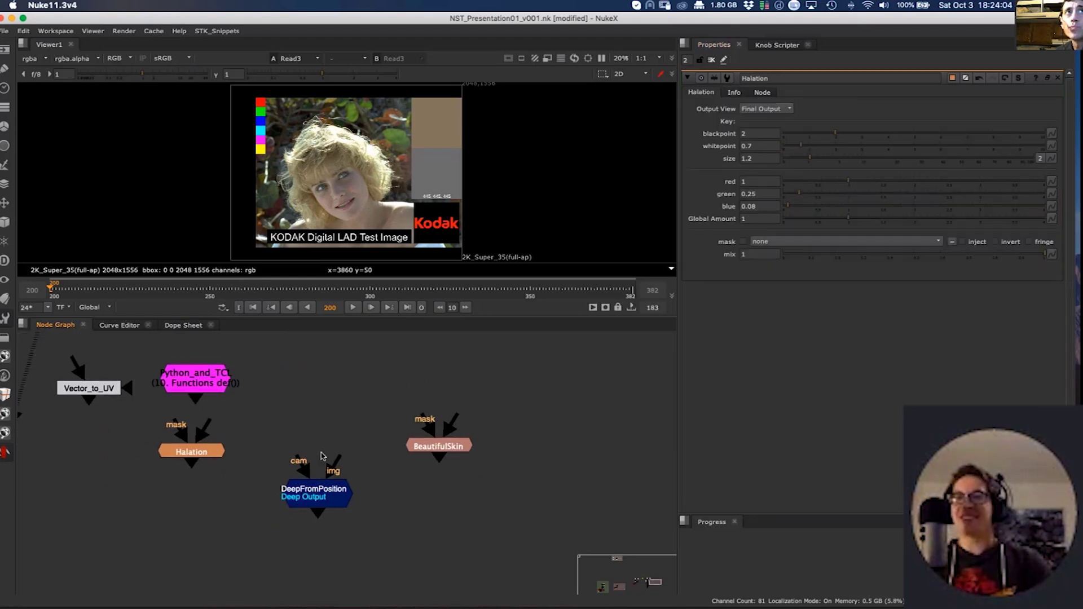
drag(444, 449, 397, 430)
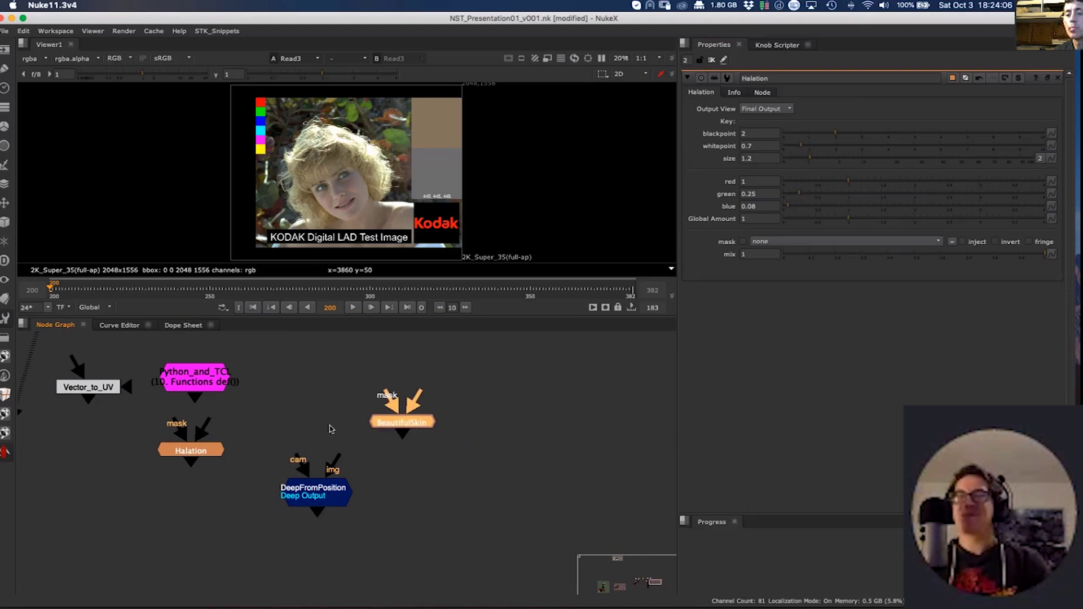
scroll(331, 429, right, 1)
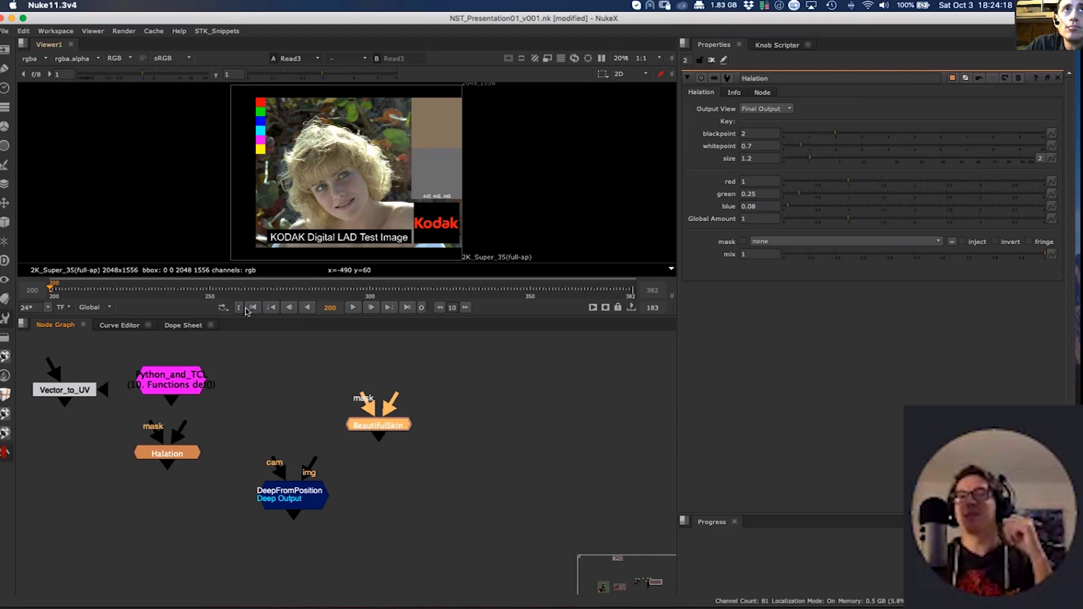
scroll(203, 415, down, 3)
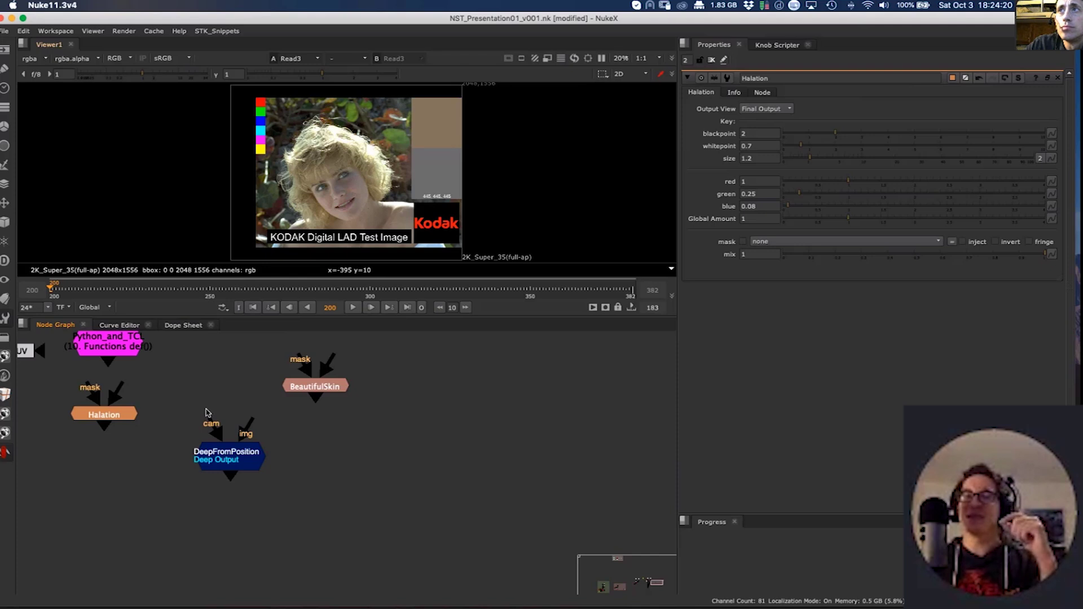
drag(298, 418, 156, 516)
middle_drag(344, 444, 365, 450)
drag(325, 437, 212, 529)
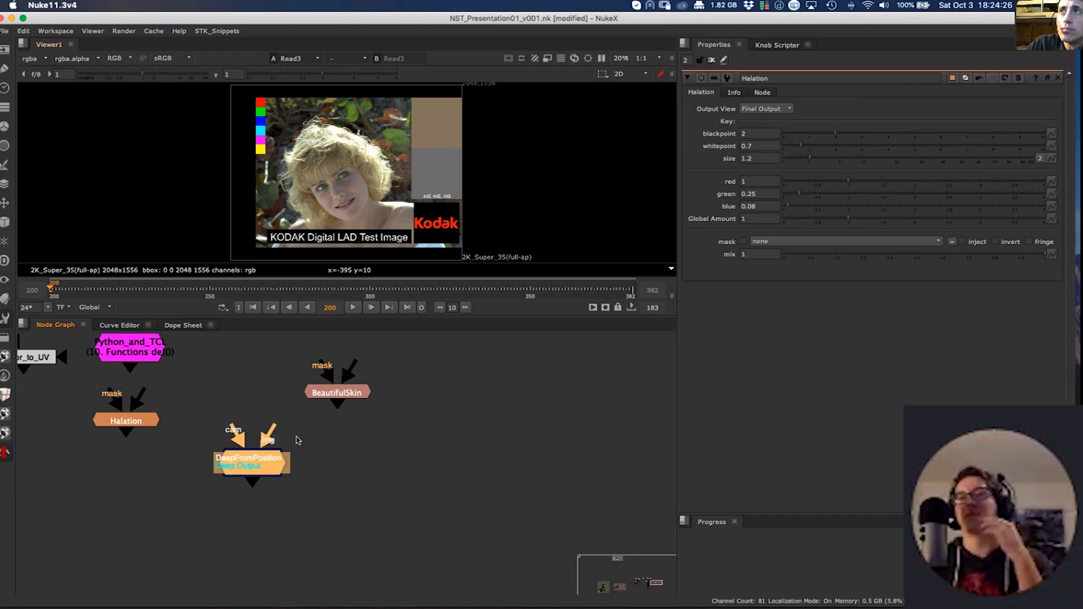
click(349, 447)
middle_drag(349, 447, 321, 464)
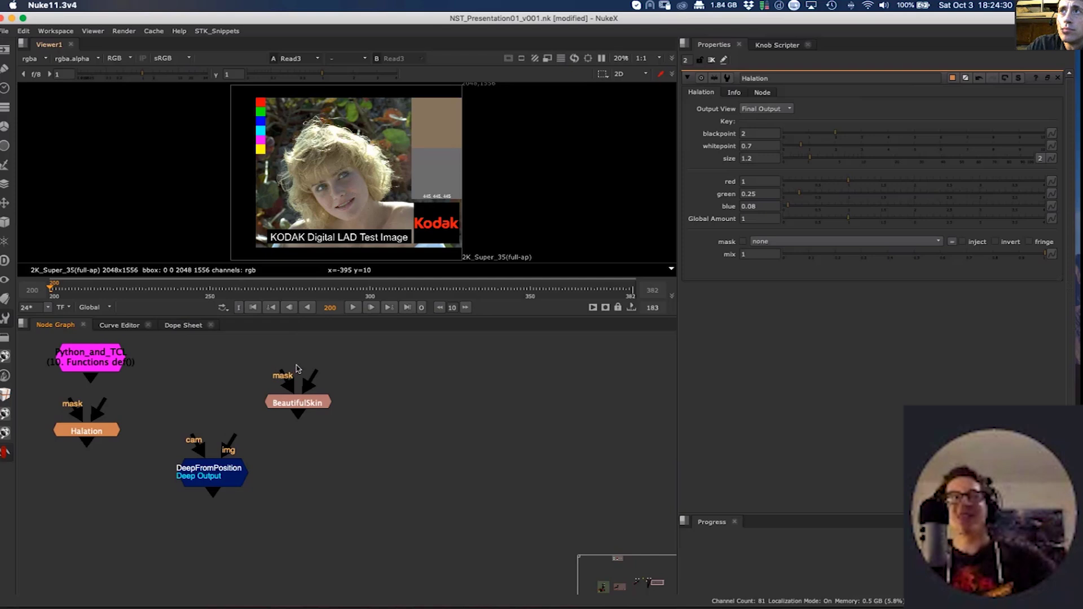
scroll(289, 412, left, 3)
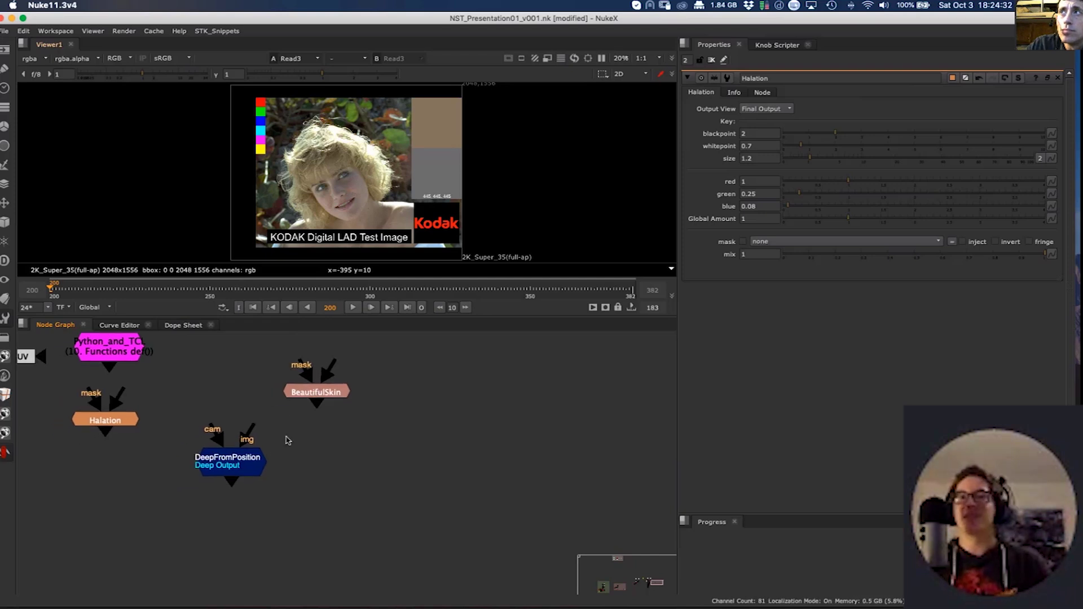
scroll(306, 434, down, 2)
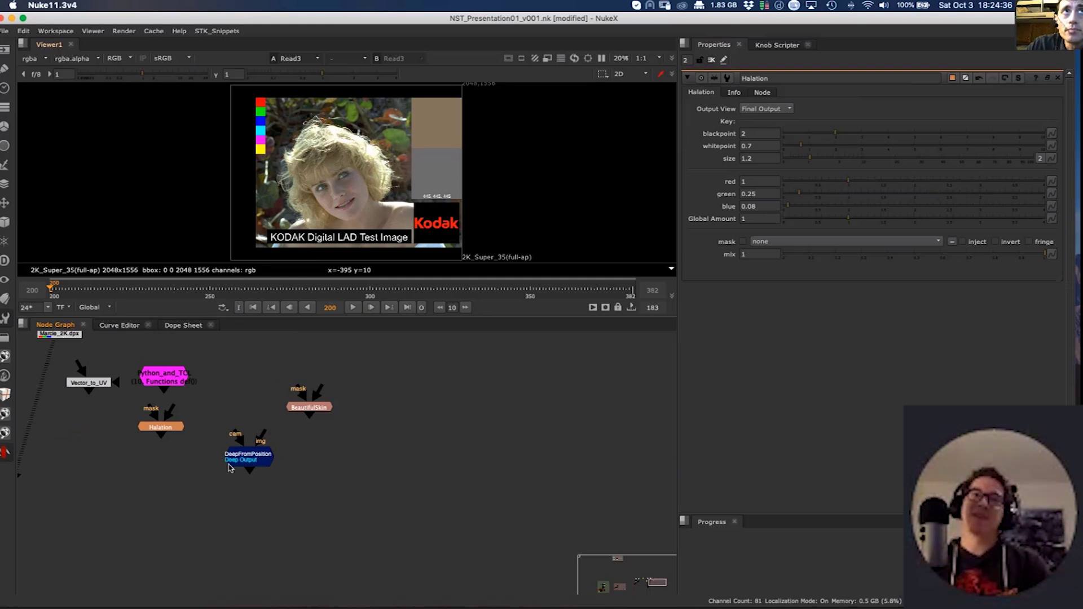
scroll(286, 443, down, 3)
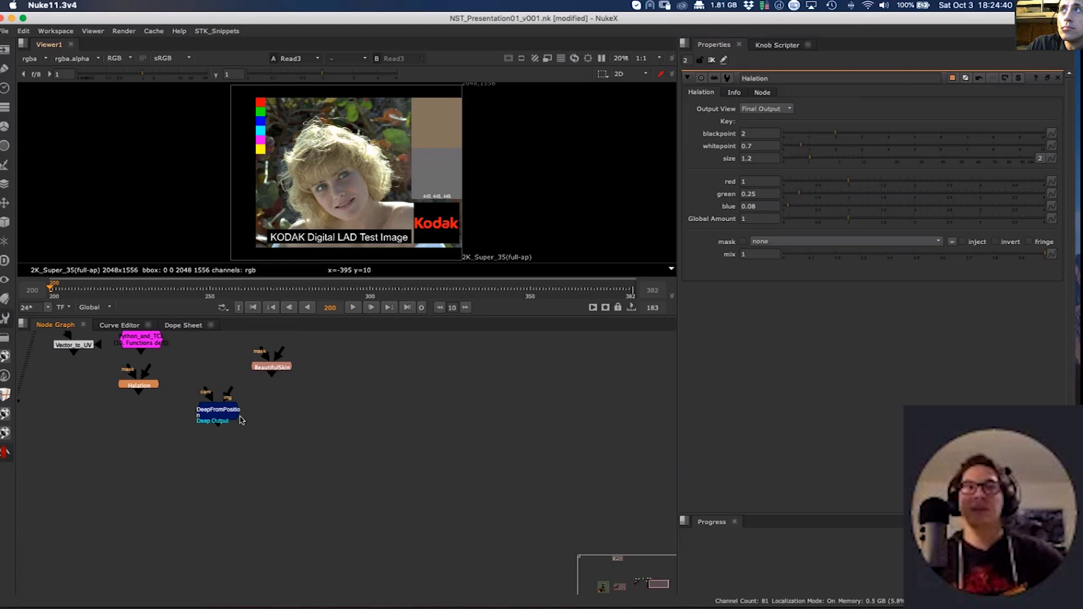
Add a DirectionalBlur node from the Lyons_Tools filter toolset in the empty area beyond BeautifulSkin
middle_drag(382, 398, 205, 471)
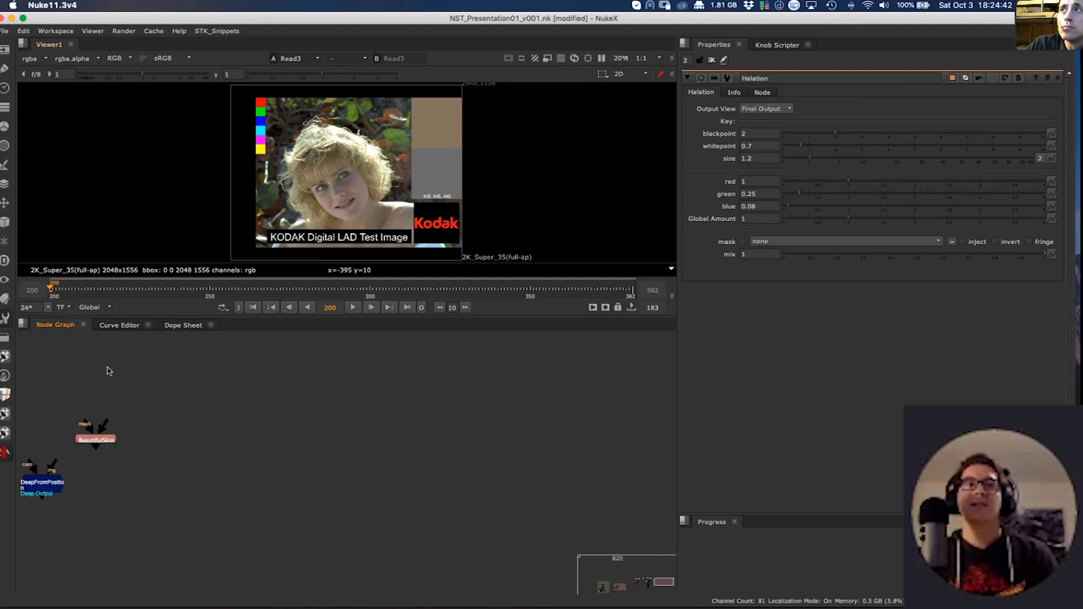
click(5, 317)
mouse_move(99, 357)
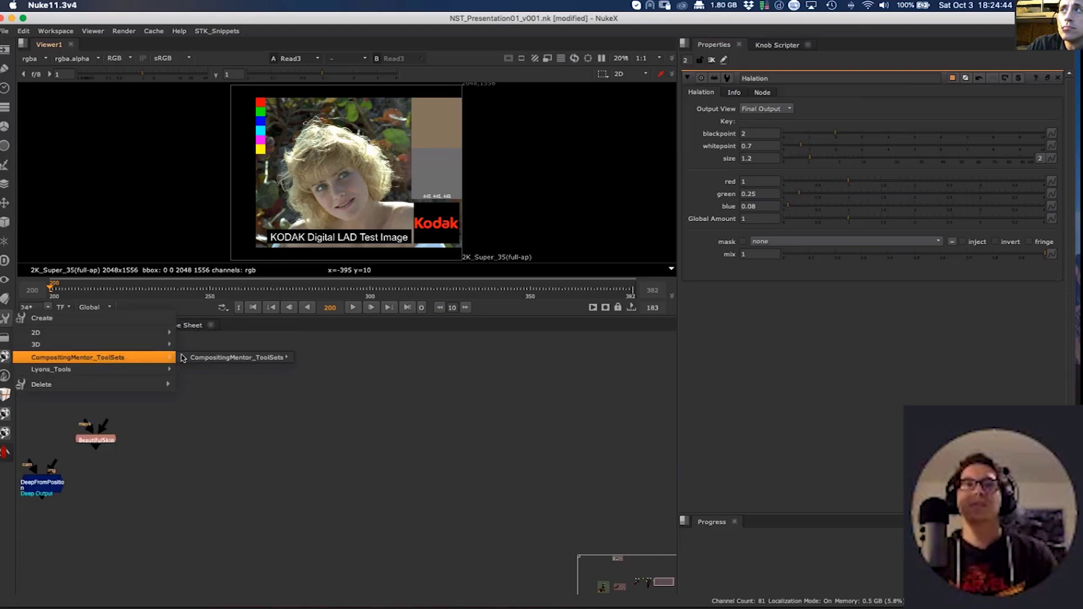
mouse_move(135, 368)
mouse_move(231, 433)
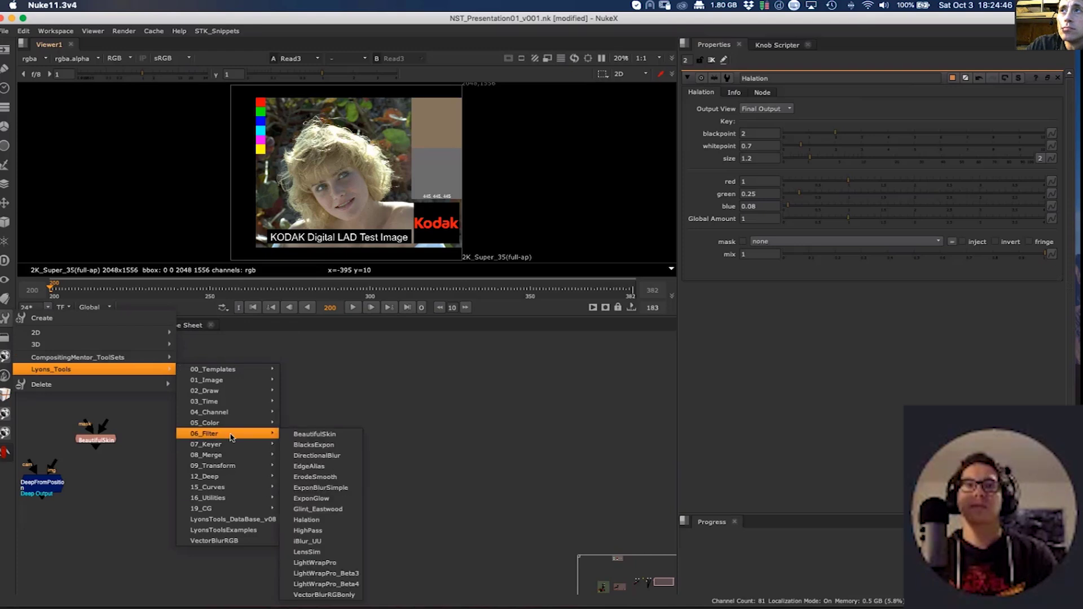
click(322, 456)
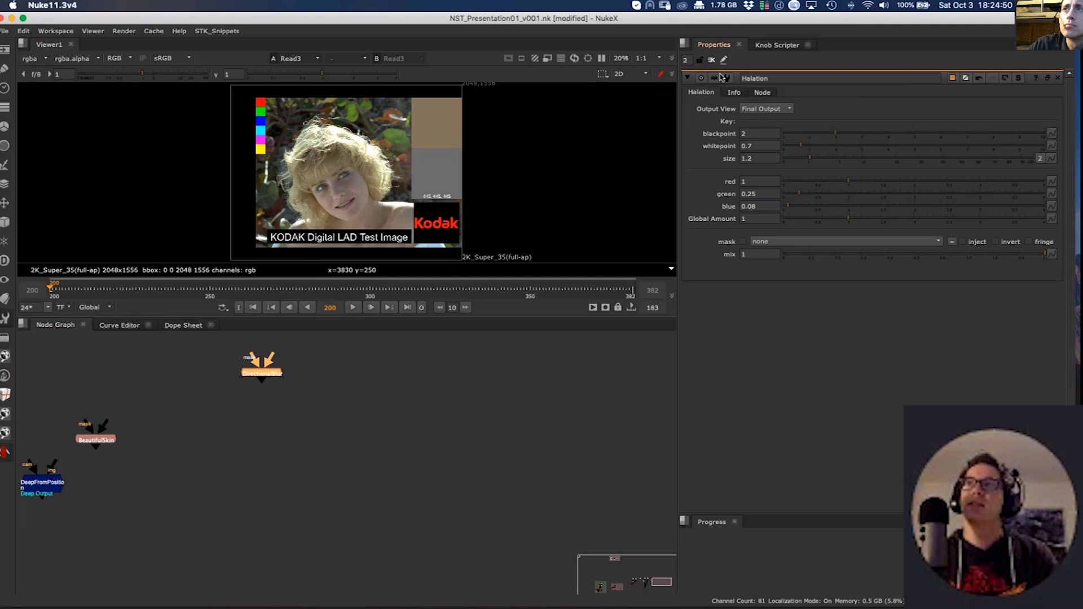
Collapse the Halation properties and delete the new DirectionalBlur node
click(691, 75)
click(687, 78)
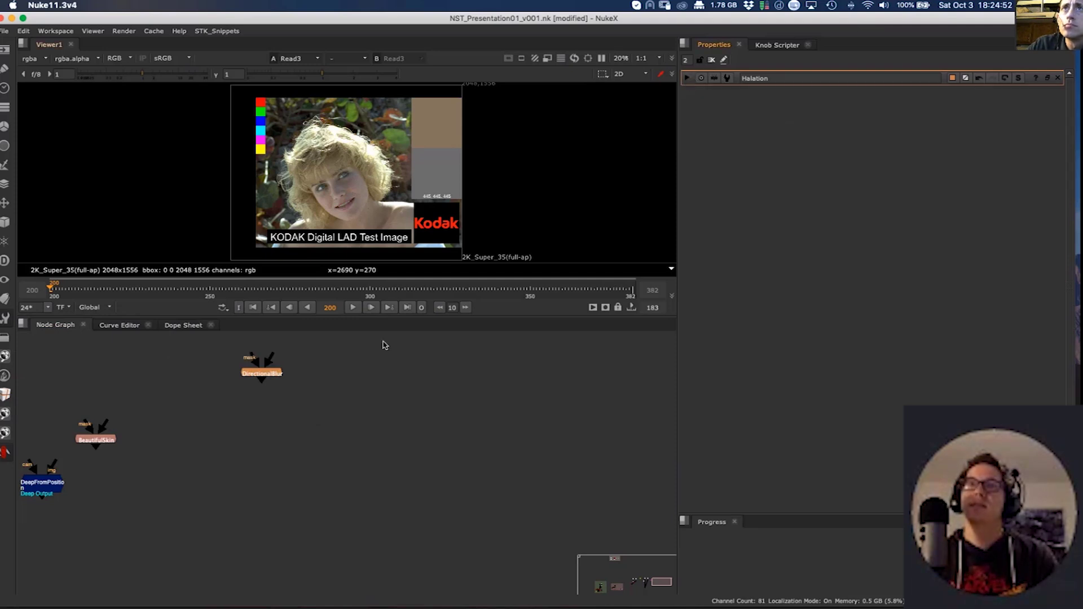
key(BackSpace)
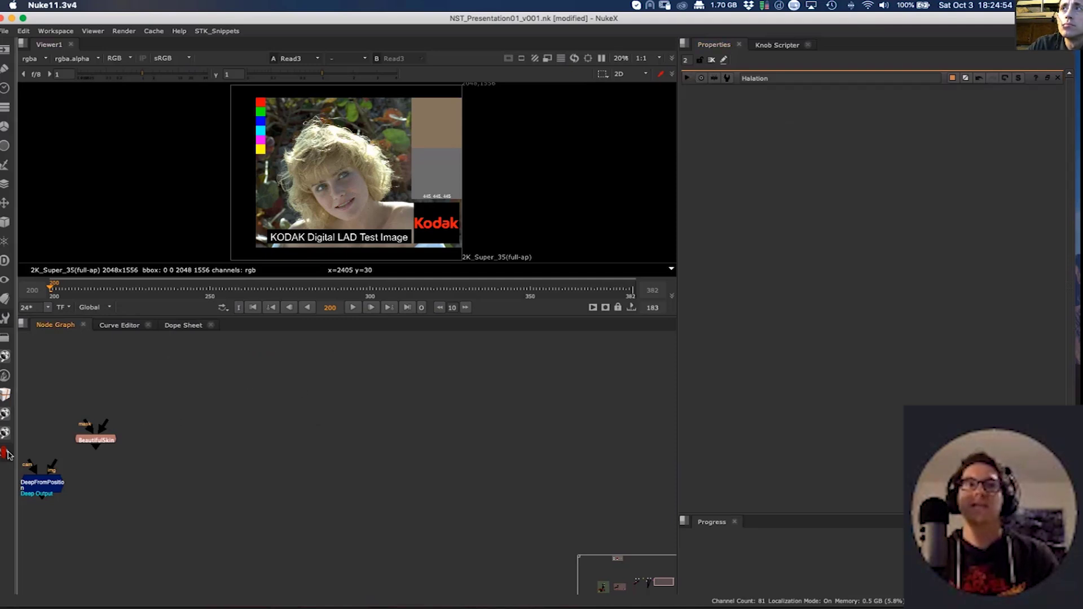
Add the DirectionalBlur node from the Nuke Survival Toolkit's Blurs filter category, unconnected beyond BeautifulSkin
right_click(17, 445)
mouse_move(90, 414)
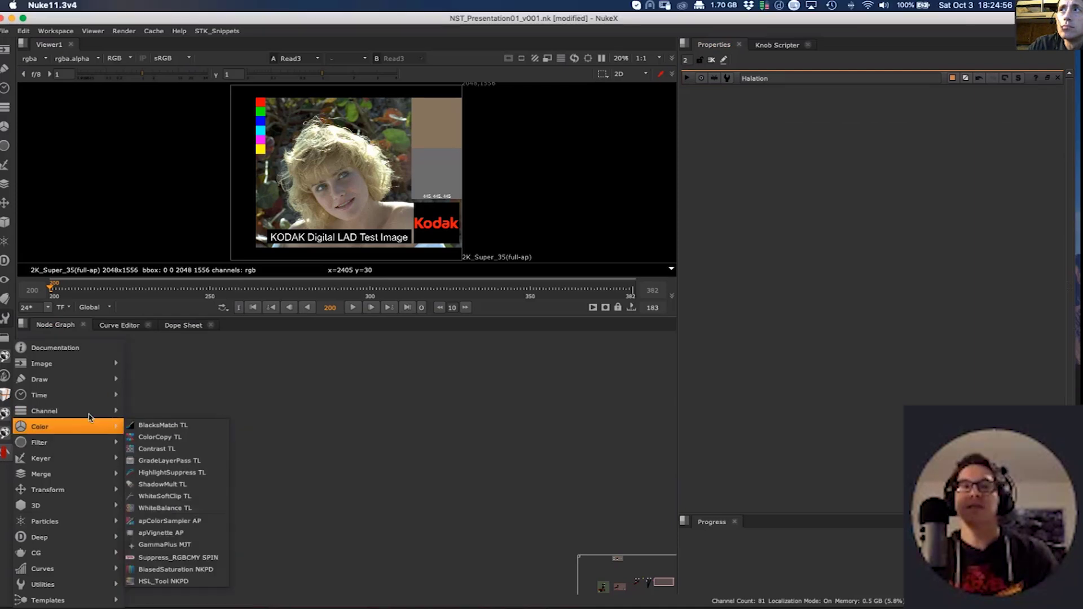
mouse_move(83, 431)
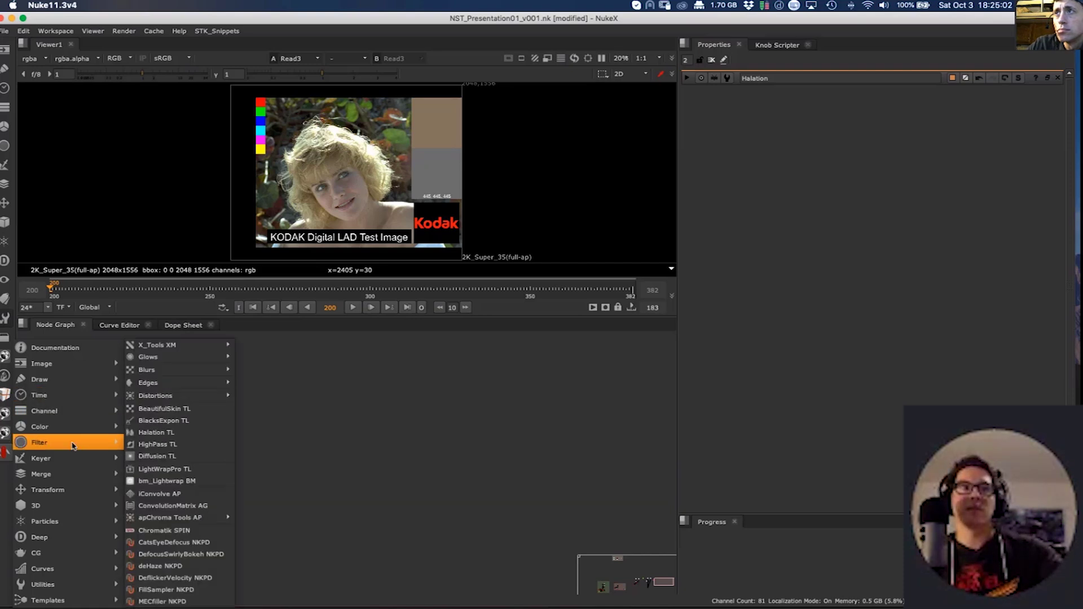
mouse_move(188, 384)
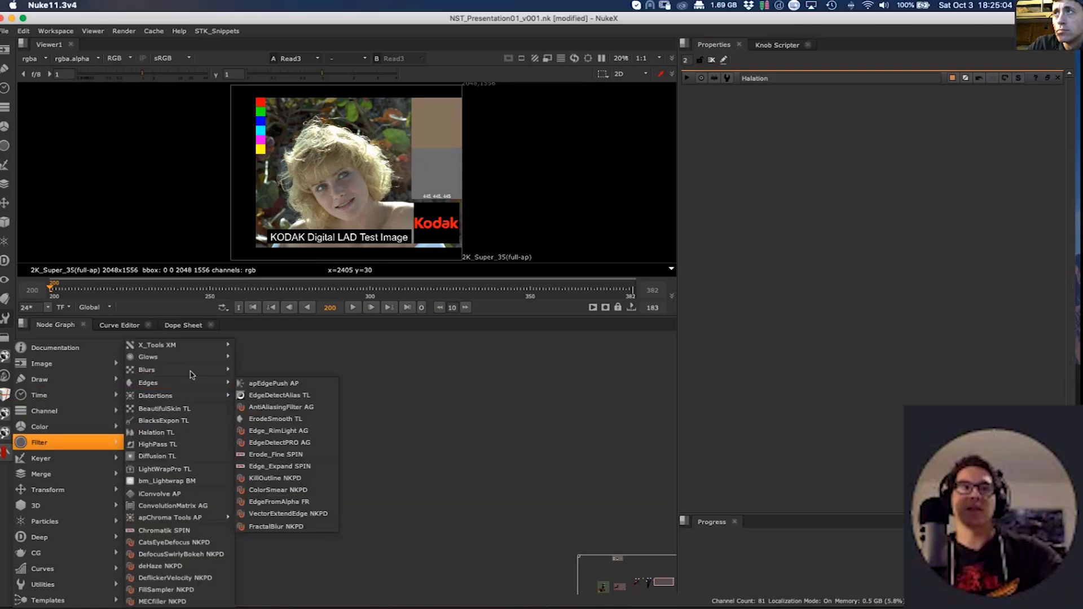
click(280, 385)
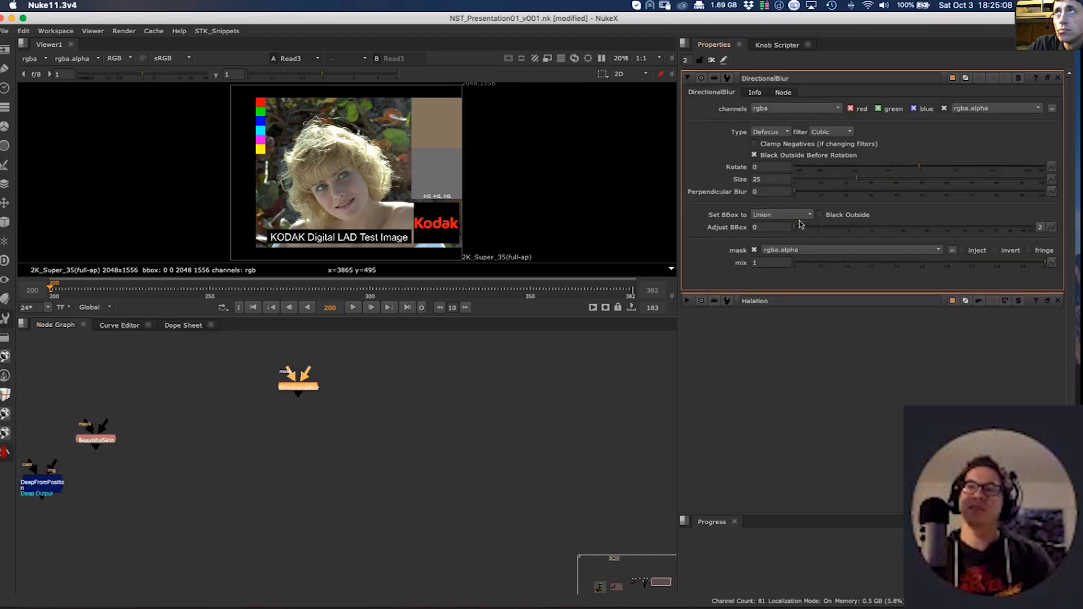
Close the Halation properties and deselect the DirectionalBlur node
click(1057, 300)
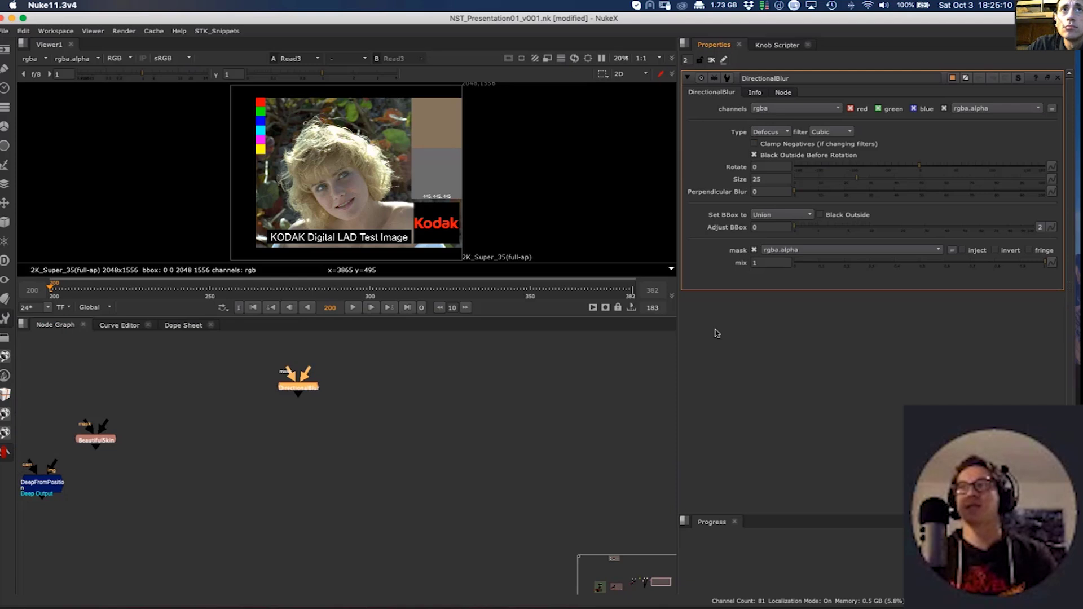
scroll(289, 395, up, 3)
click(398, 394)
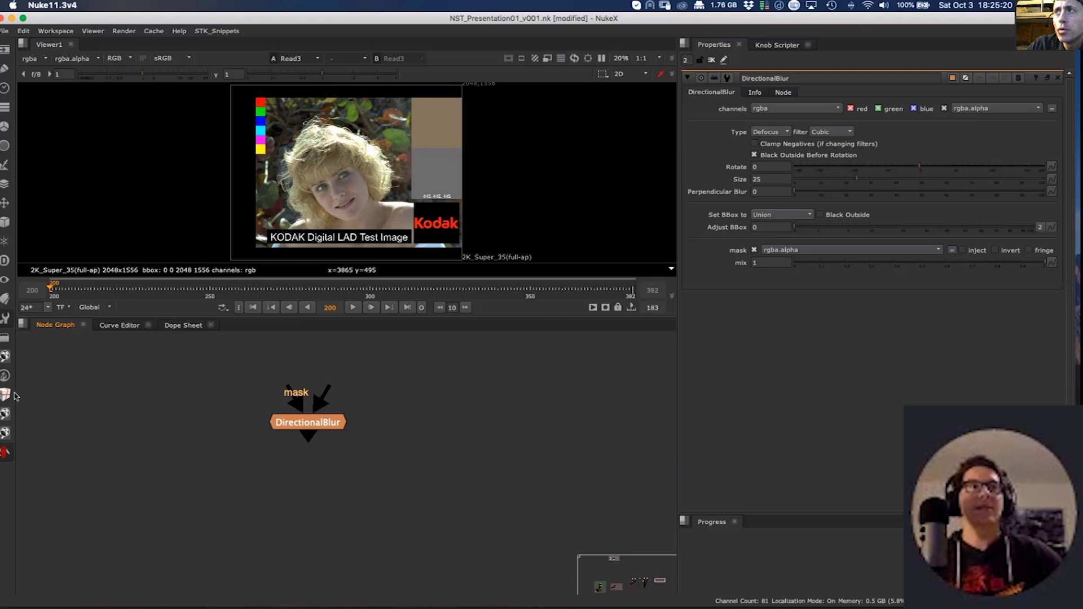
Add the Advanced Keying Template Stamps TL from the Nuke Survival Toolkit's template category
scroll(210, 454, down, 4)
middle_drag(169, 460, 282, 452)
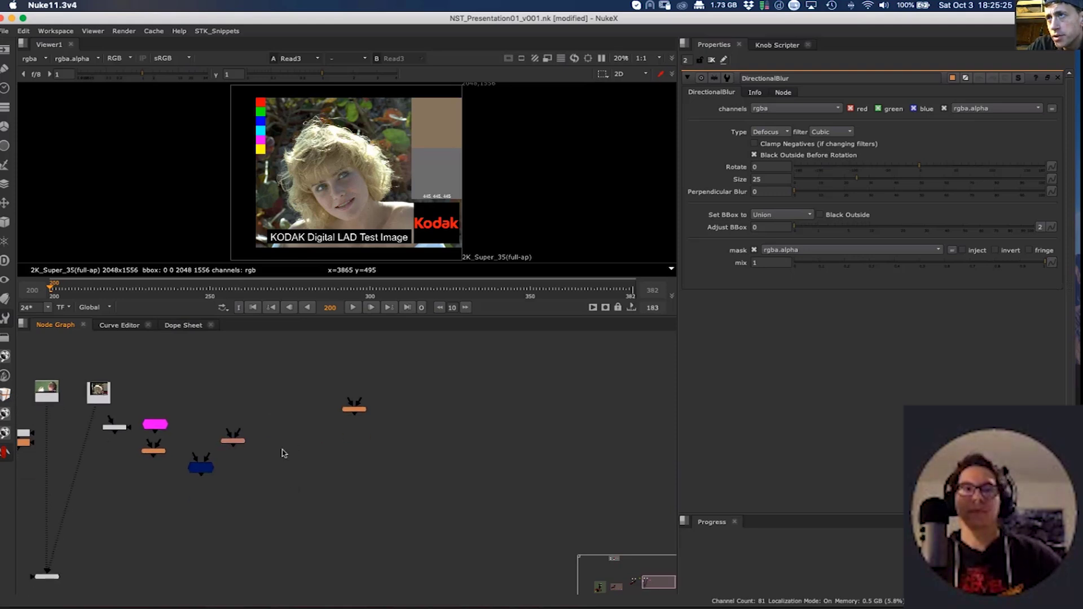
click(8, 456)
mouse_move(63, 599)
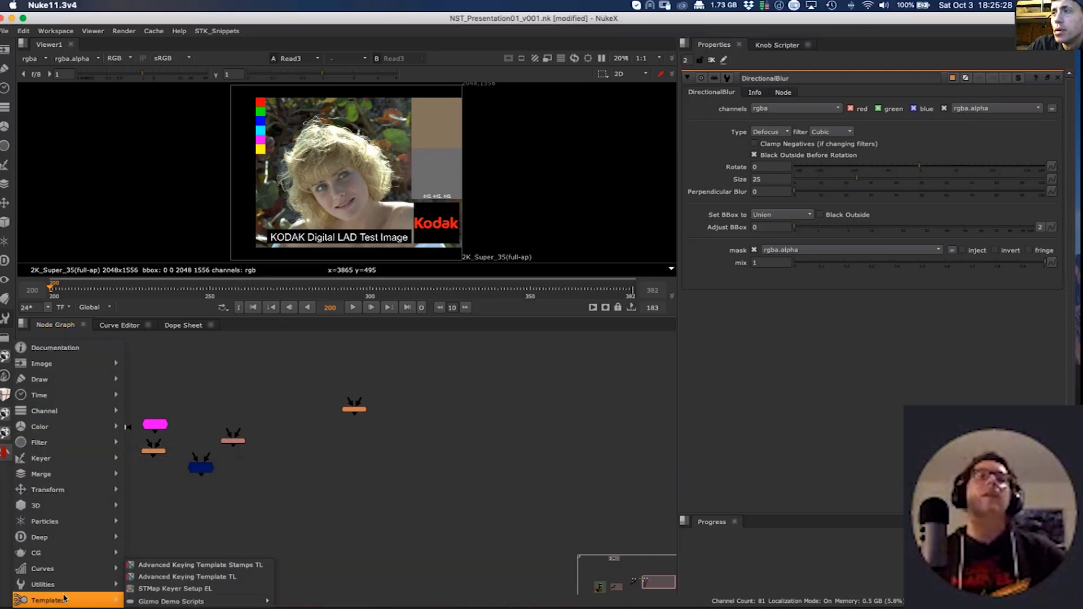
click(239, 565)
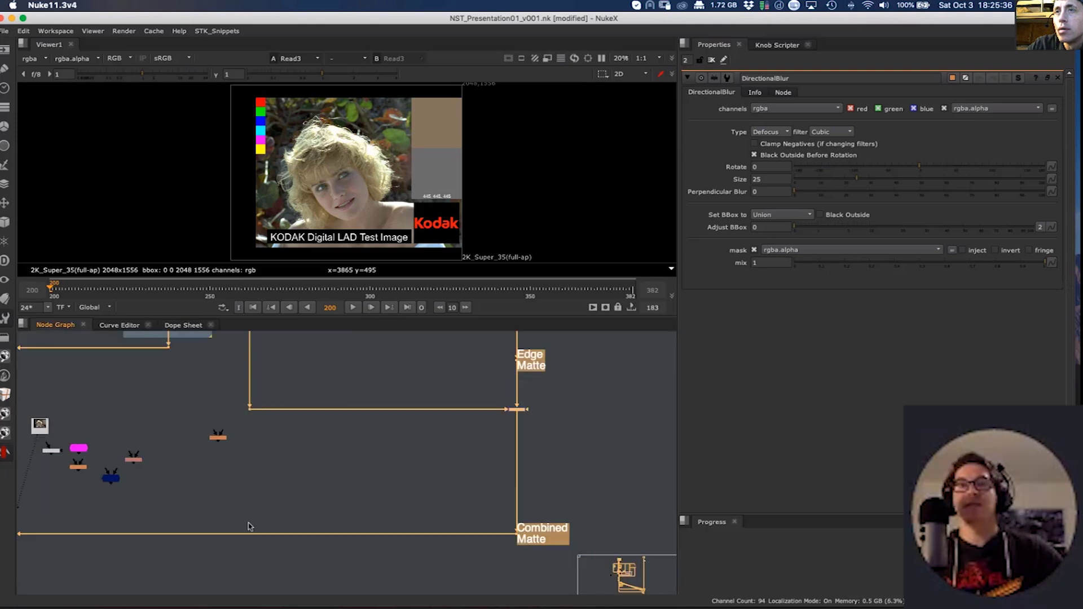
Examine the Advanced Keying Template's overall layout, its Edge Matte and Cleanplate sections, and the Core Matte branch
scroll(418, 383, down, 3)
middle_drag(390, 400, 341, 493)
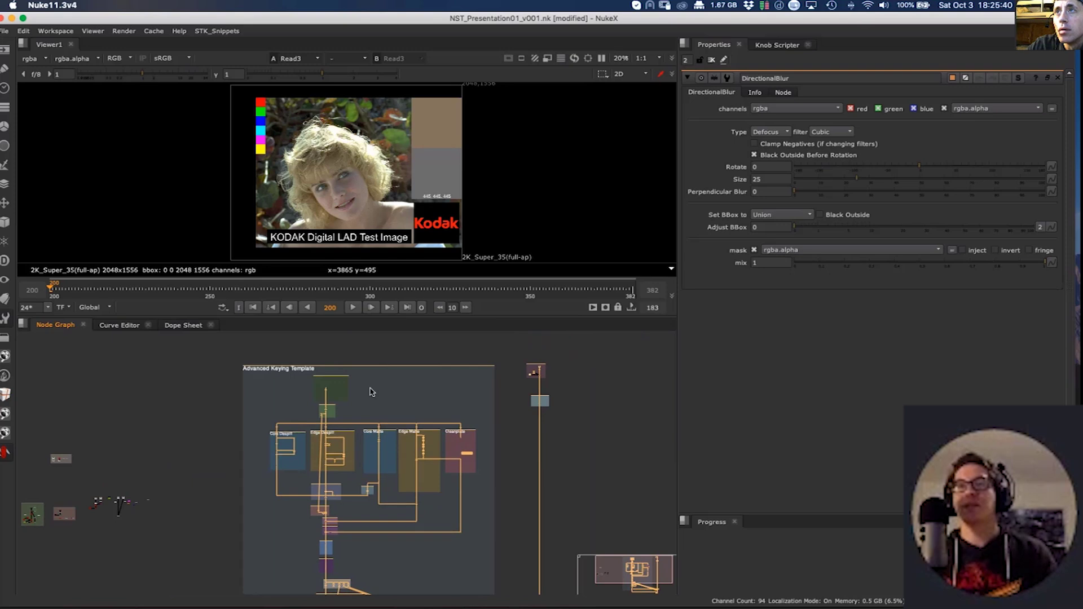
scroll(354, 426, up, 3)
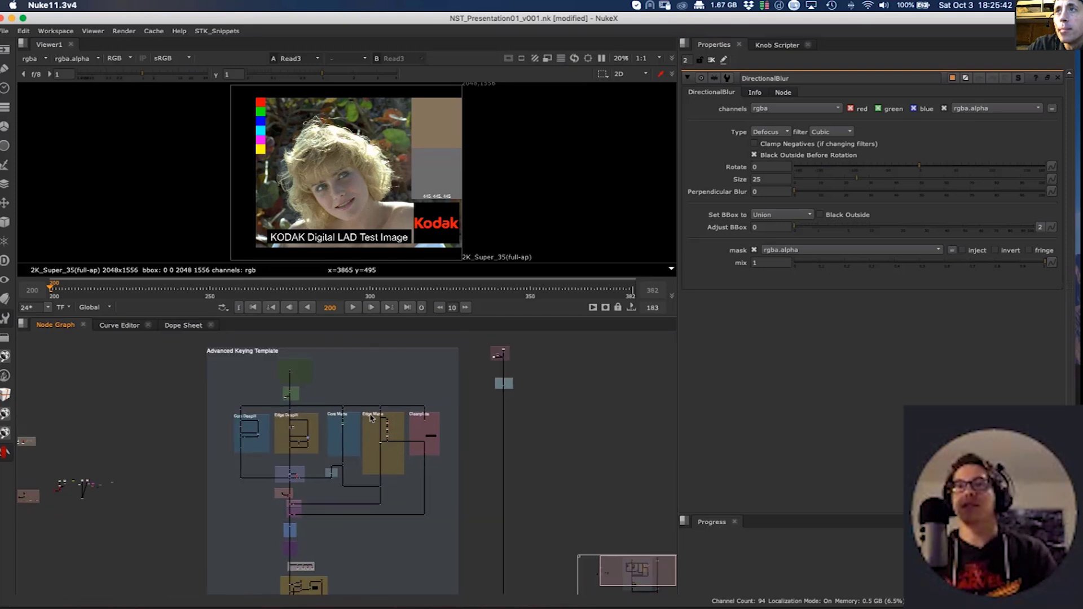
scroll(370, 430, up, 5)
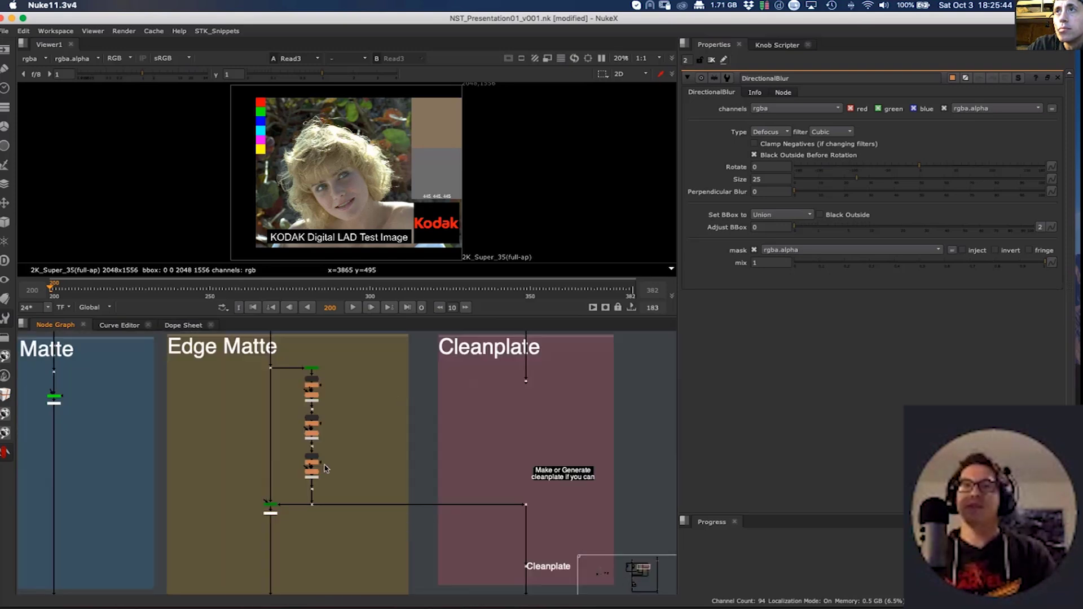
middle_drag(162, 572, 373, 418)
middle_drag(294, 554, 384, 473)
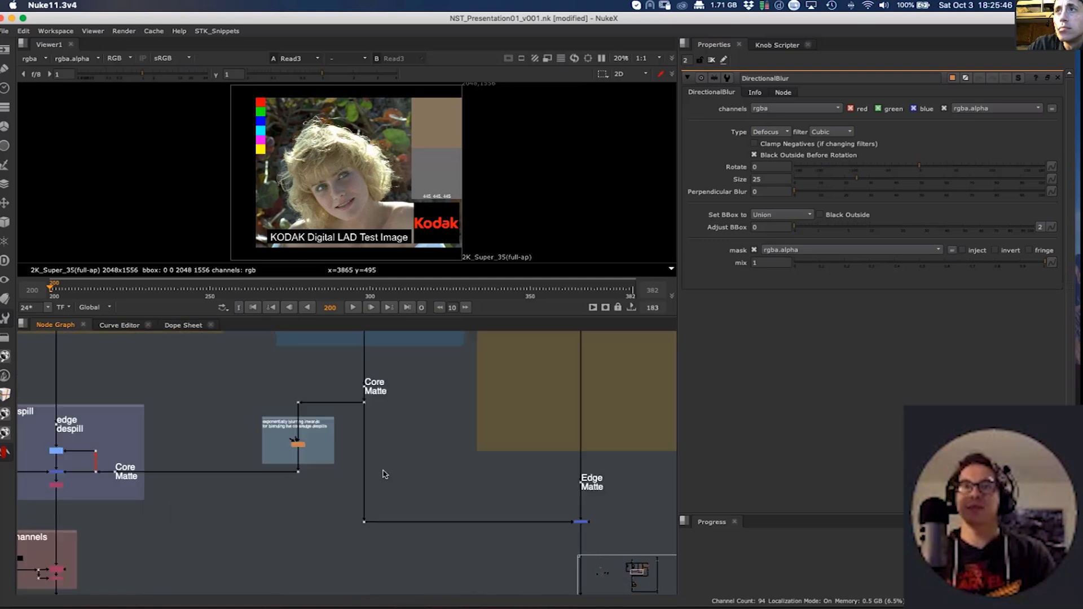
Select the template's exponential blur node for blending the core and edge despills and show its output in the viewer
scroll(273, 440, up, 7)
mouse_move(464, 429)
mouse_down()
mouse_move(318, 501)
mouse_move(304, 498)
mouse_up()
scroll(323, 502, down, 4)
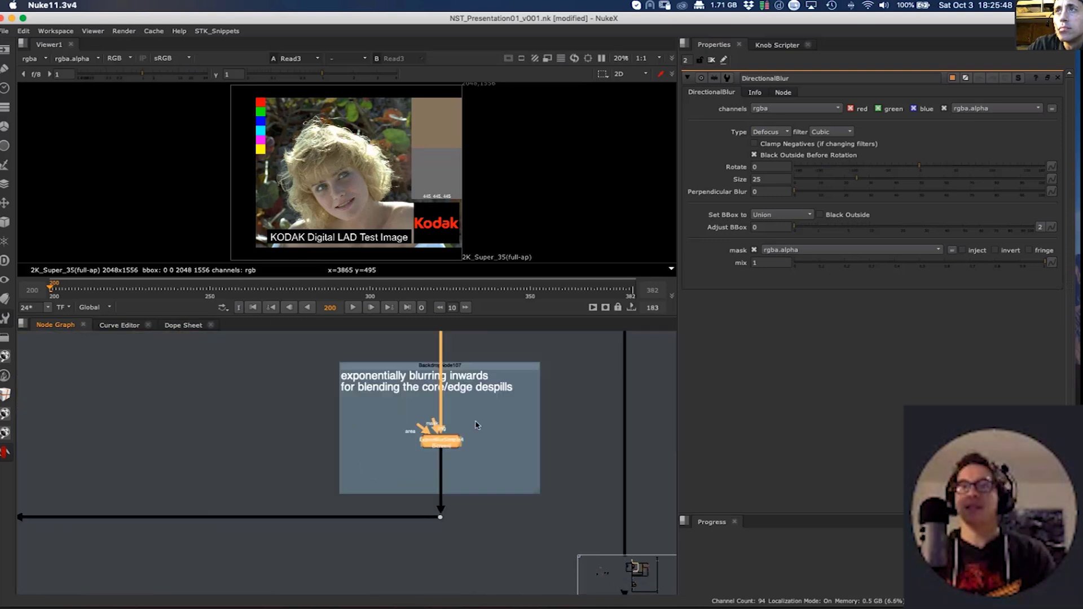
key(1)
scroll(327, 485, down, 5)
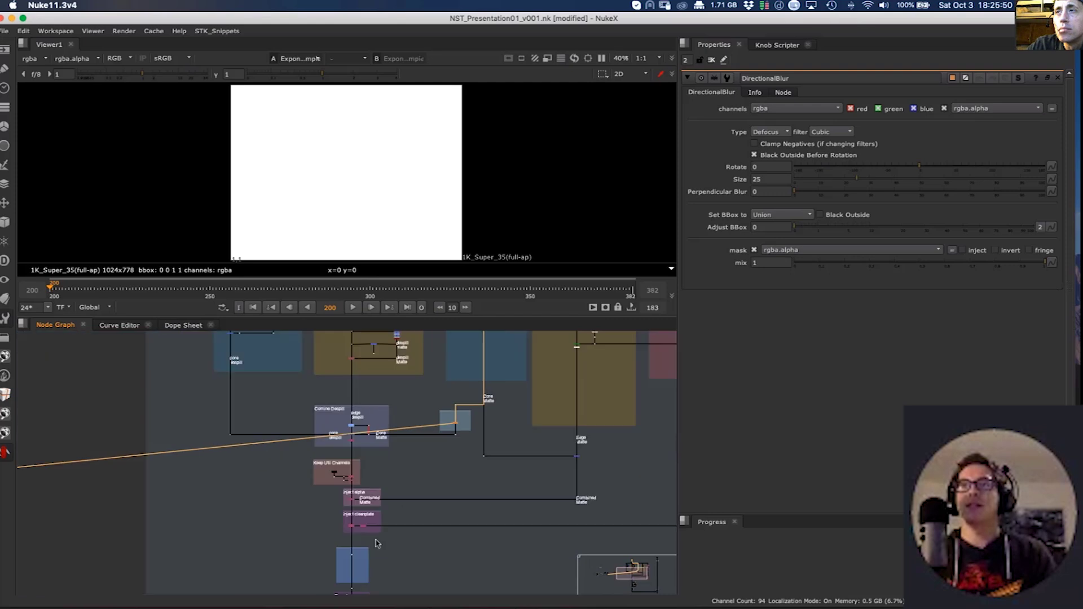
Add a Roto node in the empty area beside the template, view it, and draw a centred ellipse about 453 by 399 pixels
scroll(337, 445, up, 6)
middle_drag(337, 445, 835, 430)
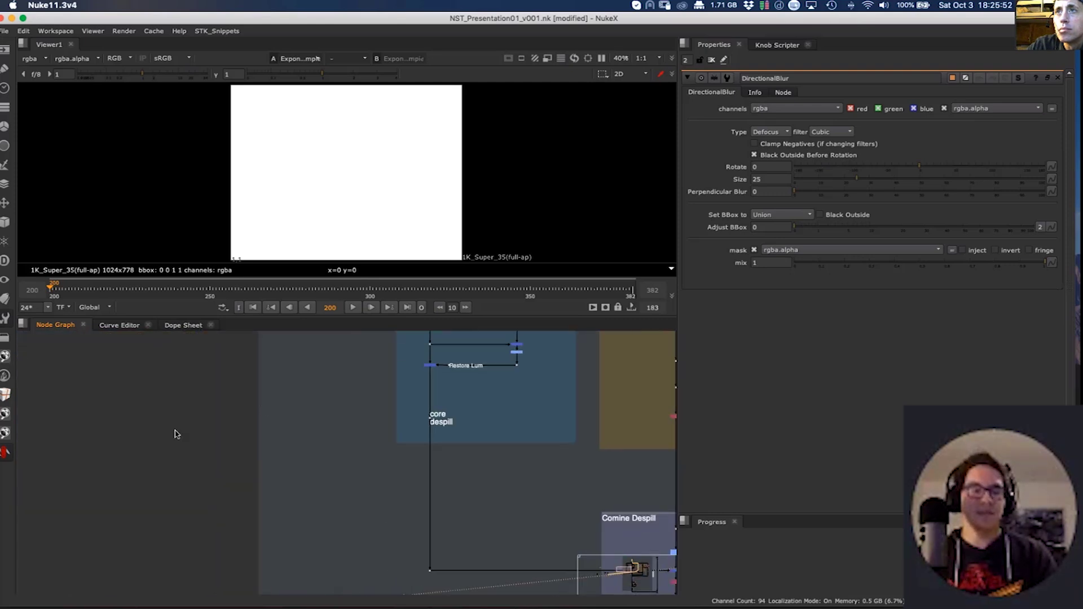
key(o)
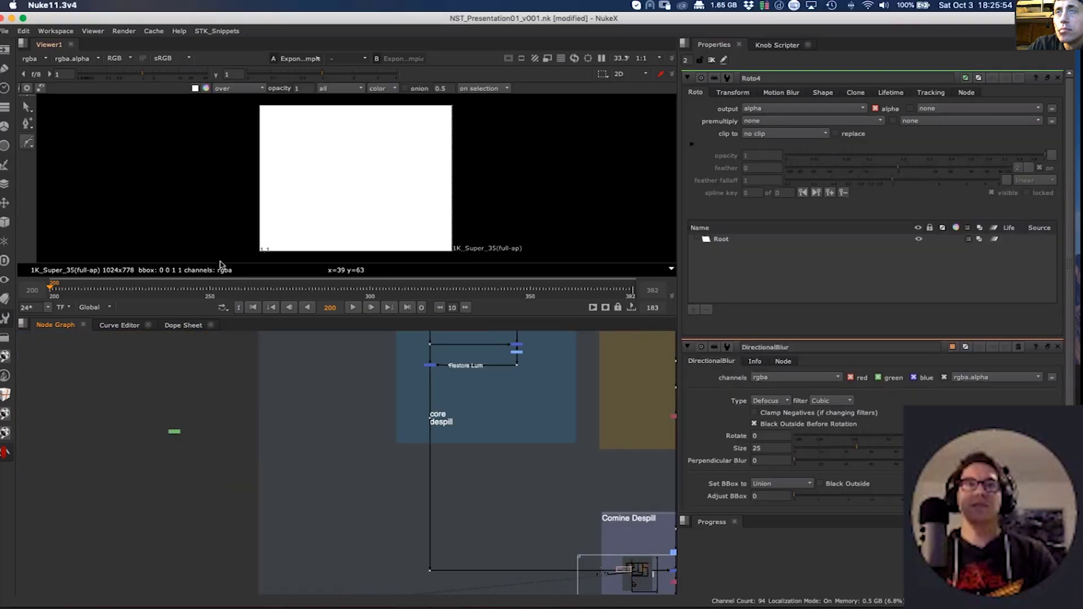
key(1)
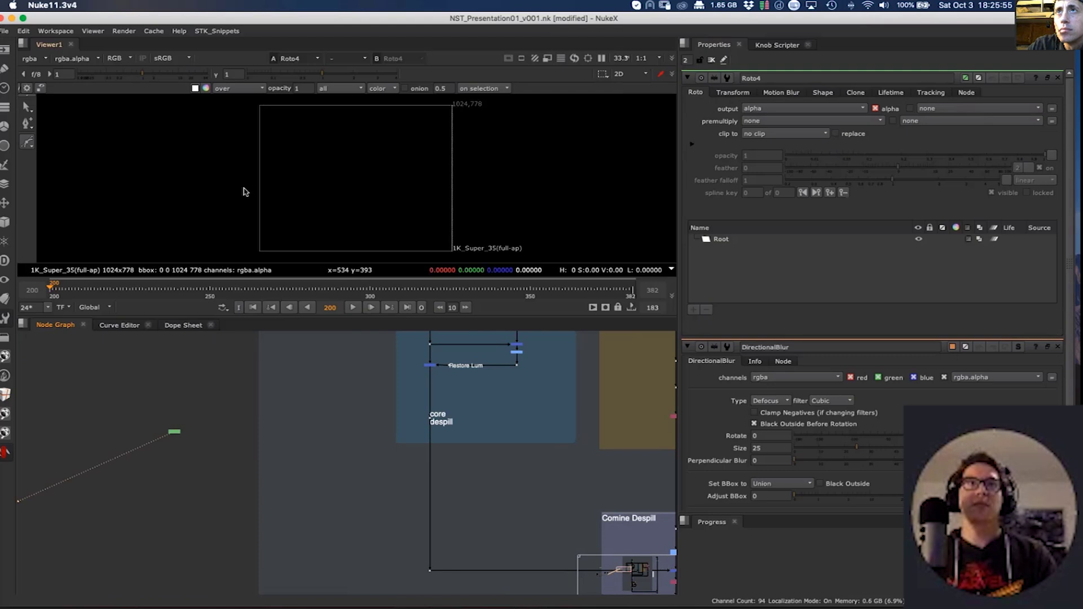
right_click(27, 146)
click(62, 176)
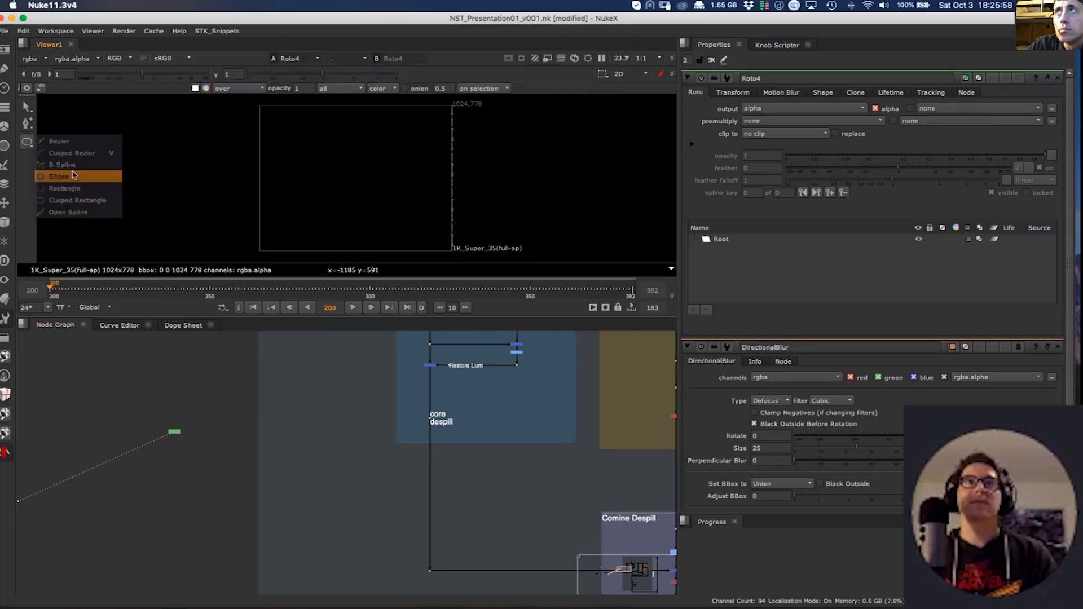
drag(314, 150, 404, 213)
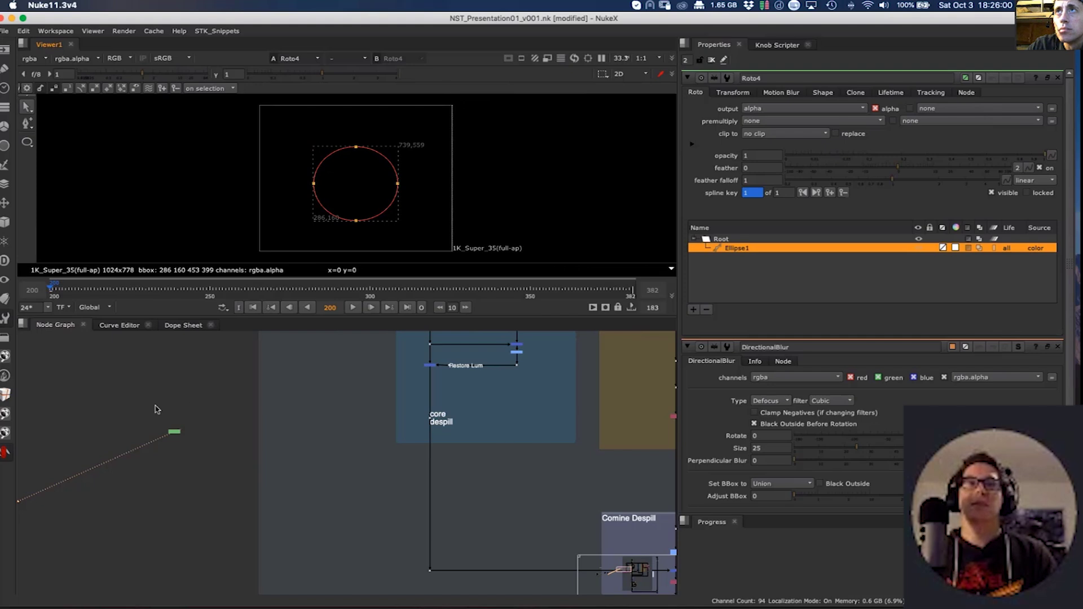
Set the Roto node's output channels to rgba and keep the node selected
middle_drag(206, 387, 181, 414)
click(151, 483)
key(grave)
click(152, 482)
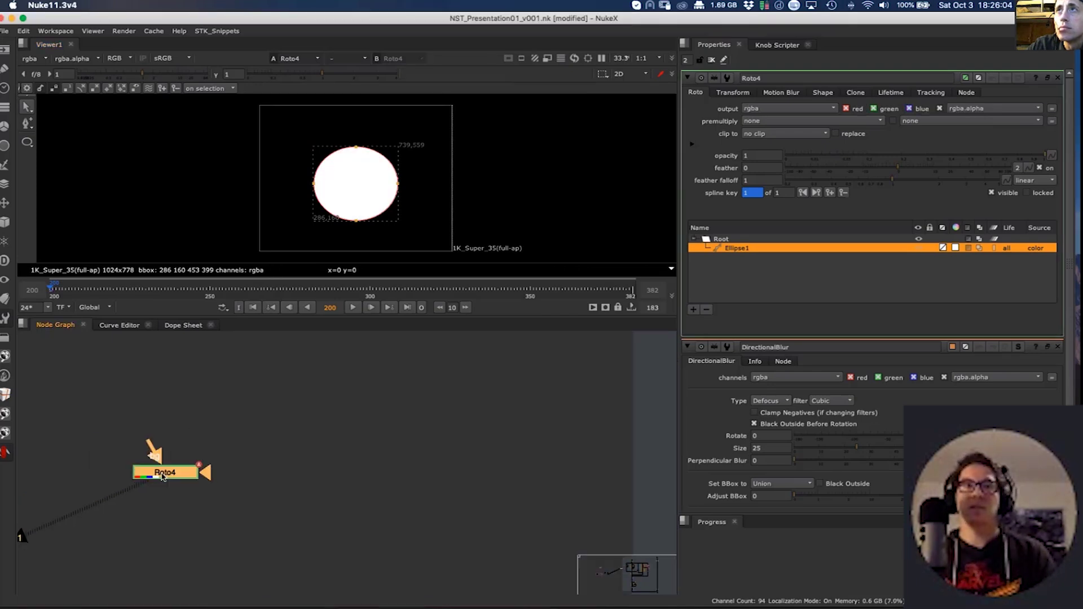
Add the ExponBlurSimple TL node from Blurs below the Roto node and close the Roto properties
key(Tab)
text(ex)
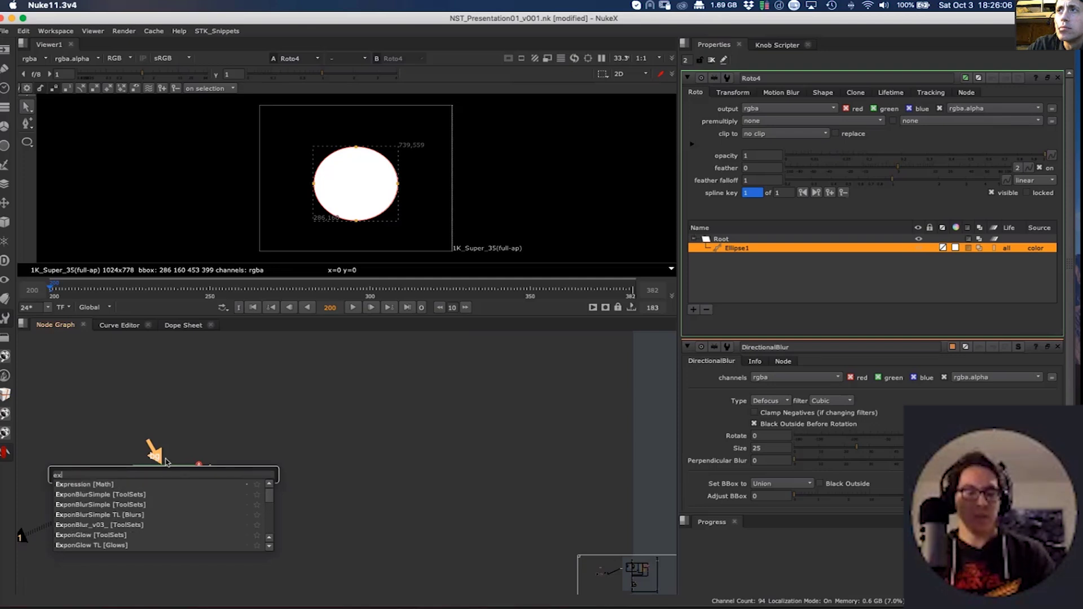
text(pon)
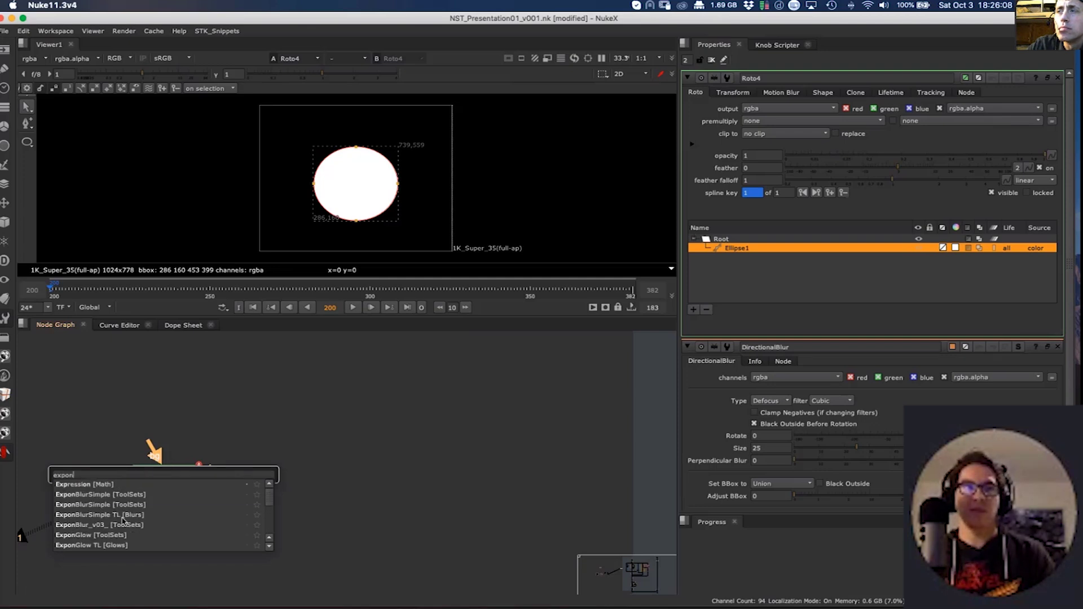
click(122, 515)
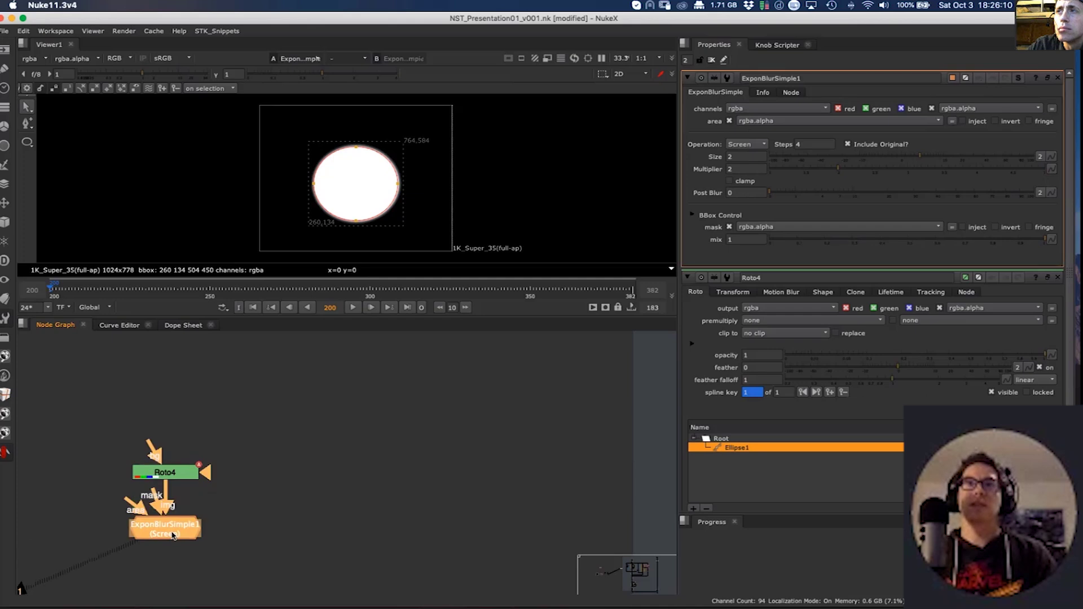
click(1058, 278)
scroll(394, 137, up, 3)
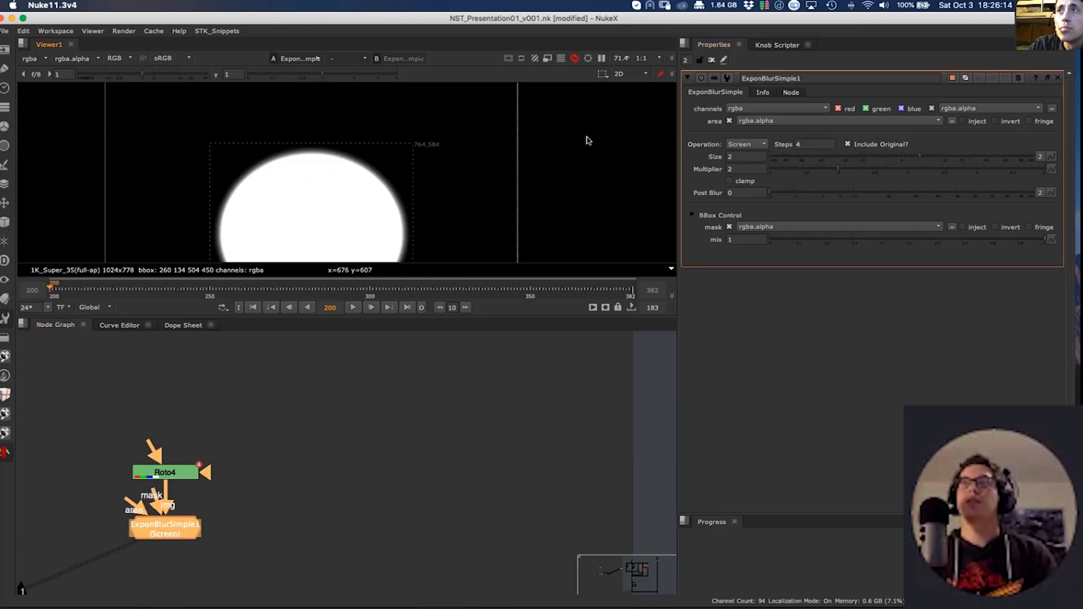
Raise the ExponBlurSimple node's Size to 14 and try different Steps values, settling on 6
drag(936, 158, 962, 160)
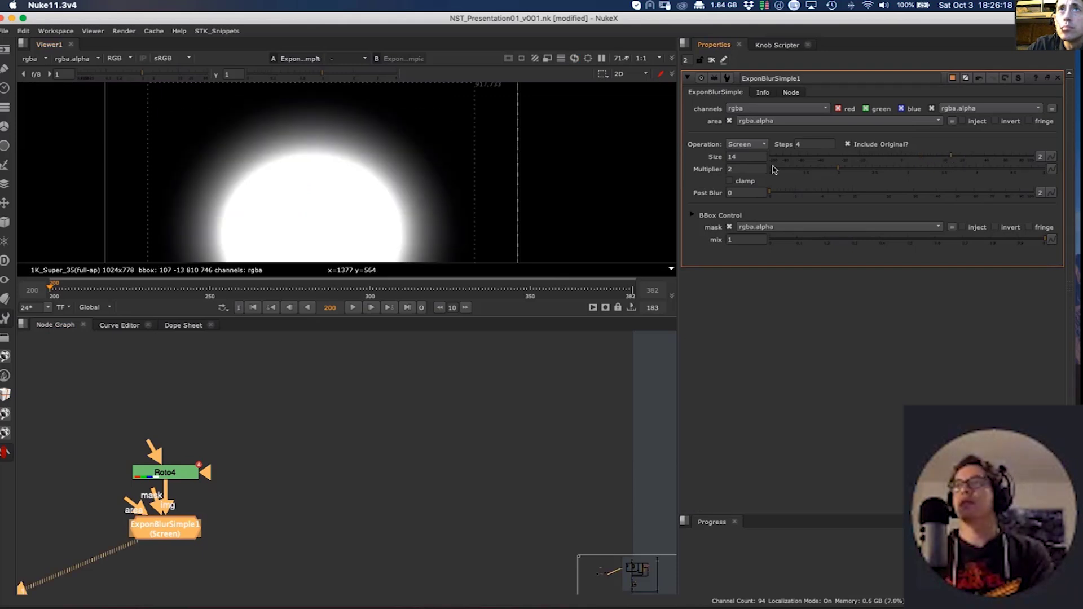
click(807, 145)
text(6)
key(Return)
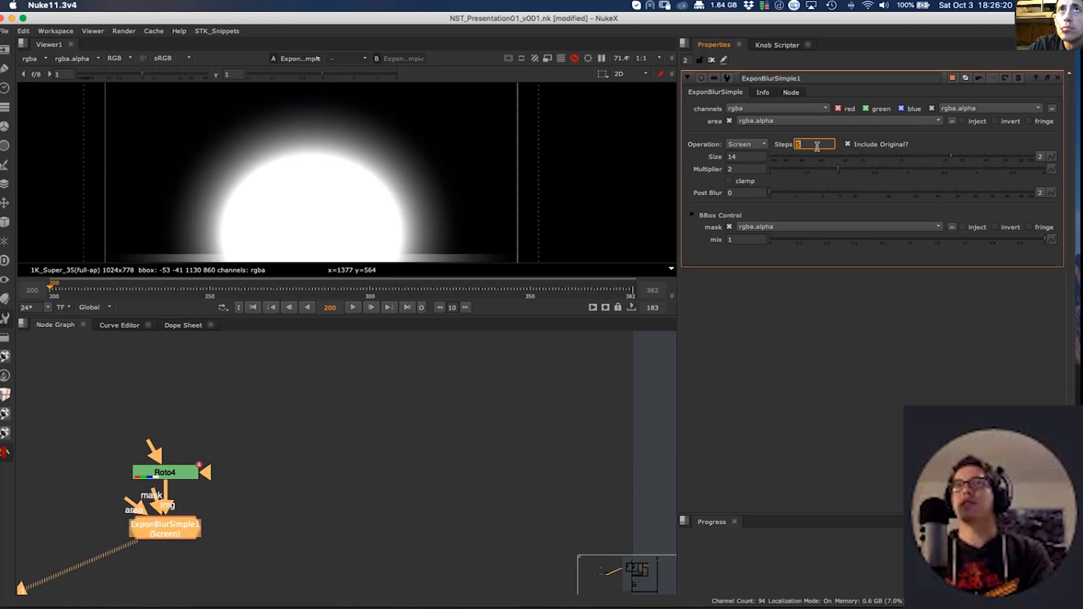
text(5)
key(Return)
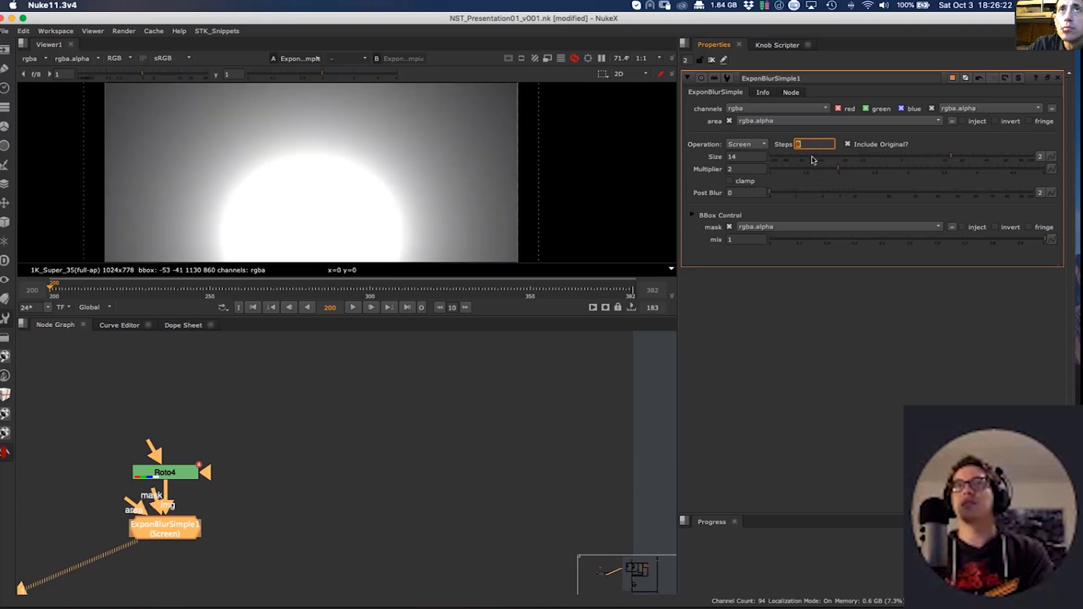
key(Up)
key(Up)
key(Up)
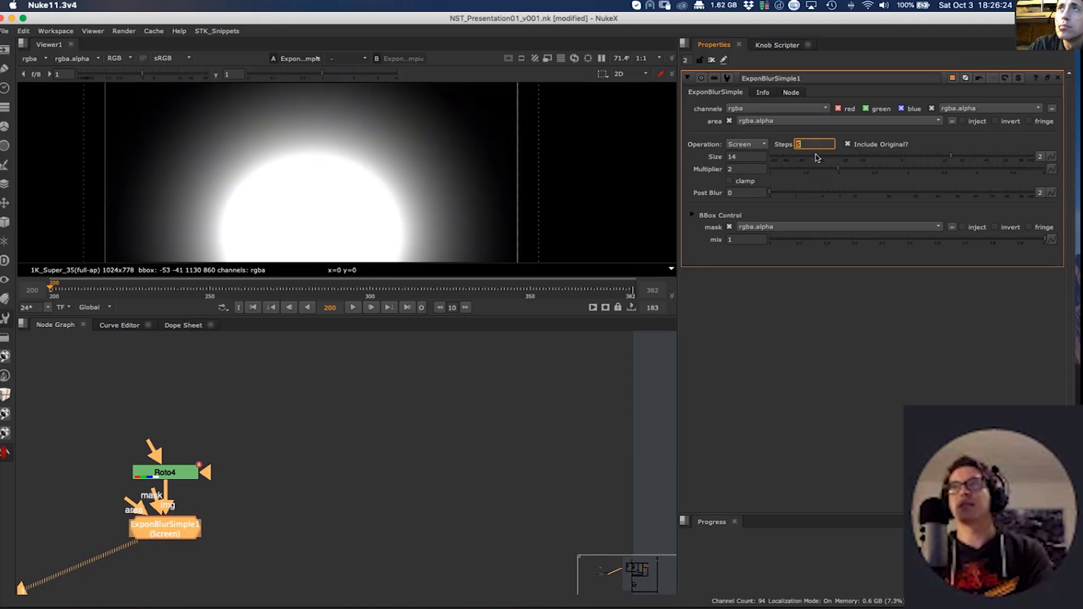
key(Down)
key(Down)
key(Down)
key(Up)
key(Up)
key(Up)
key(Up)
key(Down)
key(Down)
key(Up)
Set the ExponBlurSimple node's Size to -7, Multiplier to 2.09 and Post Blur to 48.5
drag(867, 159, 849, 158)
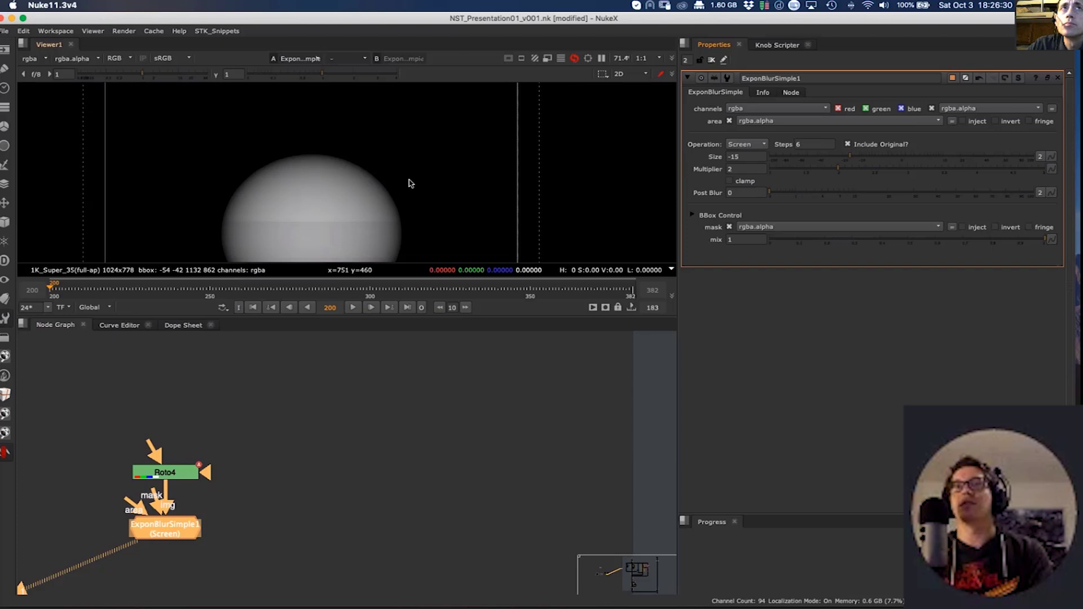
middle_drag(411, 181, 430, 150)
drag(843, 160, 859, 158)
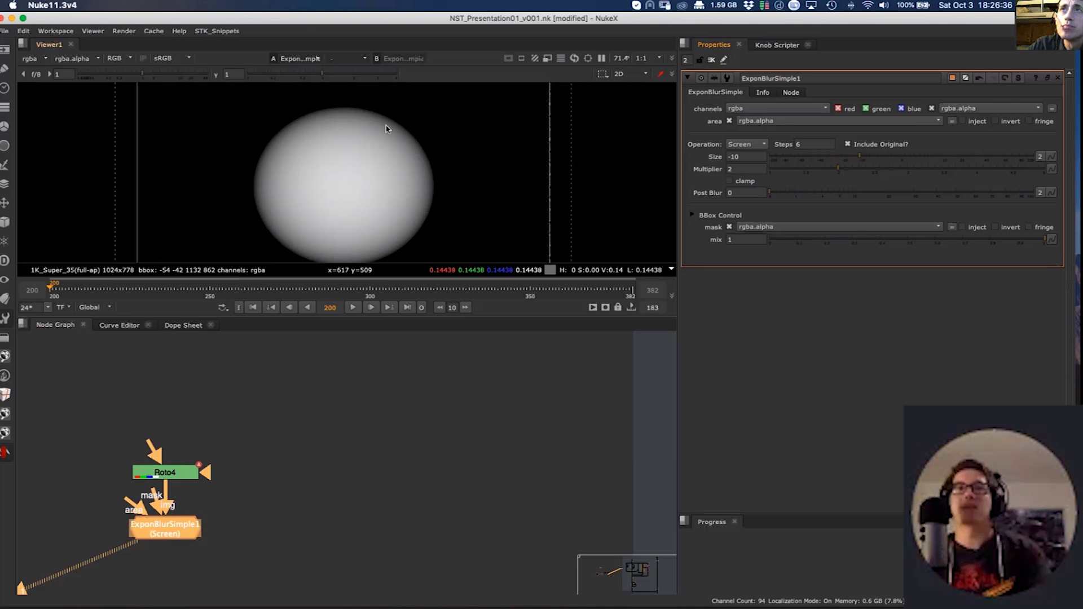
mouse_move(839, 170)
mouse_down()
mouse_move(809, 169)
mouse_move(830, 169)
mouse_up()
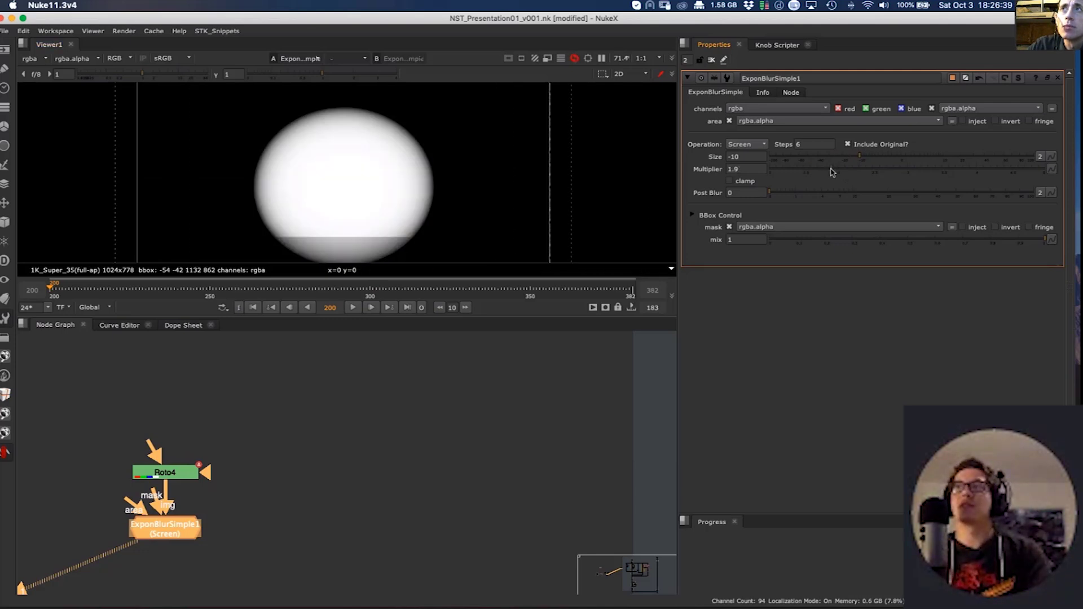
click(866, 156)
drag(837, 169, 953, 192)
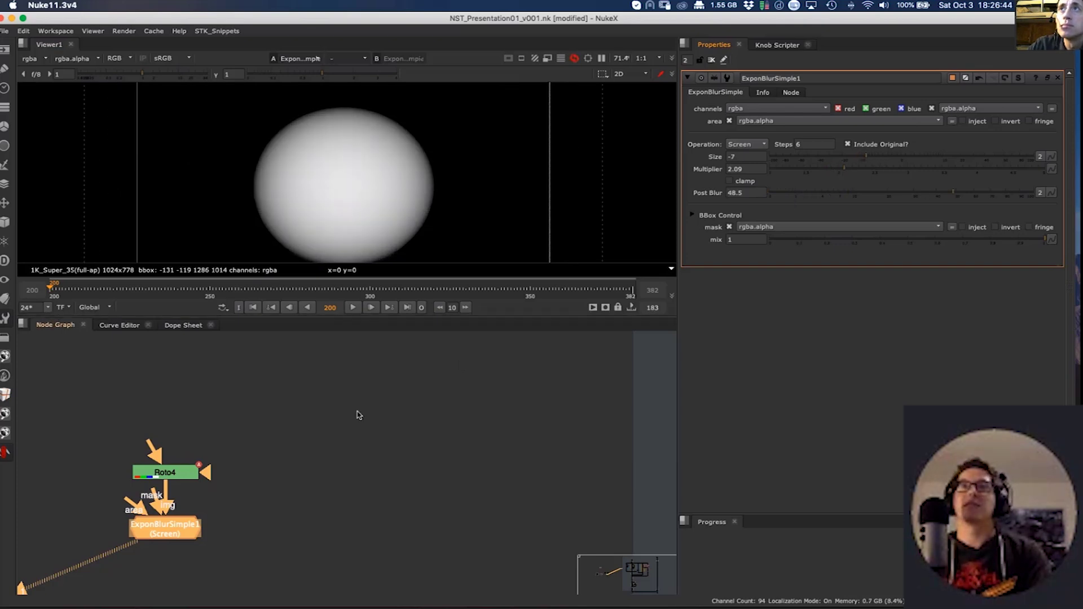
Return to the template's backdrop for blending the core and edge despills and select its ExponBlurSimple node
scroll(360, 416, down, 10)
middle_drag(450, 426, 168, 424)
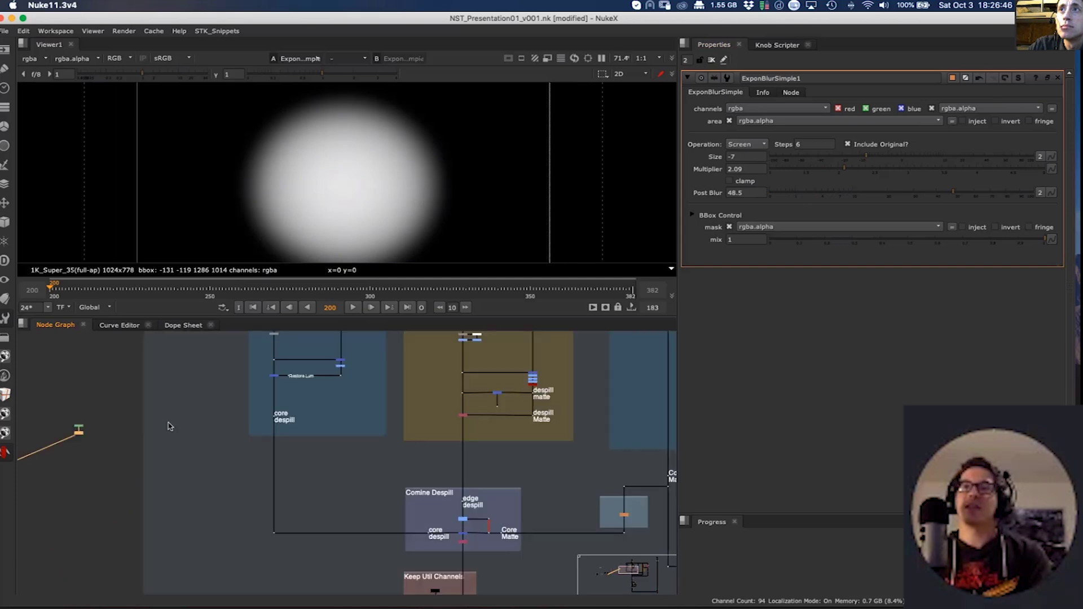
middle_drag(641, 527, 463, 499)
scroll(460, 502, up, 8)
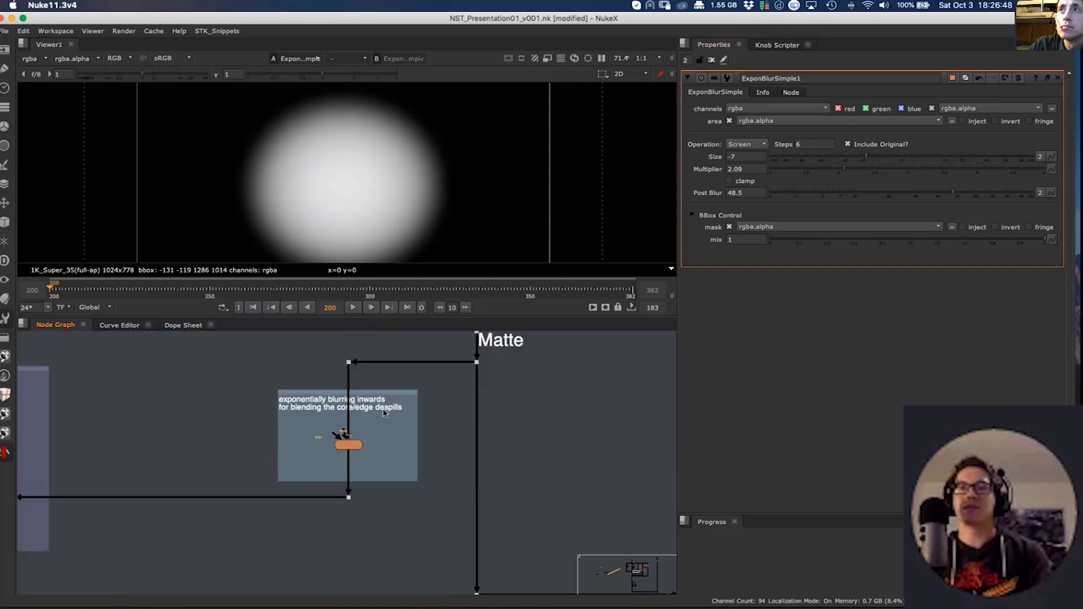
scroll(384, 413, up, 2)
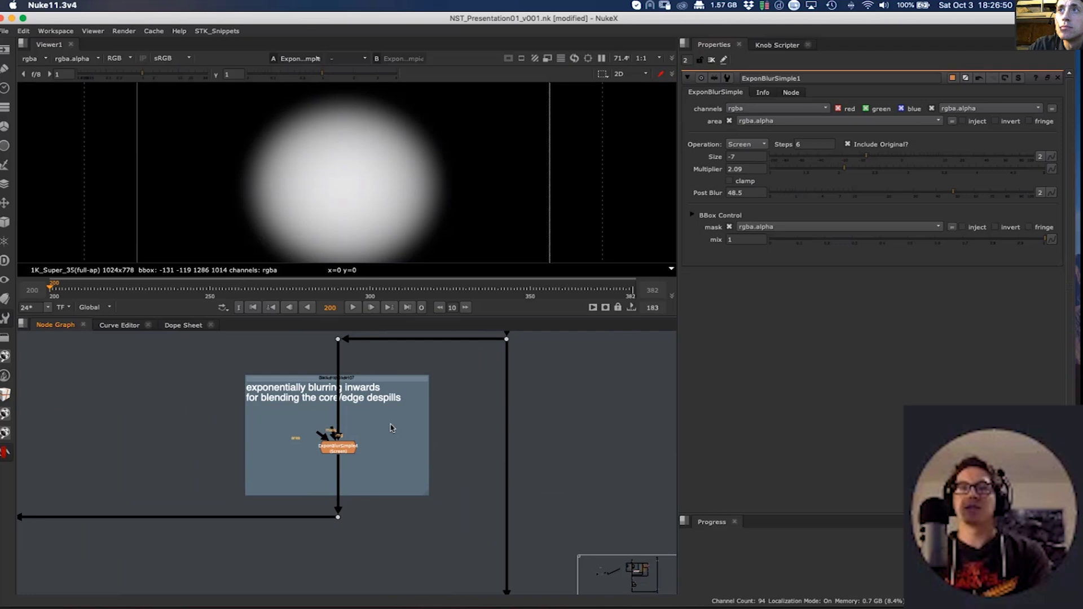
click(337, 439)
Examine the lower part of the keying template, from the background edge blending section to the premult and LightWrap nodes
scroll(418, 429, down, 6)
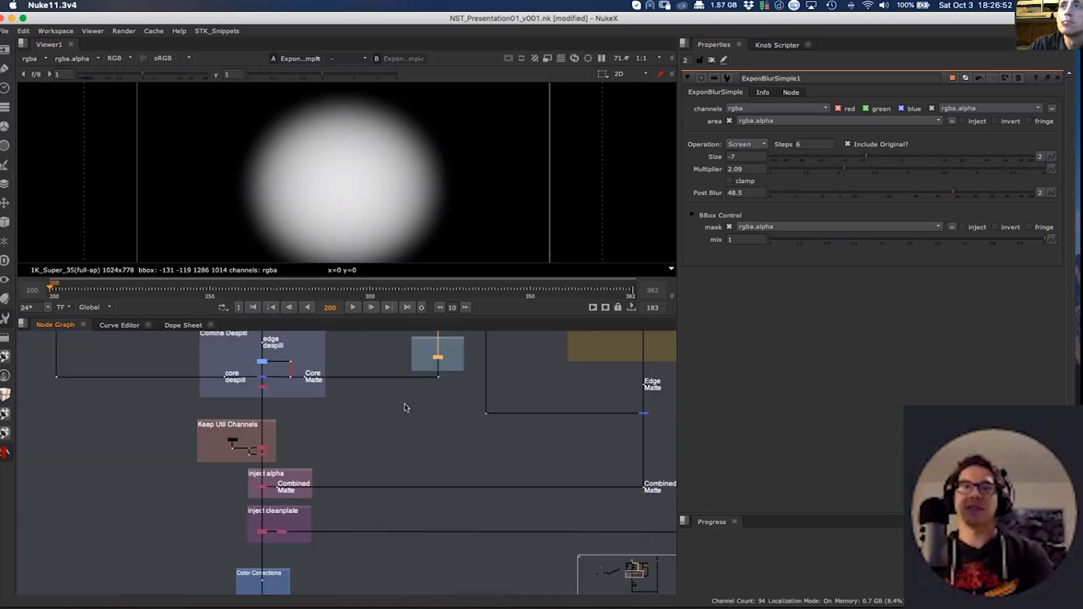
middle_drag(380, 430, 364, 404)
scroll(395, 428, up, 5)
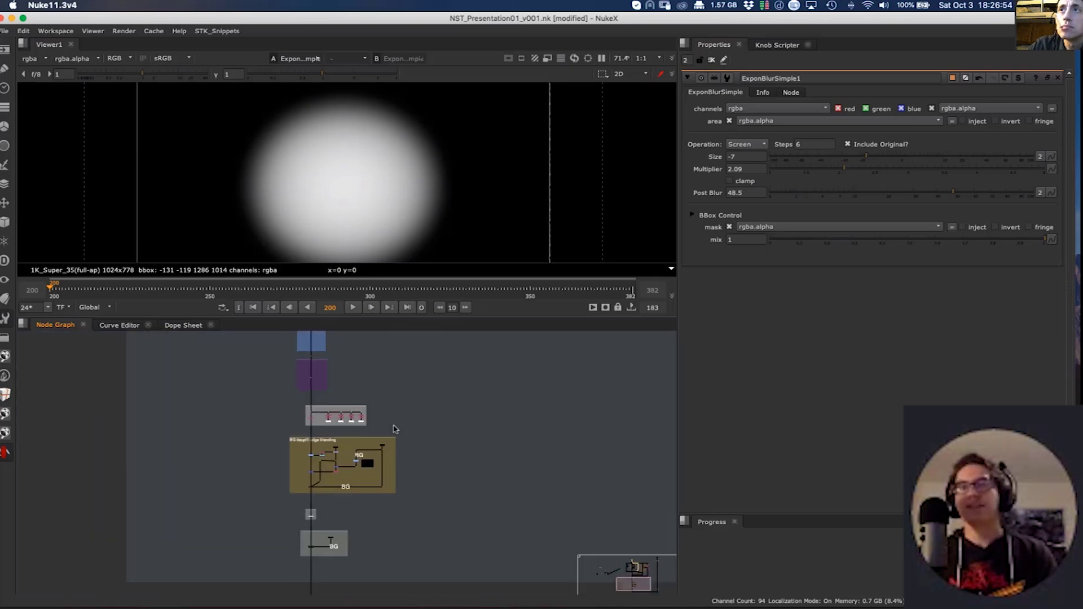
scroll(491, 420, down, 4)
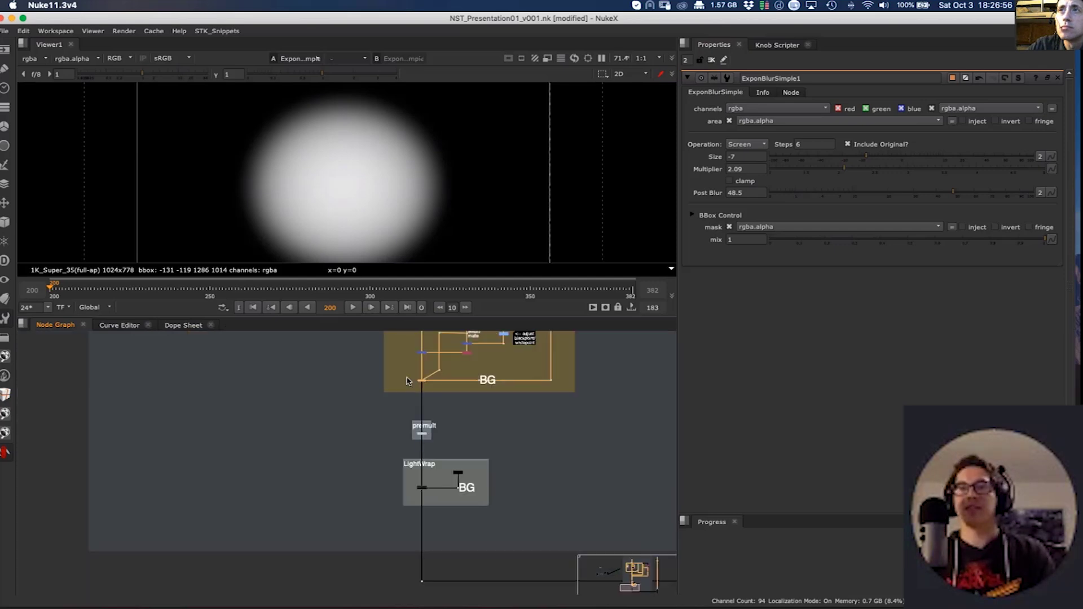
middle_drag(490, 420, 448, 387)
scroll(447, 387, up, 3)
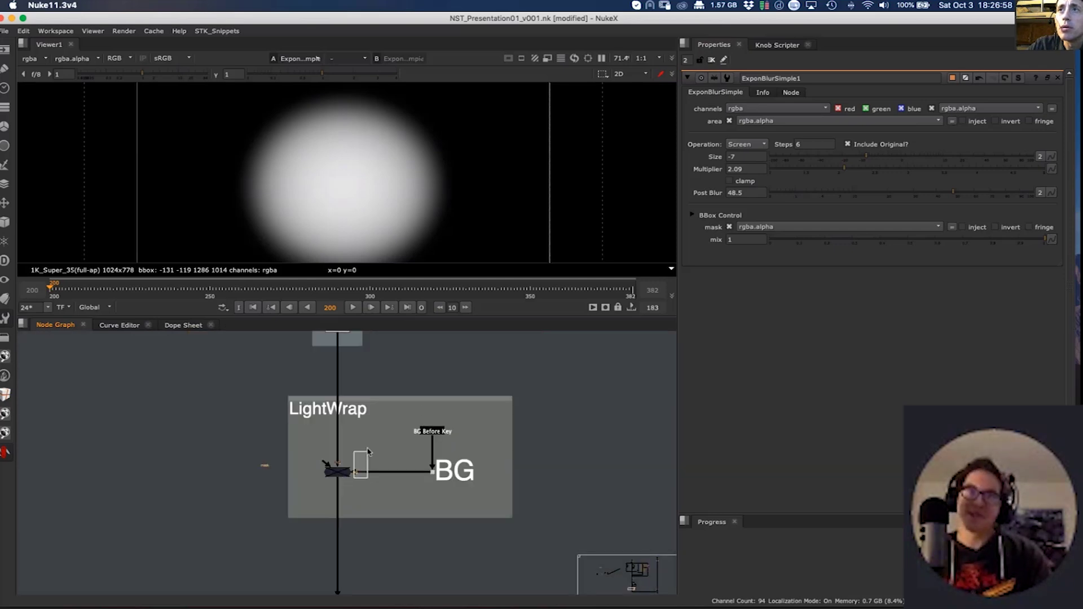
scroll(404, 436, up, 2)
click(275, 505)
click(364, 462)
scroll(394, 474, down, 5)
middle_drag(423, 483, 281, 523)
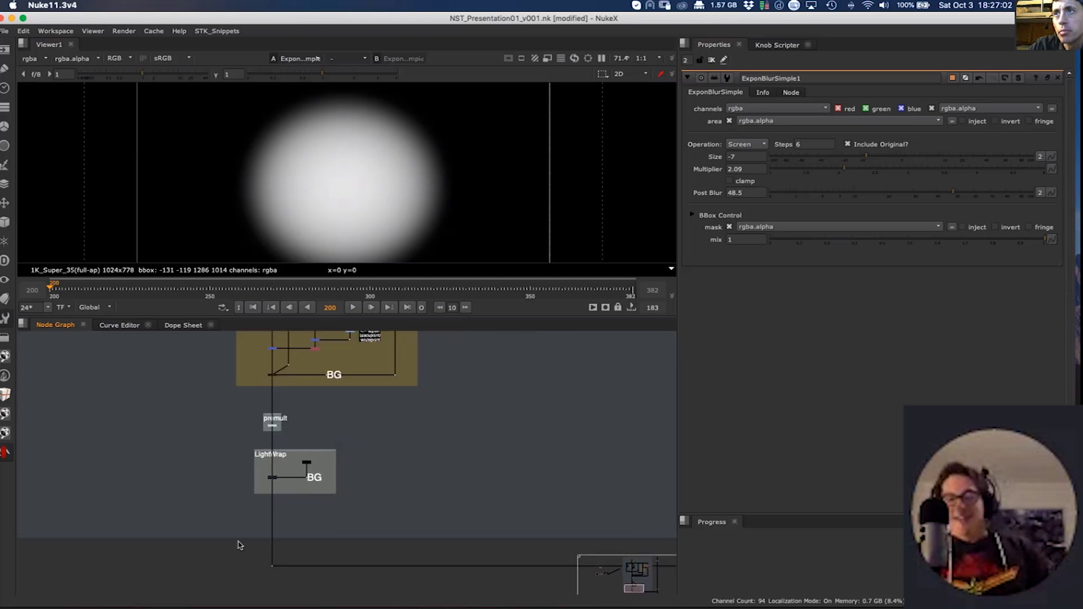
middle_drag(226, 474, 212, 492)
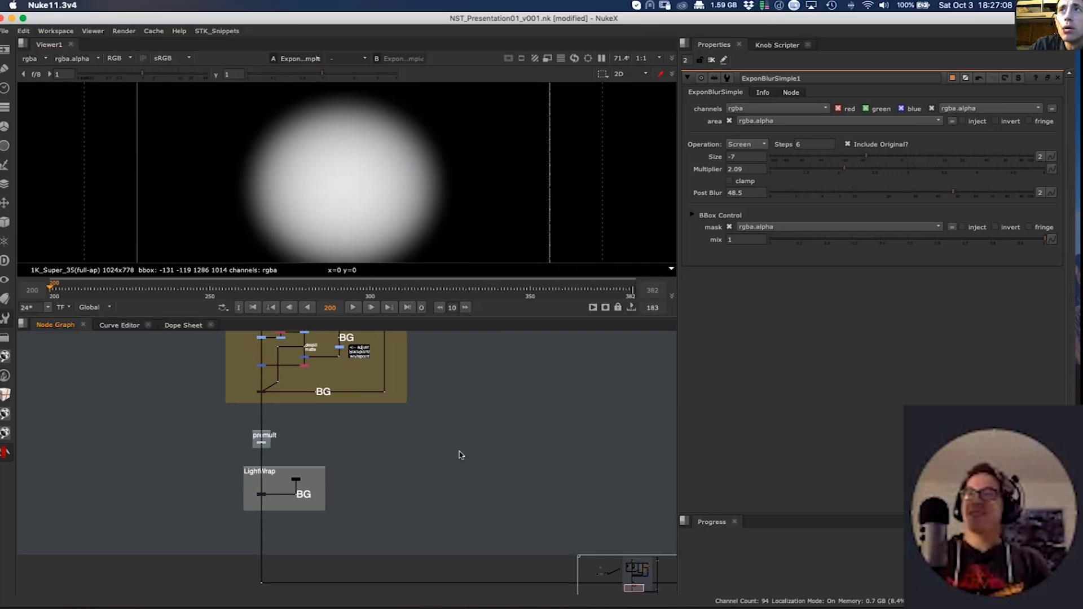
Examine the Additive Keyer section with its GS cleanplate and GS Plate inputs
scroll(476, 411, down, 5)
middle_drag(648, 414, 333, 478)
scroll(333, 478, down, 3)
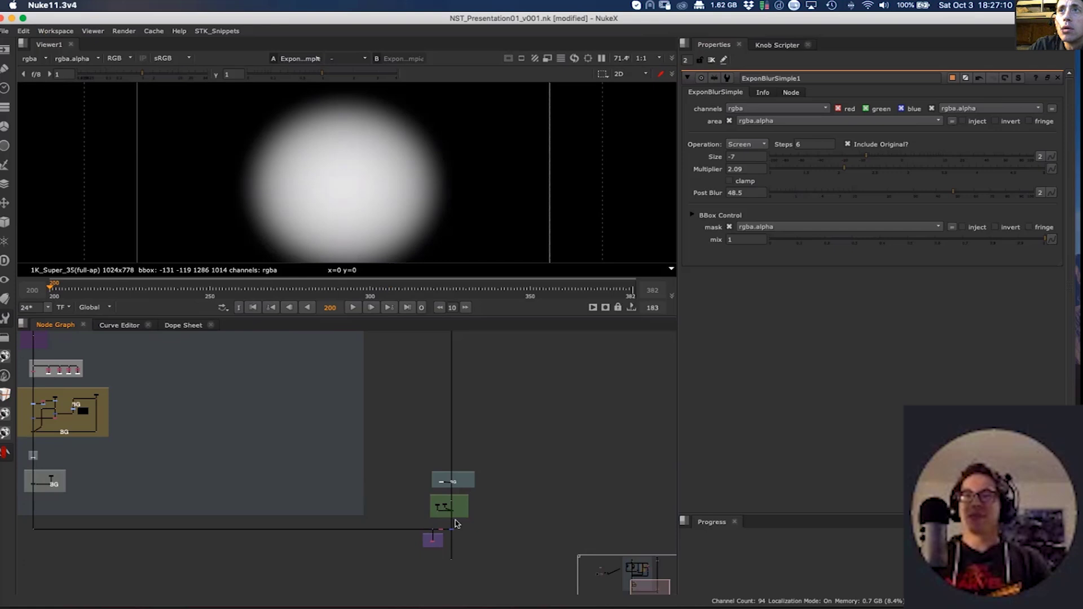
scroll(457, 523, up, 10)
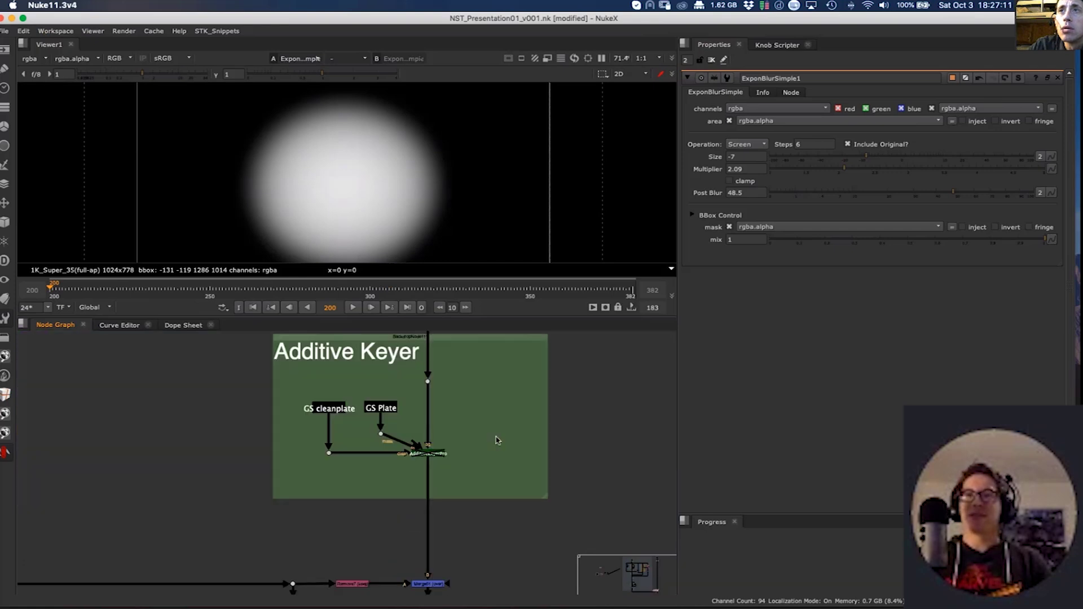
Select the AdditiveKeyer node in the Additive Keyer section for inspection
click(433, 455)
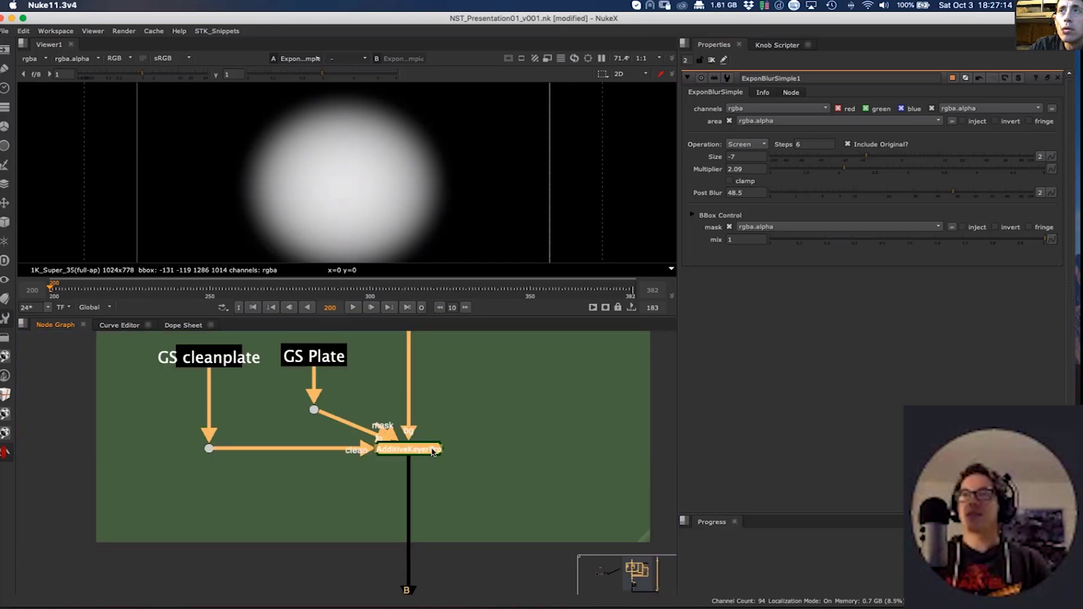
key(1)
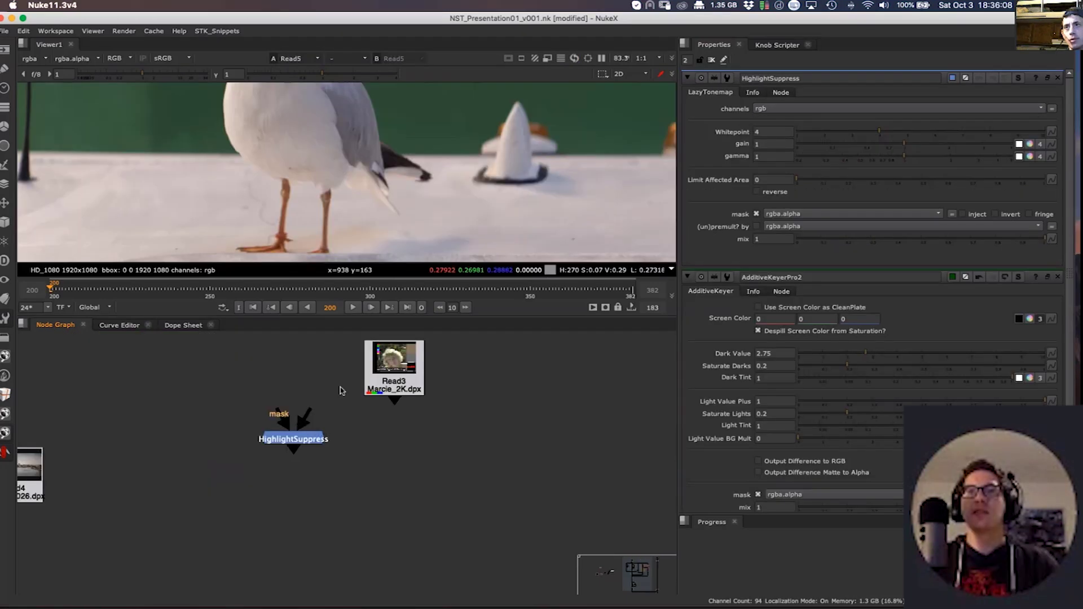
Connect the HighlightSuppress node below the Read3 Marcie_2K.dpx plate and view its output on the hair highlights
drag(304, 439, 377, 394)
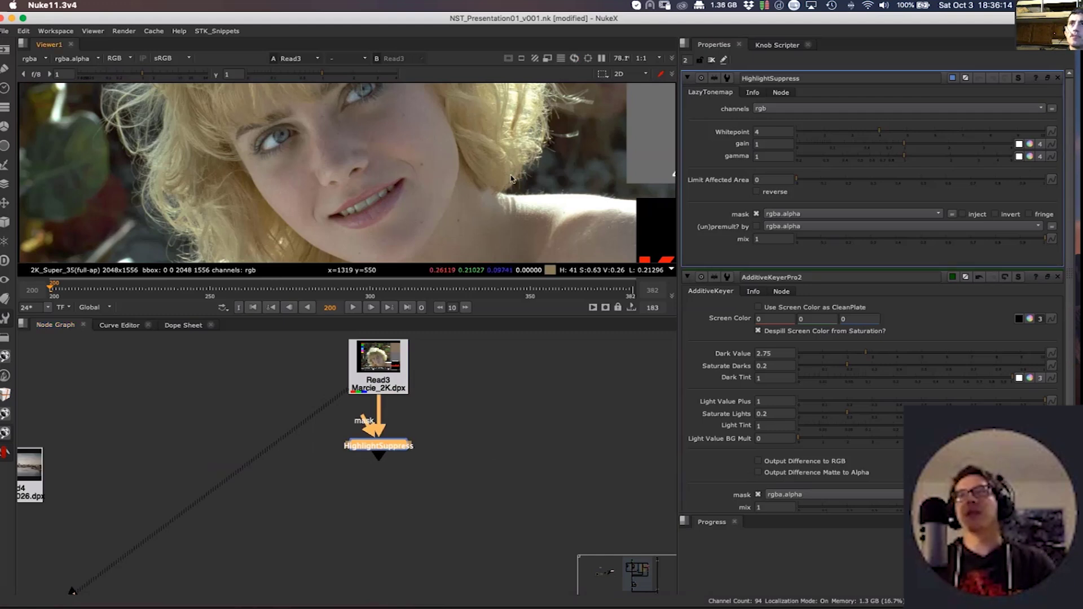
middle_drag(510, 179, 441, 186)
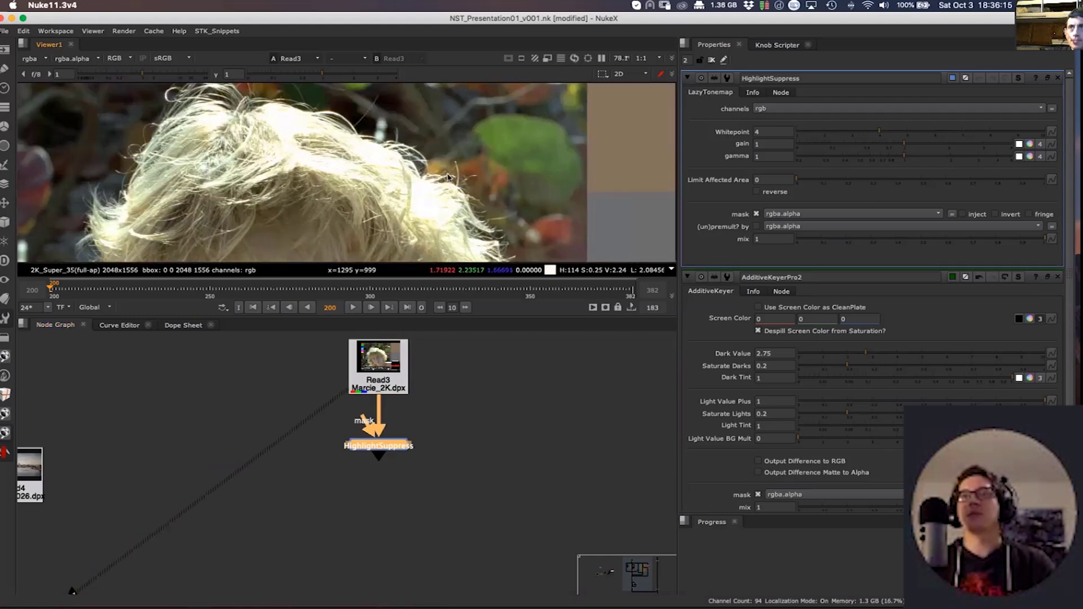
key(1)
Compare the hair highlights with HighlightSuppress disabled and enabled, and check the node's Info page
key(d)
key(d)
key(d)
key(d)
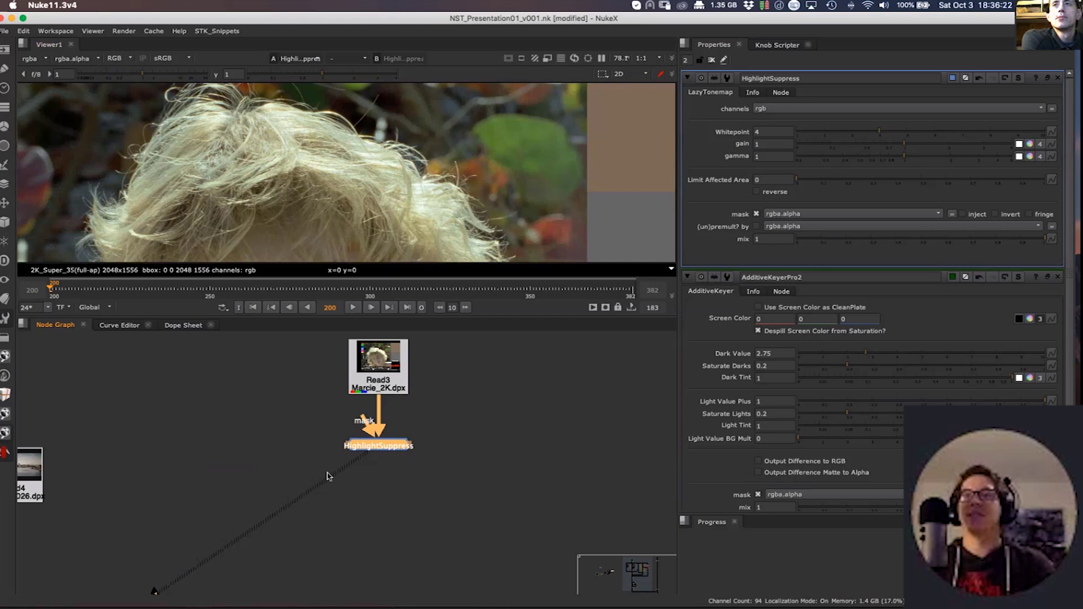
key(d)
key(d)
click(752, 93)
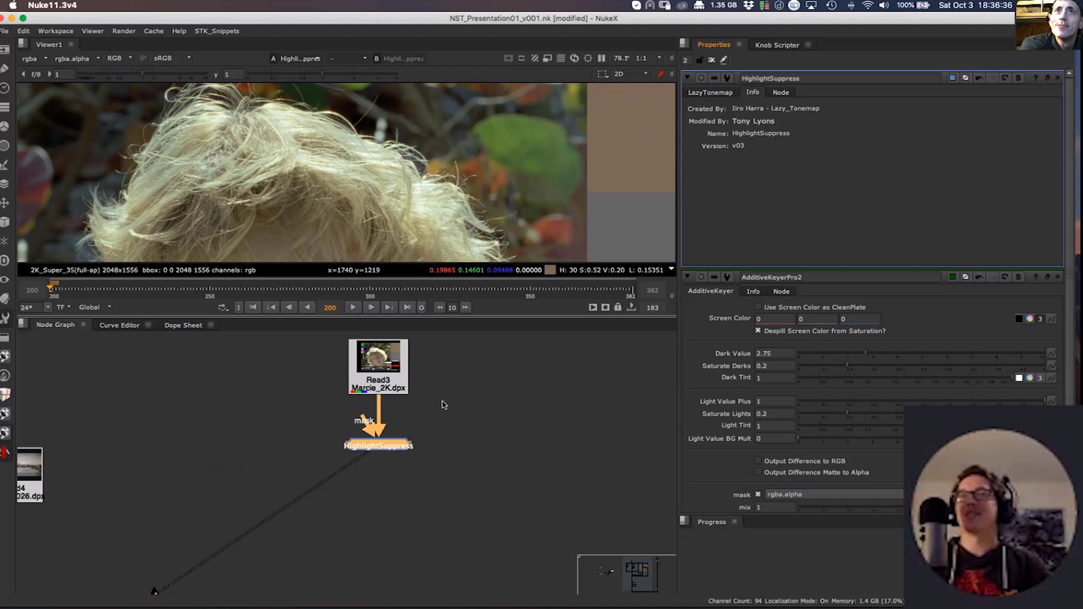
drag(460, 414, 430, 426)
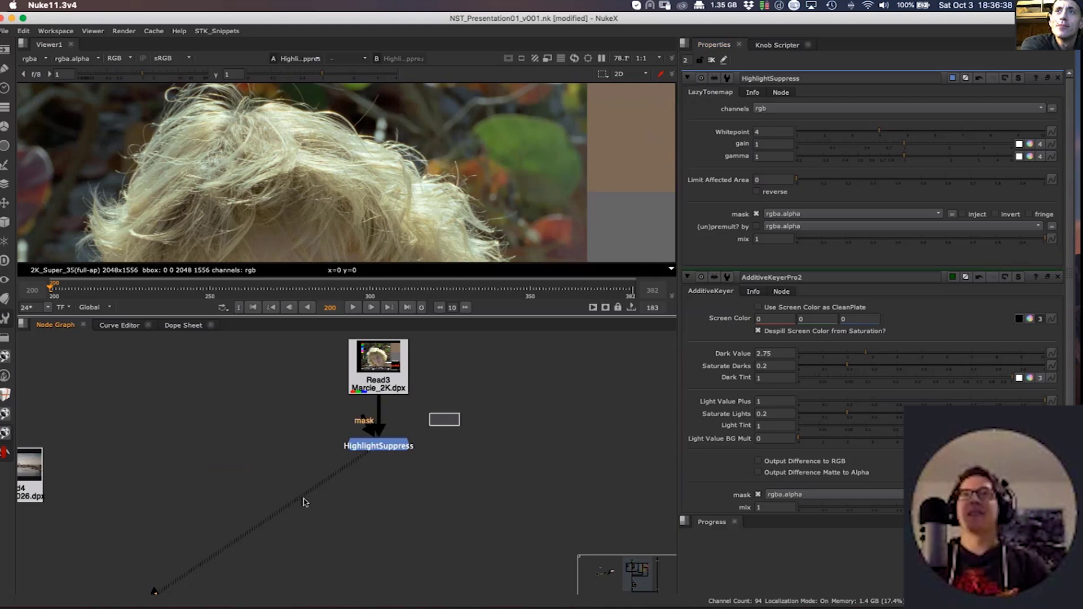
Inspect the shoulder and hair highlights up close with HighlightSuppress switched off and on
click(377, 445)
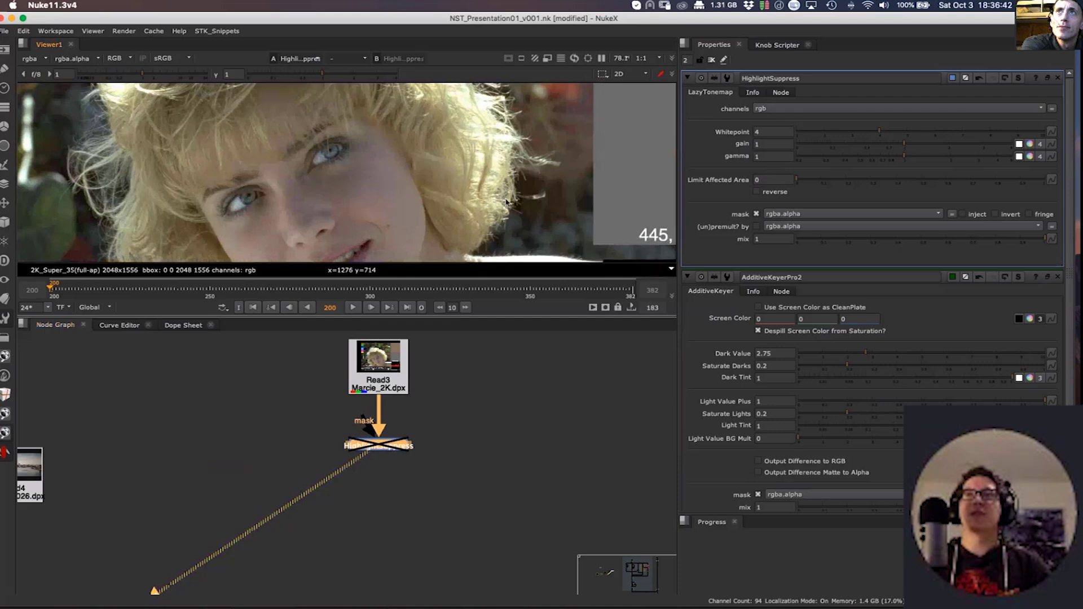
scroll(536, 203, up, 5)
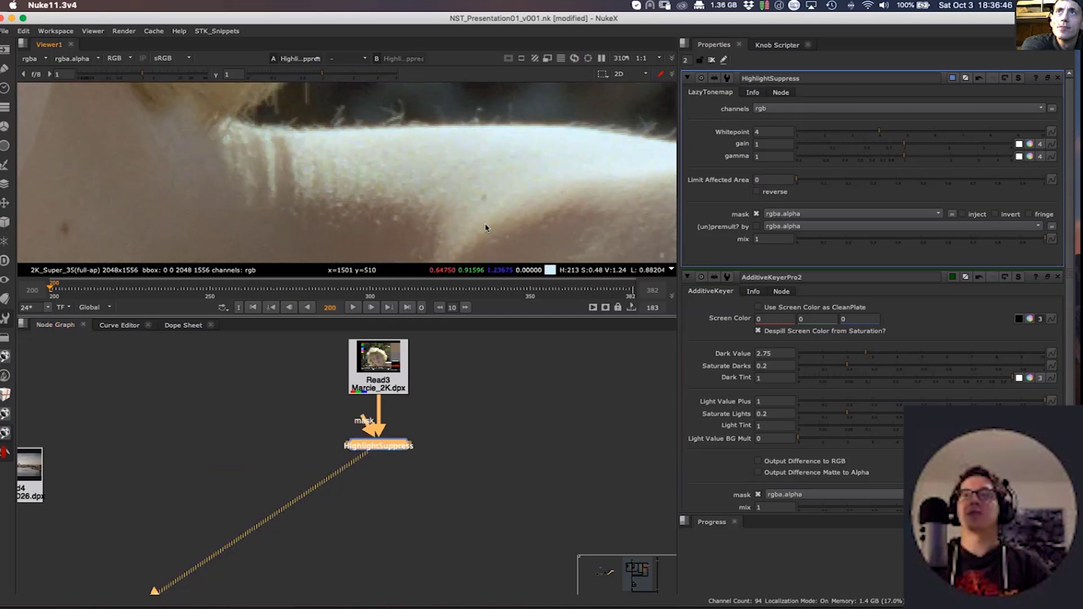
scroll(477, 181, down, 8)
key(d)
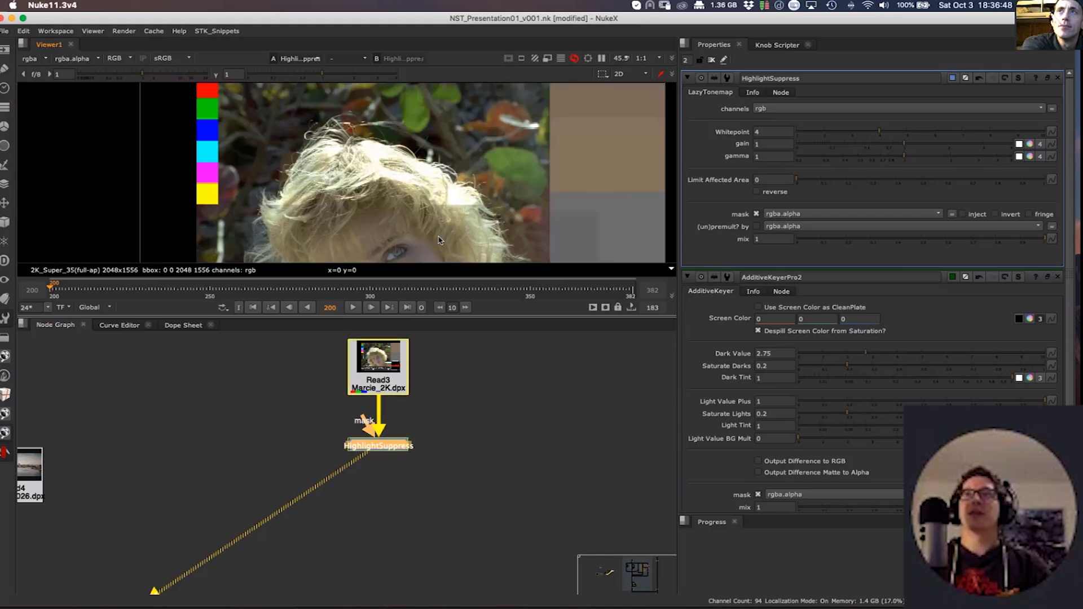
key(d)
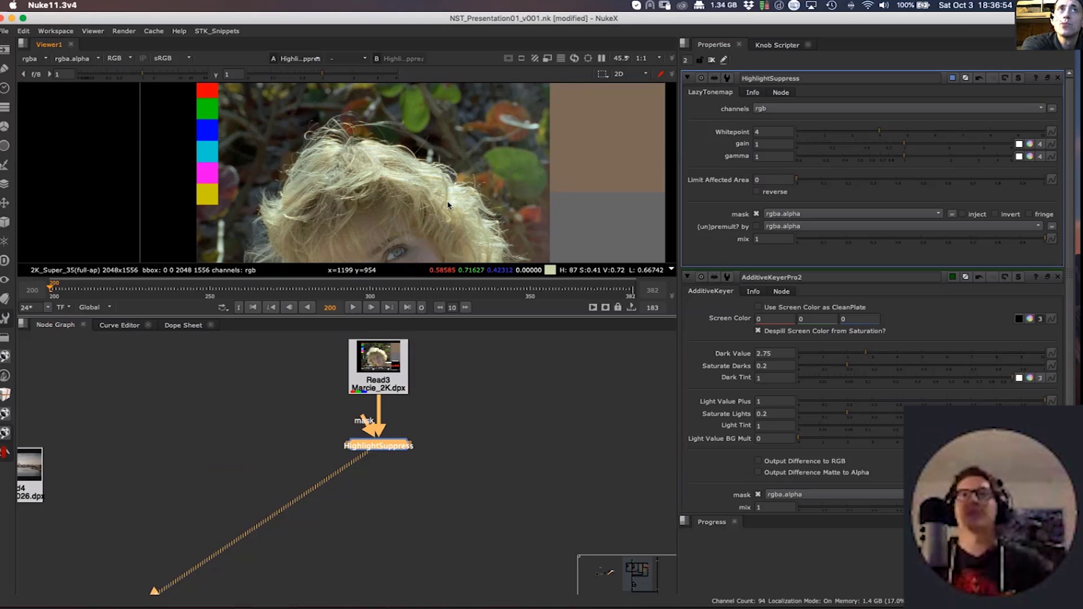
Set the HighlightSuppress node's Limit Affected Area to 1 and compare the result with the node off and on
click(385, 455)
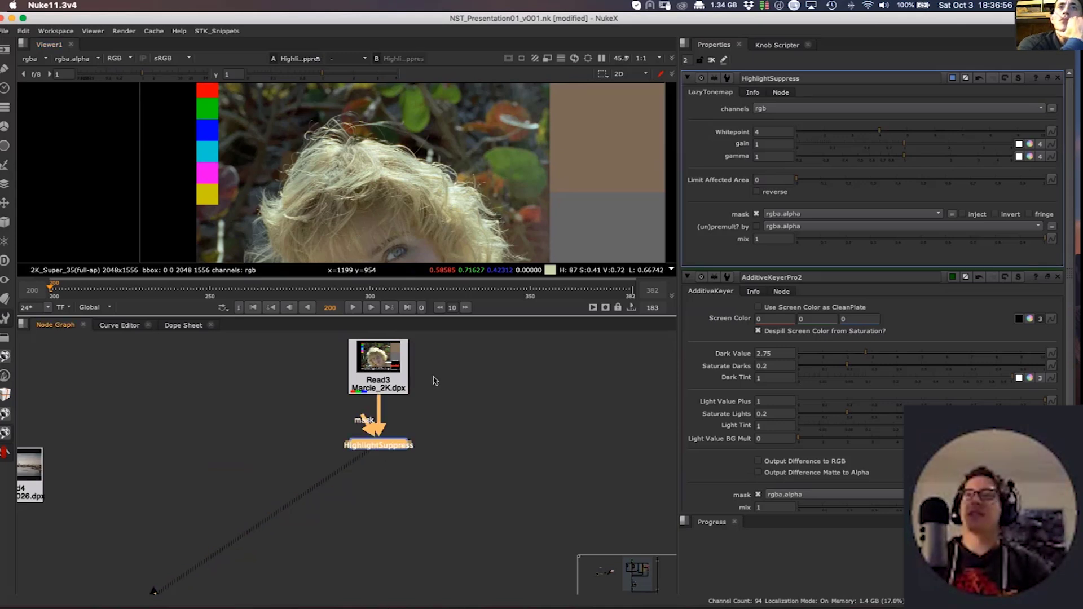
click(833, 181)
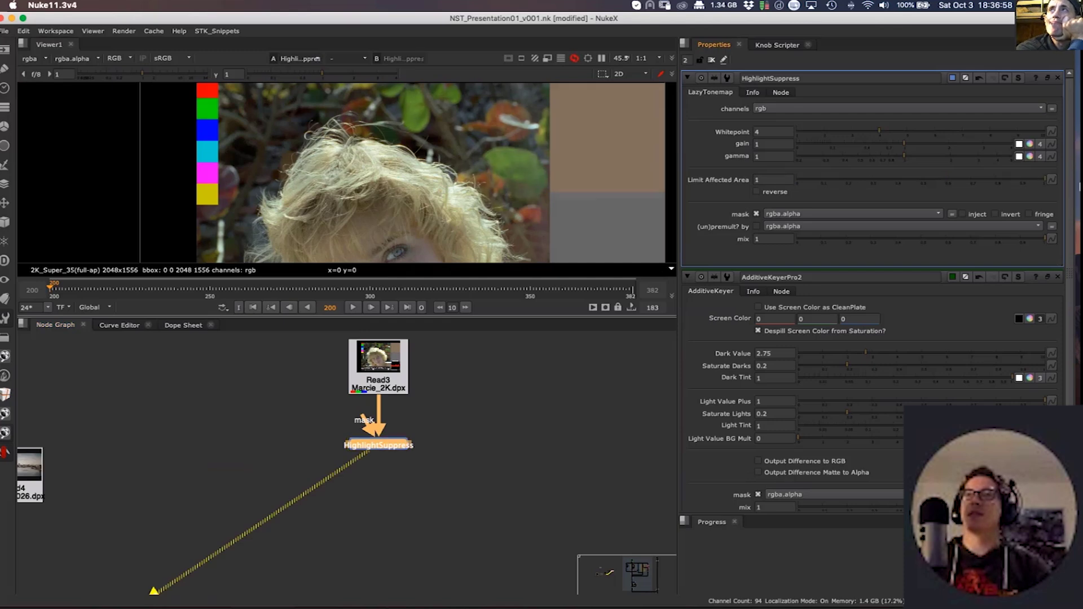
click(948, 179)
key(ctrl+z)
drag(474, 395, 314, 483)
key(d)
key(d)
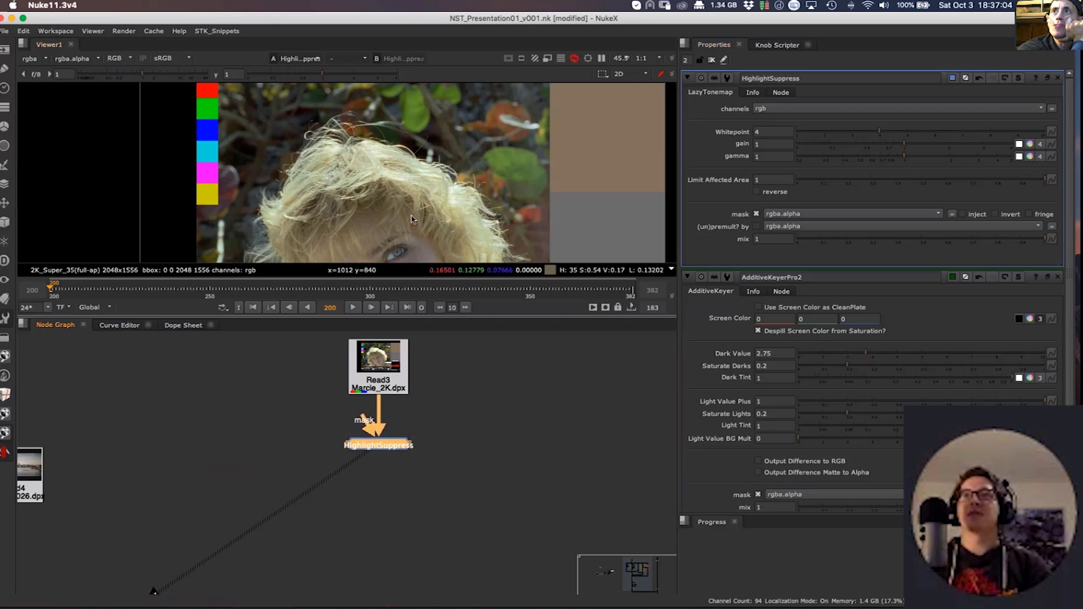
Set the HighlightSuppress node's Limit Affected Area to 0.78 while viewing the hair up close
scroll(480, 128, up, 8)
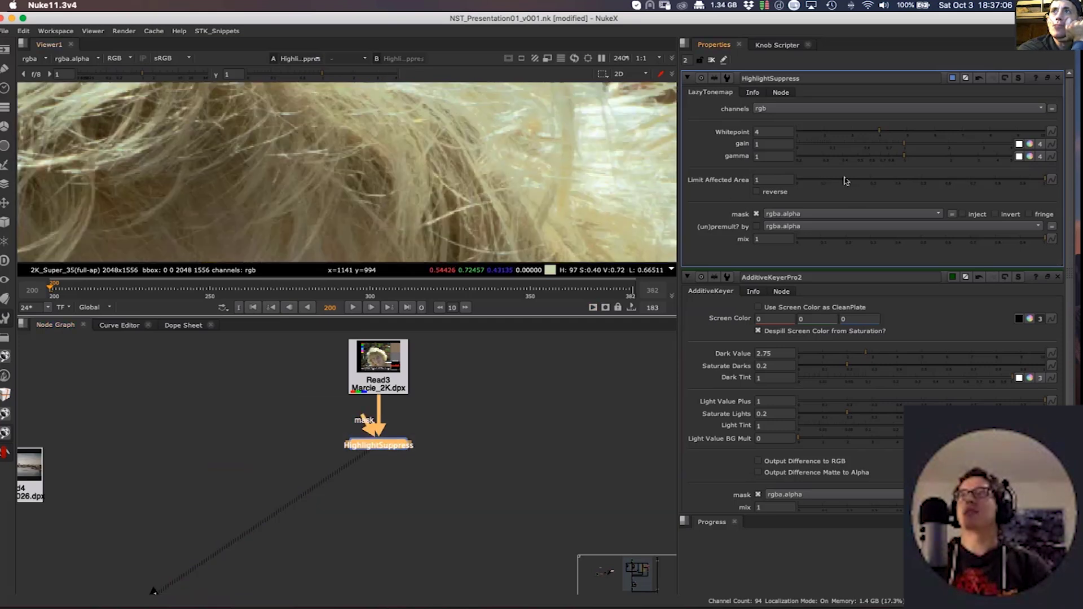
drag(879, 182, 1046, 184)
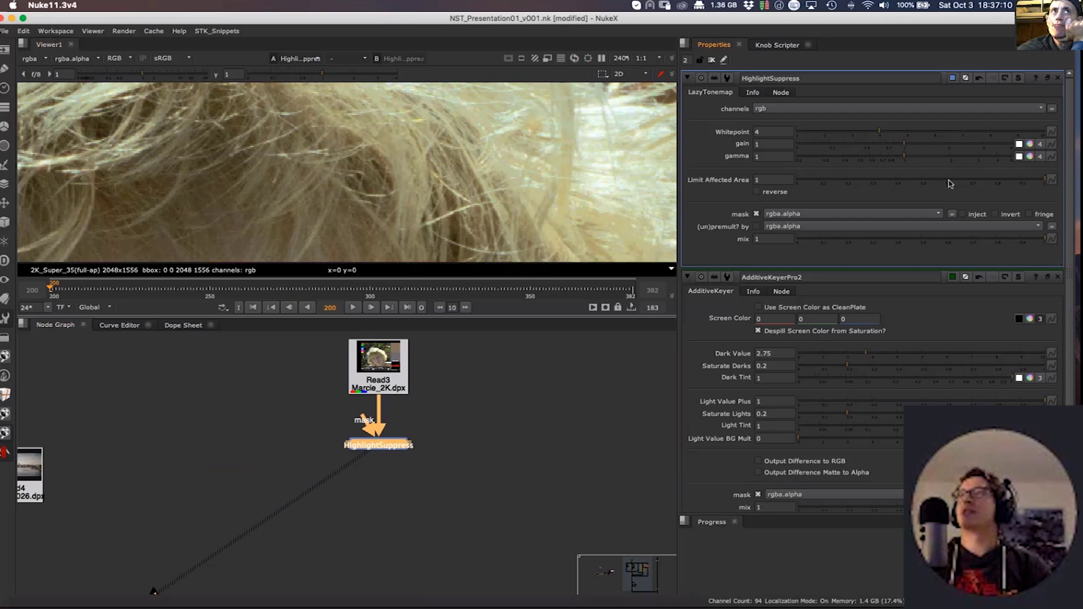
click(990, 181)
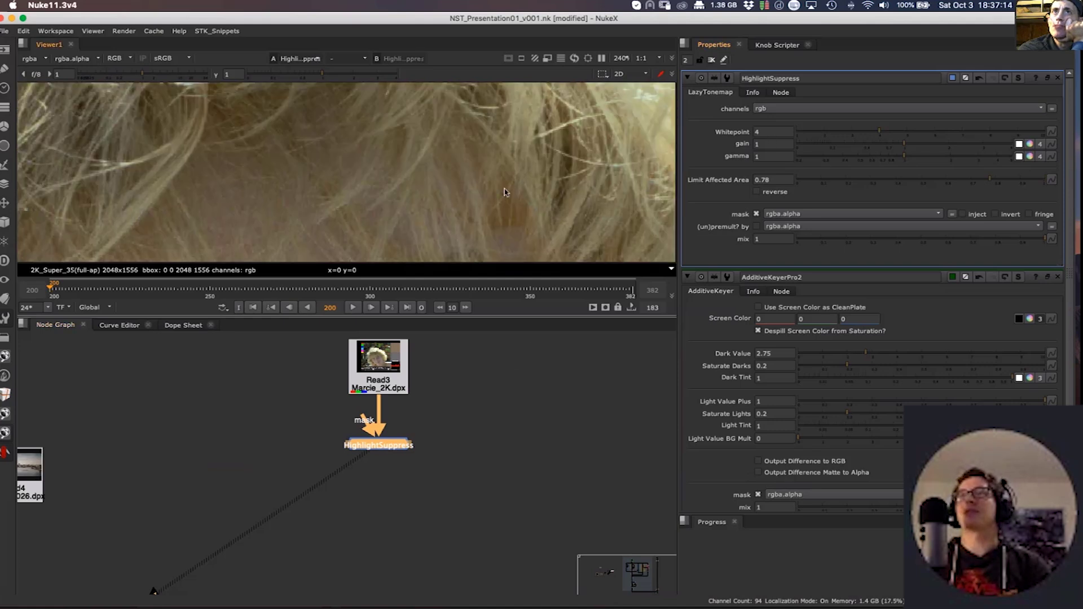
Try the HighlightSuppress Whitepoint at 10 and 1, and settle on 8
middle_drag(506, 192, 390, 278)
click(956, 132)
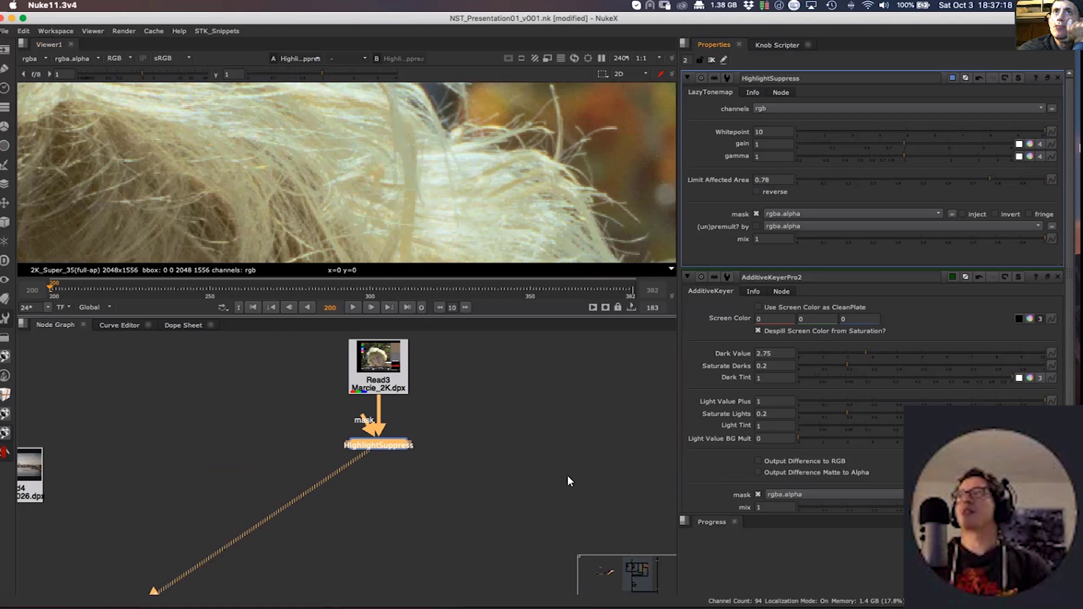
drag(884, 136, 699, 151)
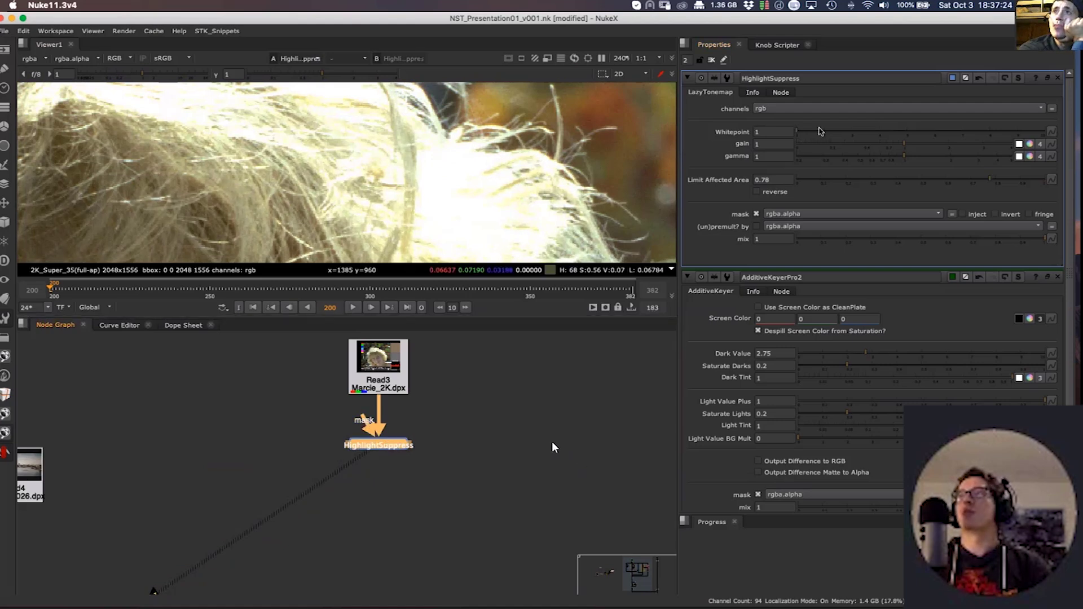
drag(818, 133, 990, 135)
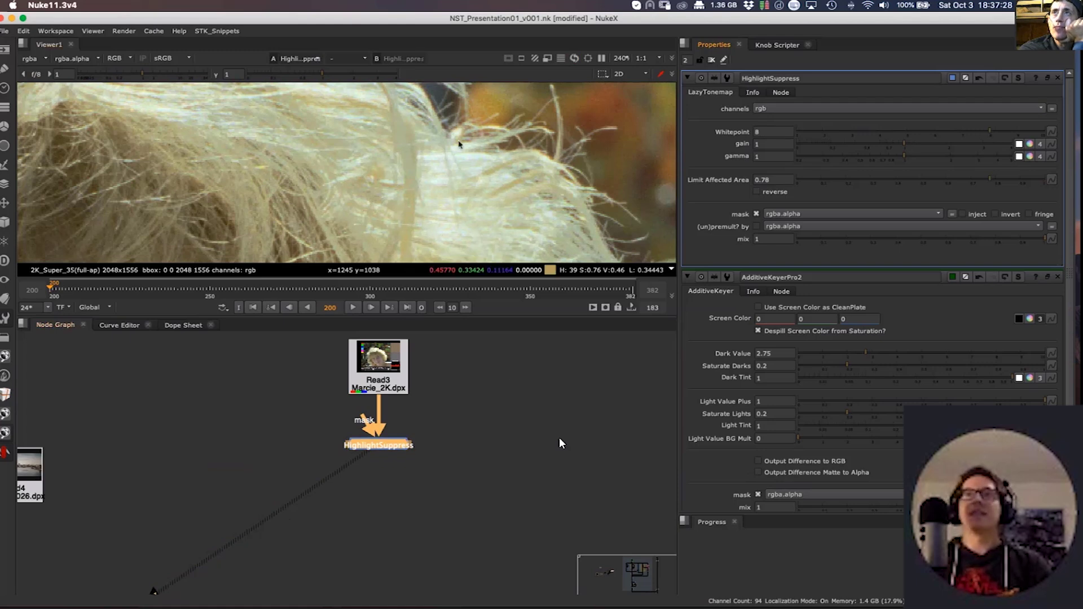
scroll(459, 138, down, 8)
middle_drag(460, 138, 423, 146)
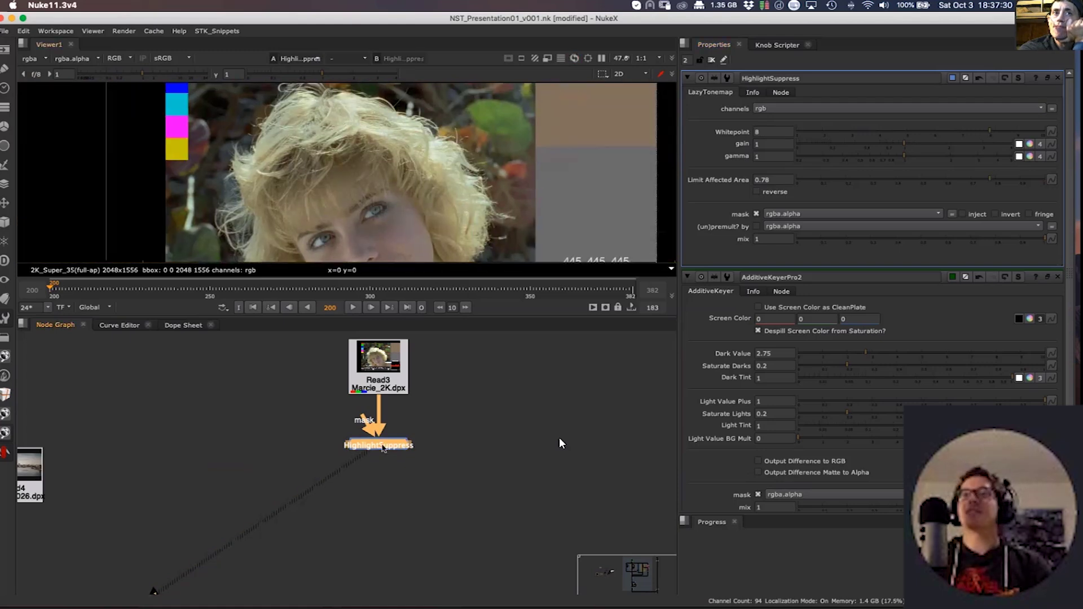
Move the HighlightSuppress node aside and add a WhiteSoftClip node below Read3
drag(382, 449, 500, 424)
click(372, 426)
key(Tab)
text(whi)
key(Return)
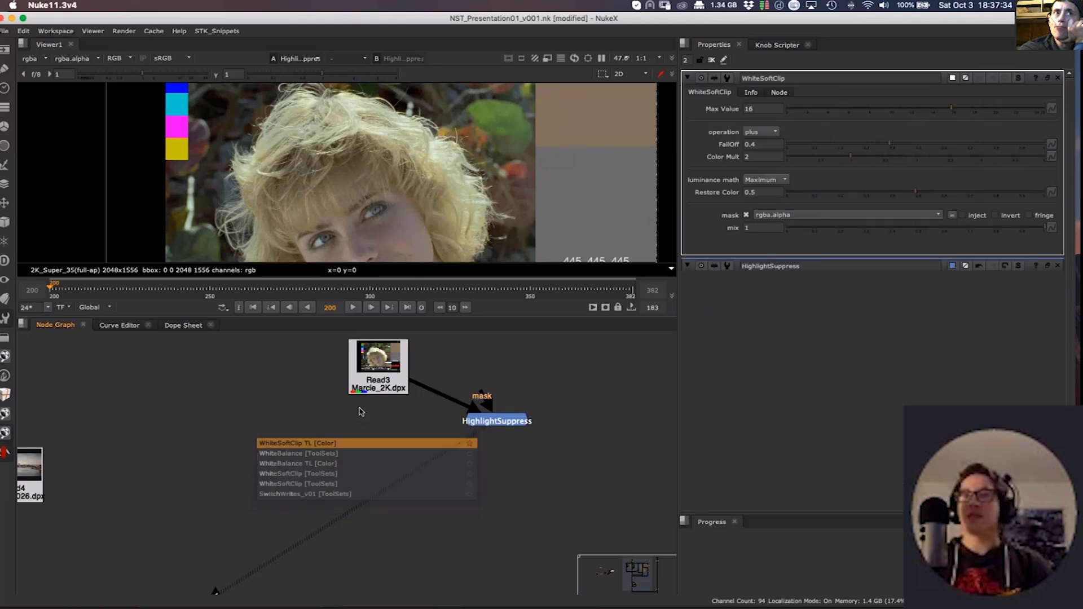
Delete the HighlightSuppress node from the node graph
click(418, 432)
drag(496, 421, 494, 433)
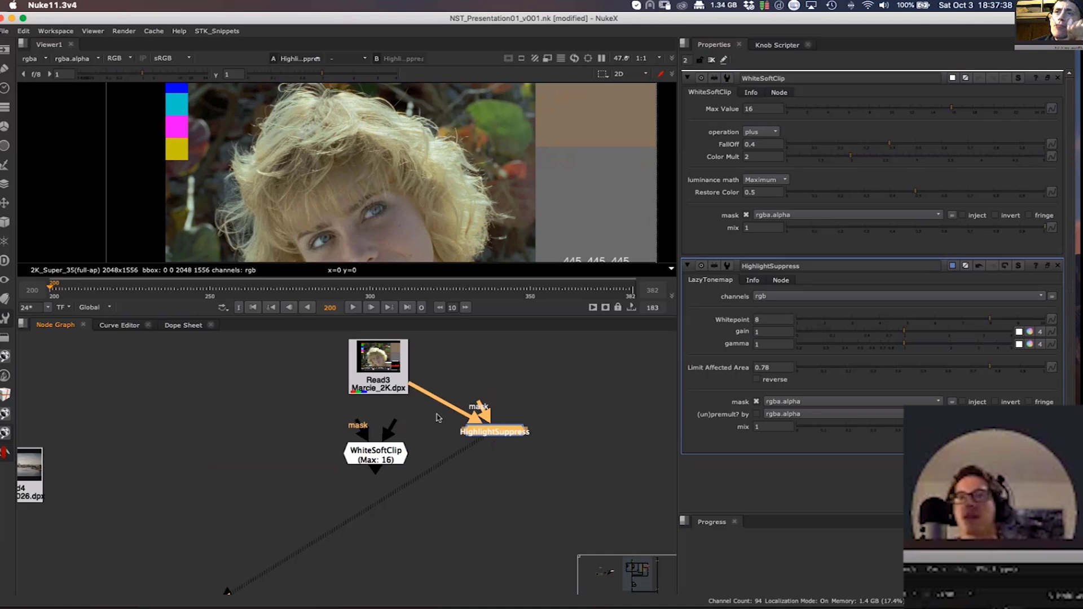
key(Delete)
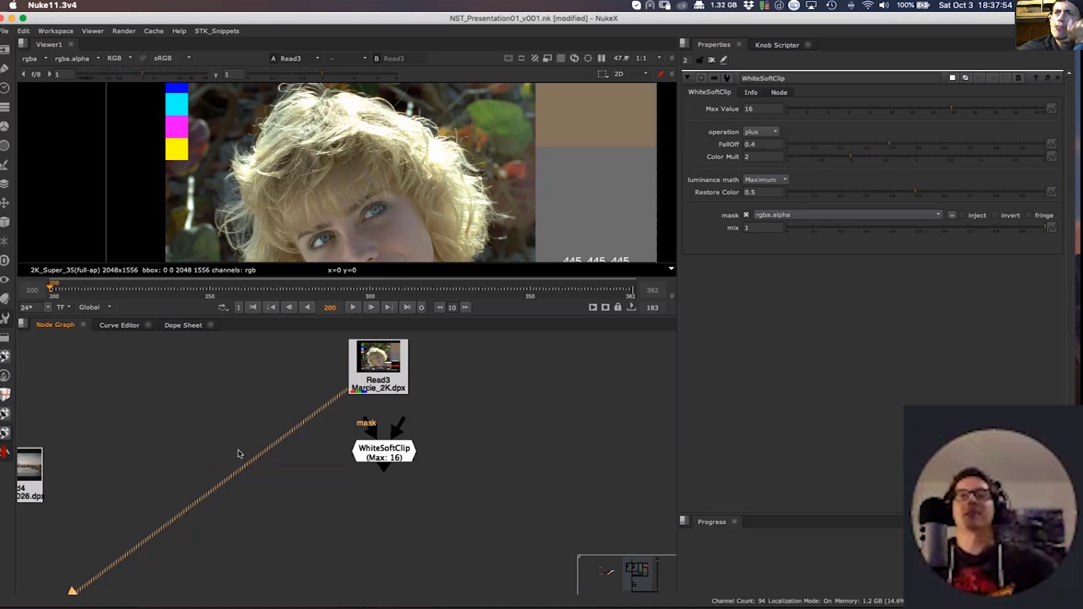
Connect the WhiteSoftClip node's main input to Read3 and align it beneath the plate
drag(410, 437, 377, 367)
drag(385, 455, 380, 451)
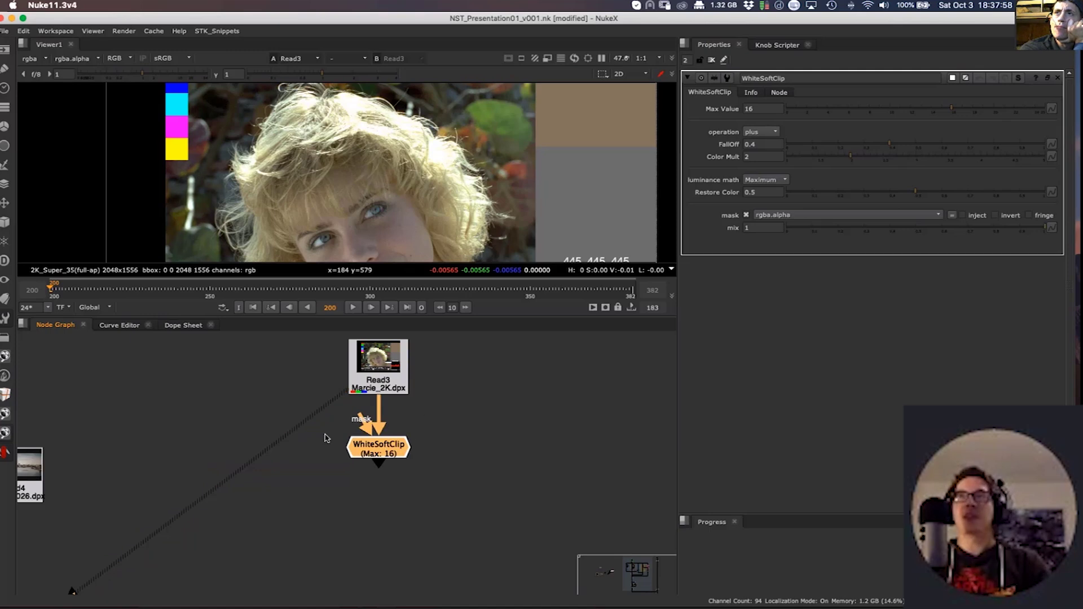
click(370, 374)
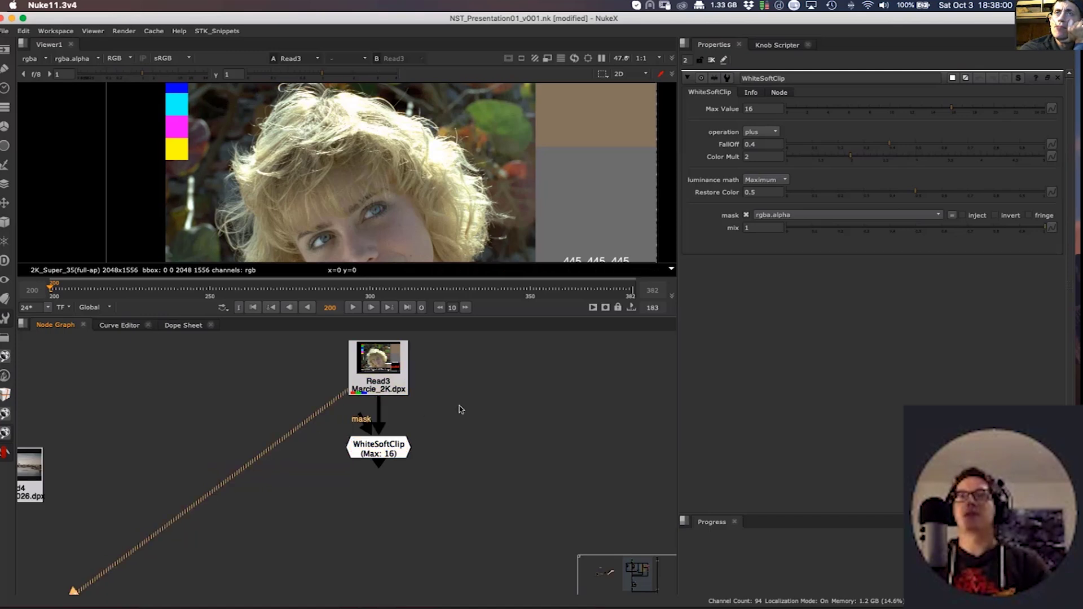
Compare the WhiteSoftClip output with the original Read3 plate in the viewer
click(372, 446)
key(1)
click(386, 383)
key(1)
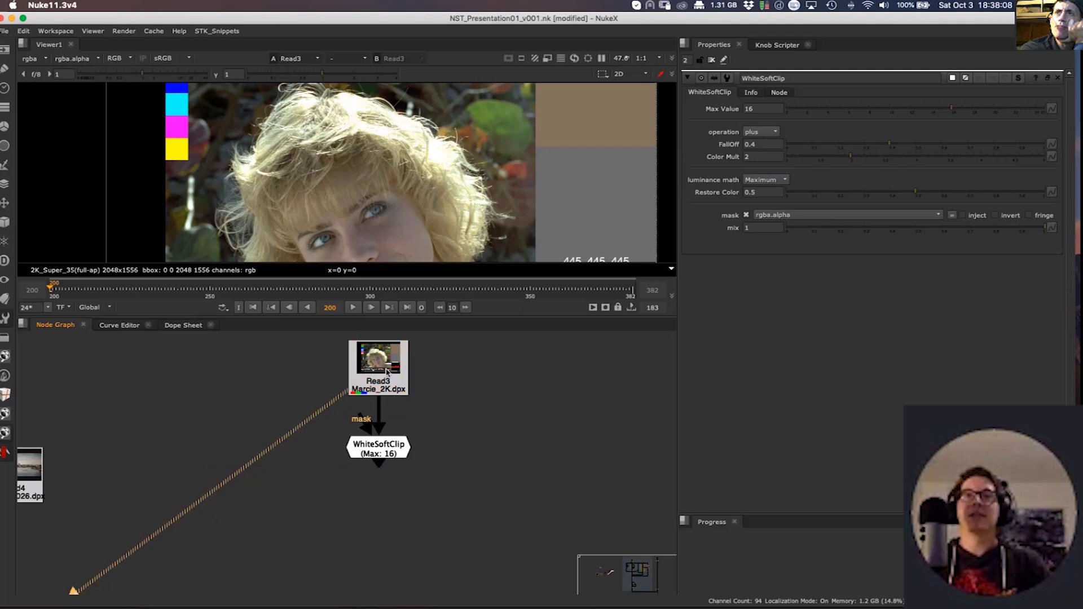
Move Read3 slightly higher above WhiteSoftClip and sample a small area of the blown-out hair highlight
drag(389, 372, 390, 362)
middle_drag(458, 116, 464, 117)
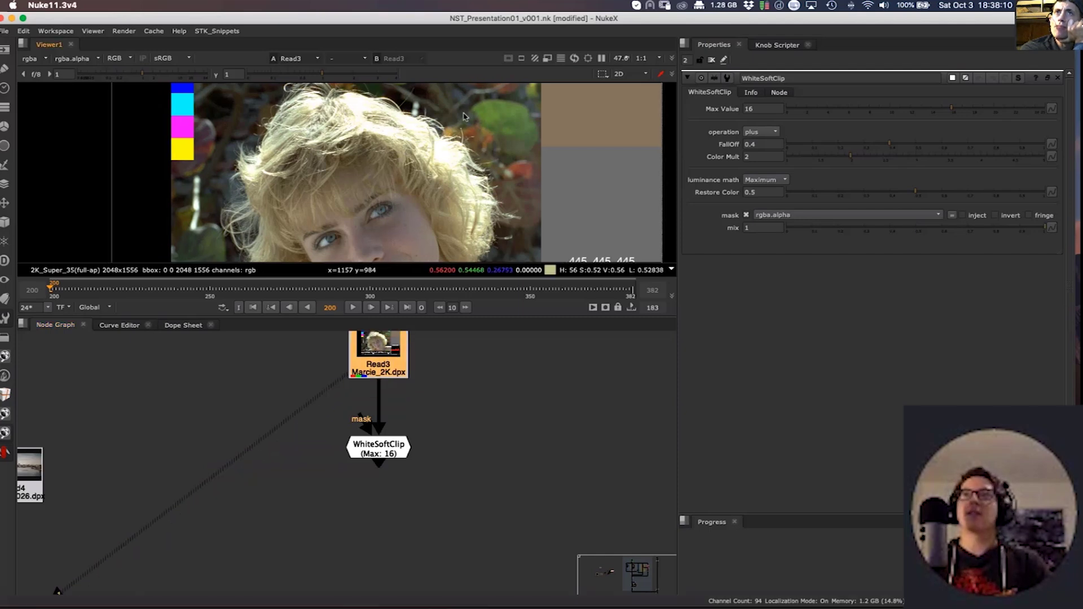
scroll(463, 116, up, 10)
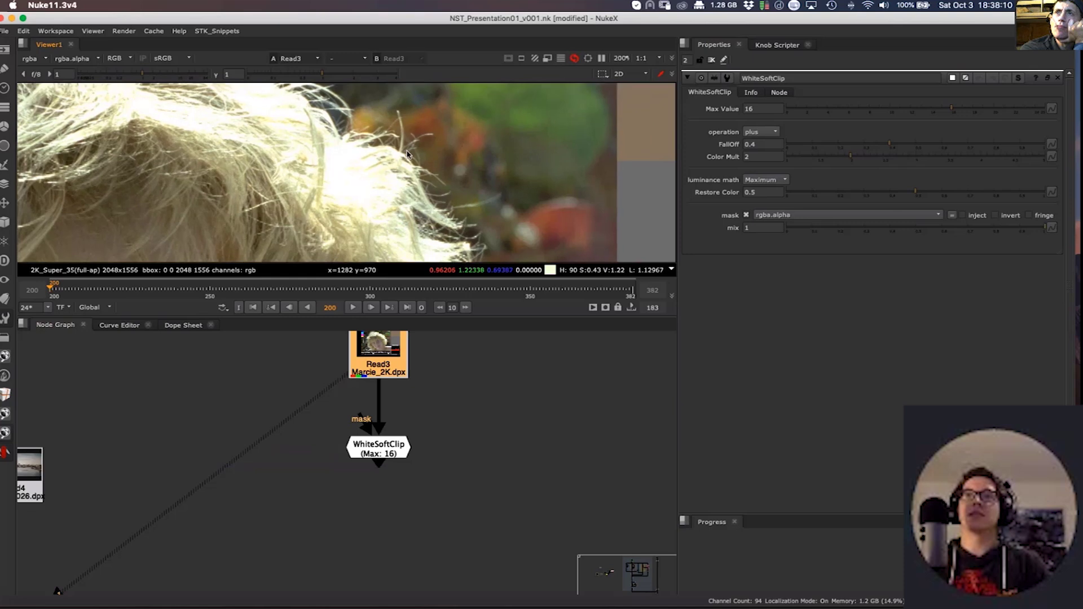
ctrl+shift+drag(309, 199, 278, 212)
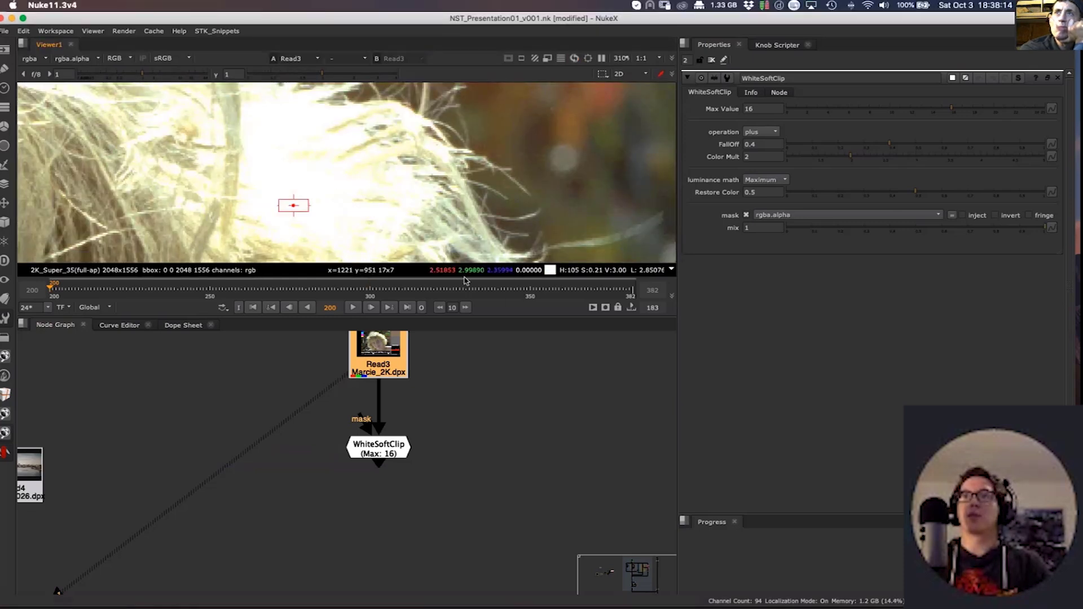
Set the WhiteSoftClip node's Max Value to 1.2
click(697, 104)
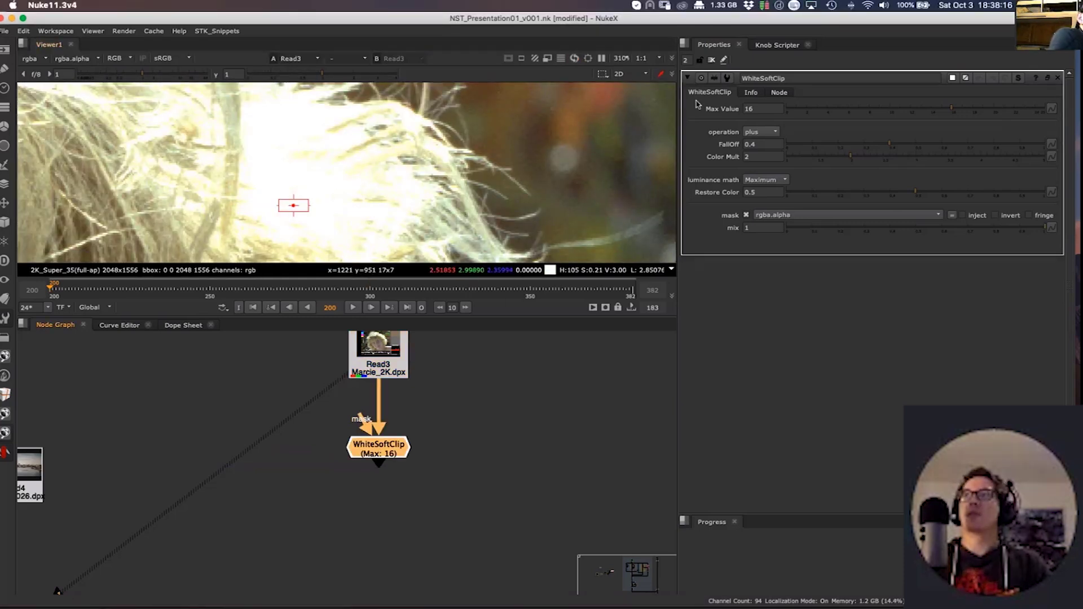
double_click(753, 109)
text(1.2)
key(Return)
drag(490, 379, 257, 530)
View the WhiteSoftClip output and compare the highlights with the node disabled and enabled
key(1)
scroll(394, 152, down, 4)
click(378, 446)
scroll(454, 169, down, 4)
key(d)
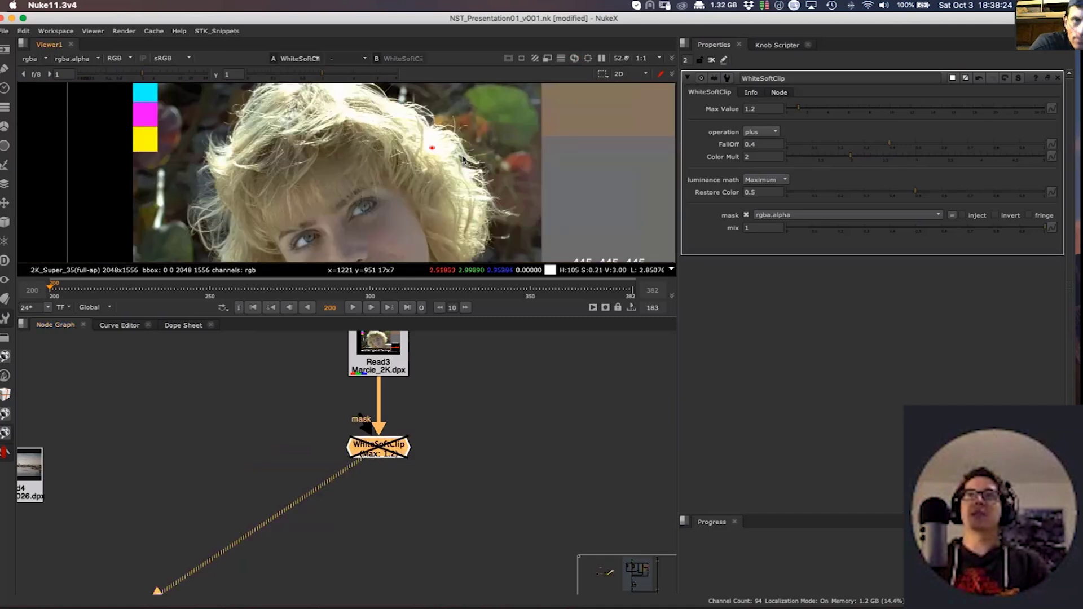
key(d)
Set the WhiteSoftClip node's Max Value to 1.5, close its properties and deselect the node
click(768, 107)
key(BackSpace)
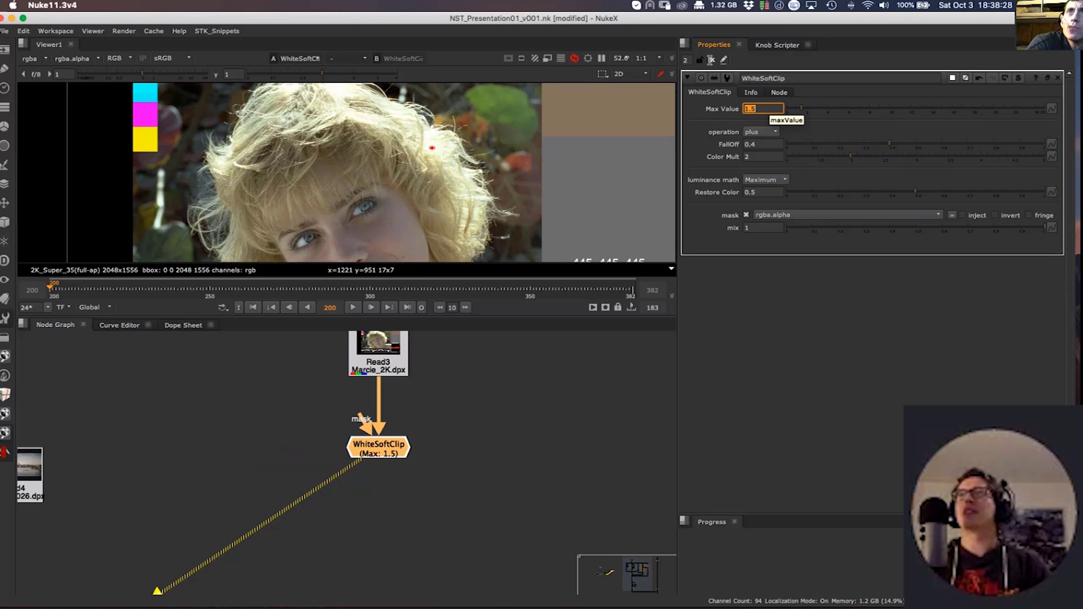
click(442, 403)
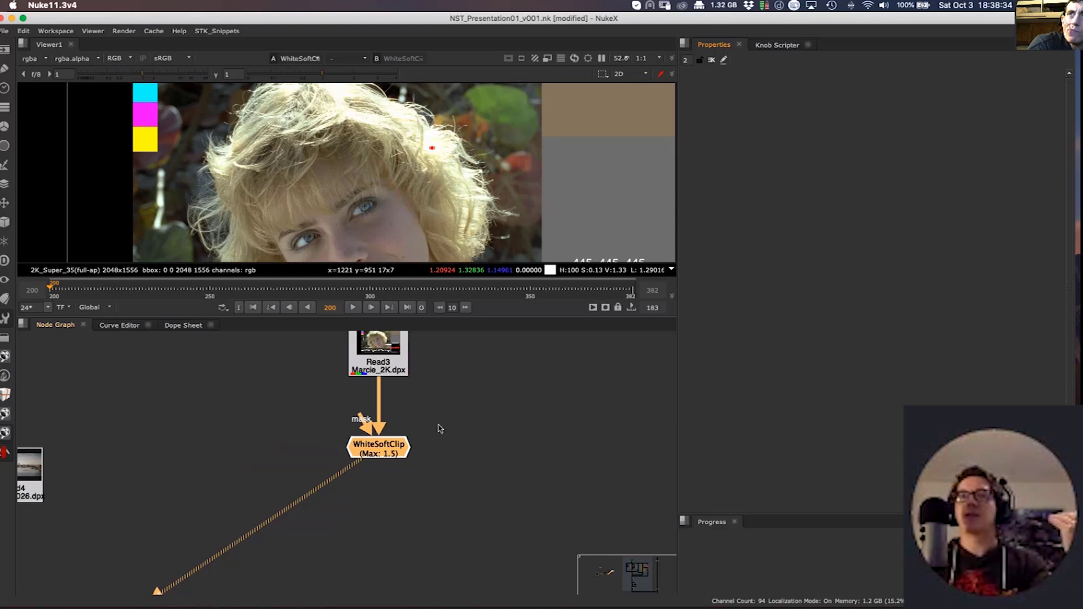
middle_drag(438, 428, 394, 431)
click(403, 433)
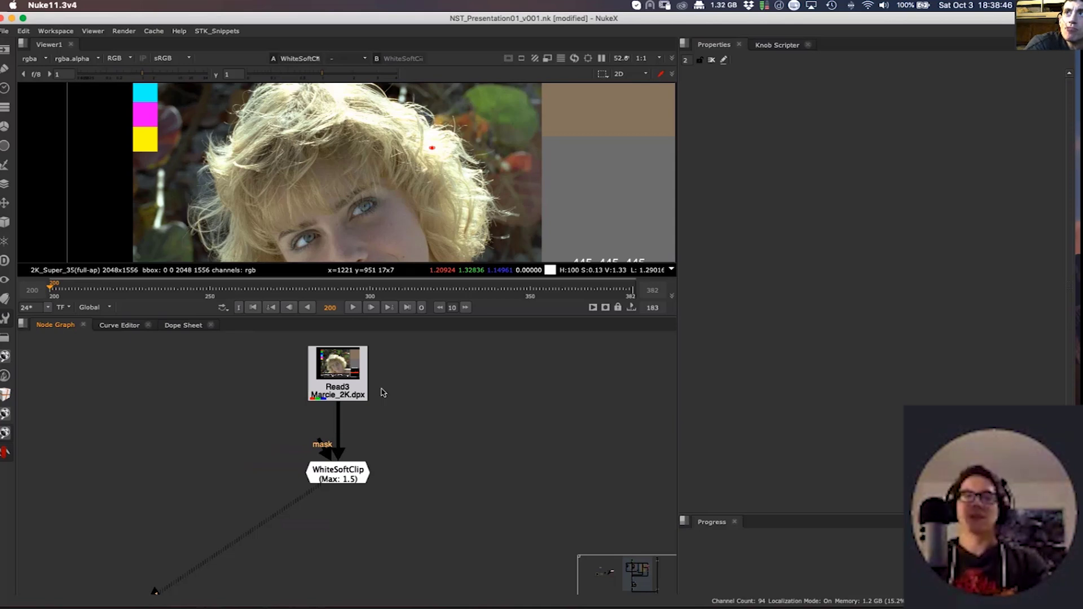
Set the WhiteSoftClip node's Max Value to 16 and inspect the whole image
double_click(338, 472)
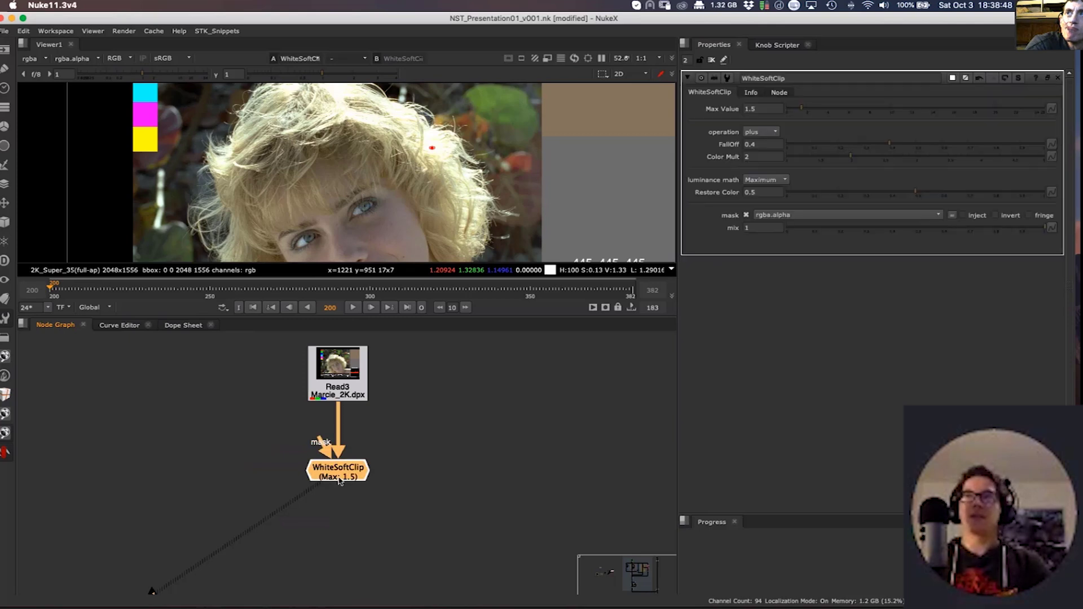
double_click(758, 109)
text(16)
key(Return)
middle_drag(560, 162, 432, 157)
scroll(414, 185, down, 5)
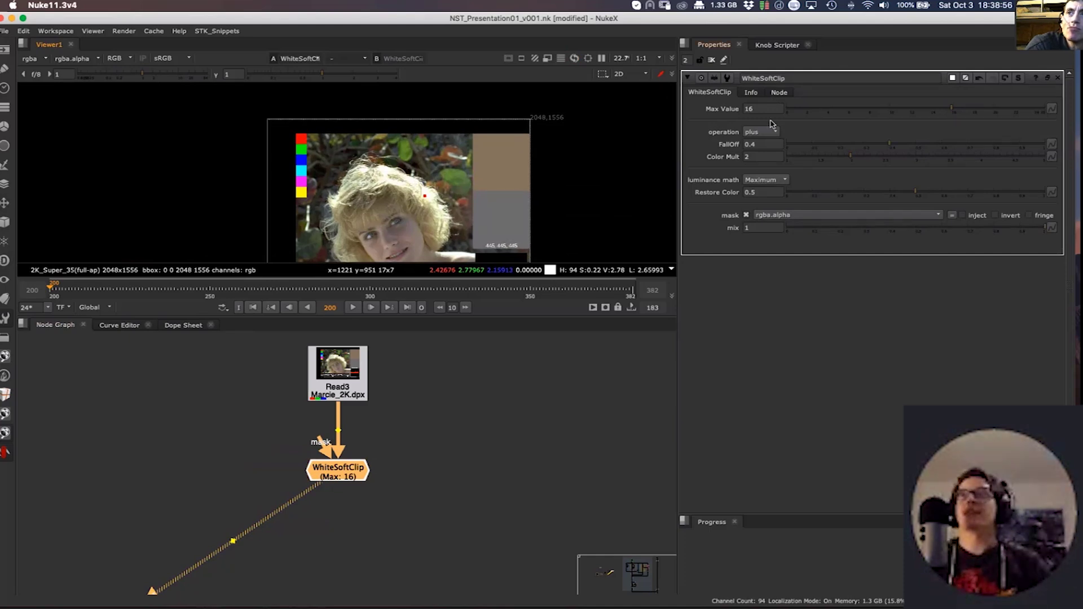
Insert a Grade node between Read3 and WhiteSoftClip with multiply set to 3
double_click(344, 386)
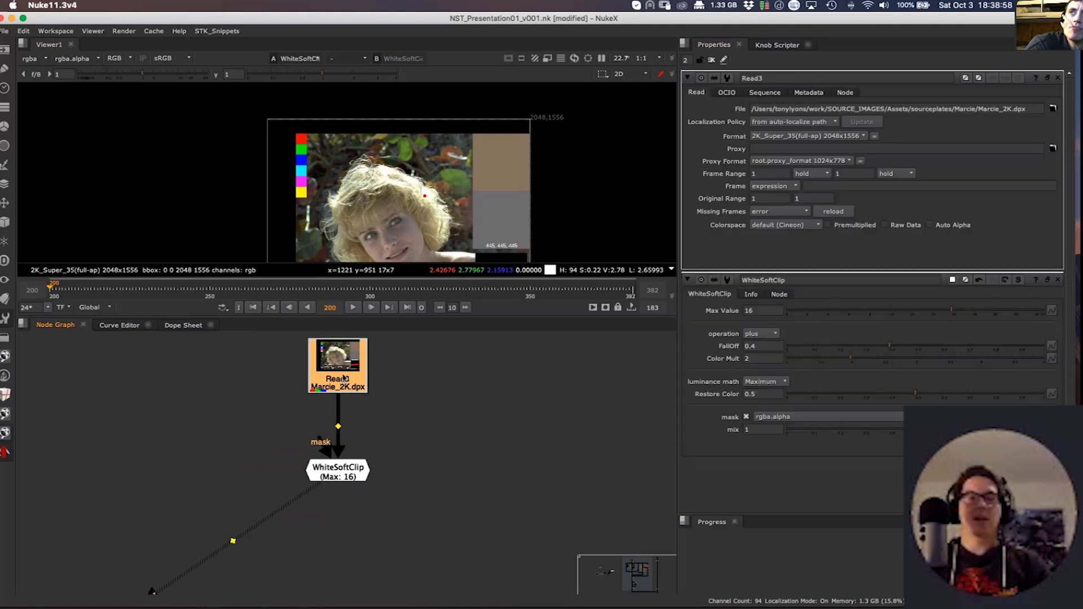
key(g)
click(401, 436)
double_click(344, 469)
click(346, 405)
double_click(345, 406)
drag(758, 171, 703, 173)
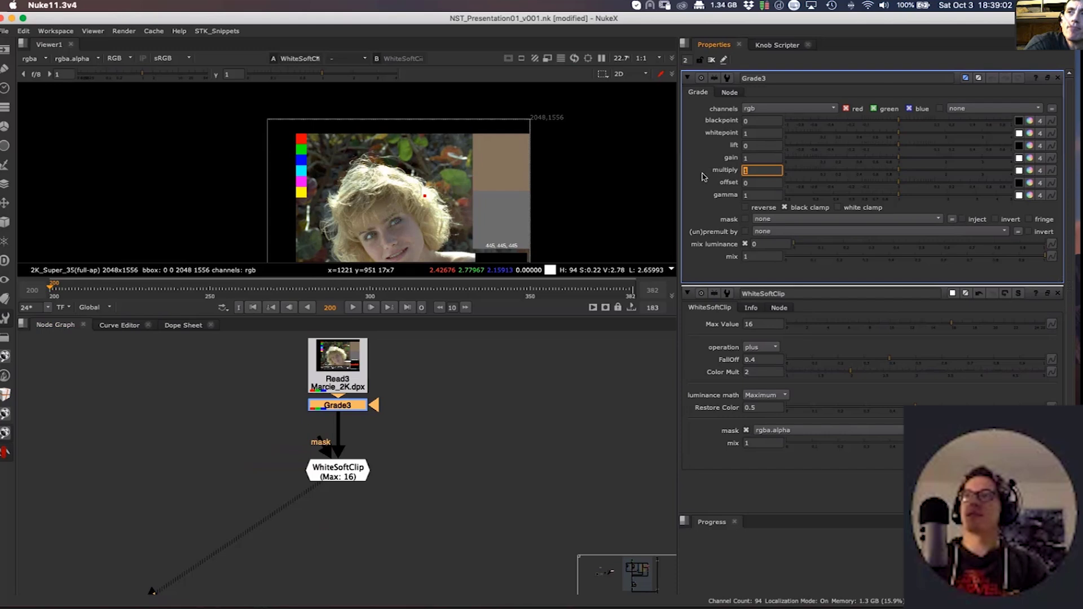
text(3)
click(415, 452)
Set the WhiteSoftClip node's Max Value to 2
double_click(349, 468)
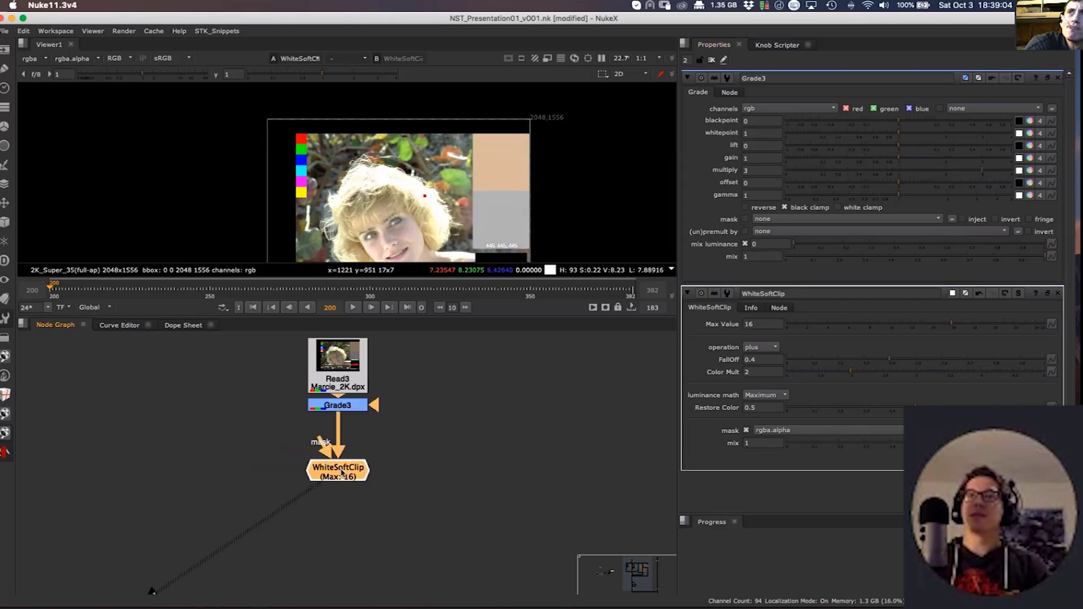
double_click(755, 109)
text(2)
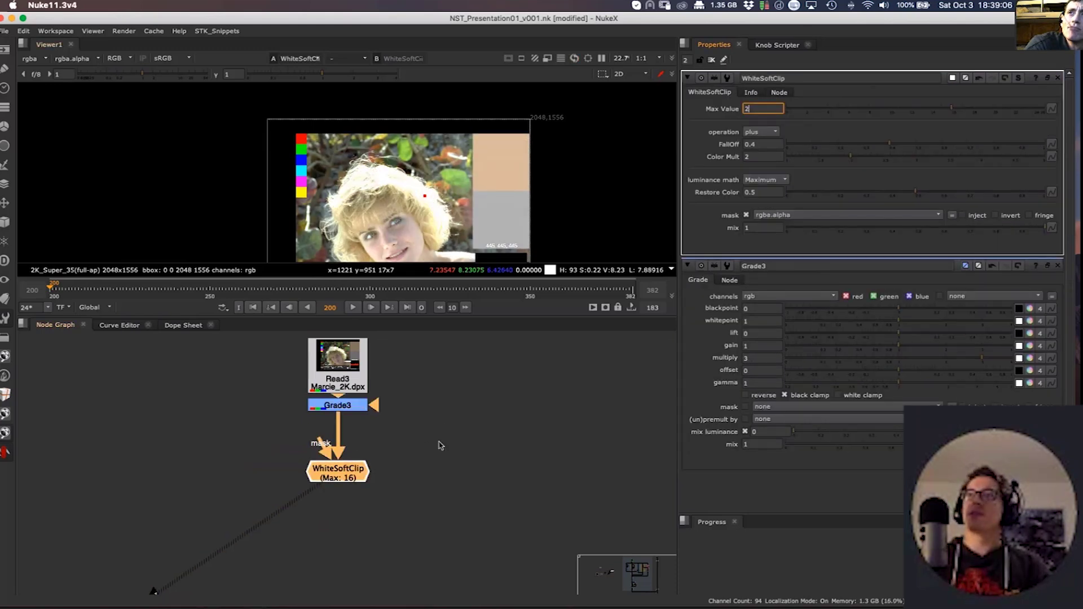
click(440, 446)
Check the image at Grade3 and at WhiteSoftClip in the viewer
click(350, 406)
key(1)
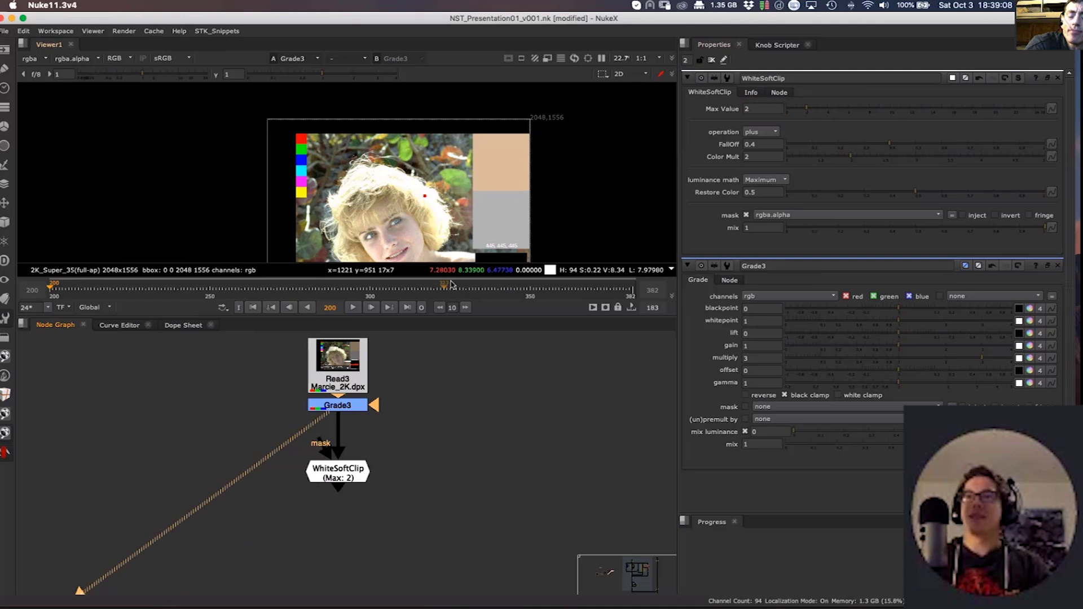
click(347, 474)
key(1)
Compare the blown-out hair highlights with WhiteSoftClip disabled and enabled
key(d)
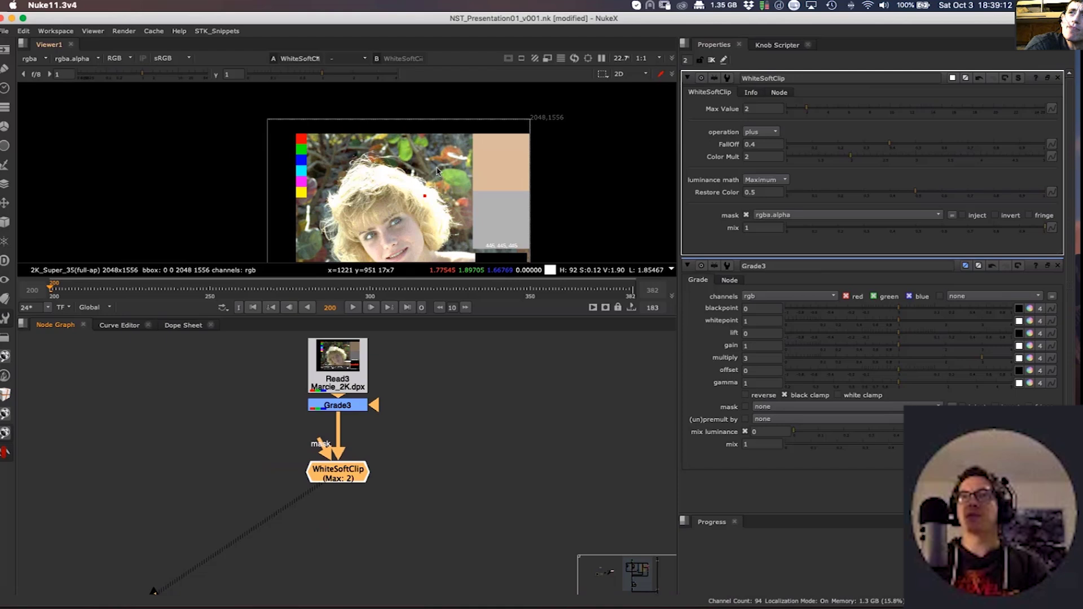
key(d)
middle_drag(444, 194, 450, 172)
scroll(451, 173, up, 2)
key(d)
key(d)
key(d)
key(d)
key(d)
key(d)
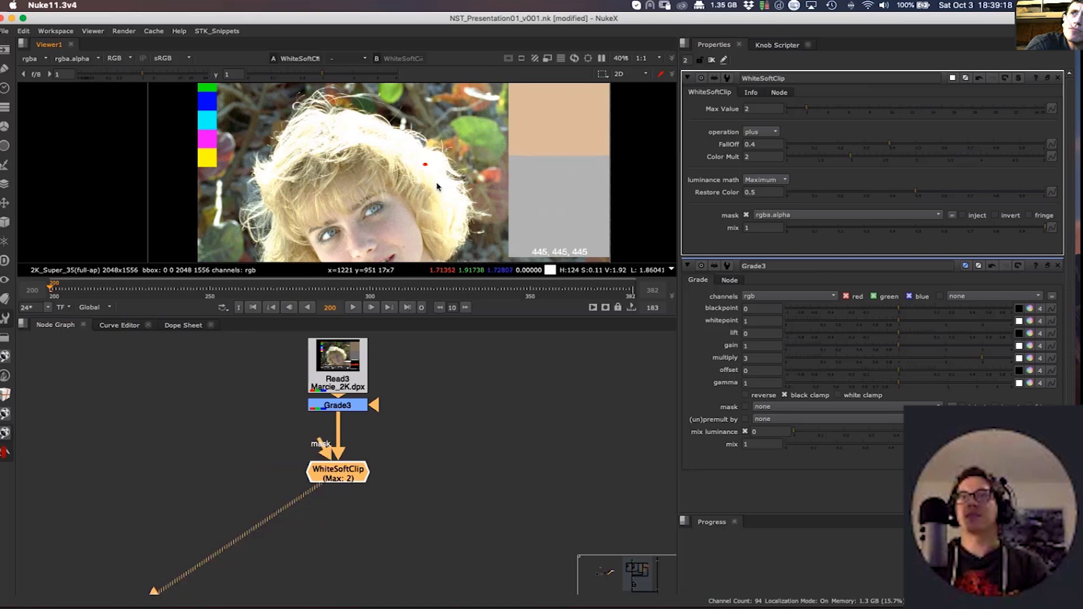
key(d)
key(d)
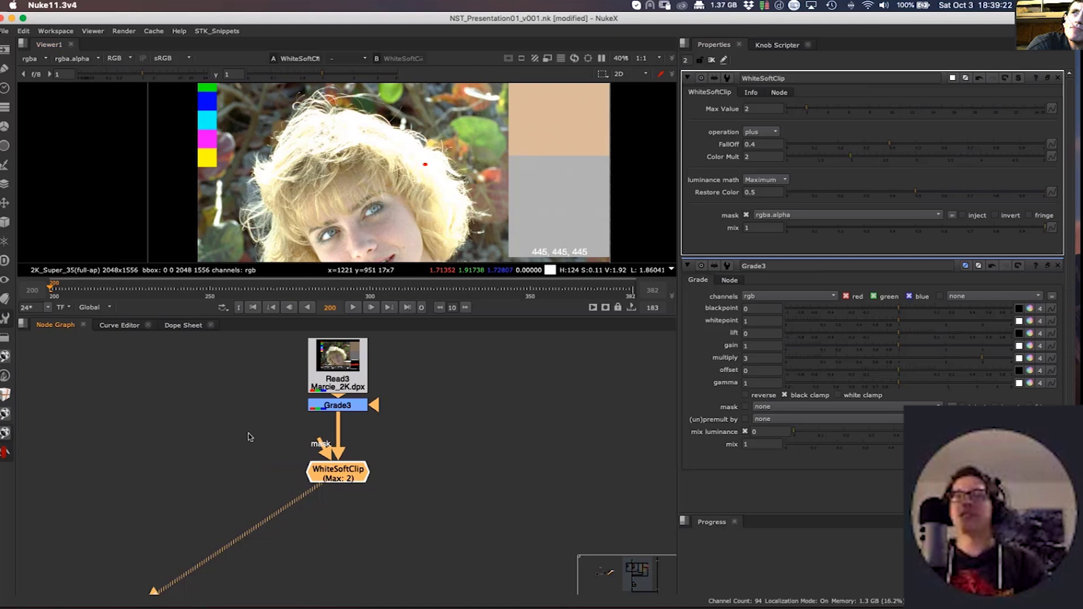
key(space)
key(space)
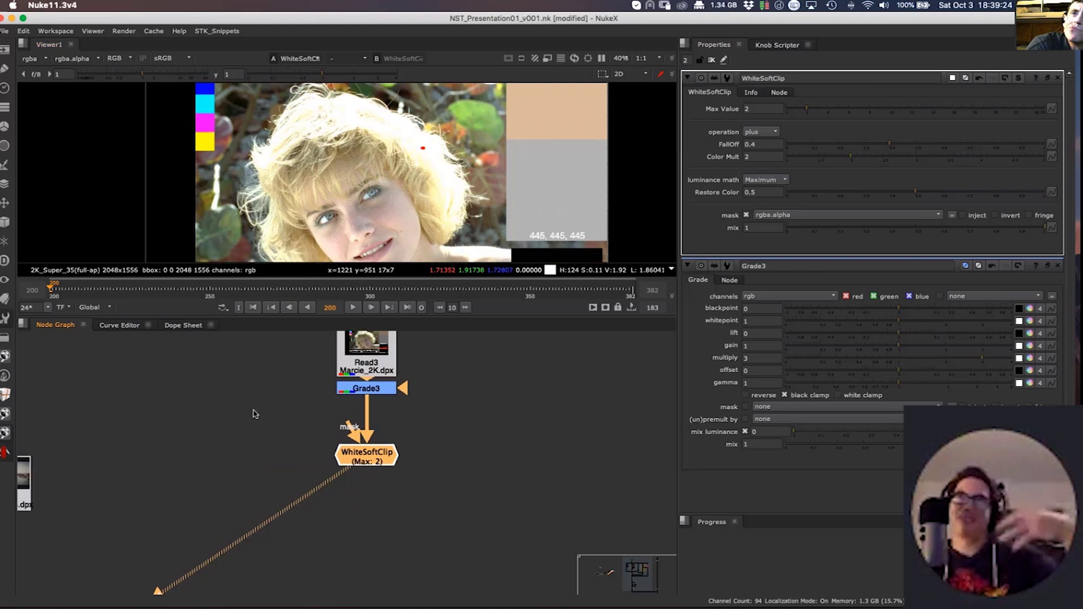
click(251, 433)
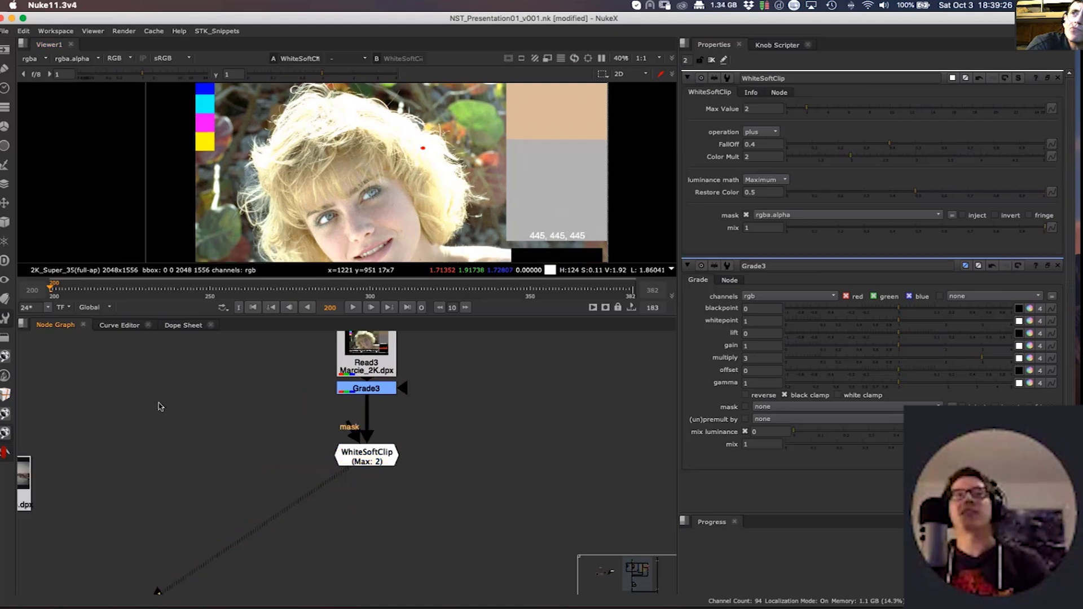
scroll(234, 443, down, 3)
mouse_move(226, 448)
middle_down()
mouse_move(358, 413)
mouse_move(341, 430)
mouse_move(234, 451)
middle_up()
scroll(233, 451, right, 5)
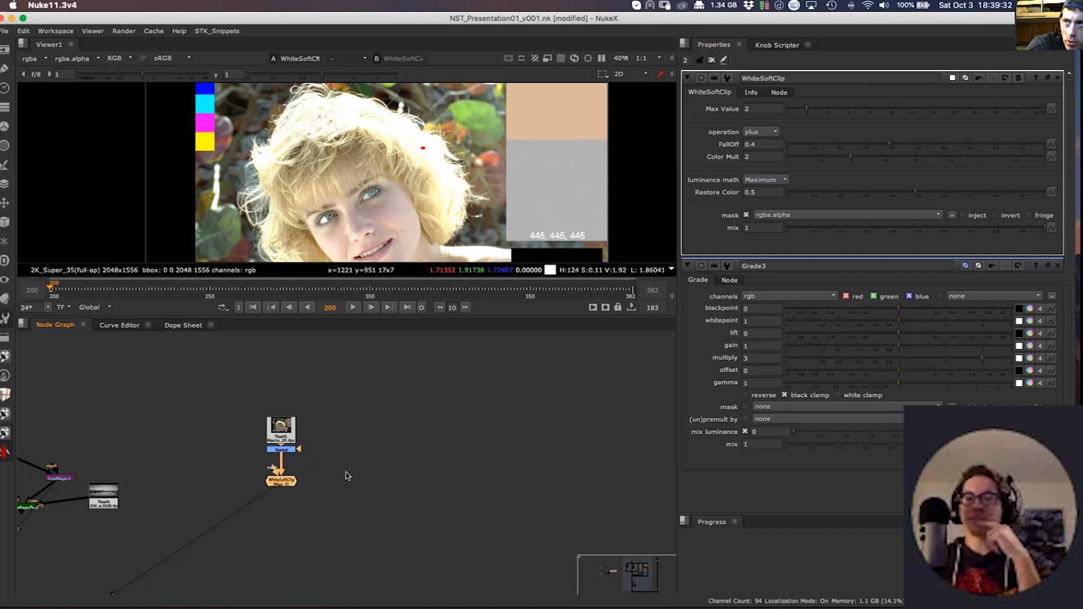
scroll(325, 470, up, 3)
scroll(325, 470, up, 2)
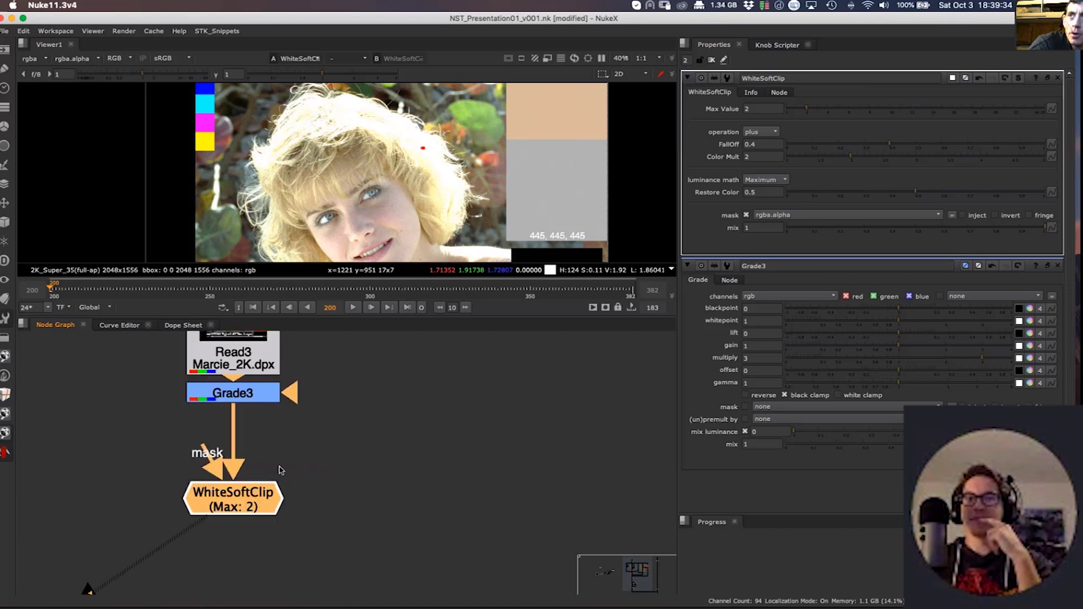
drag(236, 507, 238, 502)
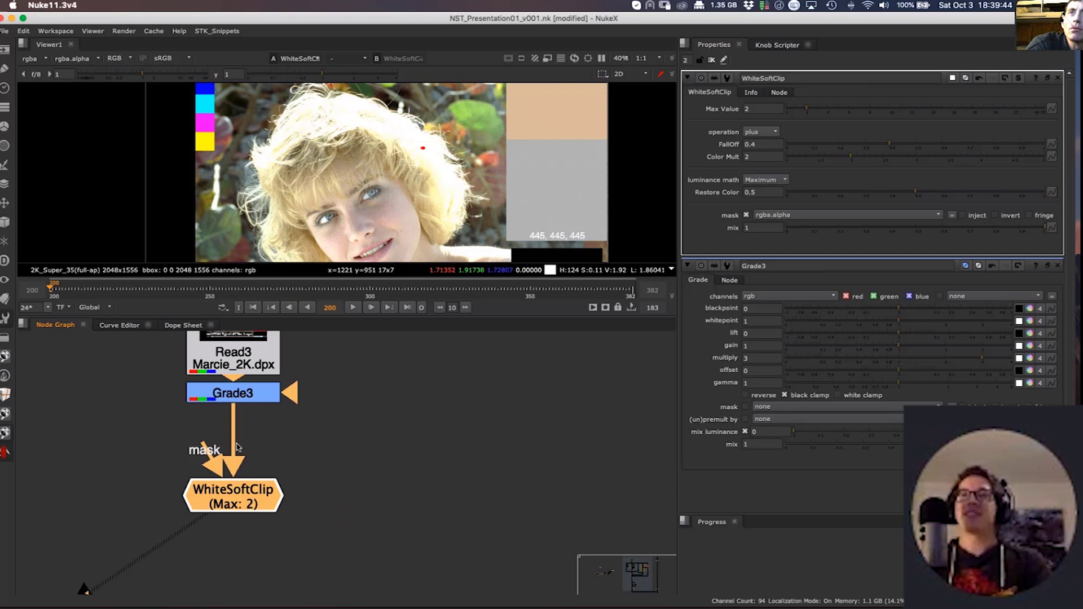
Lower the viewer gain to about 0.048 and examine the hair highlight close up, leaving no node selected
drag(98, 74, 94, 74)
scroll(434, 190, up, 5)
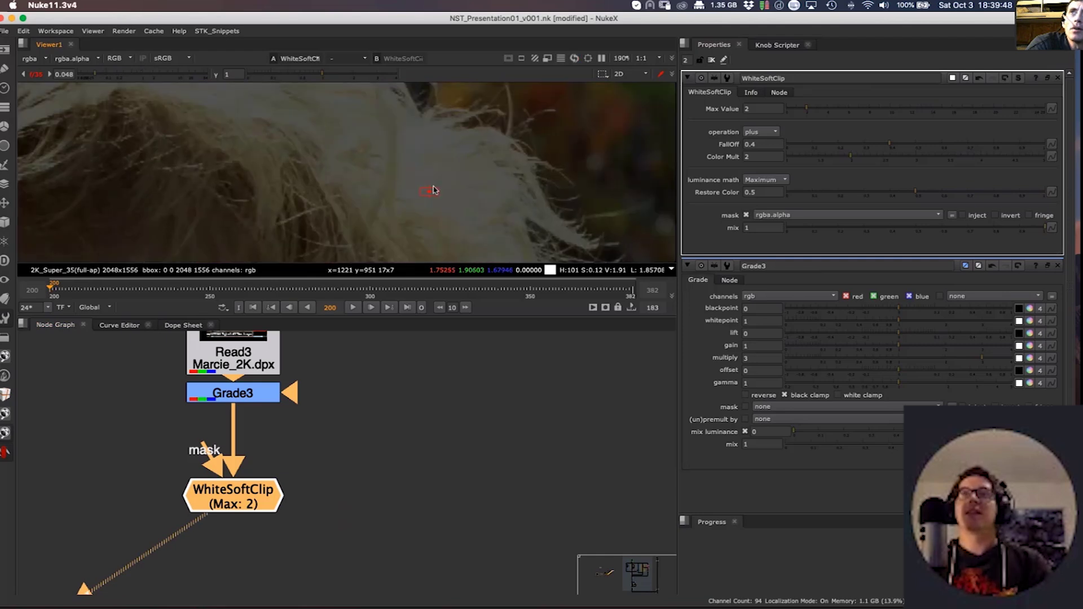
click(338, 464)
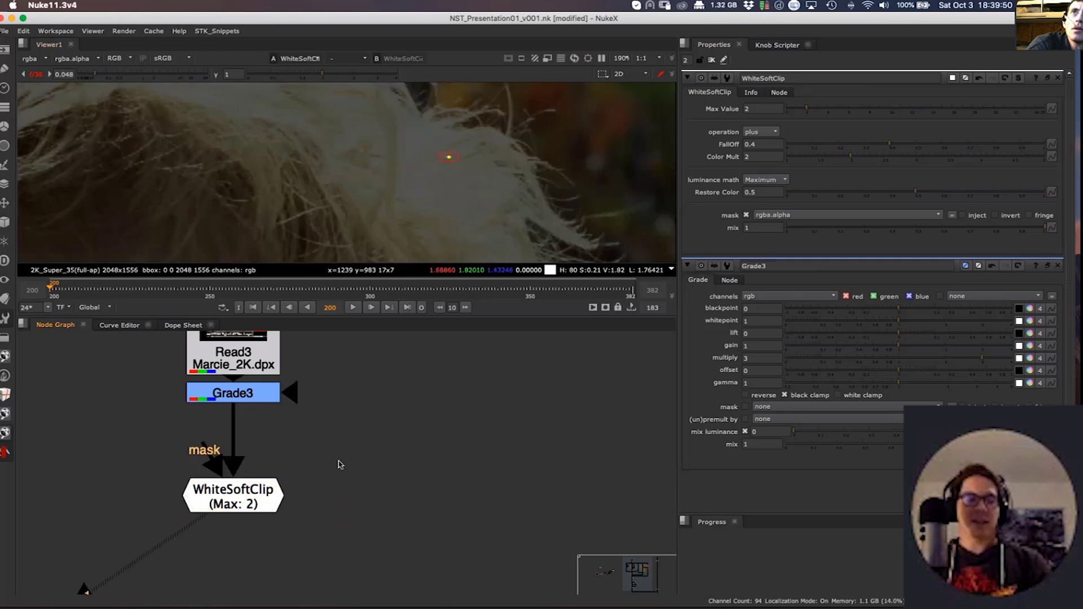
Add a Clamp node beside WhiteSoftClip, connect its input to Grade3 and display its output
key(Tab)
text(d)
key(BackSpace)
text(clamp)
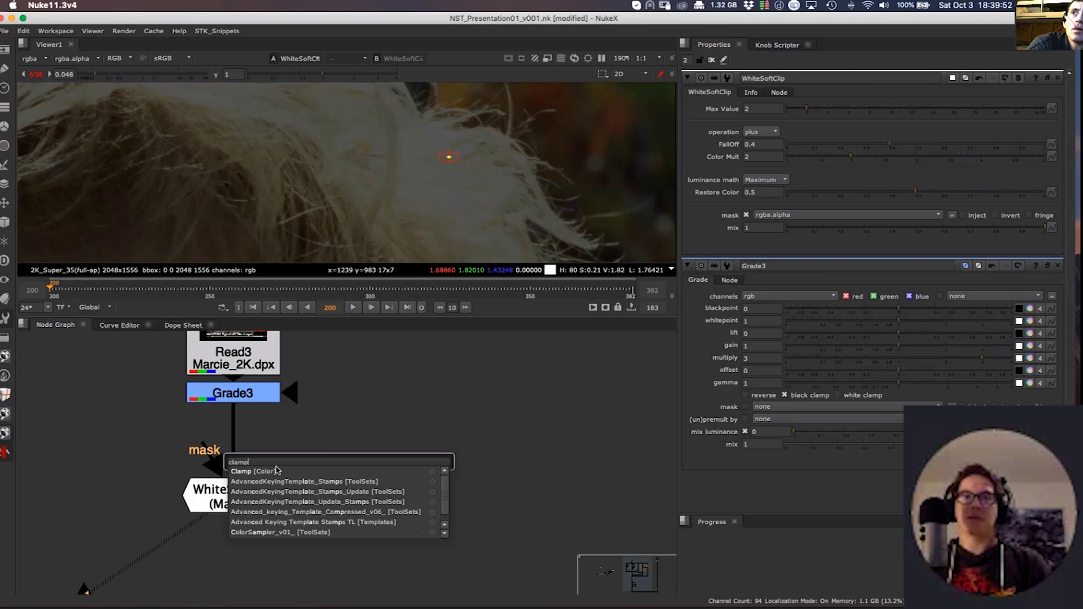
key(Return)
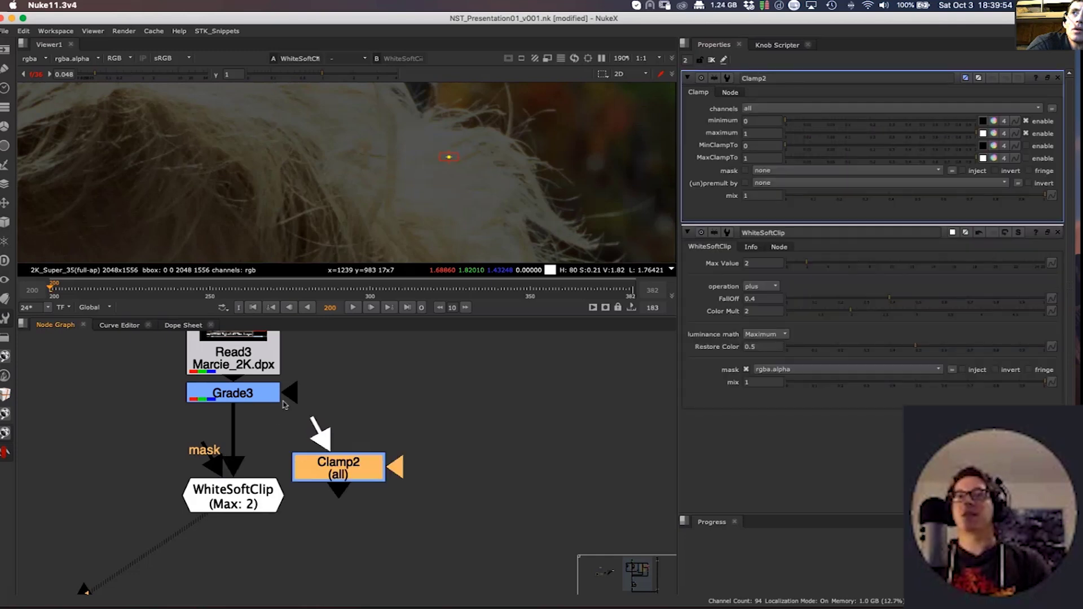
drag(315, 433, 248, 394)
drag(327, 479, 349, 478)
key(1)
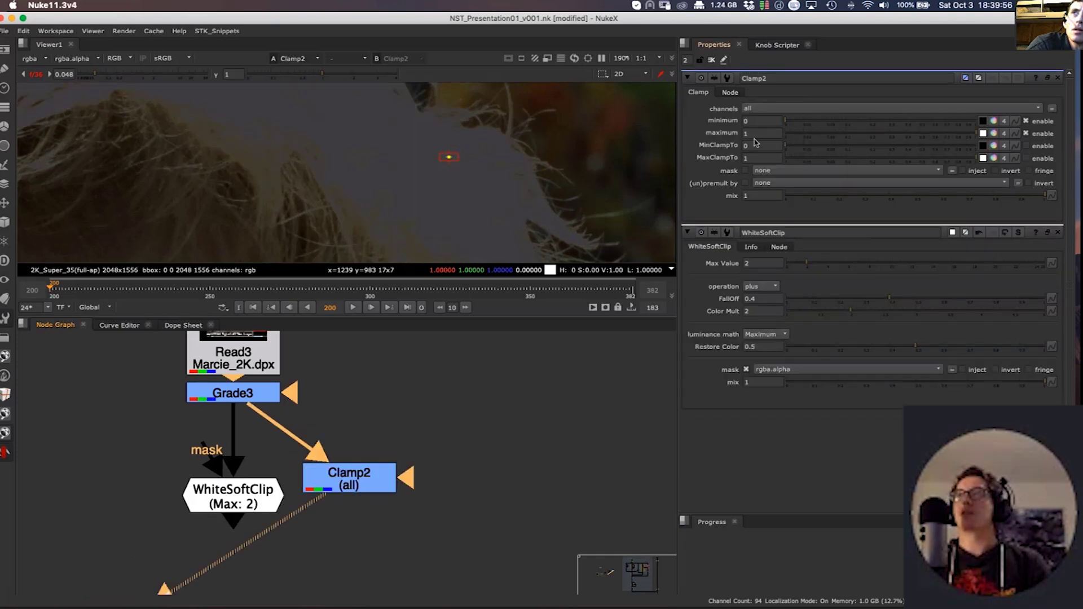
Set the Clamp2 node's maximum to 2
click(759, 133)
text(2)
key(Return)
Assign WhiteSoftClip and Clamp2 to separate viewer inputs, compare their hair highlights and sample a highlight pixel
click(233, 496)
drag(299, 483, 304, 491)
click(257, 496)
key(1)
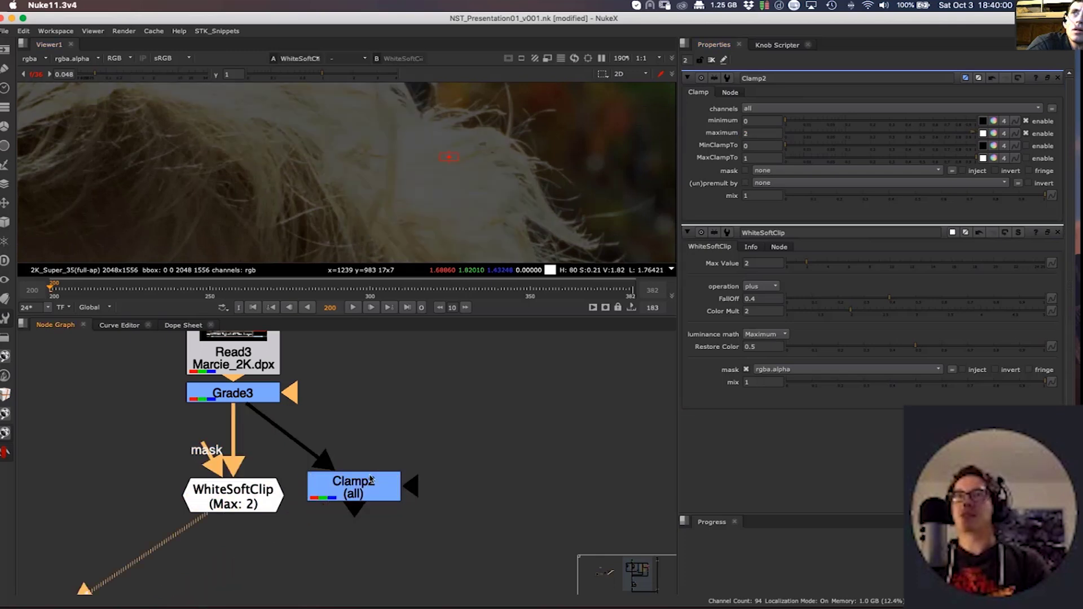
click(368, 481)
key(2)
key(1)
key(2)
key(1)
key(2)
key(1)
key(2)
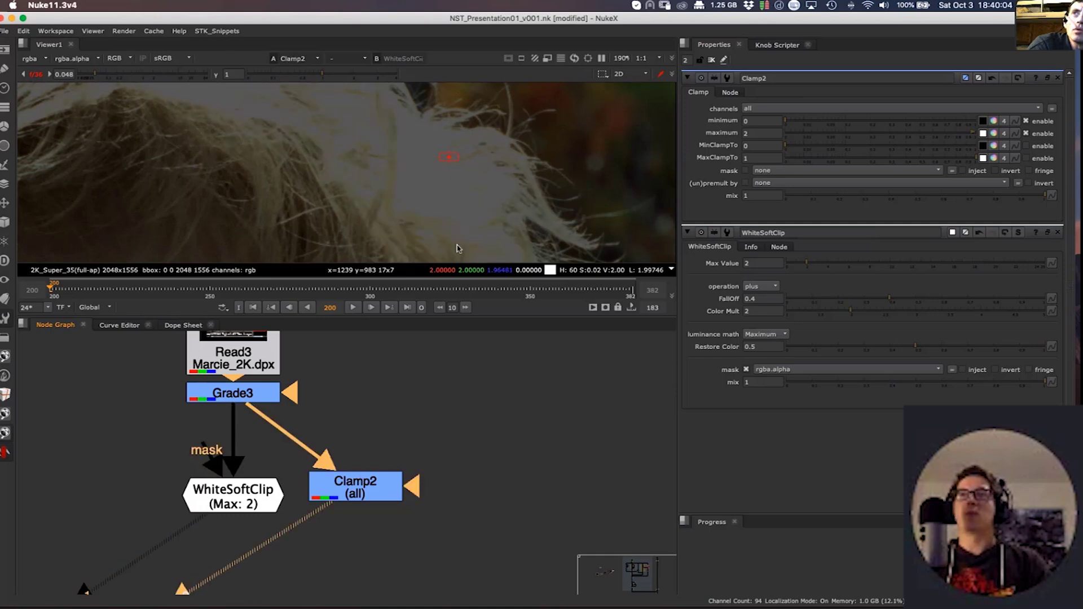
click(433, 191)
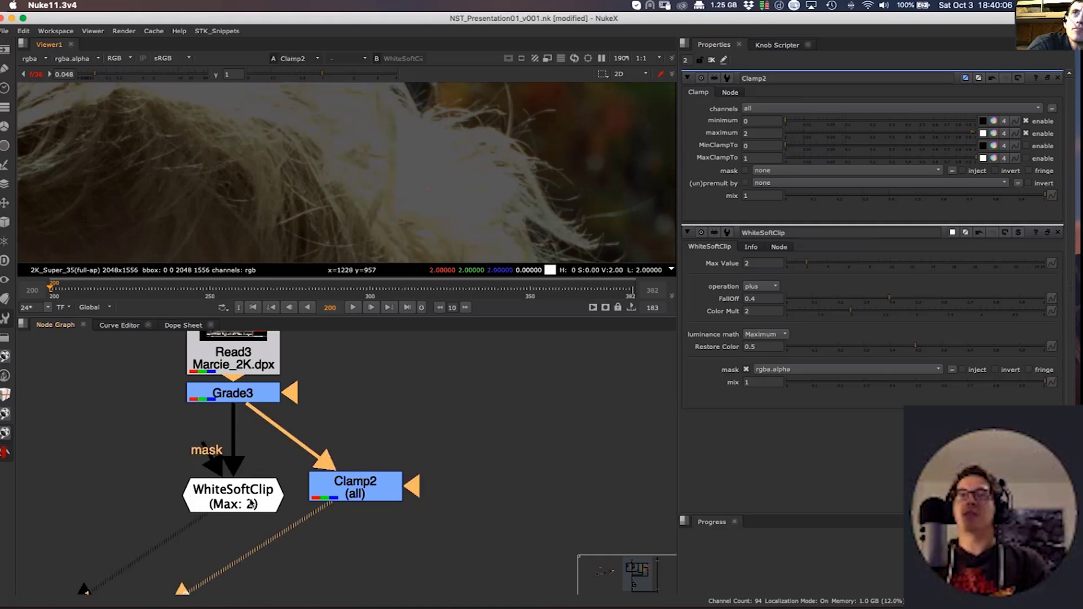
key(1)
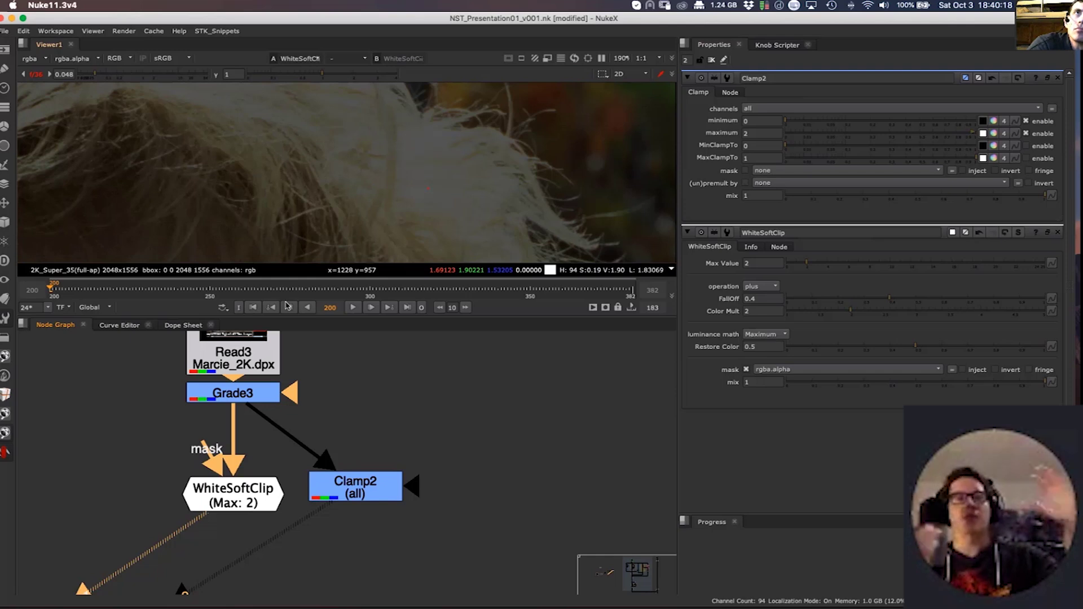
Add a SoftClip node beside Clamp2 and connect its input to Grade3
click(476, 426)
key(Tab)
text(whi)
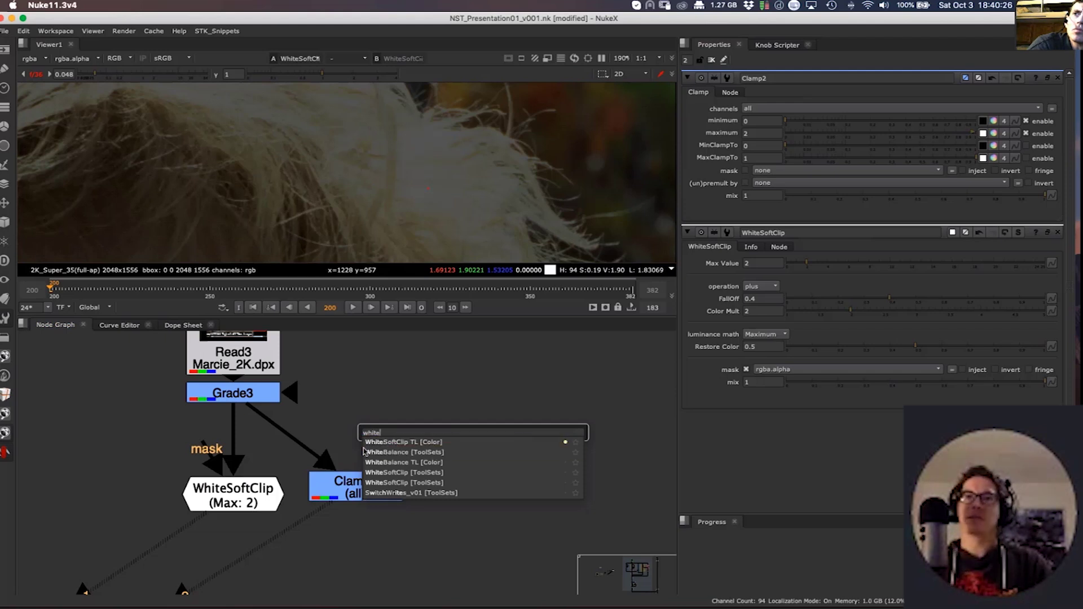
key(BackSpace)
key(BackSpace)
key(BackSpace)
text(softcl)
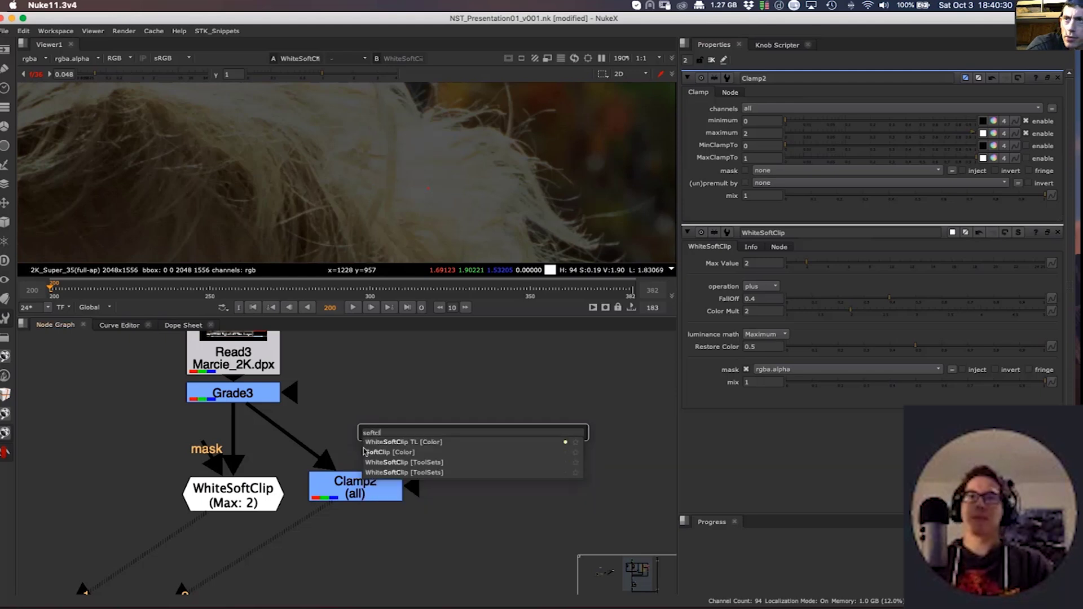
click(363, 452)
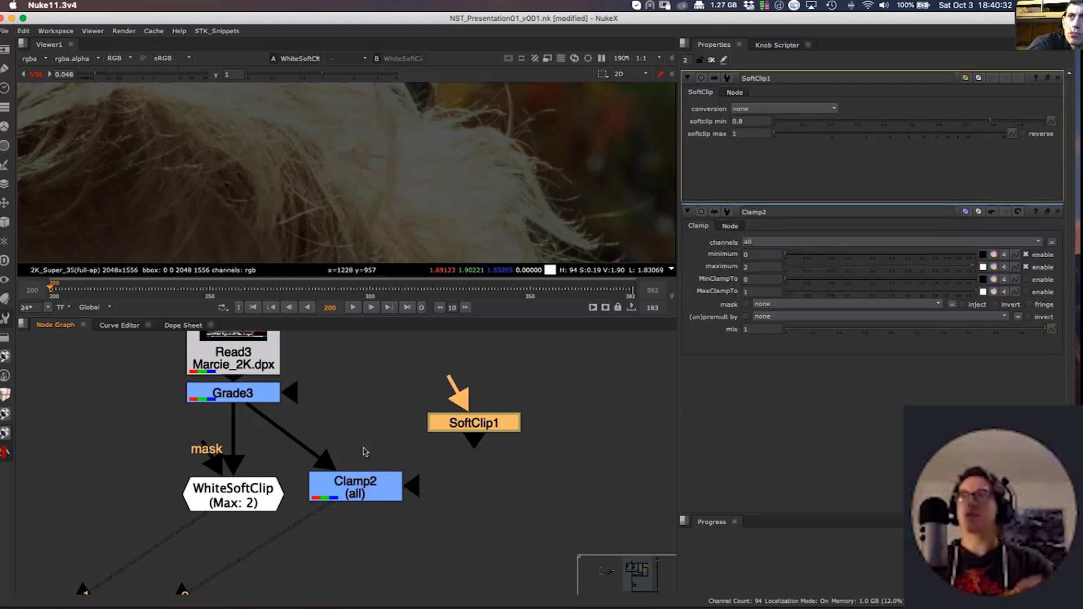
drag(450, 379, 290, 393)
Set SoftClip1's softclip min to 0 and softclip max to 2, and display its output
drag(811, 120, 697, 134)
text(2)
click(505, 444)
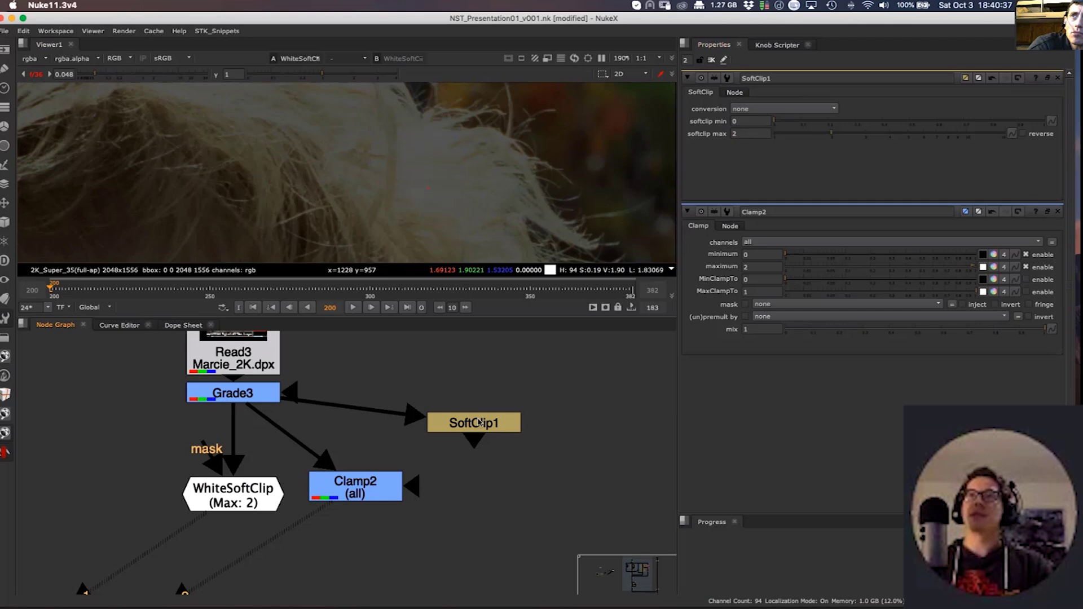
drag(478, 422, 475, 447)
key(1)
Set SoftClip1's softclip min to 1 and compare the image with the node disabled and enabled
click(750, 120)
text(1)
drag(466, 443, 464, 444)
key(d)
key(d)
Reset SoftClip1's softclip min and max to their defaults and check the alpha channel in the viewer
super+click(900, 129)
super+click(832, 124)
key(a)
key(a)
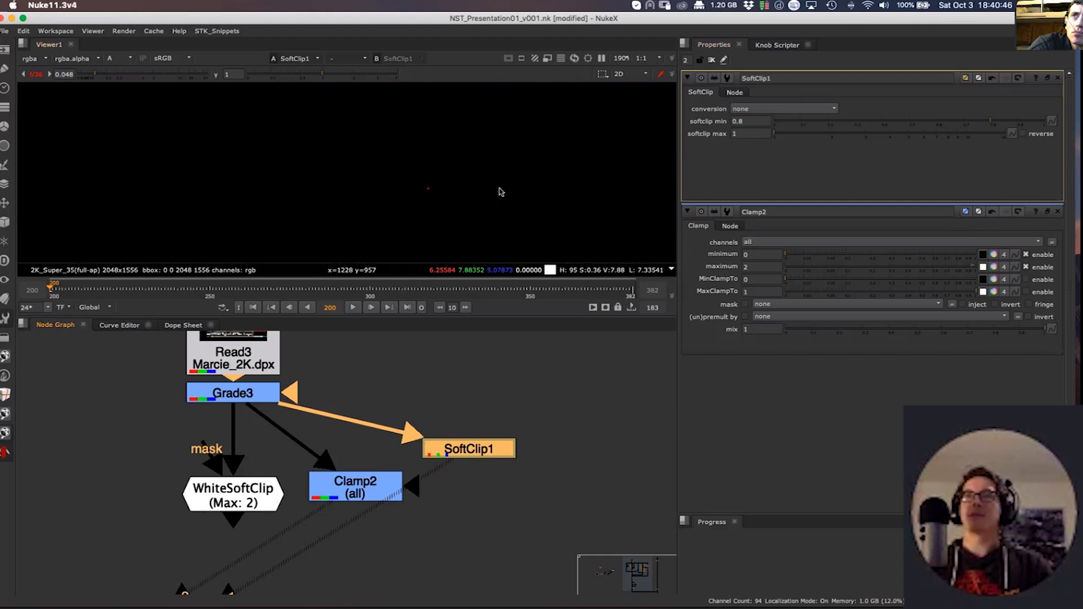
Display the Grade3 output to examine the unclipped hair highlights
click(288, 402)
key(1)
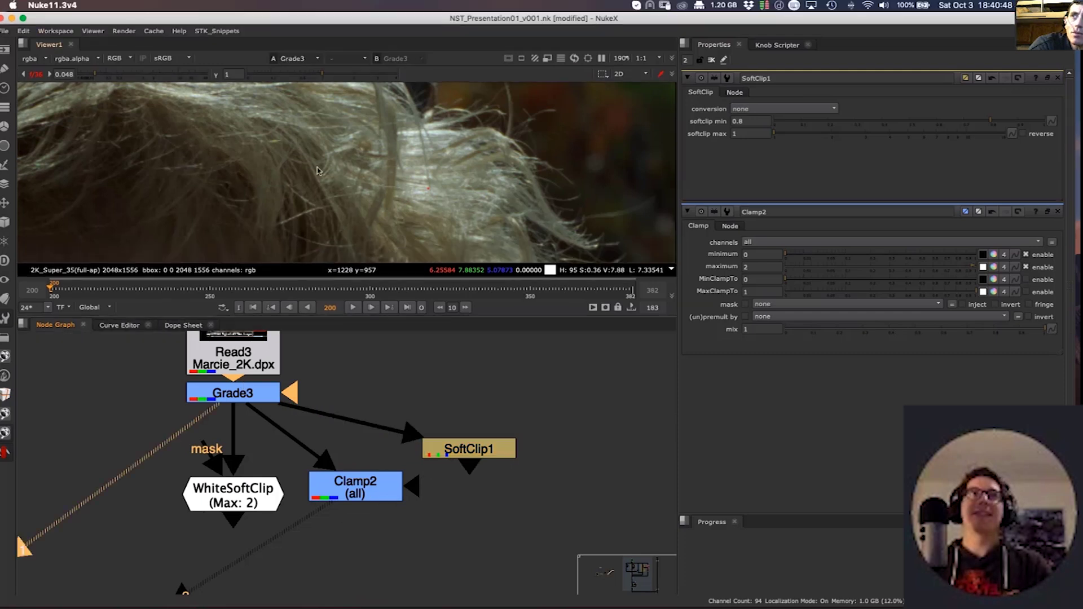
click(472, 456)
click(487, 471)
key(1)
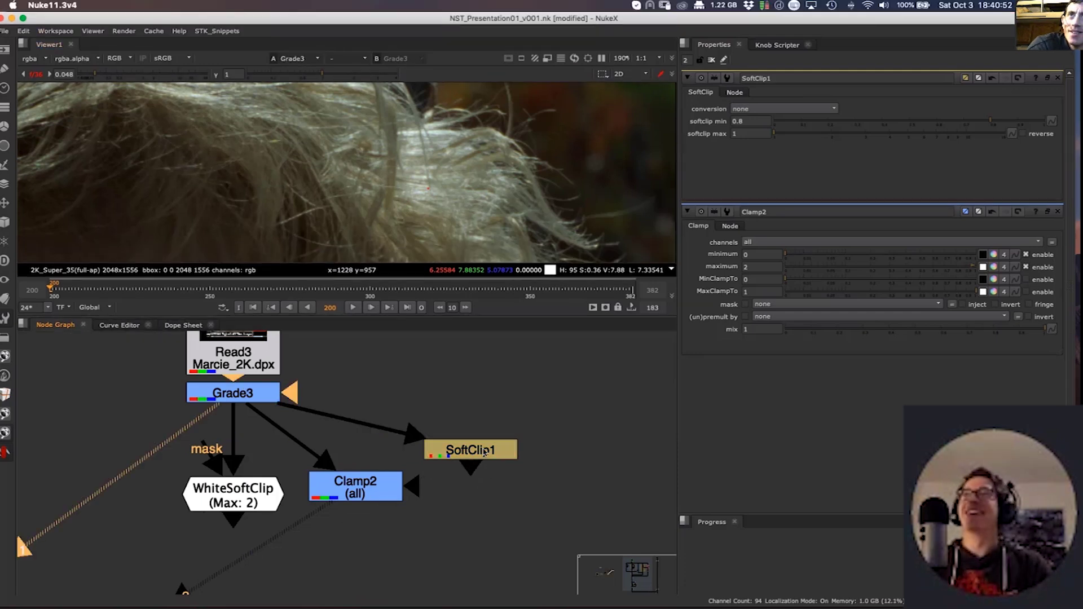
Display SoftClip1's output and set its softclip max to 2
click(480, 454)
key(1)
click(752, 123)
key(Return)
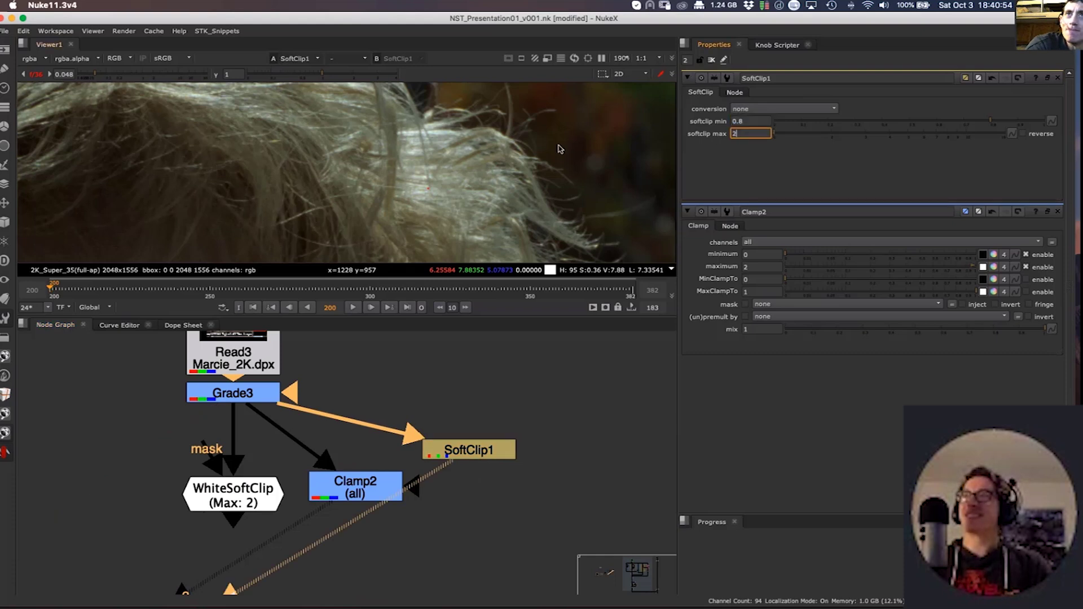
Try the logarithmic compress conversion on SoftClip1, and restore the conversion to none
click(759, 110)
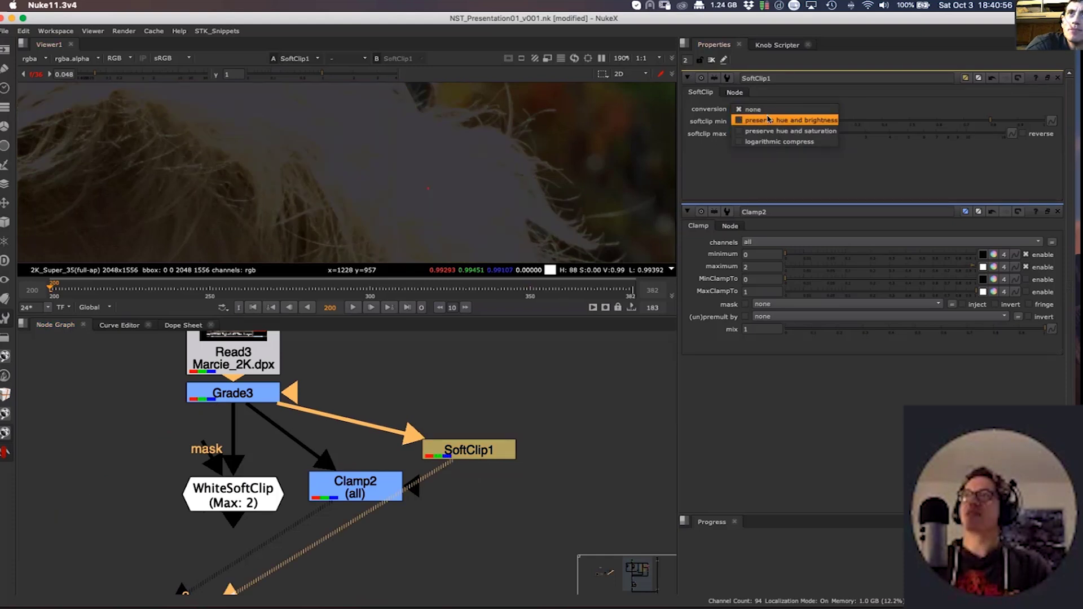
click(768, 142)
click(763, 110)
click(768, 78)
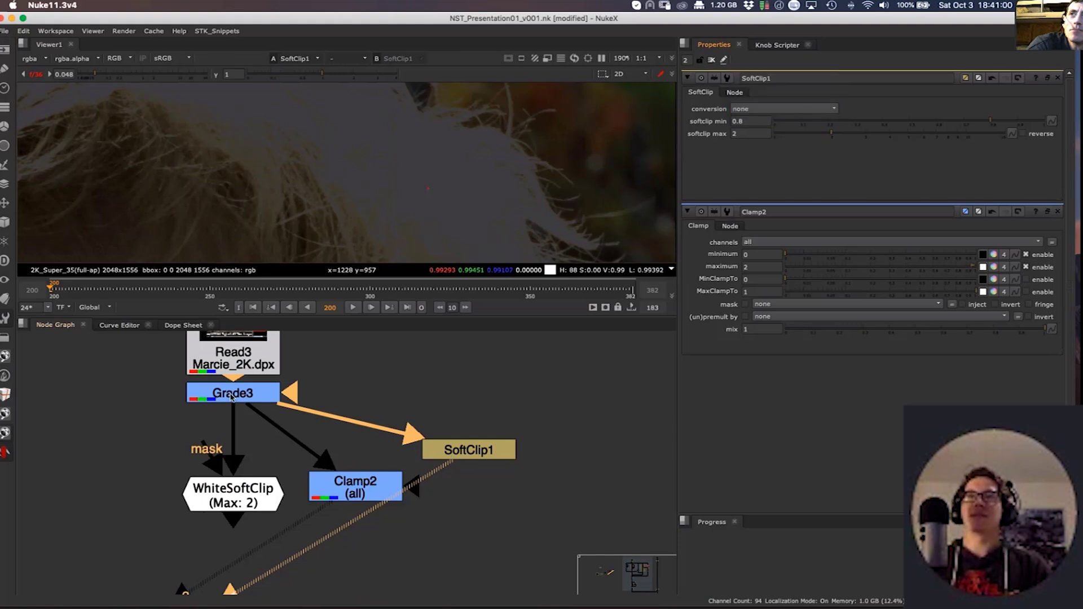
Assign Grade3 to its own viewer input and compare its hair highlights with SoftClip1's
key(1)
key(2)
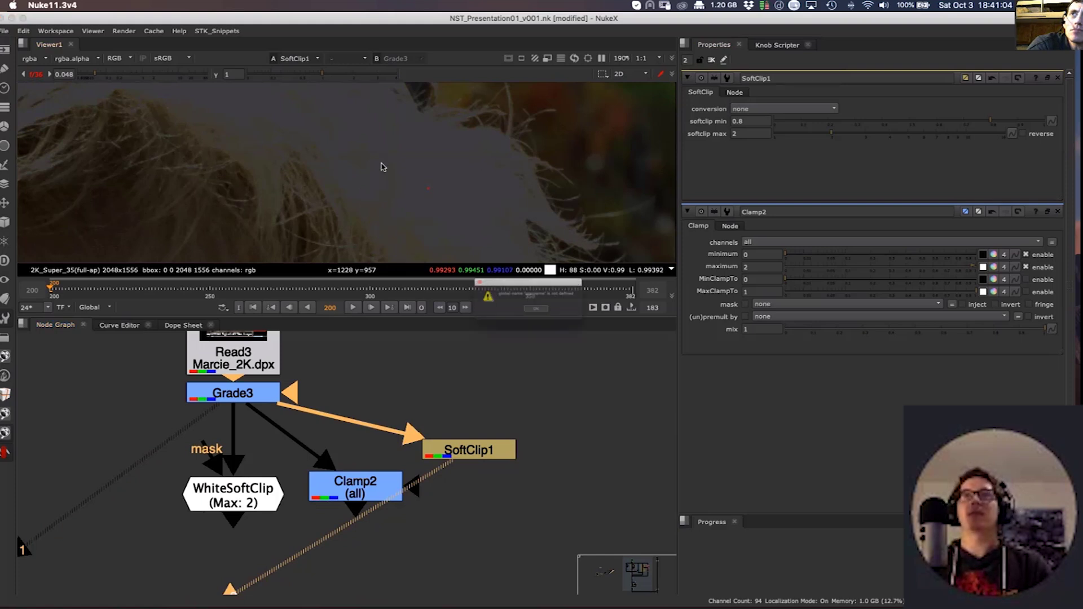
Dismiss the error dialog and compare the WhiteSoftClip and SoftClip1 outputs, setting the viewer gain to 0.075 and gamma to 1.46
click(549, 317)
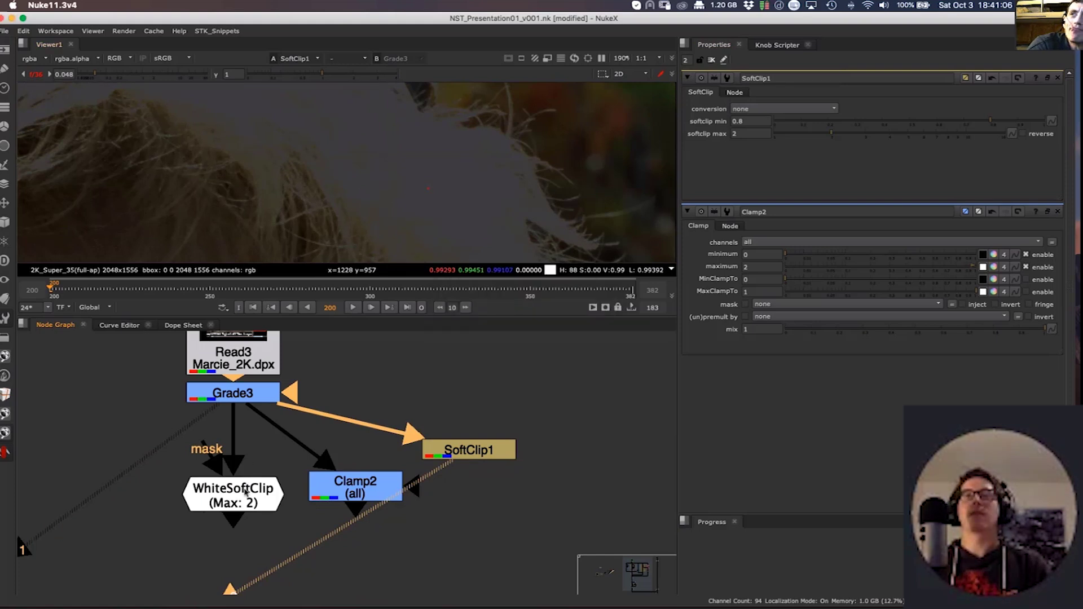
key(1)
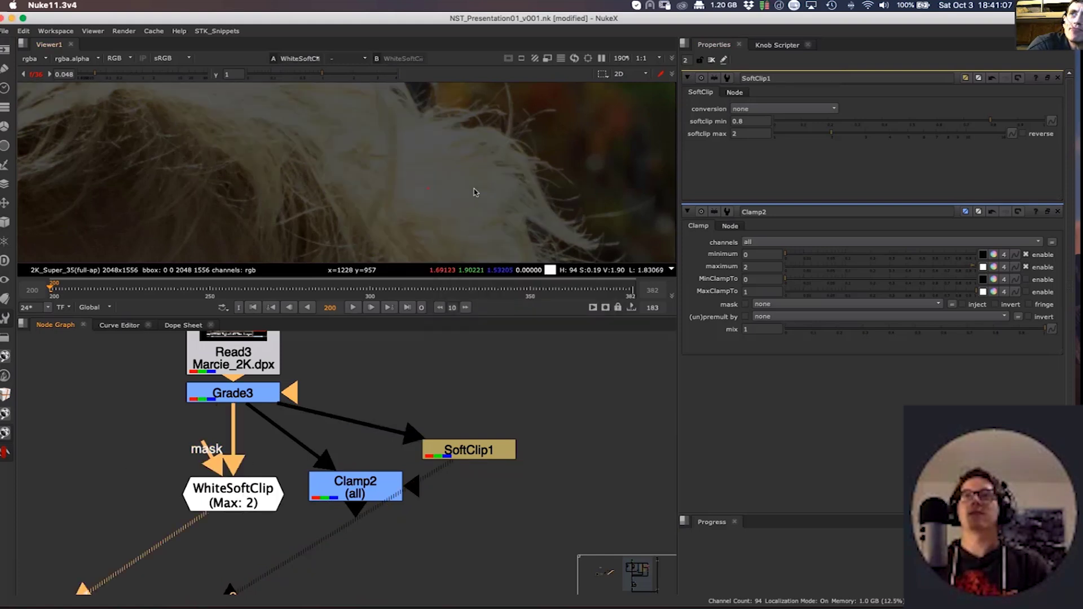
click(149, 77)
click(469, 449)
key(1)
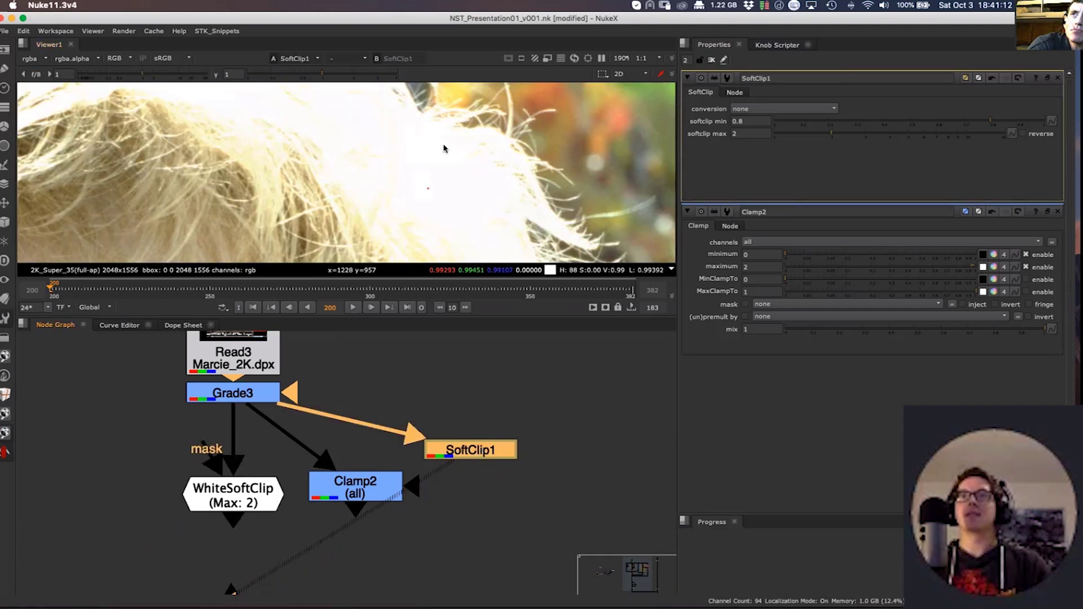
drag(125, 74, 102, 77)
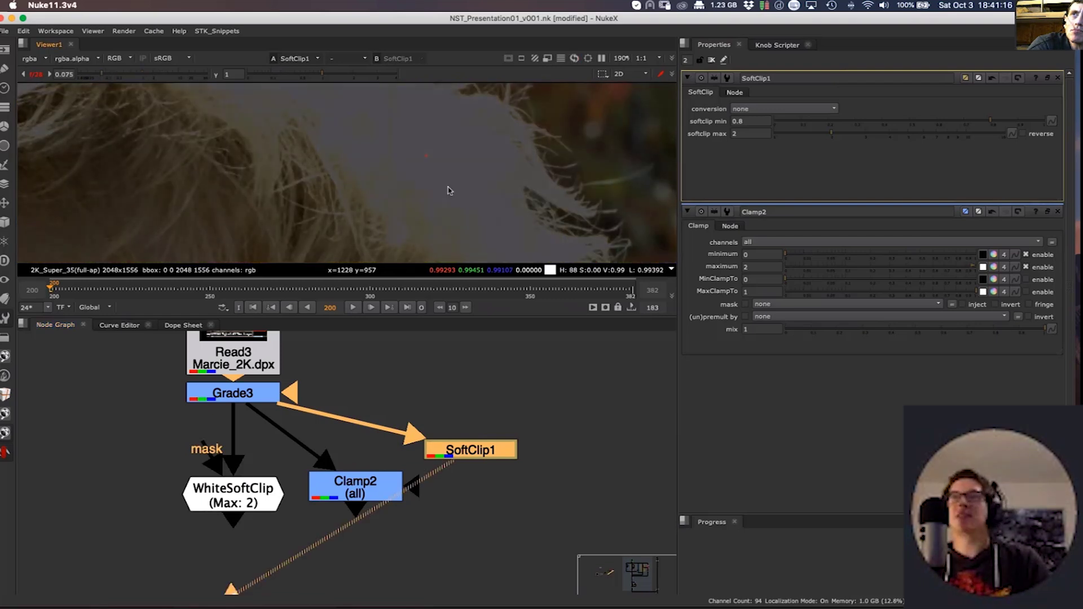
click(337, 75)
Rearrange the clip nodes so SoftClip1 sits between WhiteSoftClip and Clamp2, and display their outputs in turn, ending on WhiteSoftClip
drag(472, 453, 449, 449)
drag(346, 484, 546, 464)
key(1)
click(546, 463)
click(397, 465)
key(1)
click(226, 501)
key(1)
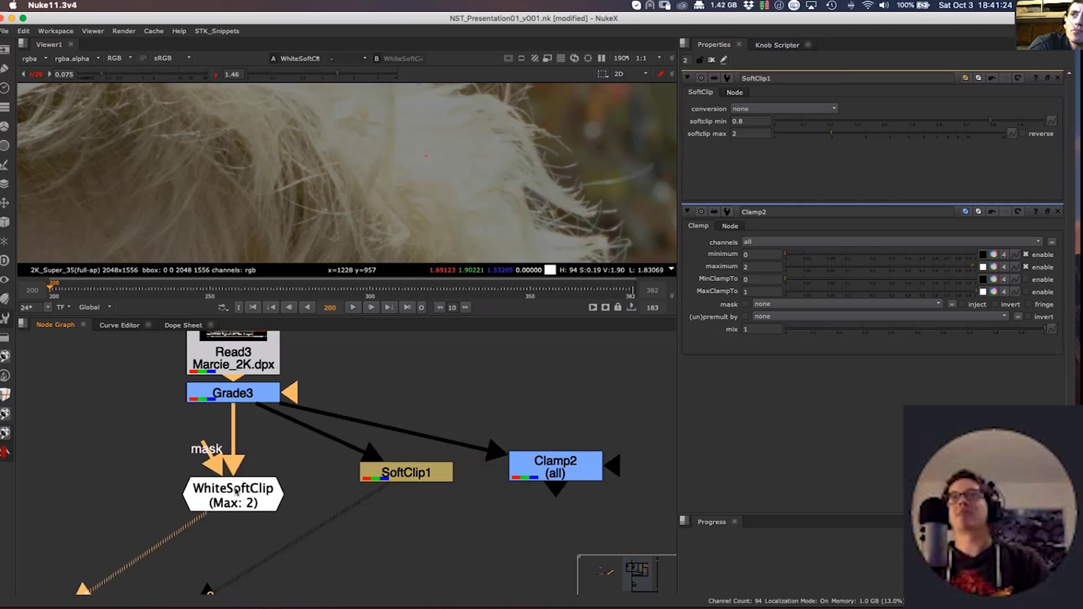
Toggle WhiteSoftClip off and on to compare the hair highlights, and open the node's properties
drag(226, 501, 226, 499)
key(d)
key(d)
key(d)
key(d)
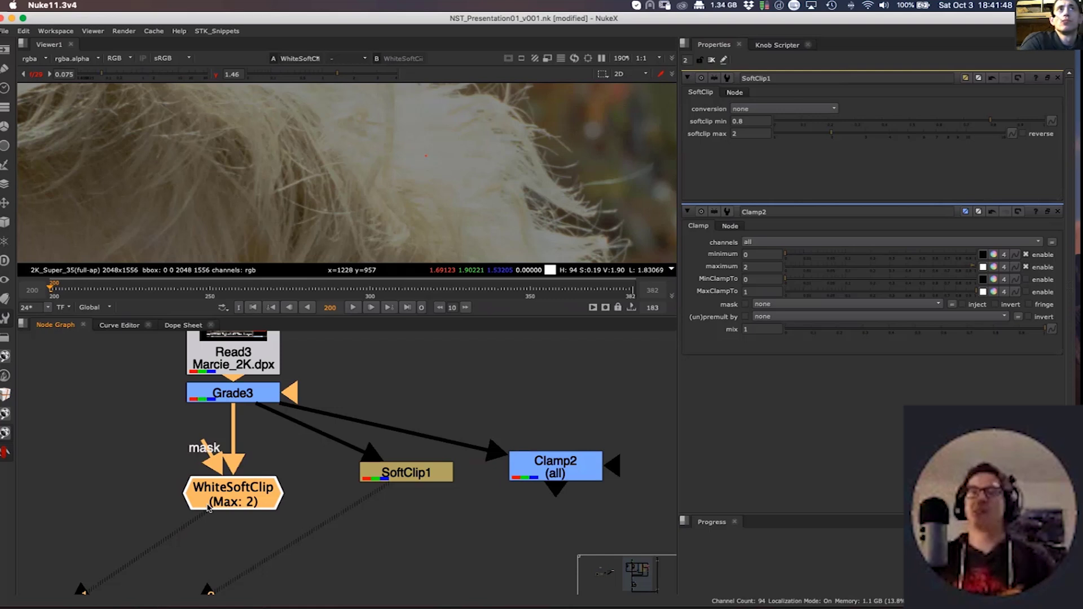
double_click(266, 509)
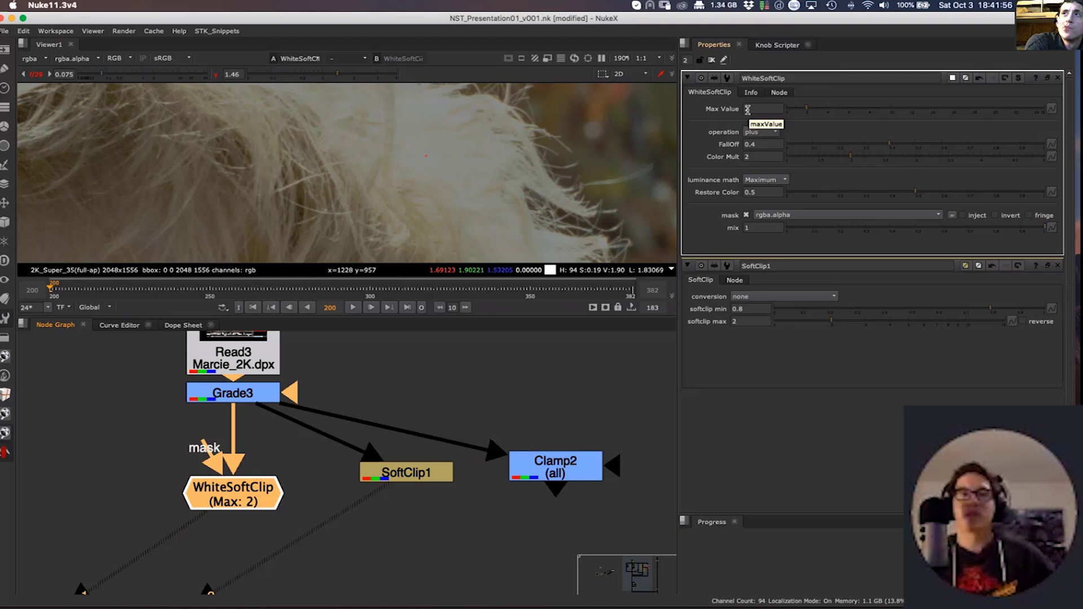
Add an apeGlow node beside WhiteSoftClip and connect its img input to Read3
middle_drag(34, 489, 131, 465)
click(127, 466)
key(Tab)
text(apglo)
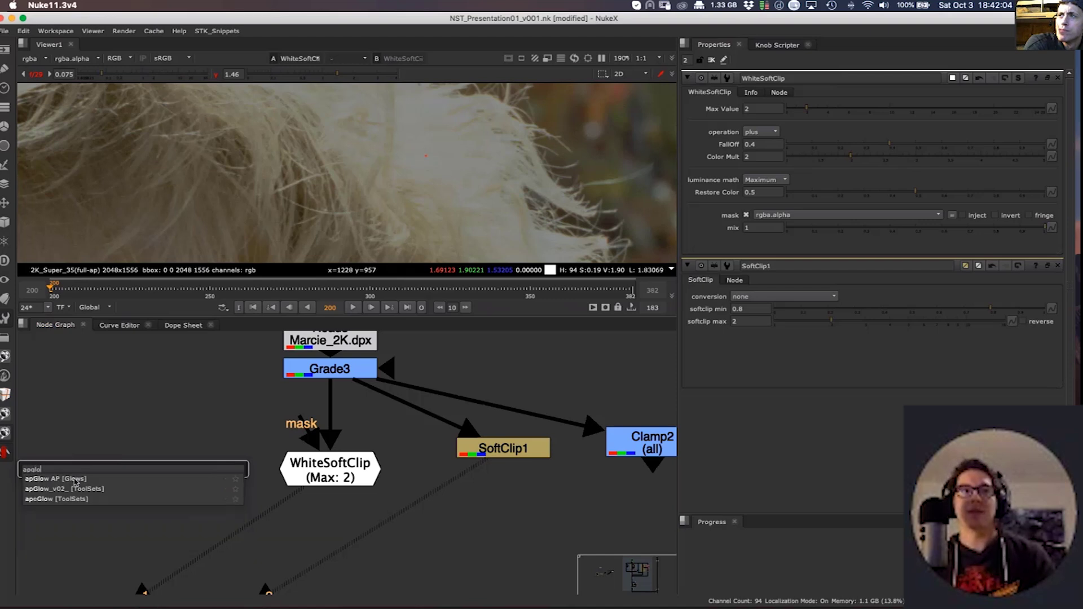
click(75, 479)
drag(207, 439, 316, 345)
Display apeGlow's output with the whole image fitted in the viewer, and reset viewer gain and gamma to default
key(1)
key(f)
click(36, 74)
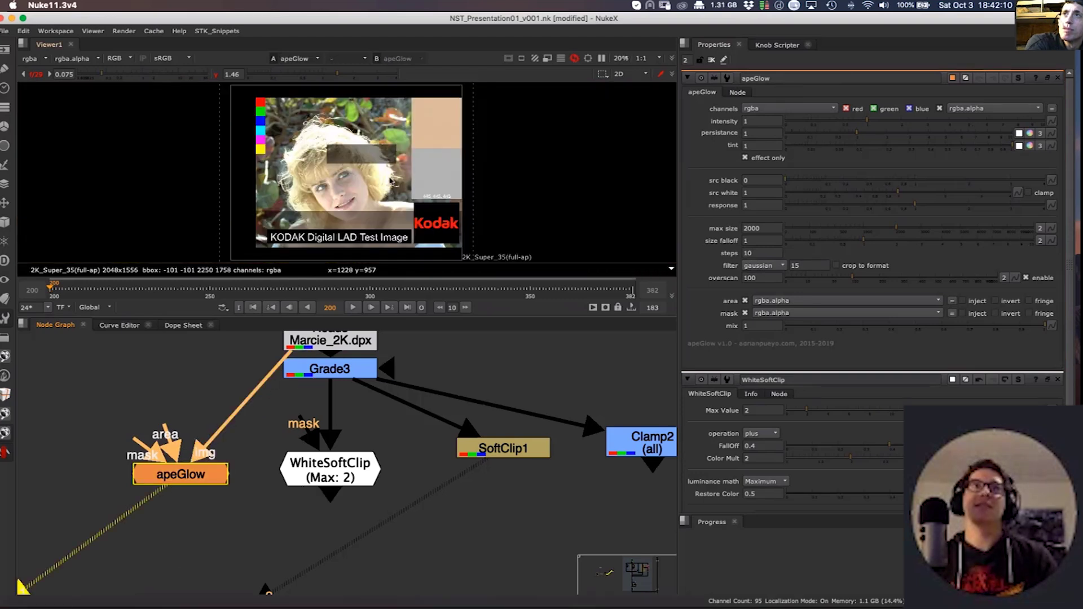
super+click(336, 71)
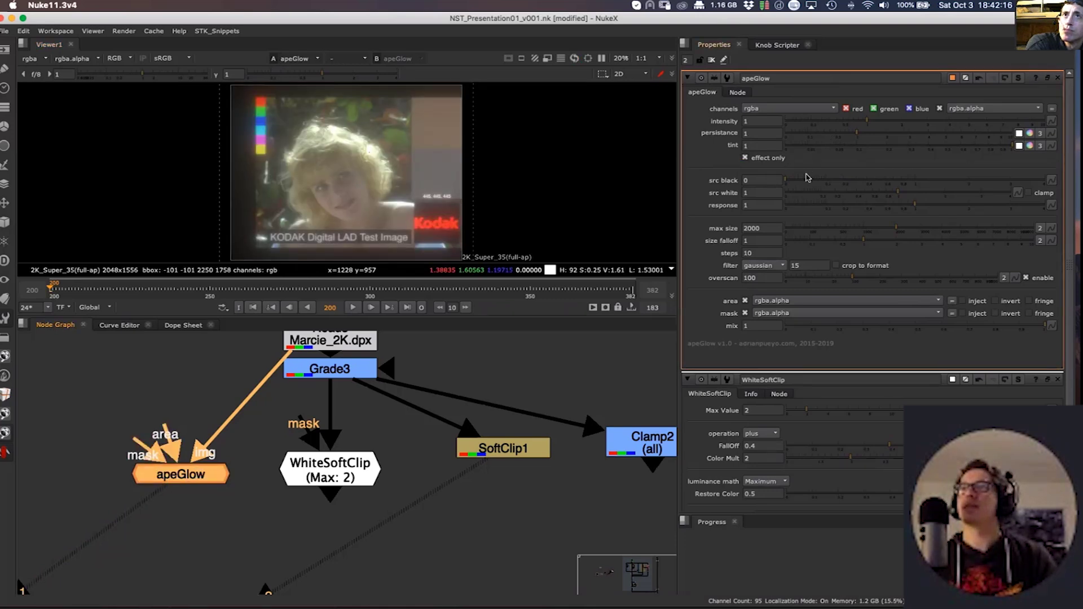
Set apeGlow's src black to 0.285 and turn off effect only
click(857, 181)
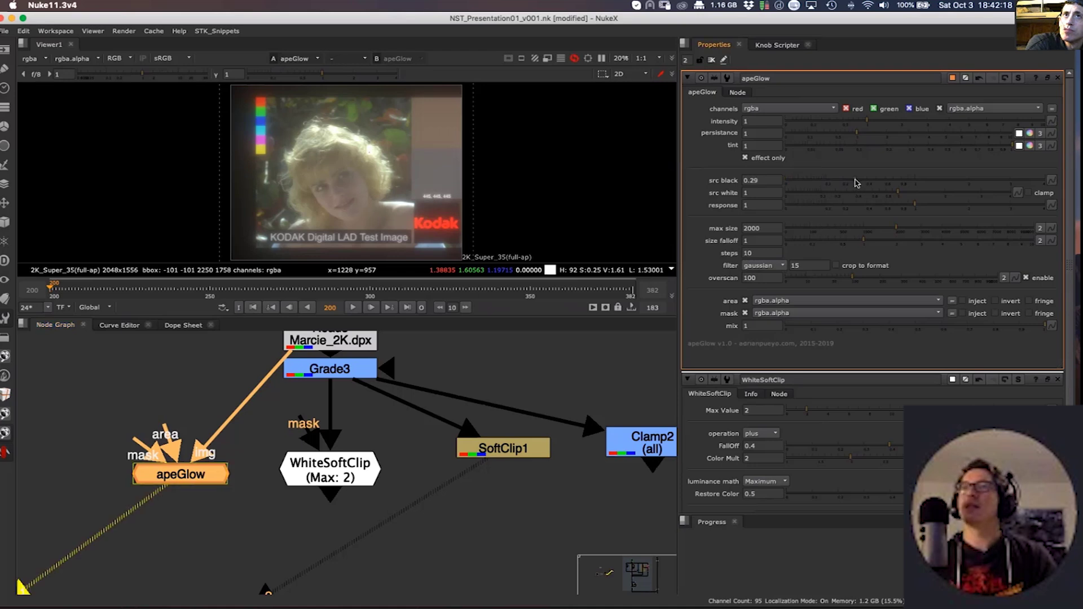
click(852, 181)
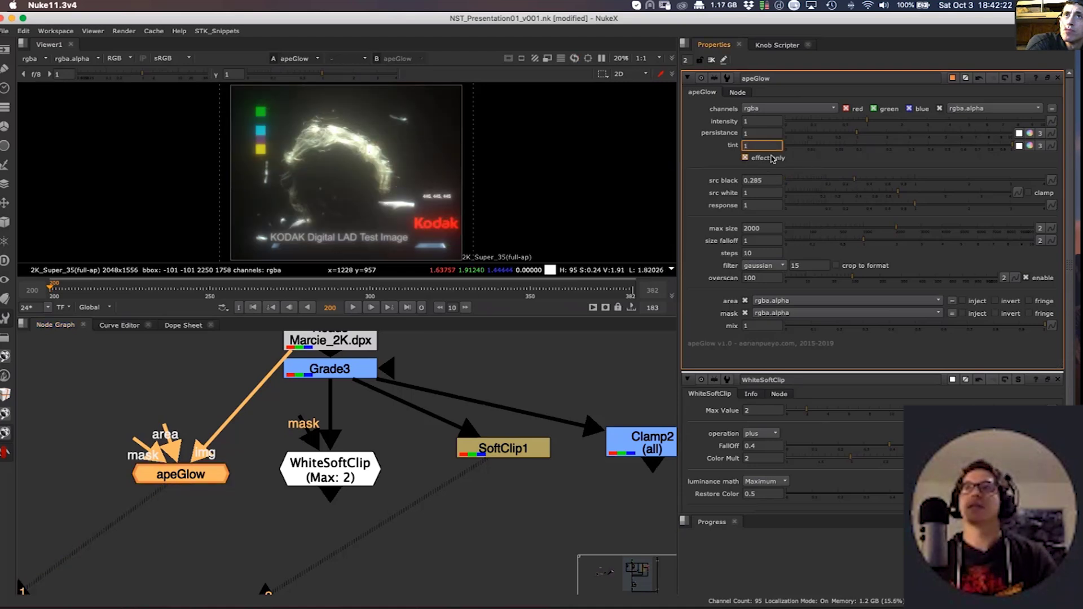
click(761, 160)
Toggle apeGlow off and on to compare the image with and without the glow
key(d)
key(d)
key(d)
key(d)
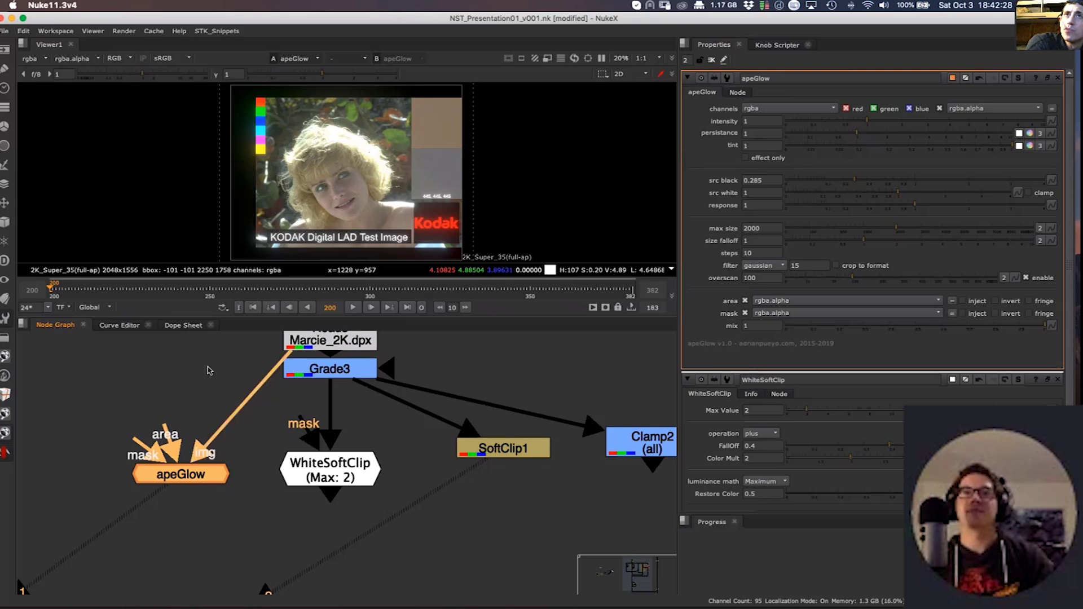
Add a luminance Keyer fed by Read3, display its alpha, and raise range point A to about 0.247
middle_drag(208, 370, 193, 435)
key(Tab)
text(keyer)
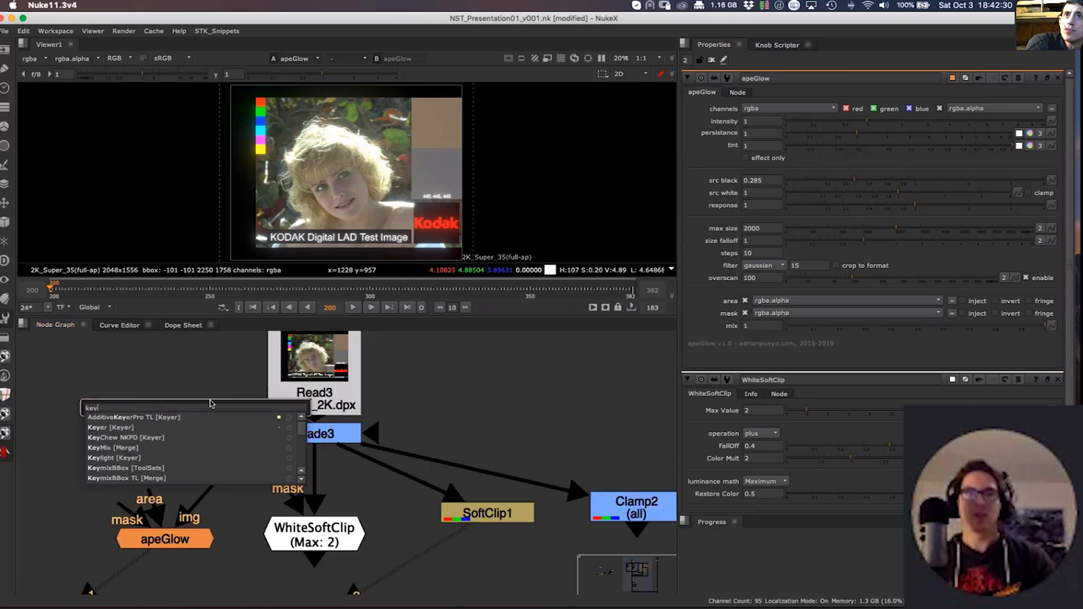
click(125, 431)
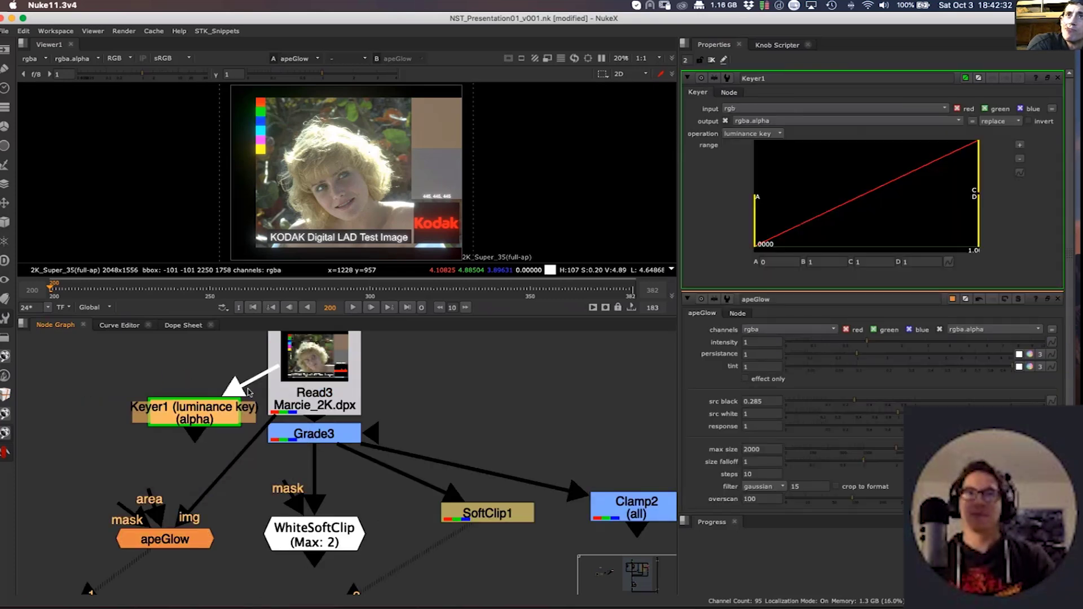
key(1)
key(a)
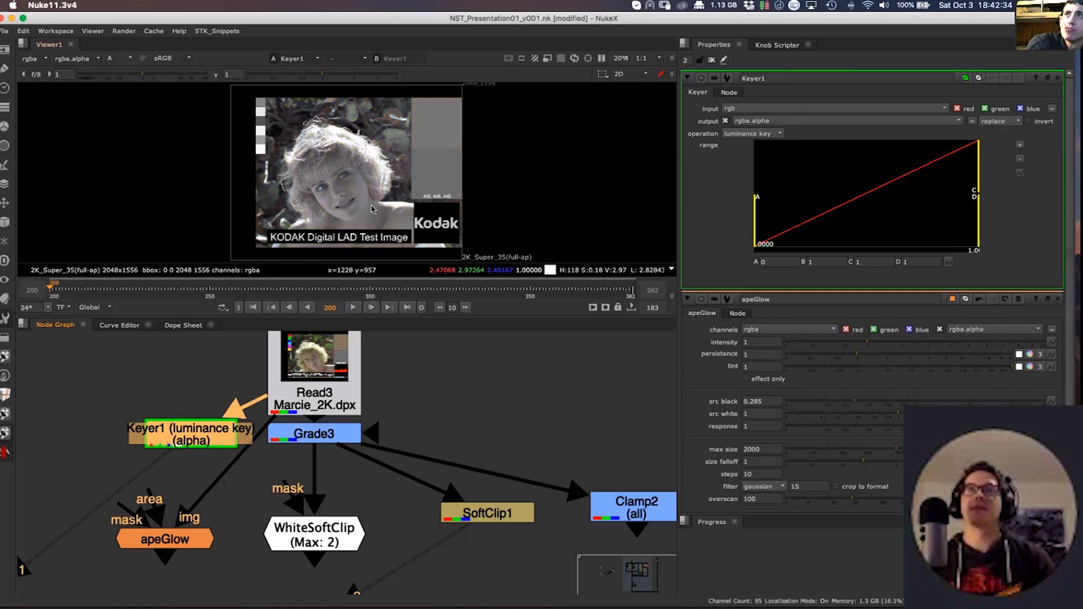
drag(756, 220, 766, 220)
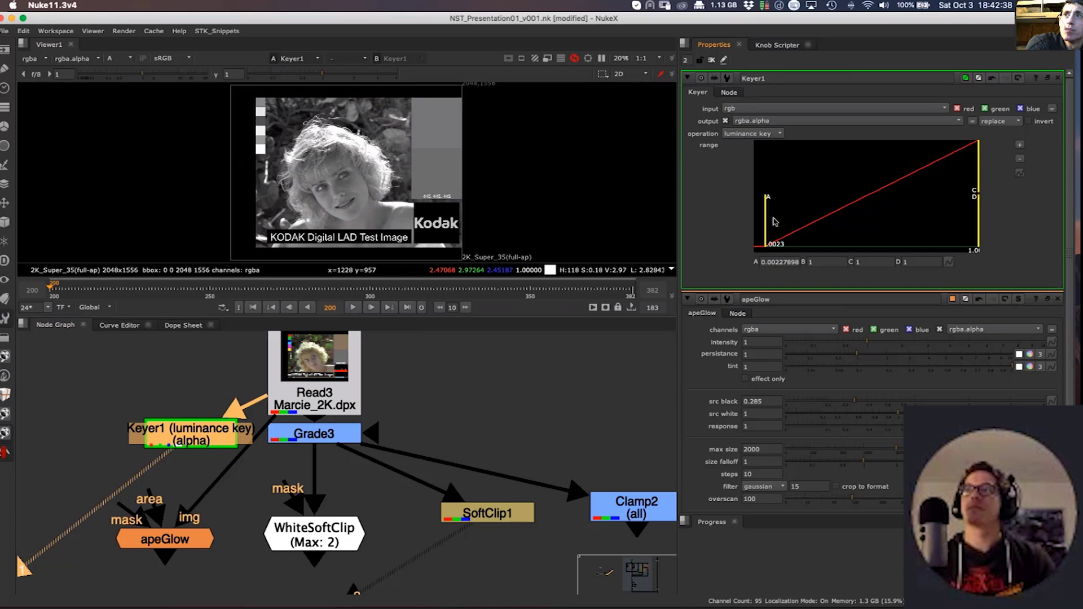
drag(765, 223, 867, 223)
Connect Grade3's mask input to the luminance keyer and set Grade3's multiply to 10
drag(372, 433, 214, 436)
double_click(314, 433)
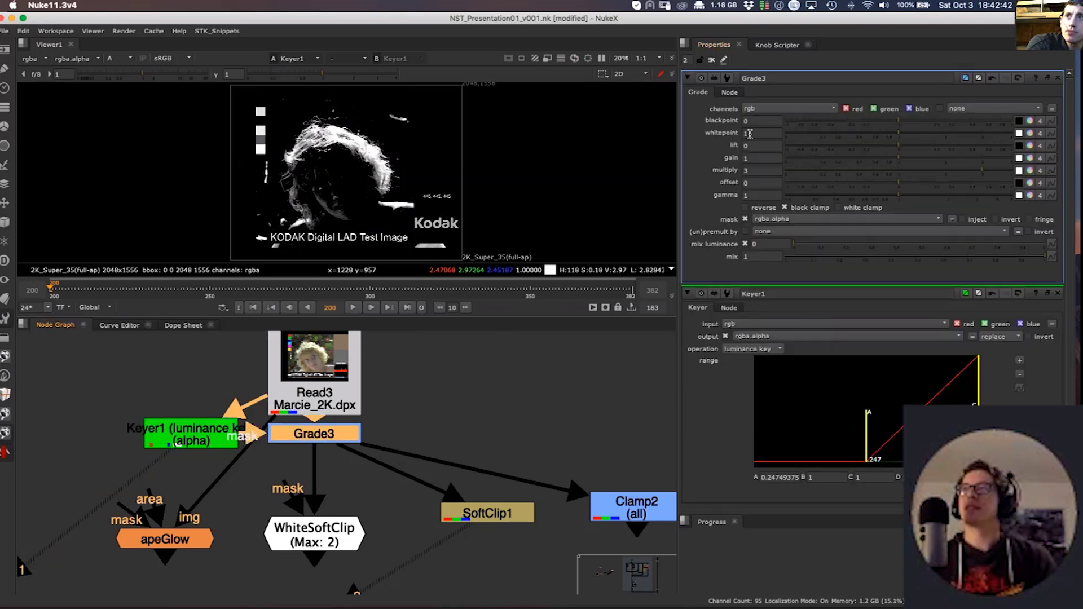
double_click(756, 171)
text(10)
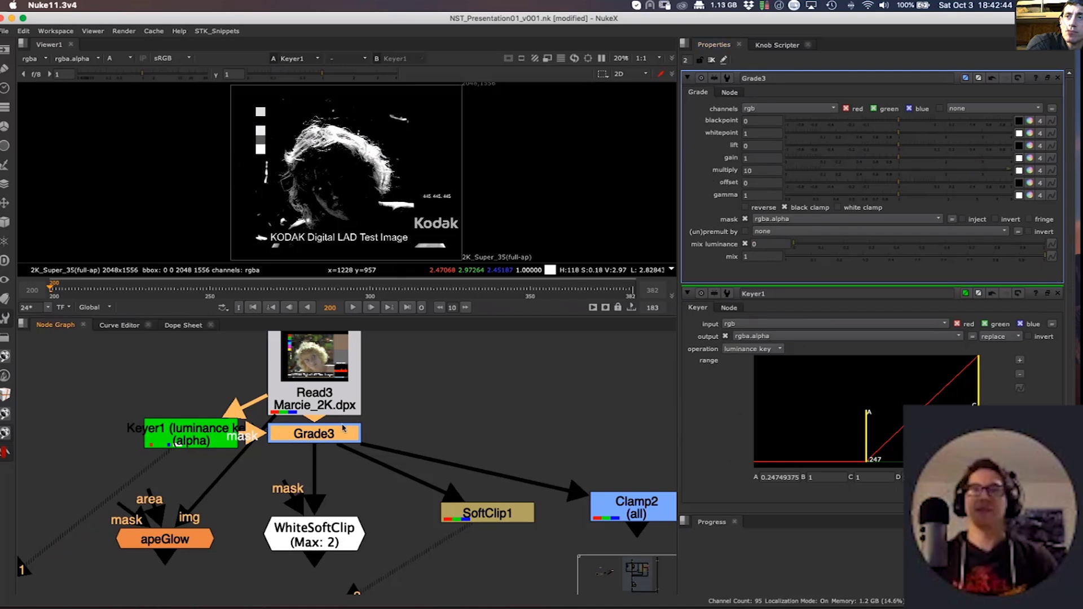
Display Grade3's colour output and toggle the node off and on to check the boosted highlights
text(1a)
click(327, 433)
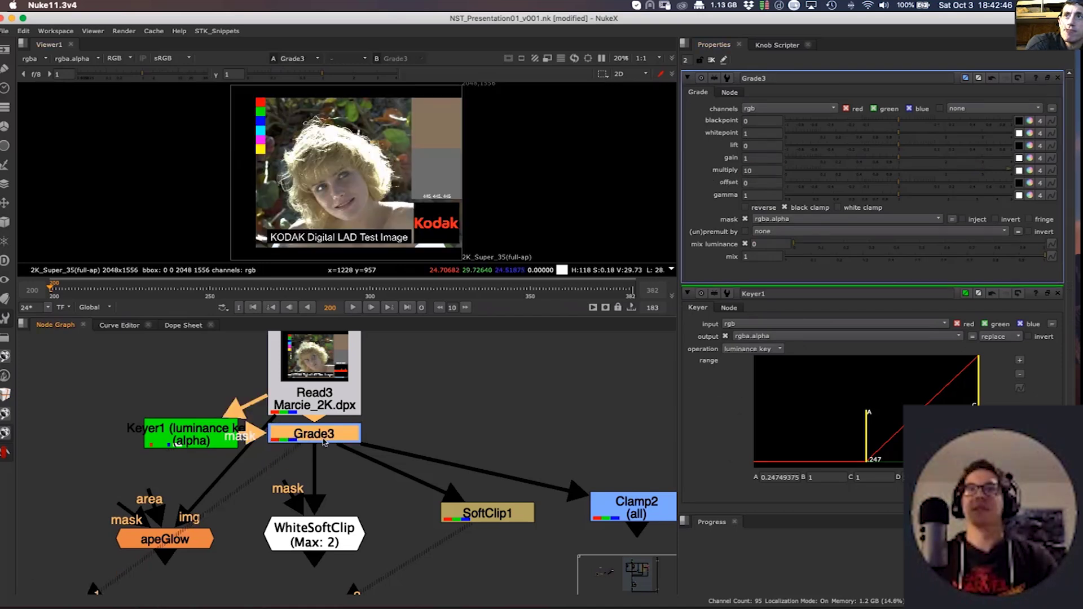
key(d)
key(d)
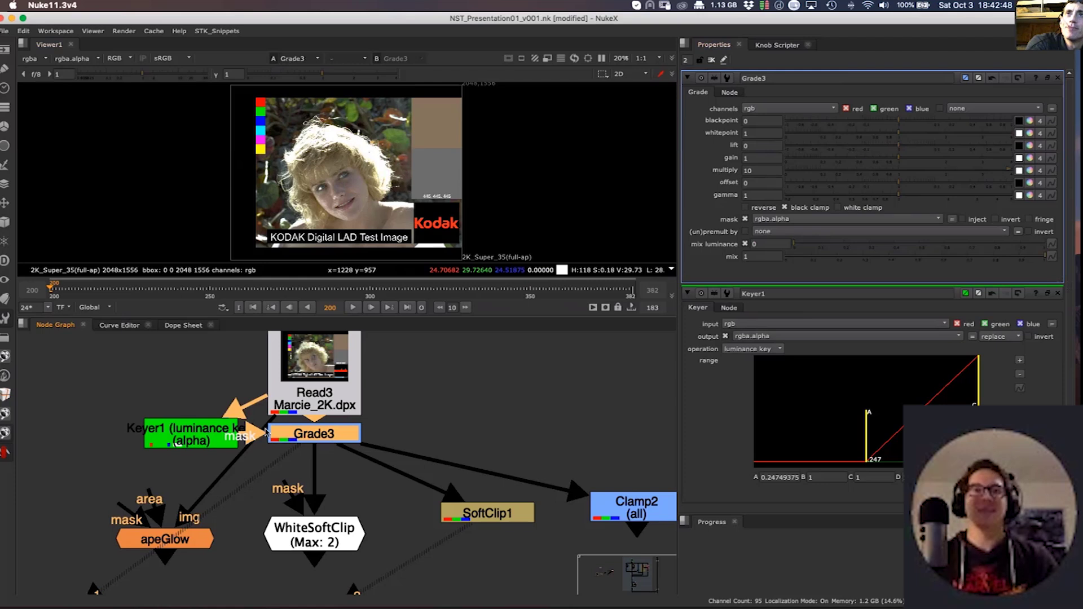
Reconnect apeGlow's img input to Grade3 and display the glow of the boosted highlights
drag(266, 426, 299, 435)
click(181, 535)
key(1)
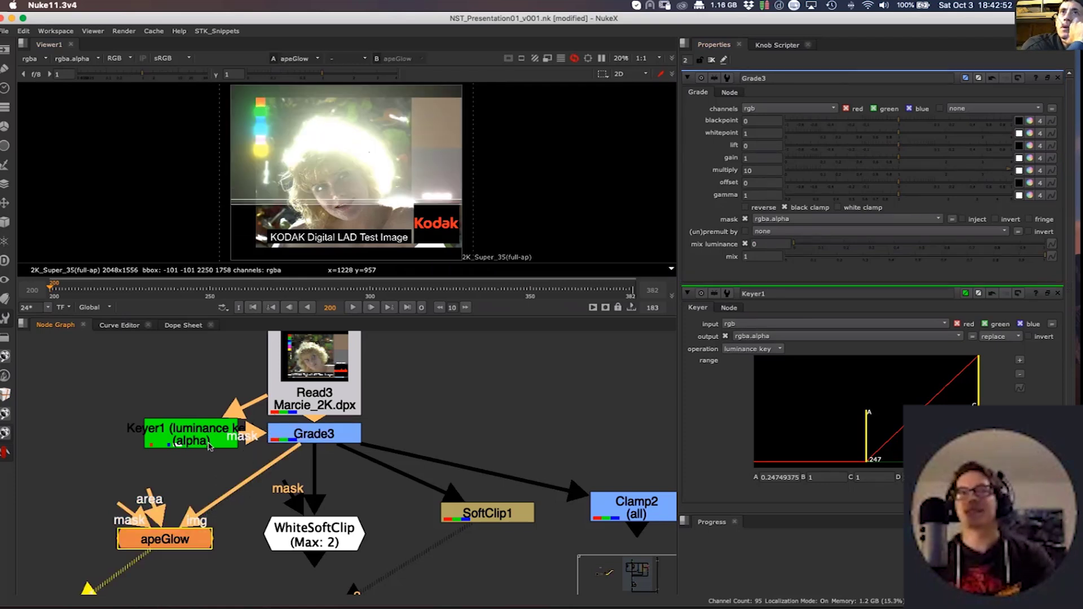
Reroute apeGlow's img input to WhiteSoftClip and tidy the positions of both nodes
drag(161, 546, 161, 553)
click(318, 516)
drag(288, 458, 310, 528)
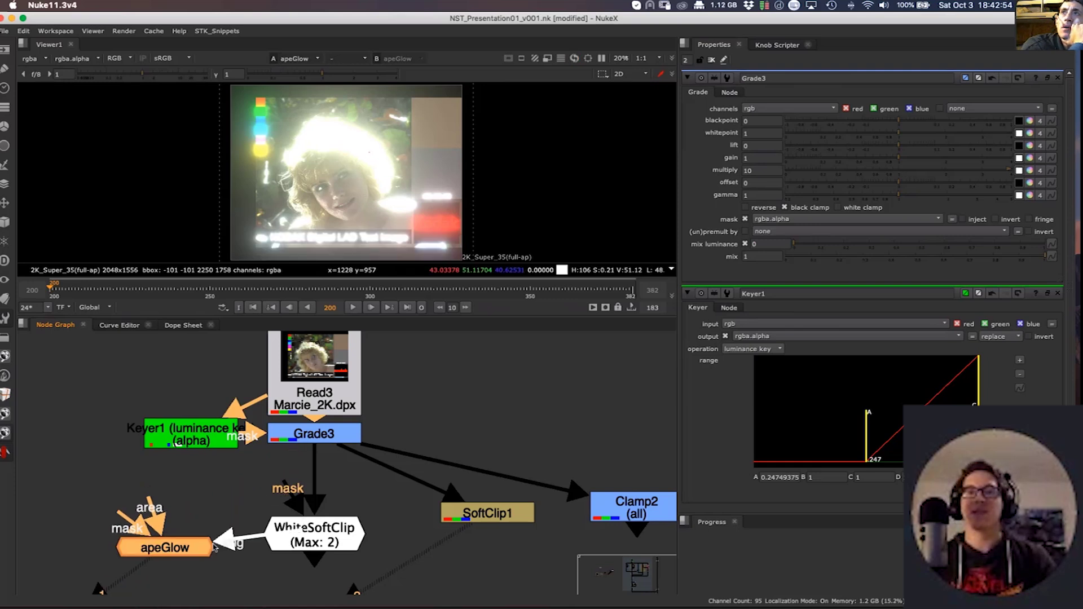
drag(166, 546, 171, 571)
middle_drag(201, 506, 221, 438)
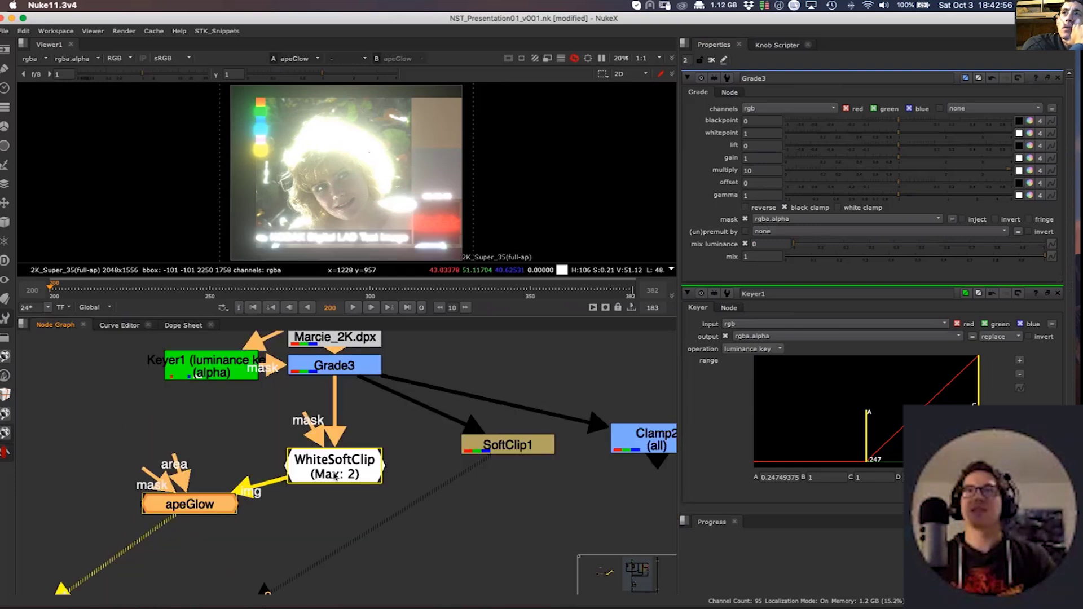
drag(349, 474, 348, 460)
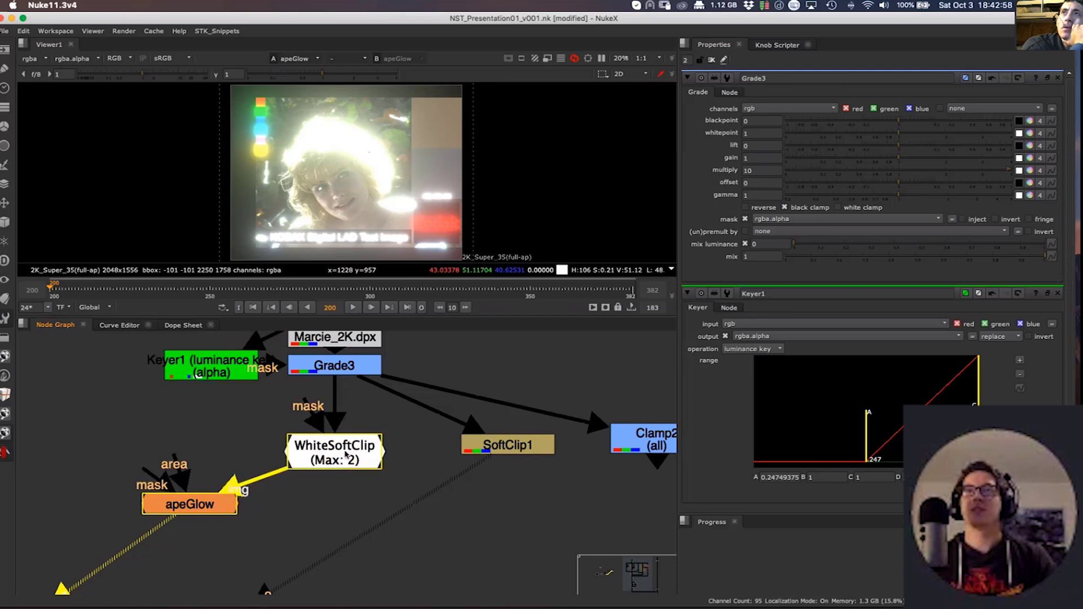
Set WhiteSoftClip's Max Value to 4 and move apeGlow slightly lower in the node graph
double_click(349, 460)
double_click(756, 109)
text(4)
key(Return)
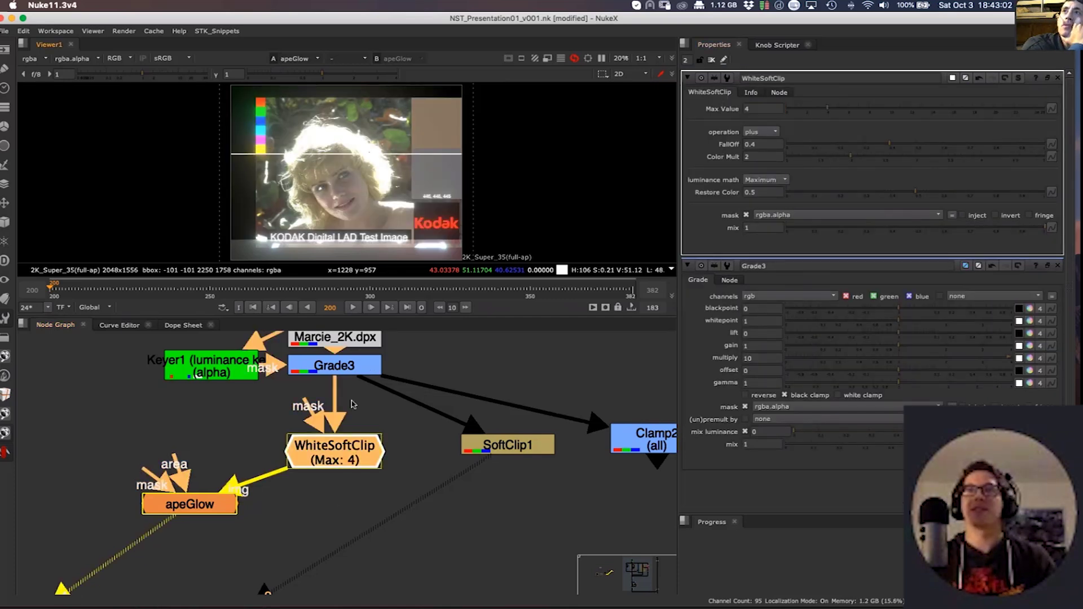
click(288, 533)
drag(196, 506, 204, 525)
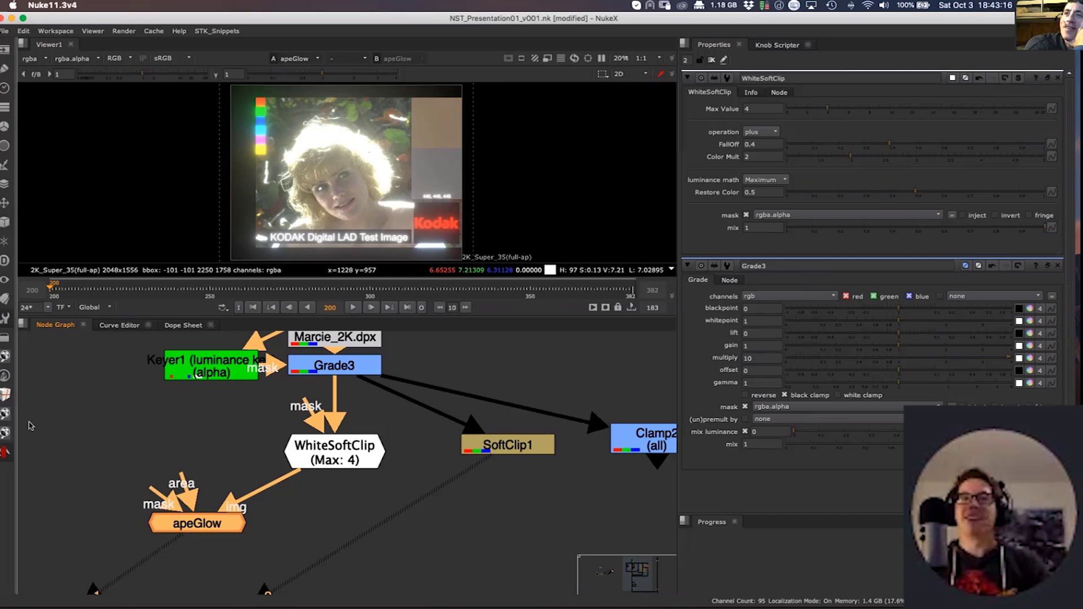
Toggle WhiteSoftClip off and on to compare its effect on the glow
click(344, 460)
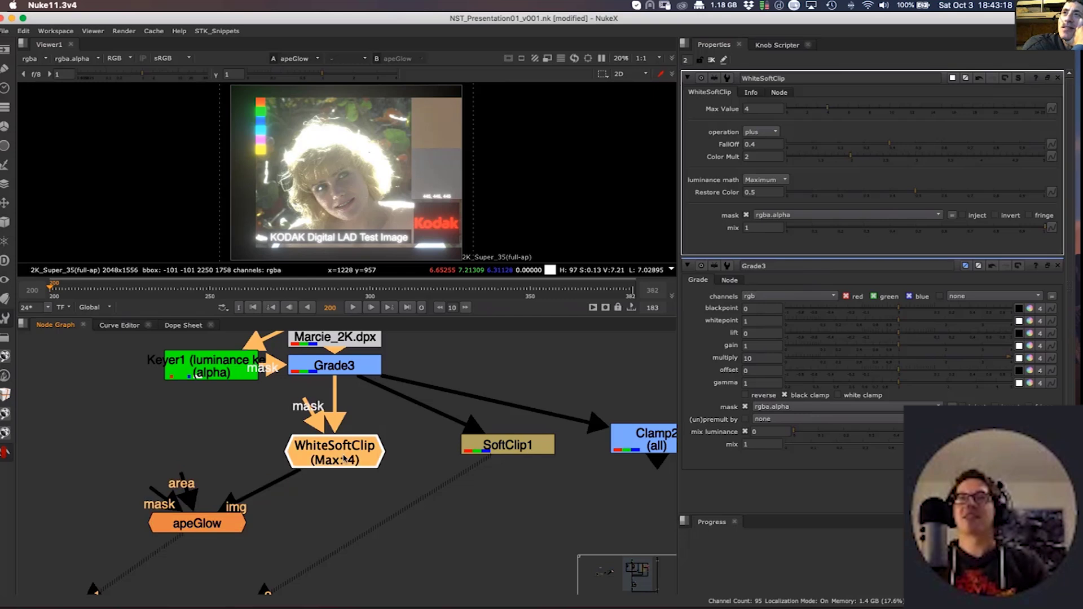
key(d)
key(d)
key(d)
key(d)
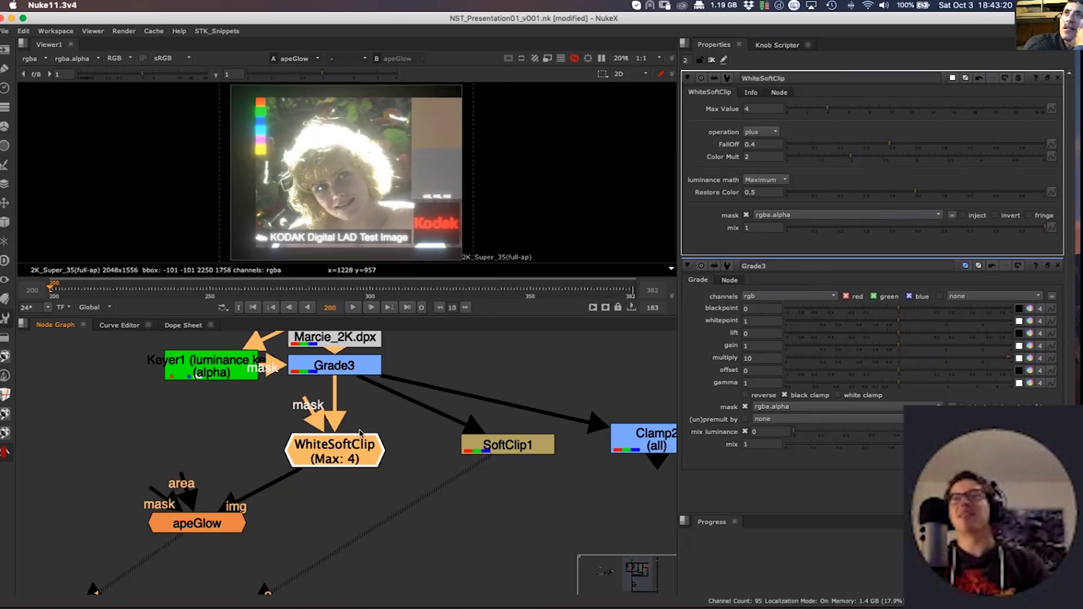
click(423, 350)
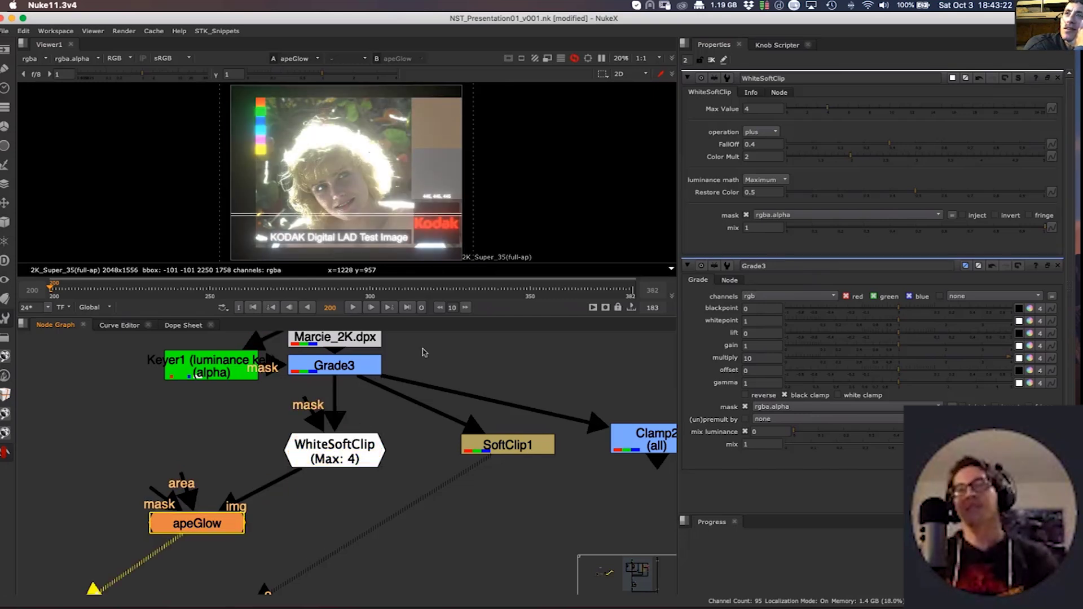
Extract apeGlow from the tree so that it is disconnected from WhiteSoftClip
drag(277, 397, 265, 395)
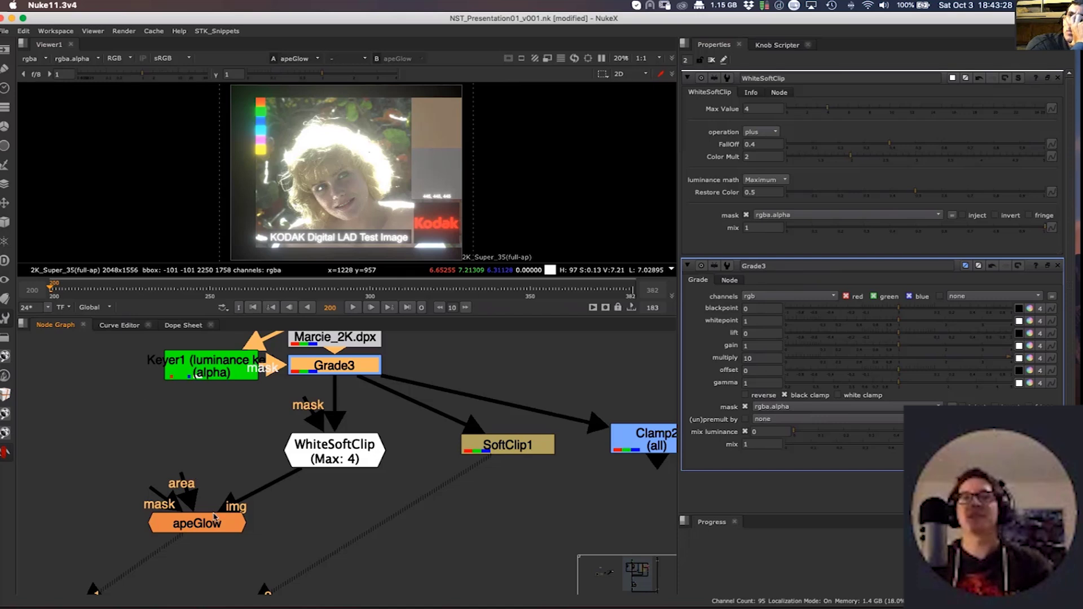
drag(215, 518, 241, 508)
scroll(260, 510, down, 5)
key(ctrl+shift+x)
scroll(339, 466, right, 2)
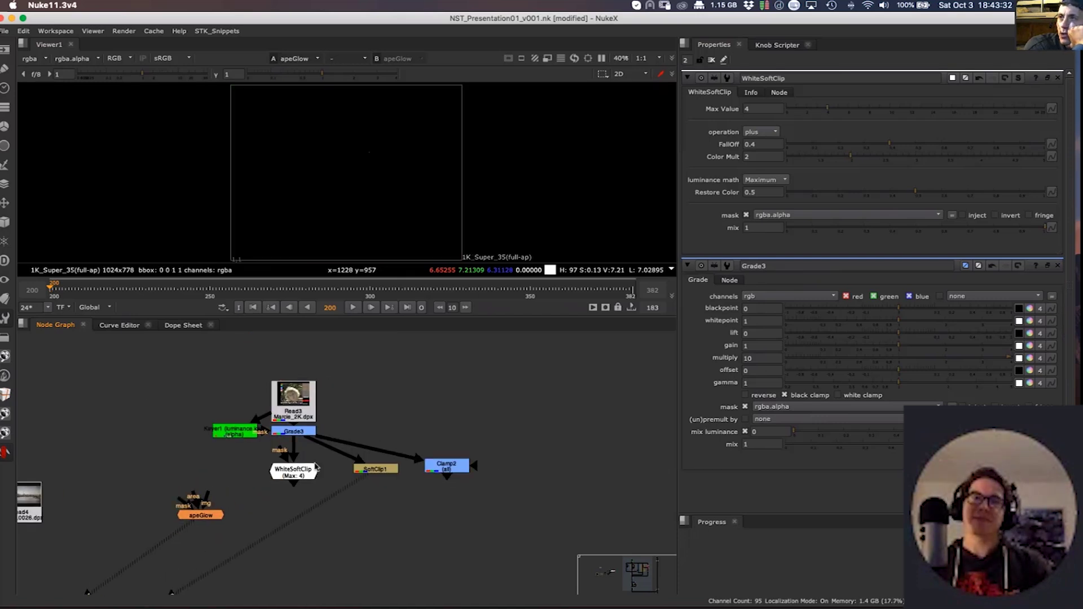
Spread out the Read3 example tree, widening the gaps between Read3, Grade3, the keyer and the clip nodes
scroll(316, 465, right, 3)
drag(476, 394, 98, 533)
click(457, 458)
scroll(290, 451, right, 1)
scroll(290, 451, up, 1)
drag(231, 431, 220, 404)
drag(280, 337, 68, 476)
drag(198, 451, 133, 427)
click(240, 406)
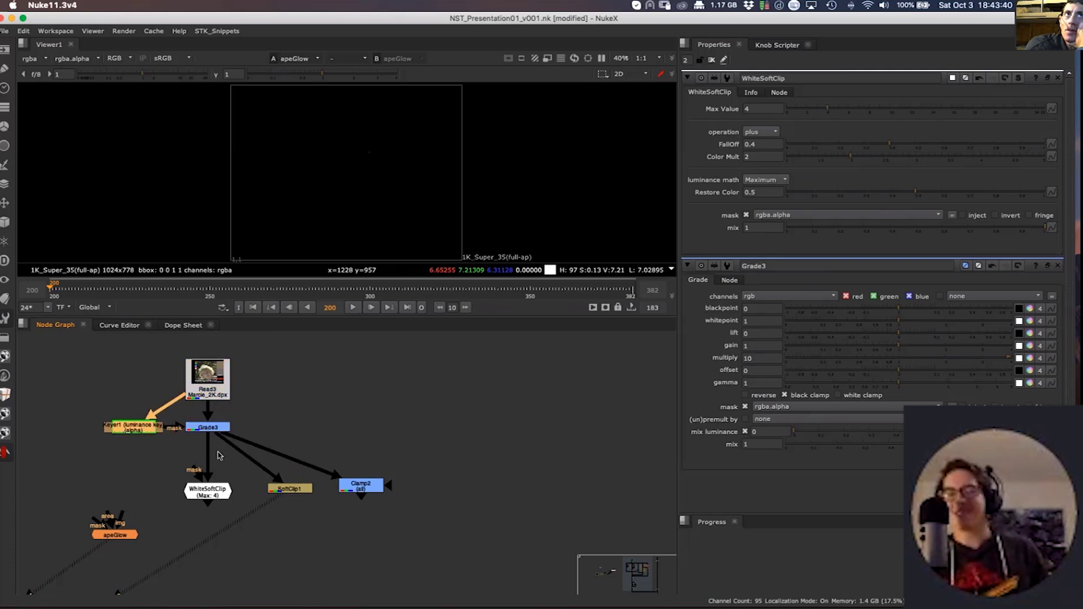
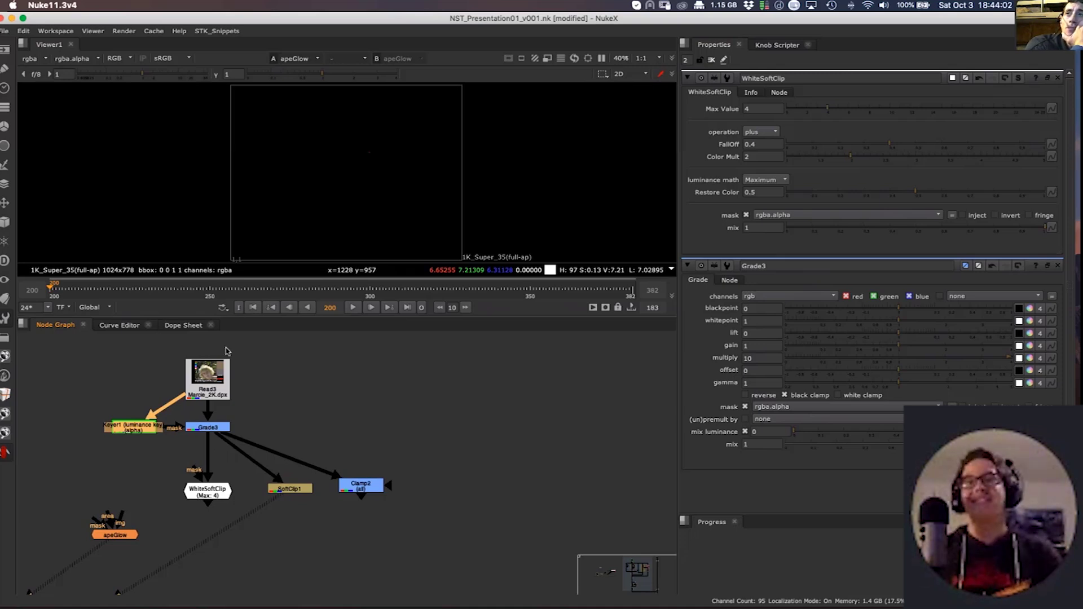
click(290, 430)
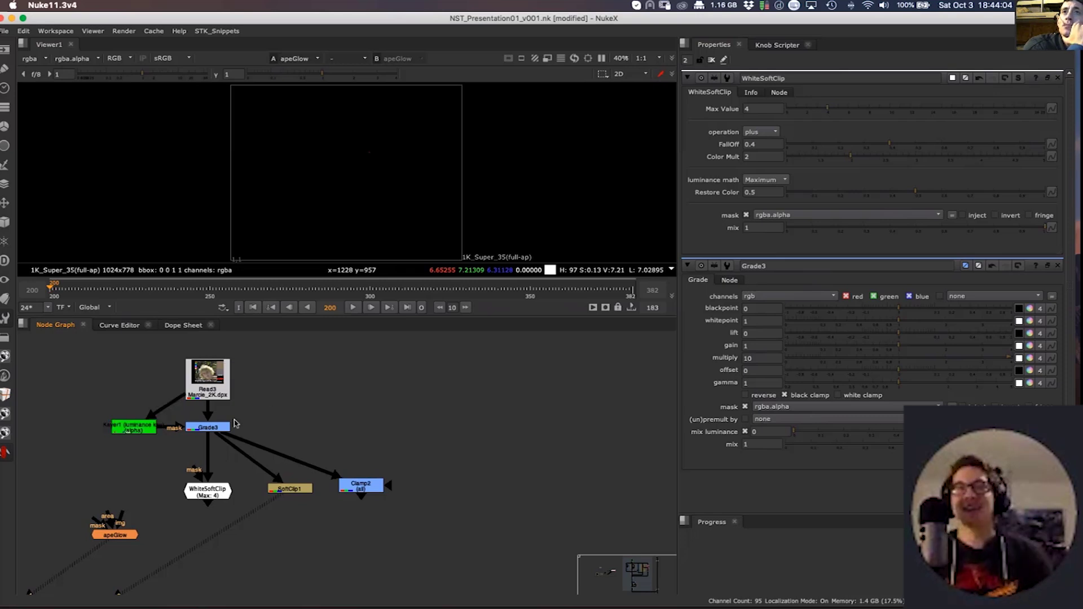
Add a Chromatik SPIN node from the toolkit's Filter category in the empty space beyond the Clamp2 node
middle_drag(336, 415, 293, 431)
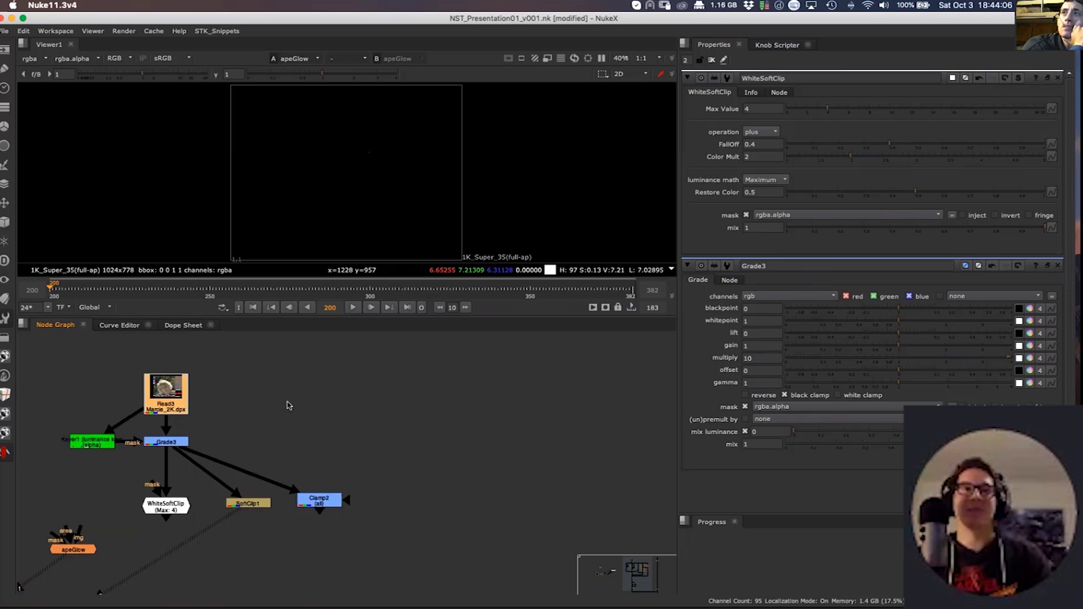
scroll(288, 406, right, 5)
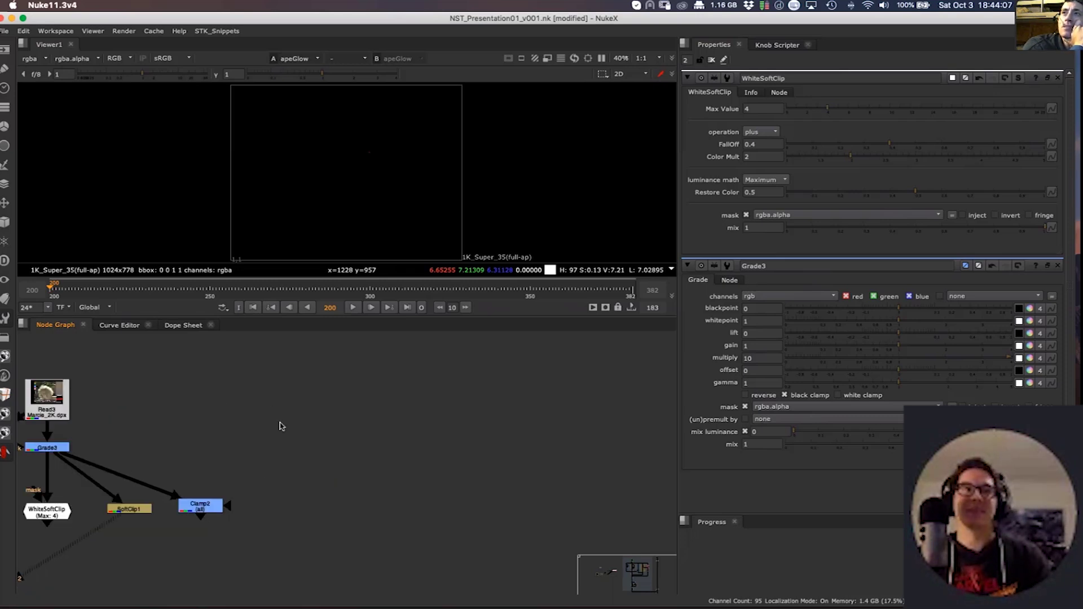
click(4, 454)
mouse_move(66, 444)
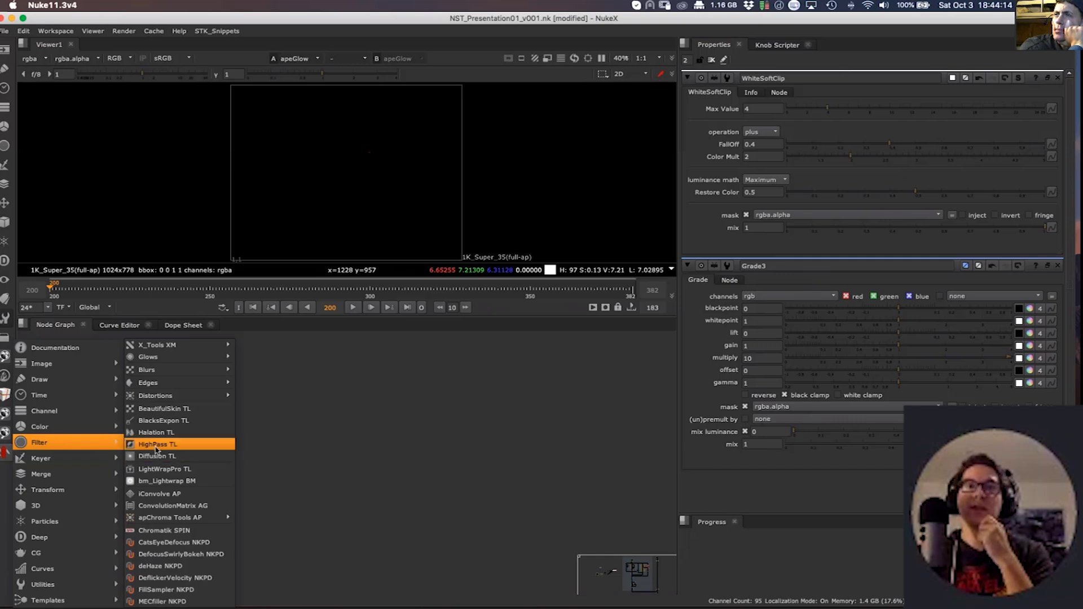
mouse_move(175, 521)
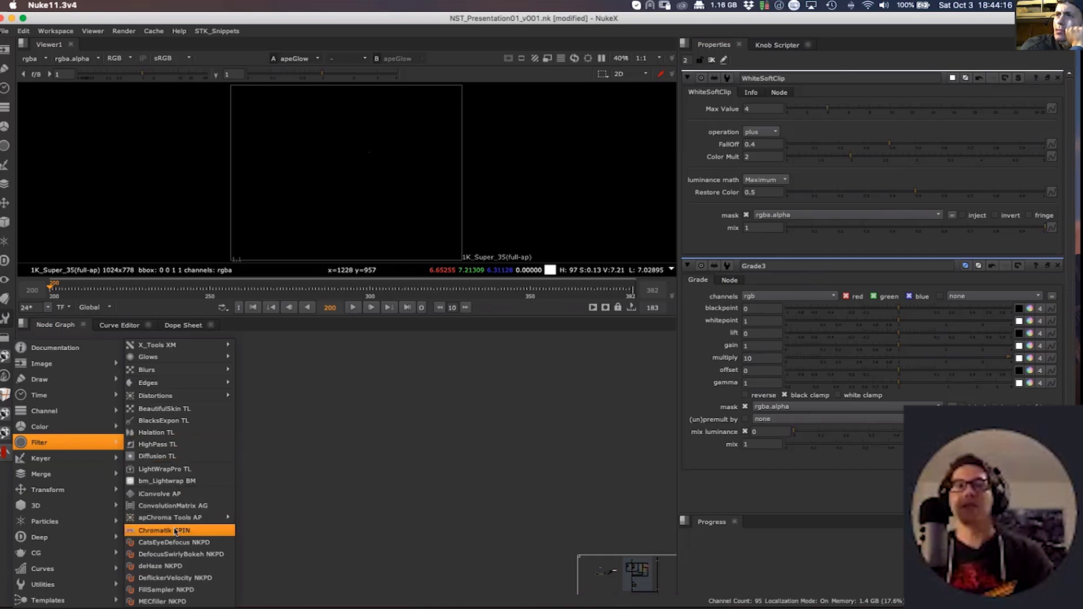
click(180, 532)
click(304, 417)
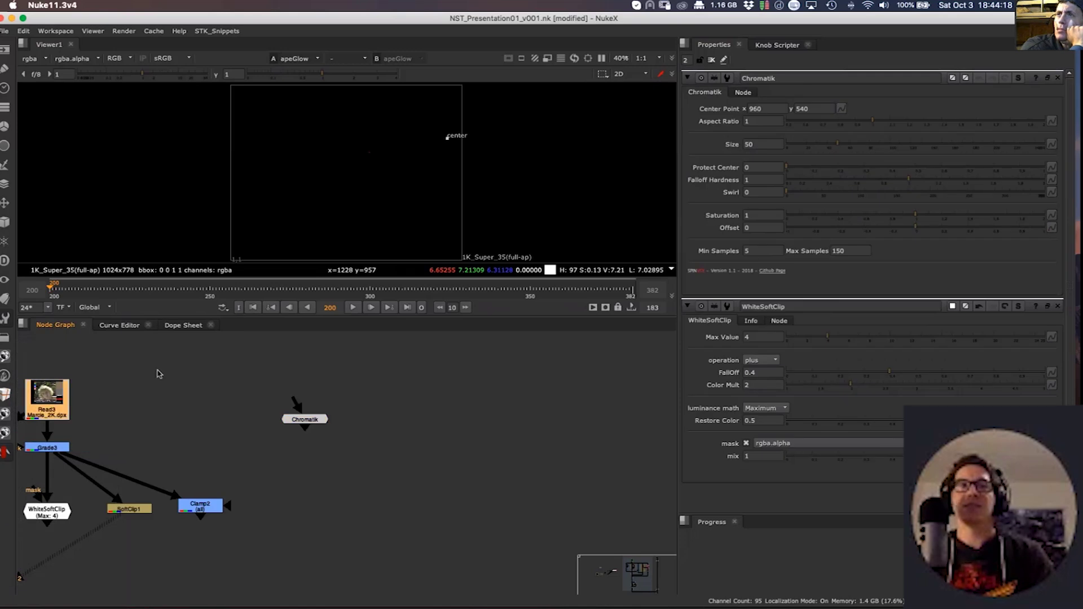
Move Read3 away from the clip nodes, connect Chromatik's input to it, and view Chromatik in the Viewer
drag(294, 401, 200, 369)
drag(316, 422, 282, 435)
key(2)
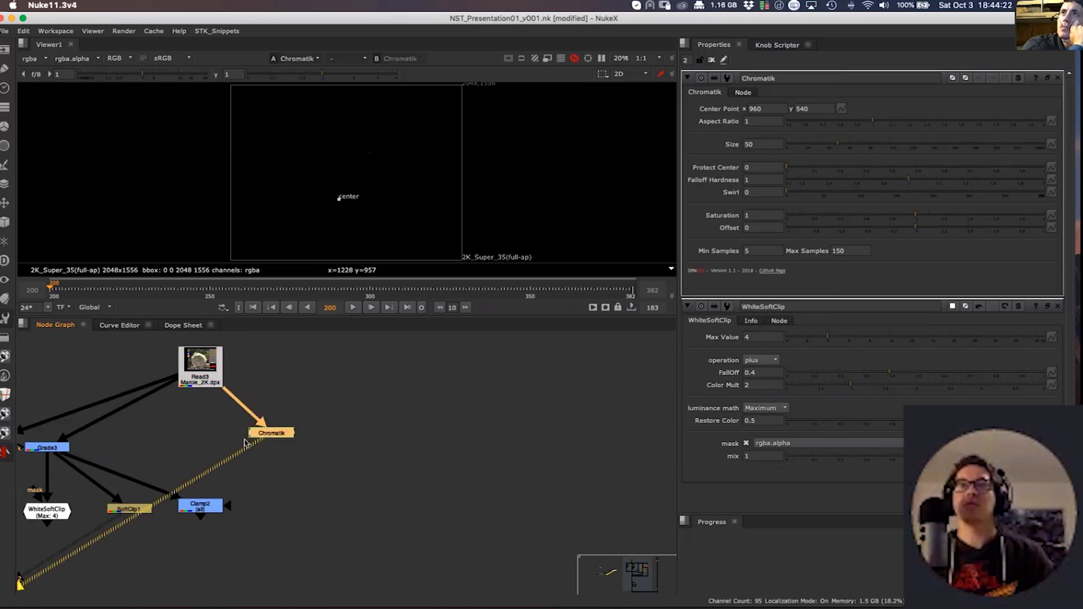
click(330, 401)
Look over the earlier example node trees in the node graph
scroll(301, 432, down, 6)
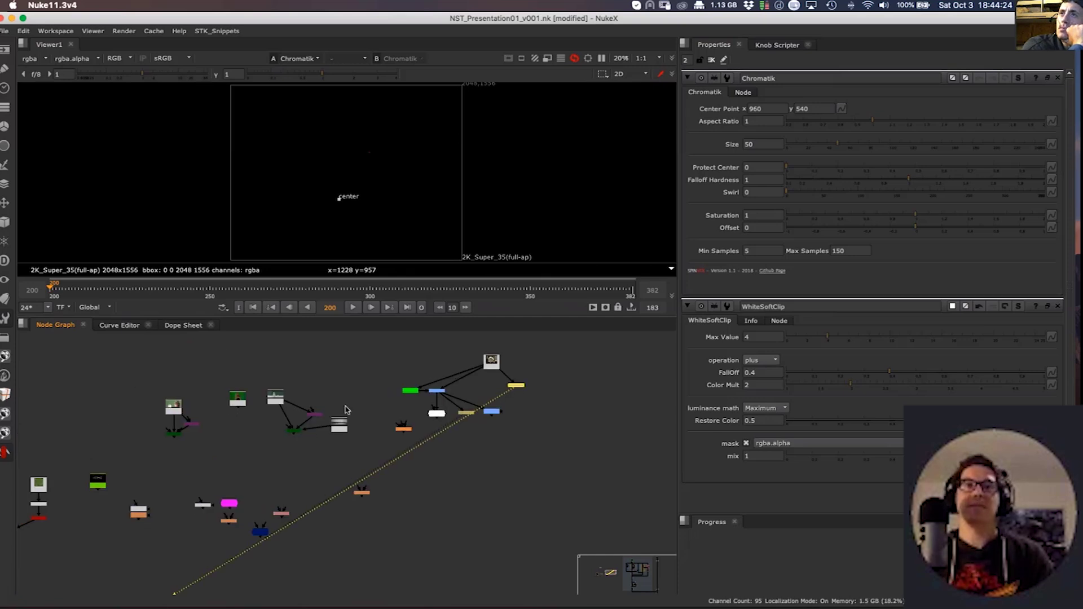
drag(212, 398, 165, 442)
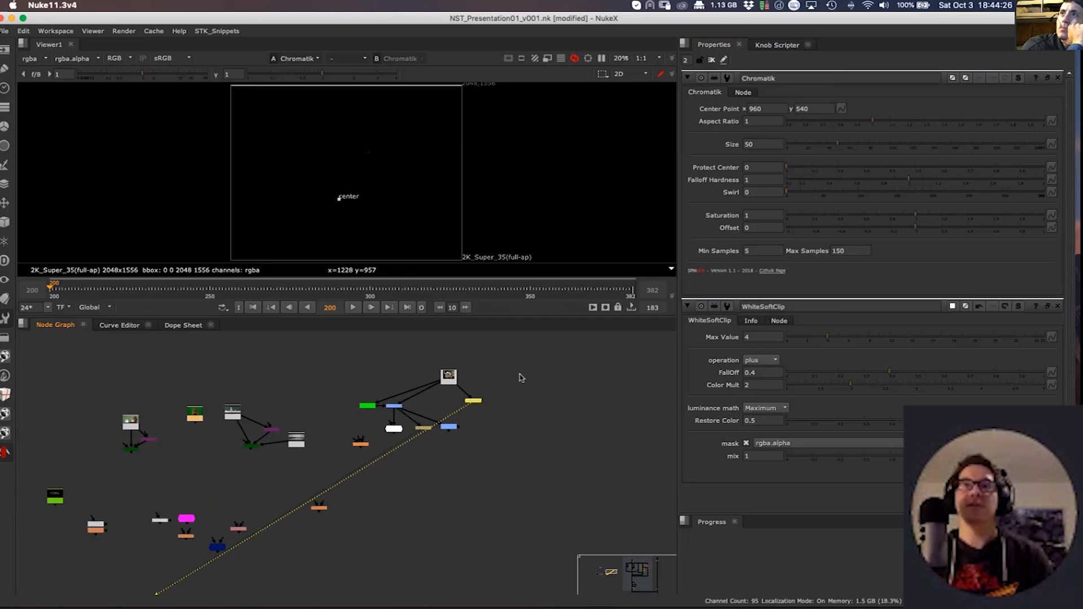
scroll(263, 439, left, 5)
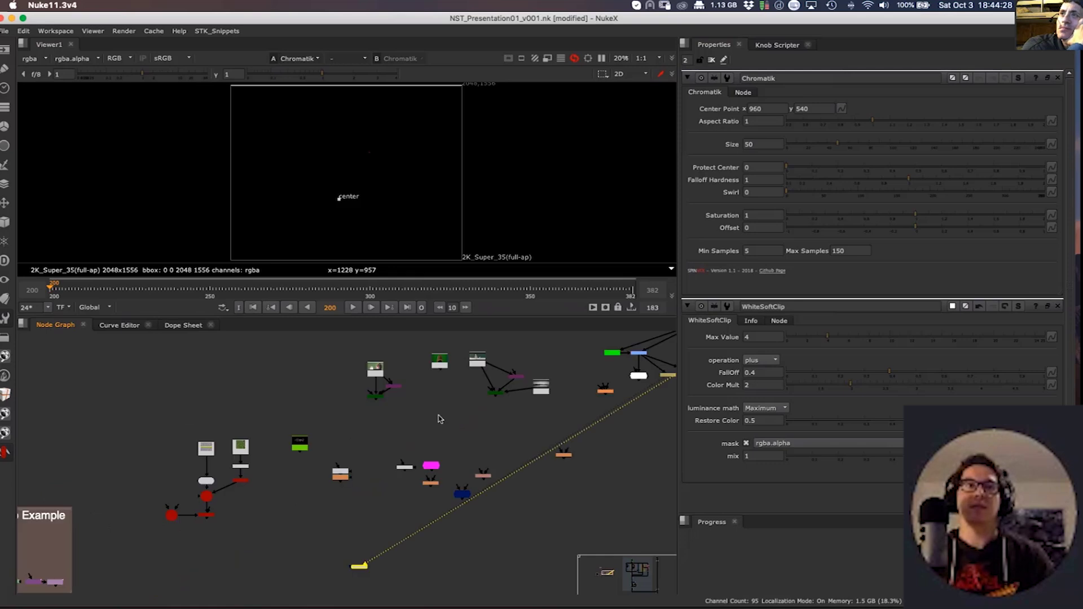
Place the HELICOPTER read node above Chromatik as its input and view the helicopter image
scroll(276, 452, down, 2)
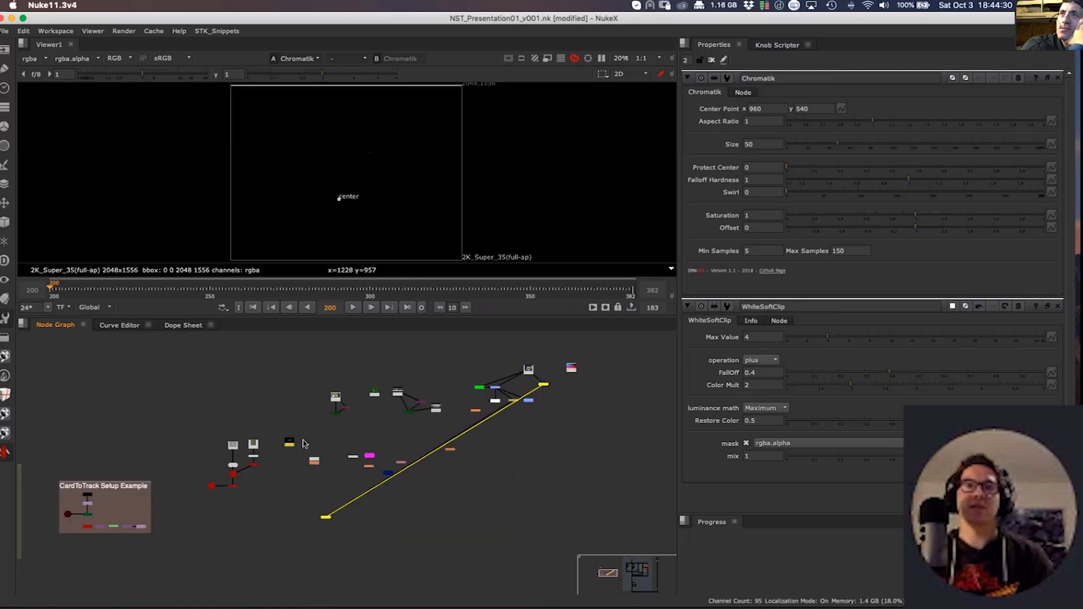
scroll(558, 377, up, 5)
drag(497, 397, 623, 395)
click(626, 397)
key(1)
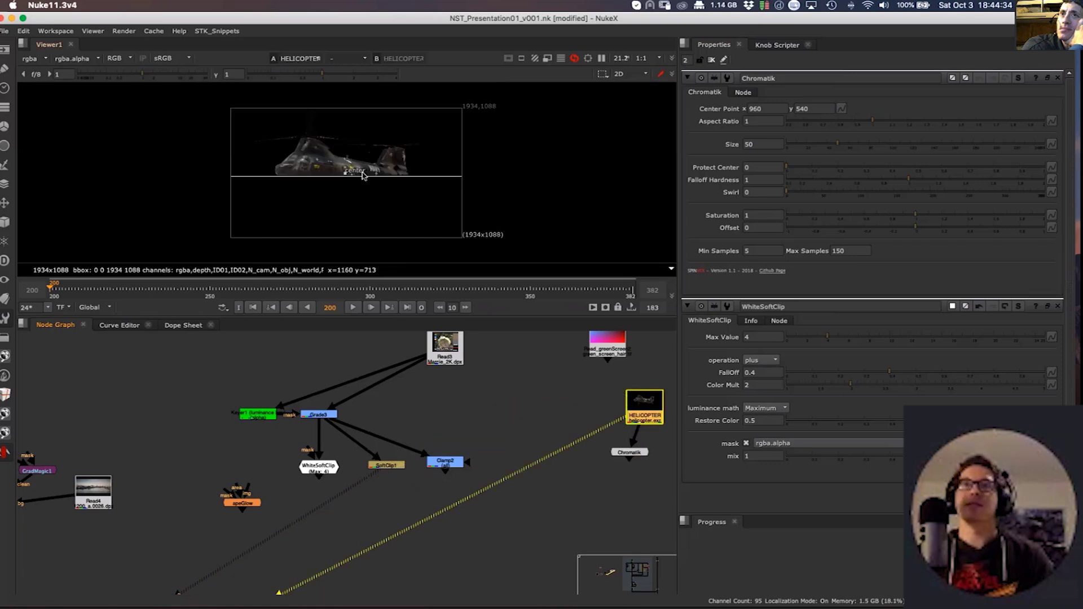
Align Chromatik beneath the HELICOPTER node and view its output close up on the fuselage
scroll(357, 137, up, 3)
scroll(357, 137, up, 2)
drag(614, 449, 631, 446)
key(1)
middle_drag(630, 446, 386, 444)
Add a CheckerBoard node beside the HELICOPTER node
click(476, 416)
key(Tab)
text(blink)
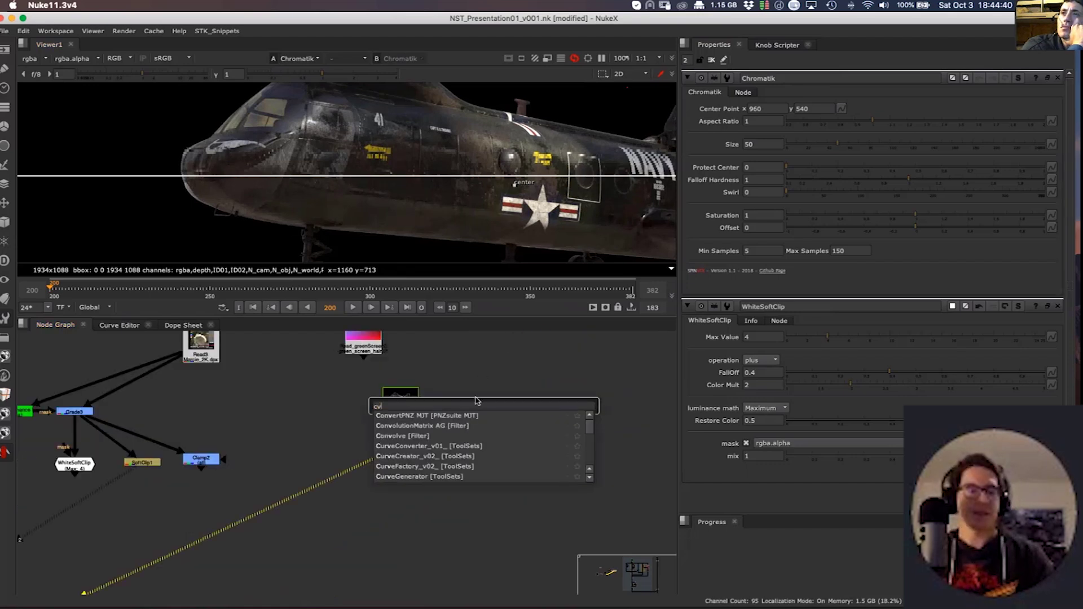
key(Return)
key(Tab)
text(check)
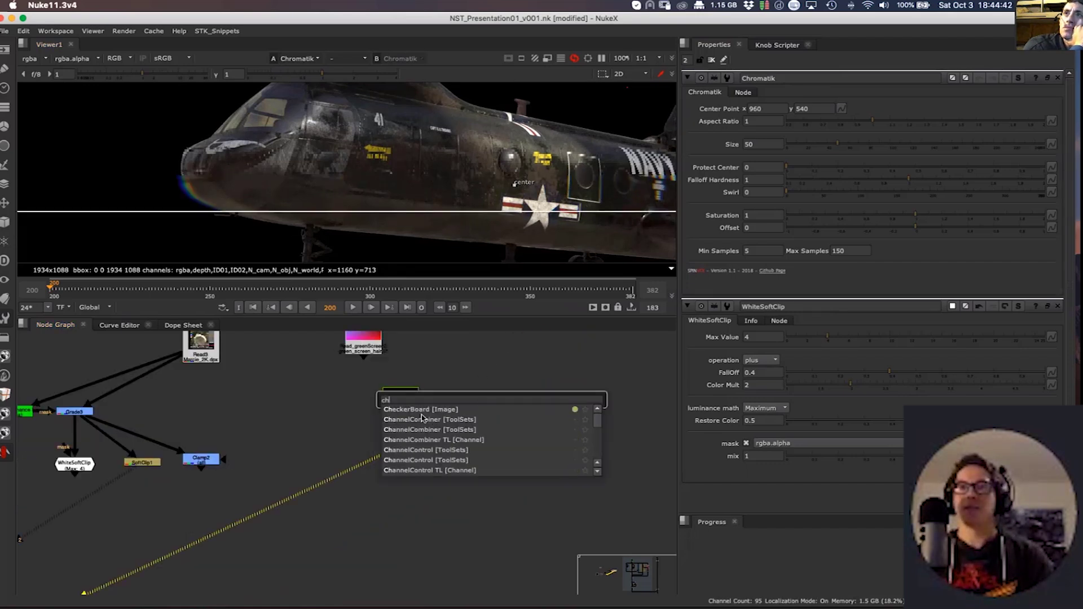
click(423, 414)
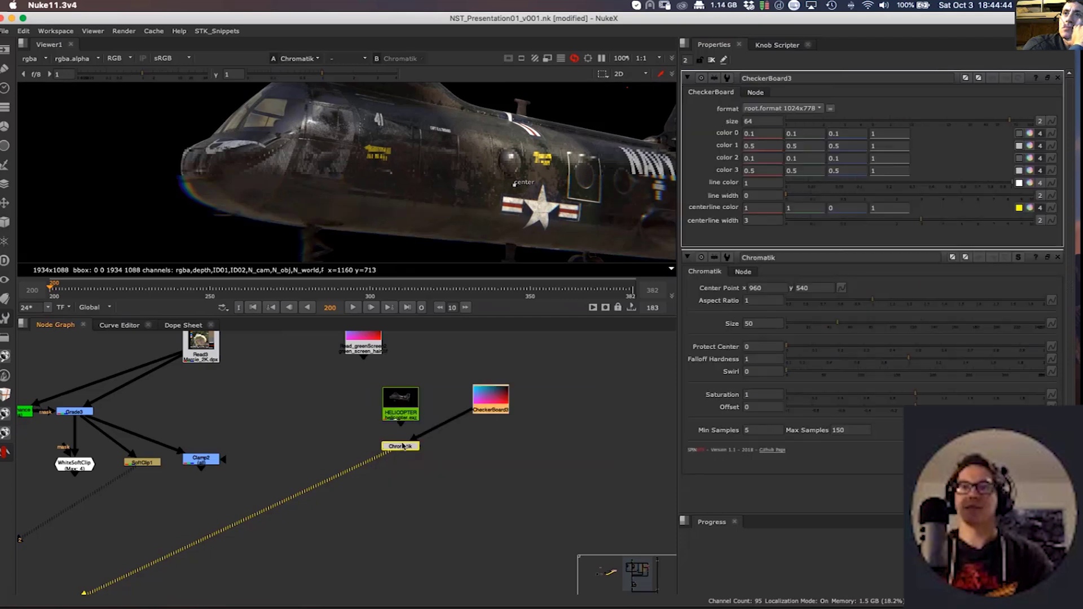
Place Chromatik under the CheckerBoard node and set its center point to x 512, y 384
drag(412, 435, 490, 439)
double_click(490, 439)
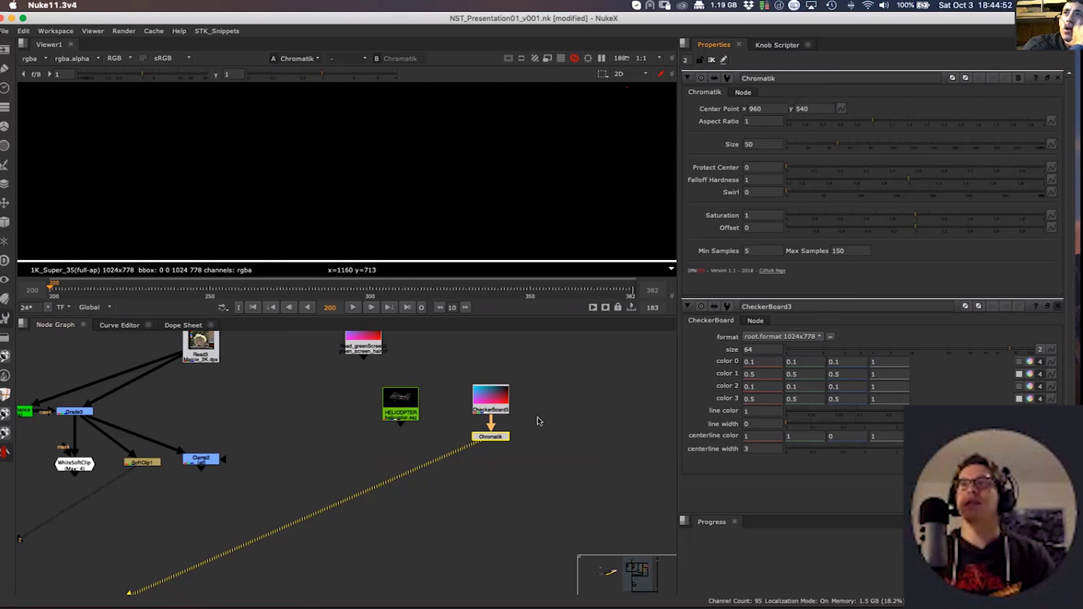
scroll(508, 186, down, 5)
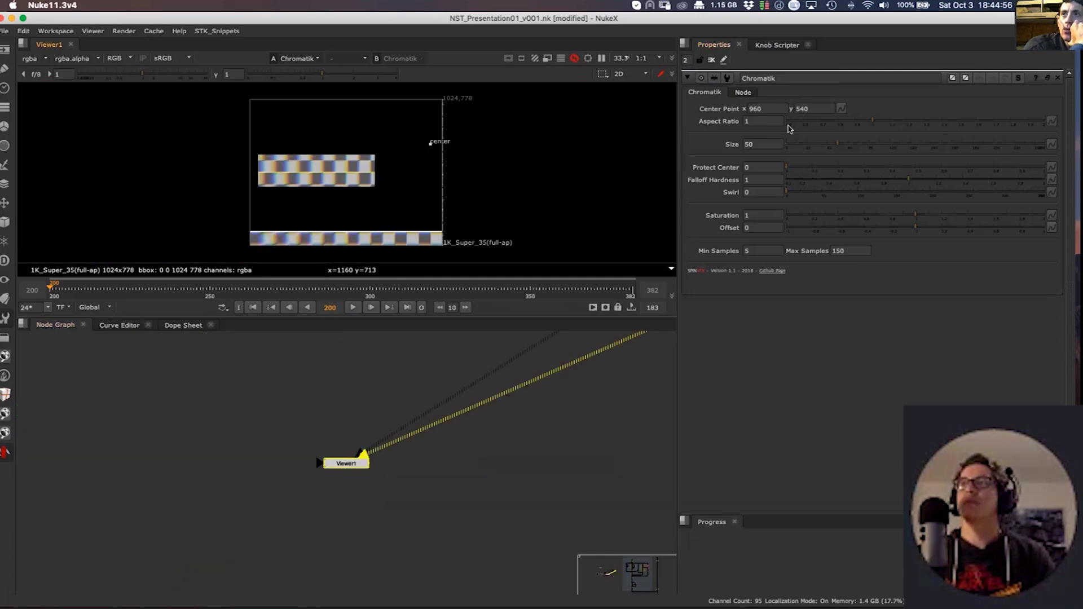
drag(429, 144, 354, 180)
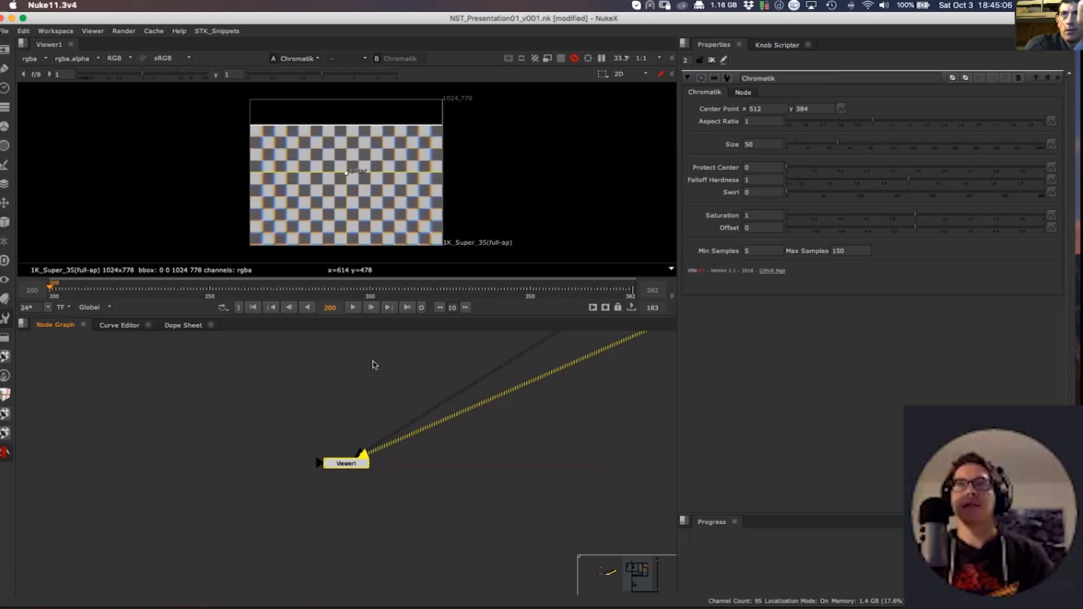
click(386, 347)
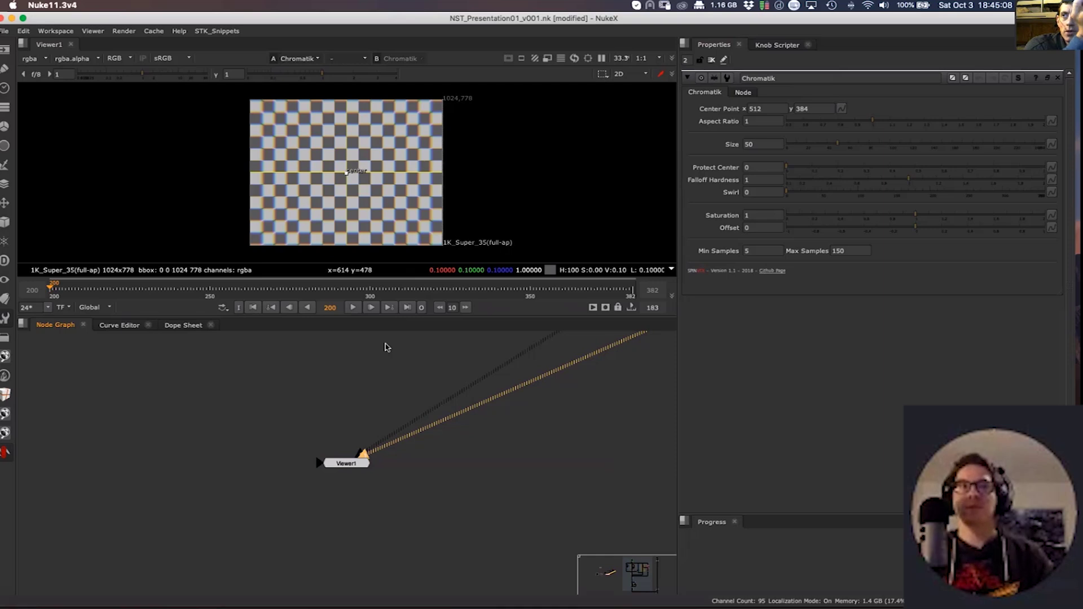
Set Chromatik's Swirl to 180
scroll(387, 411, down, 10)
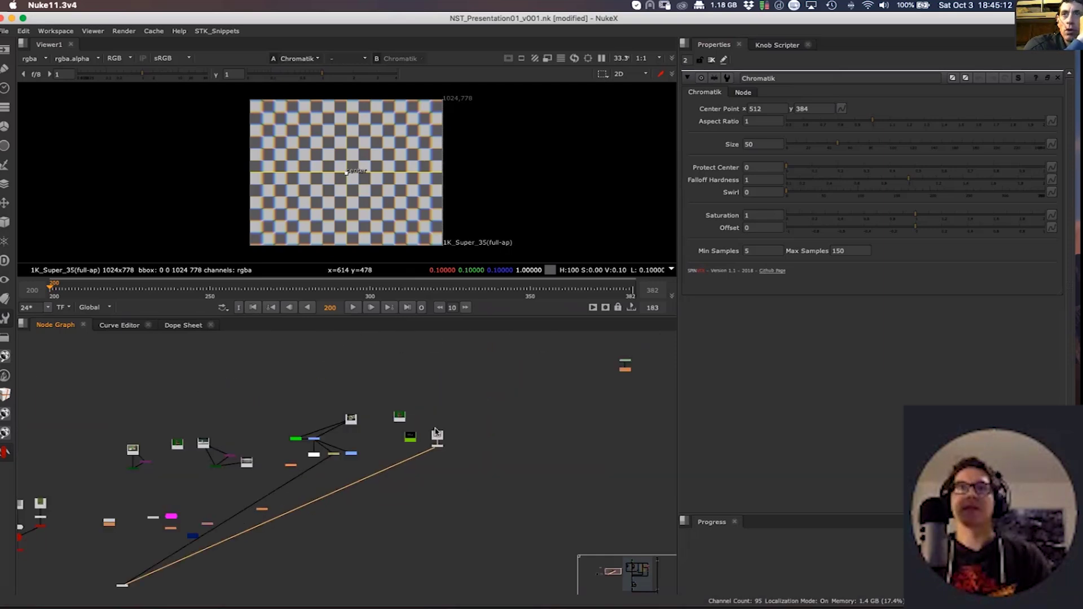
scroll(492, 427, up, 5)
click(439, 489)
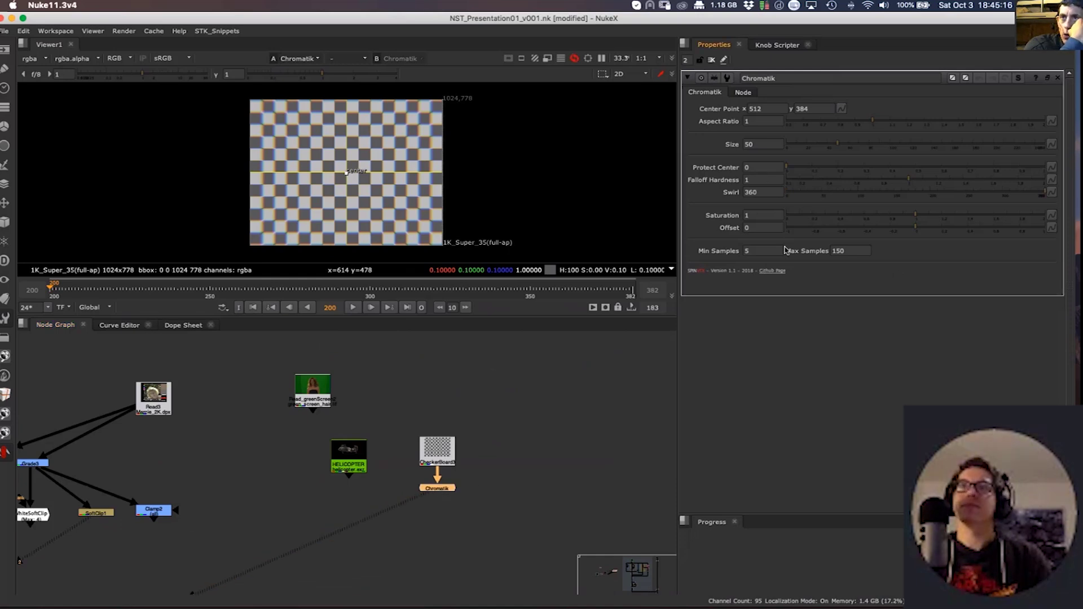
click(974, 193)
double_click(756, 192)
text(180)
key(Return)
click(542, 435)
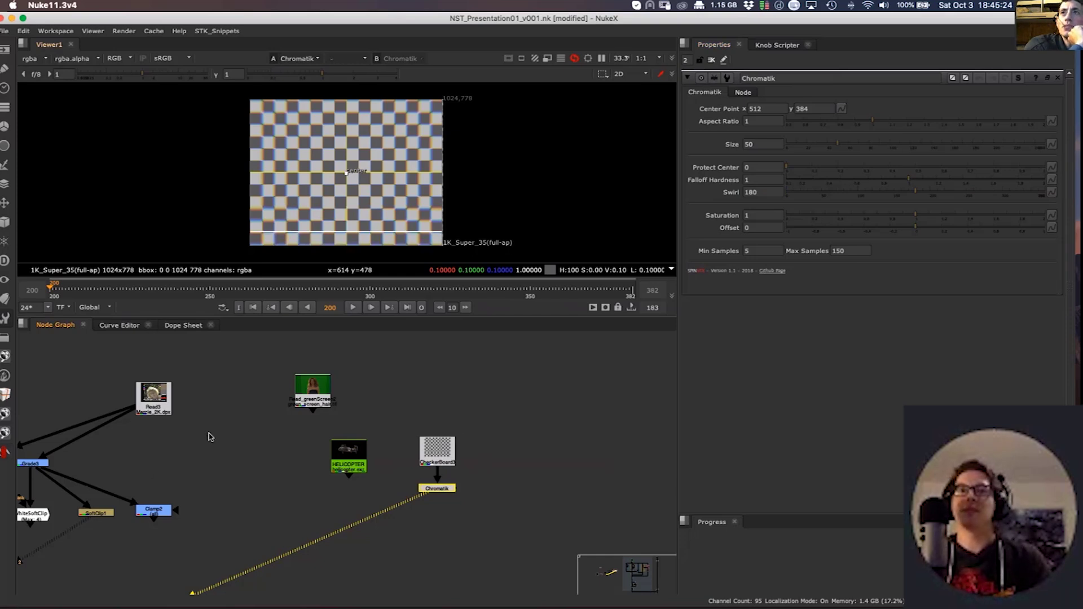
Look through the toolkit's node categories, including Keyer, Merge, Transform, Deep and Color
middle_drag(273, 445, 193, 445)
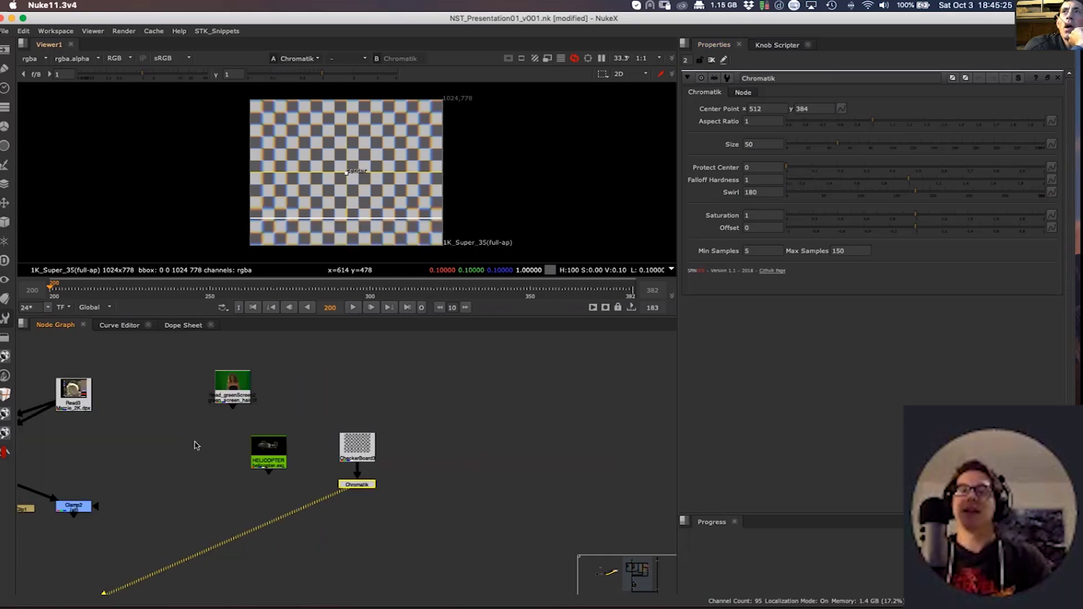
right_click(14, 453)
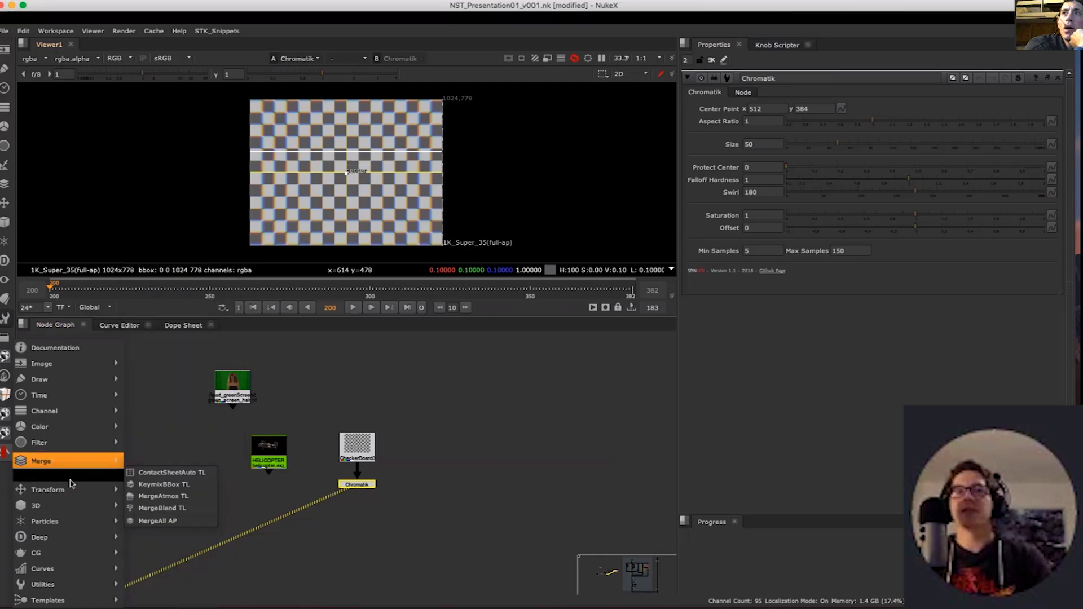
mouse_move(67, 461)
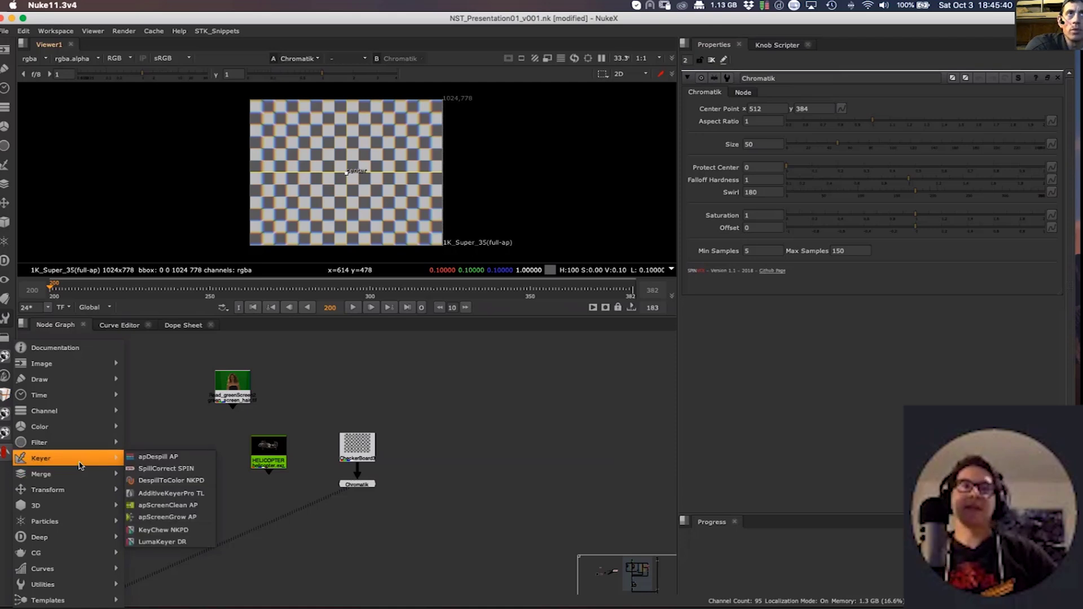
mouse_move(63, 491)
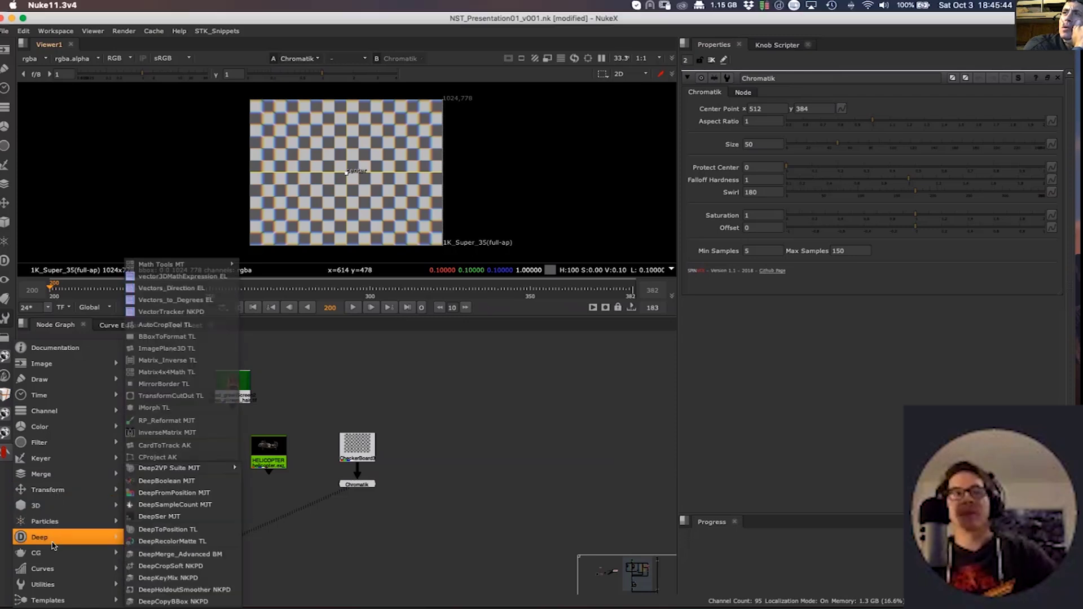
mouse_move(54, 546)
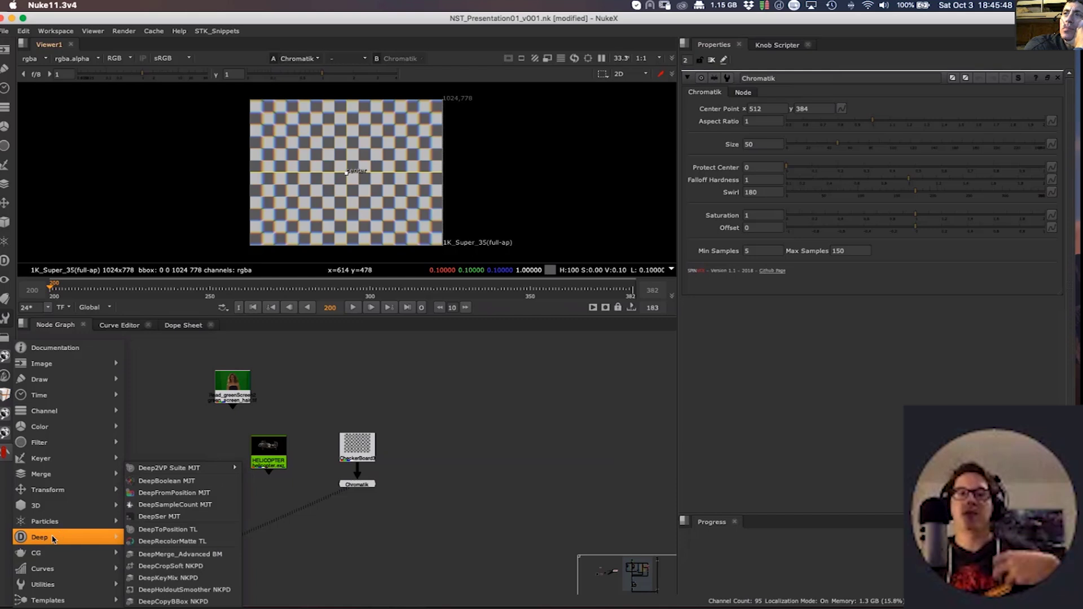
mouse_move(55, 524)
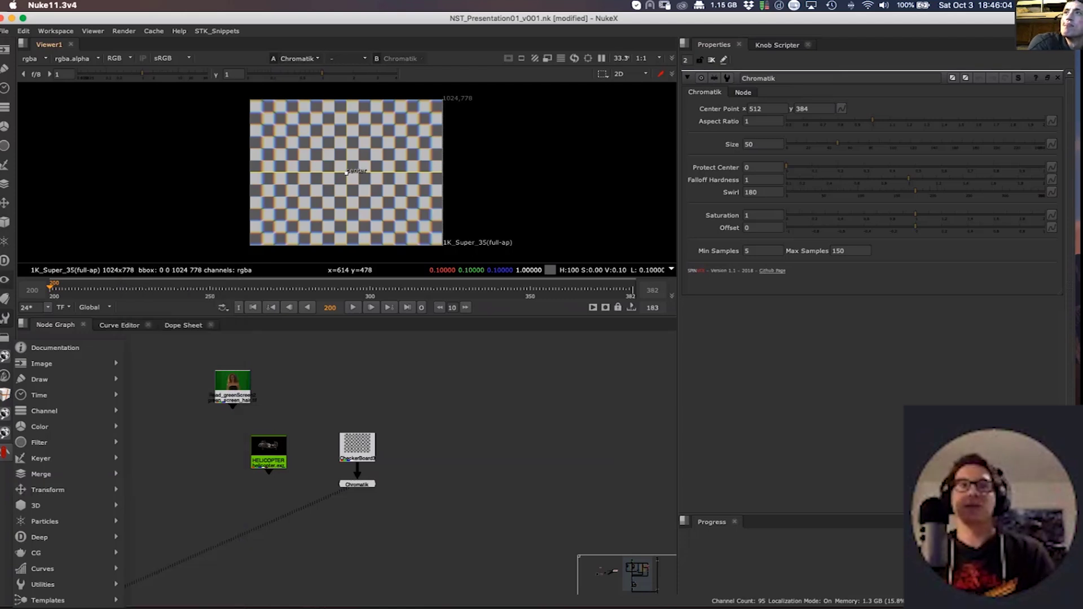
mouse_move(83, 426)
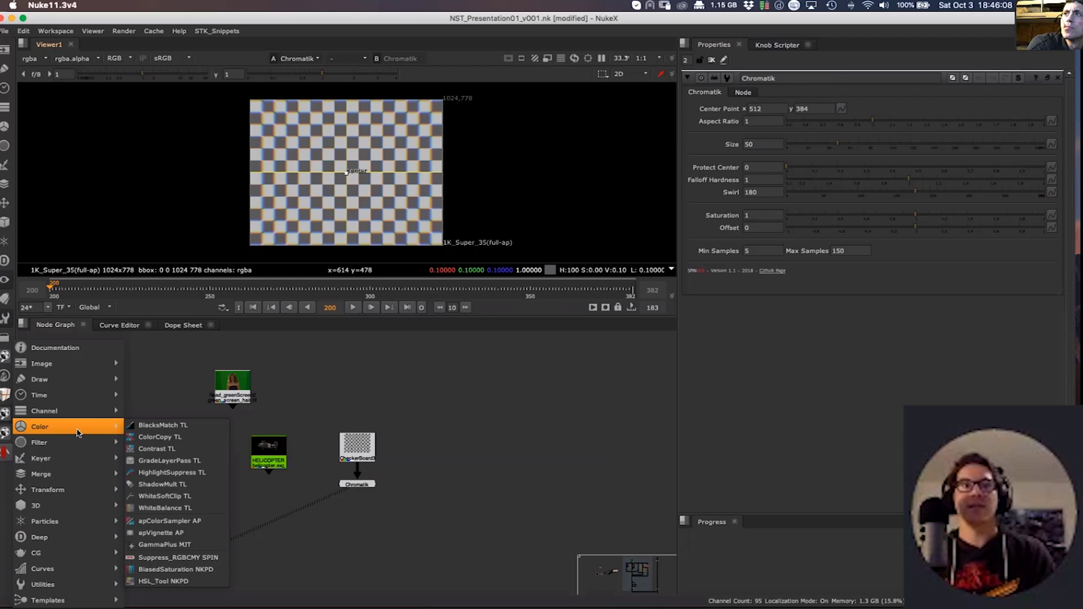
click(272, 535)
click(349, 485)
middle_drag(184, 453, 72, 449)
click(72, 449)
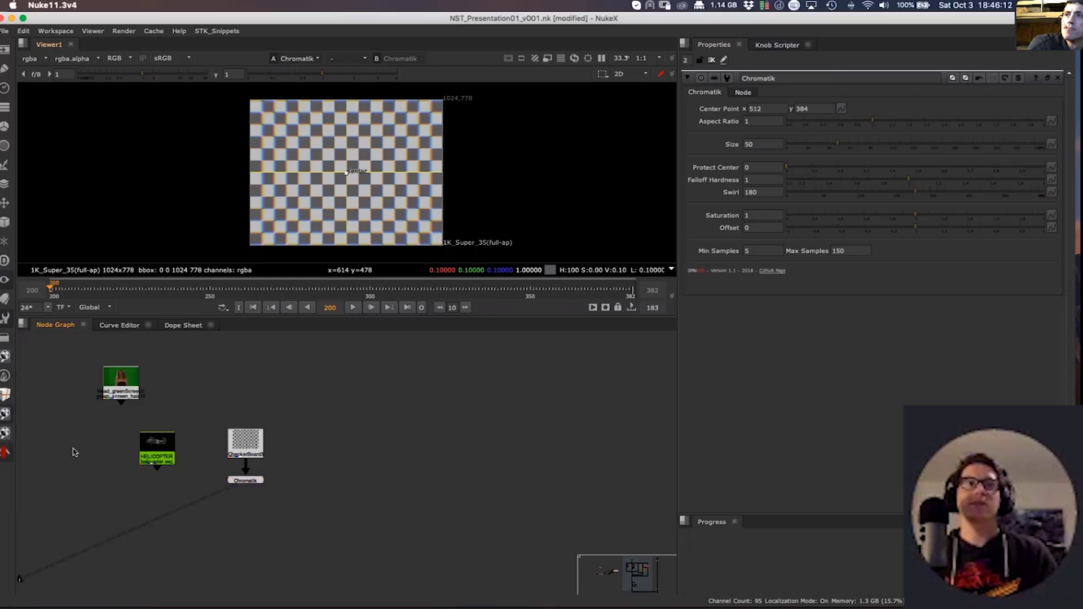
right_click(16, 460)
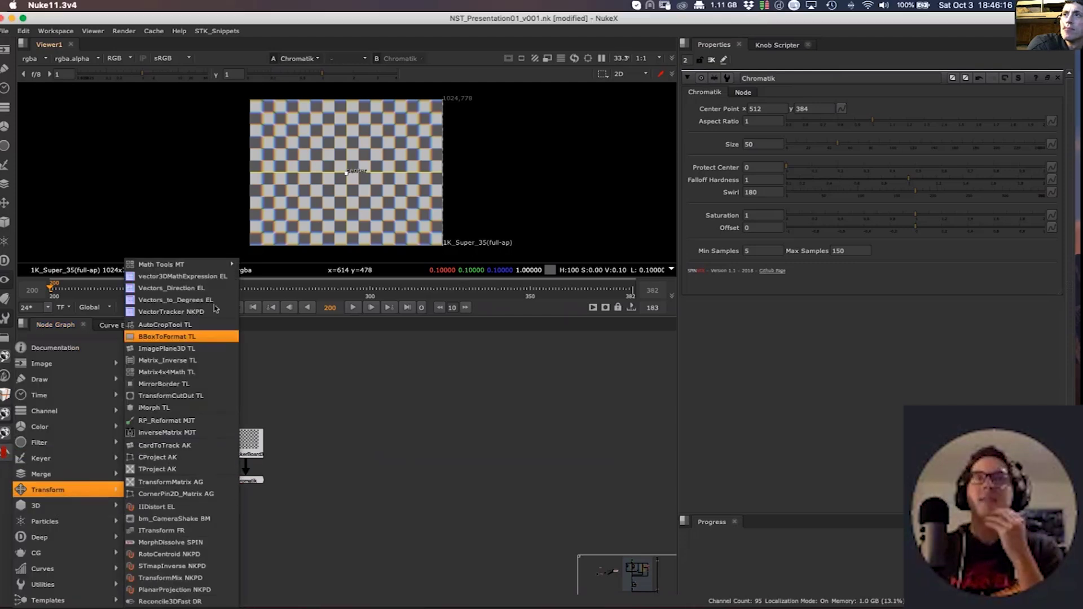
click(170, 421)
scroll(316, 418, up, 5)
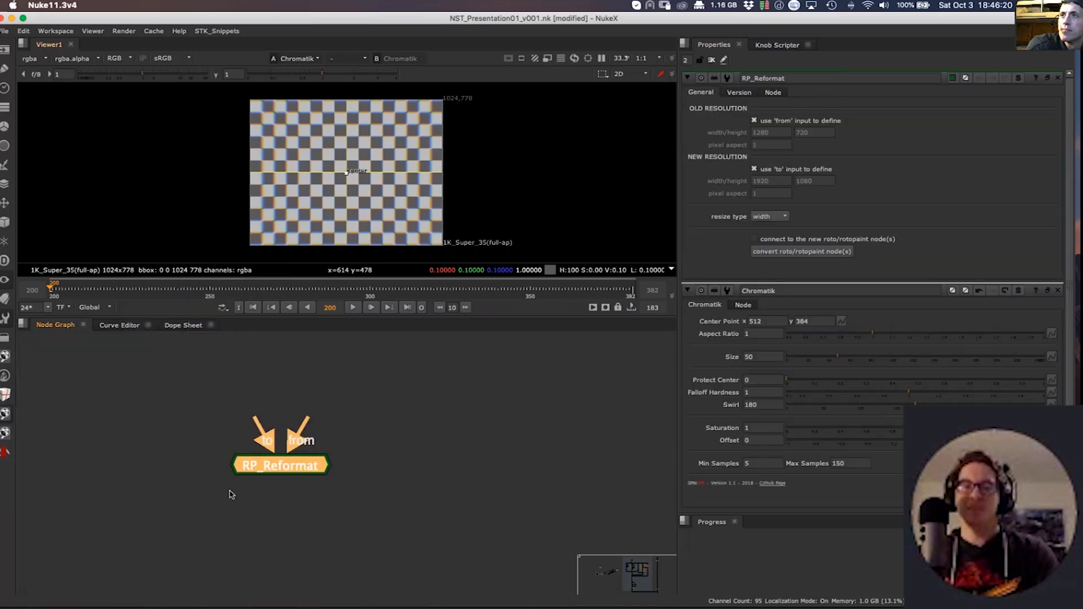
key(Delete)
Add an iMorph node from the toolkit's Transform tools
click(5, 452)
mouse_move(64, 466)
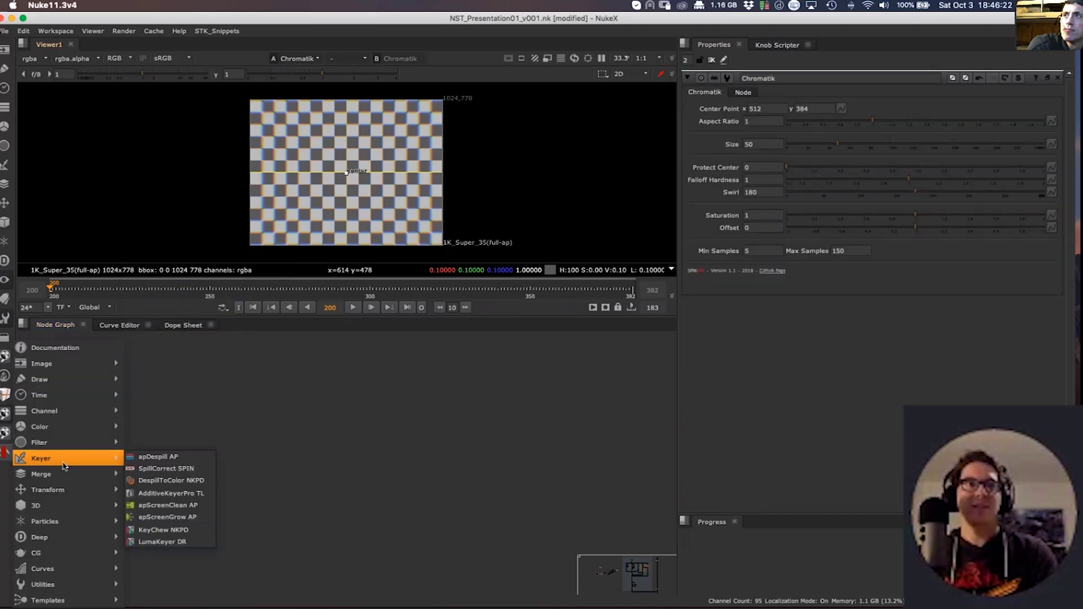
mouse_move(84, 444)
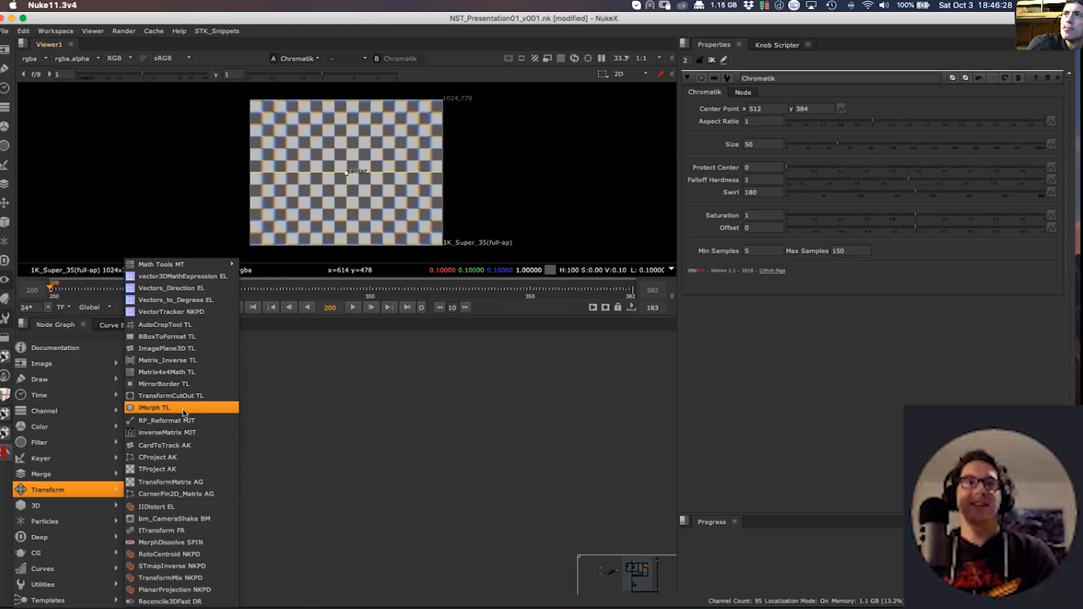
key(Escape)
Move the Read3 Marcie_2K.dpx node directly above the iMorph node
scroll(400, 429, down, 8)
scroll(271, 419, up, 4)
drag(253, 393, 288, 388)
drag(116, 400, 486, 378)
scroll(389, 434, down, 6)
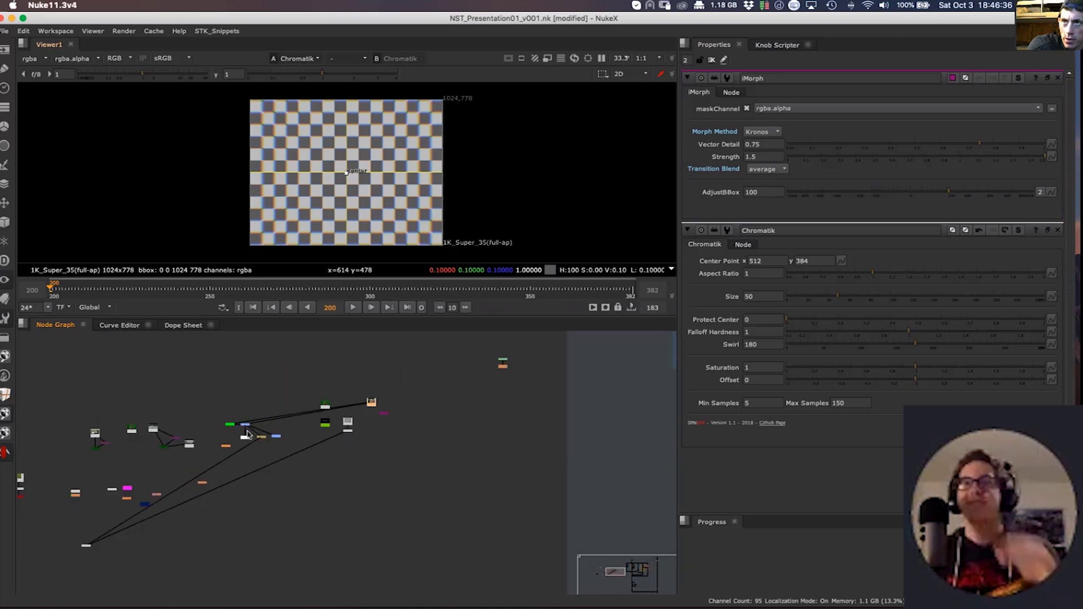
scroll(415, 391, up, 3)
scroll(248, 384, up, 4)
drag(270, 376, 365, 366)
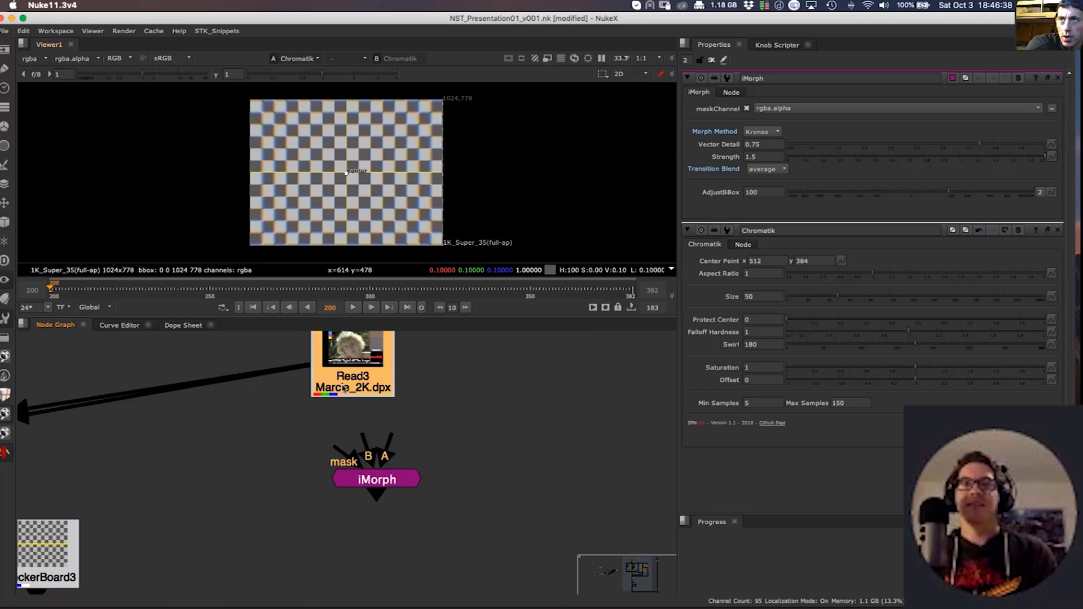
View the Read3 portrait close up and align the iMorph node beneath it
key(1)
scroll(335, 192, up, 5)
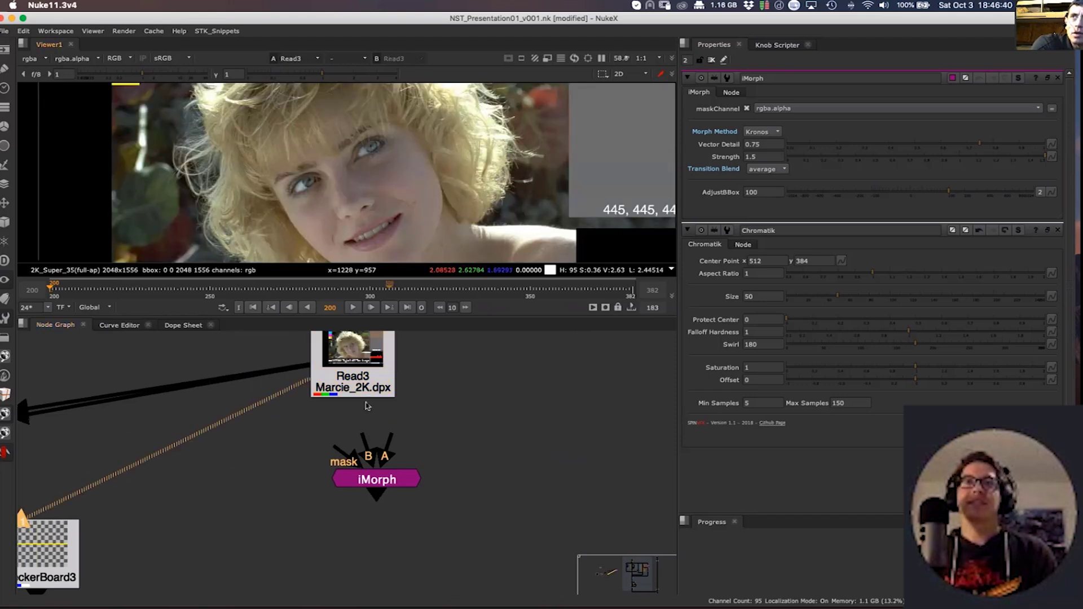
drag(382, 467, 365, 467)
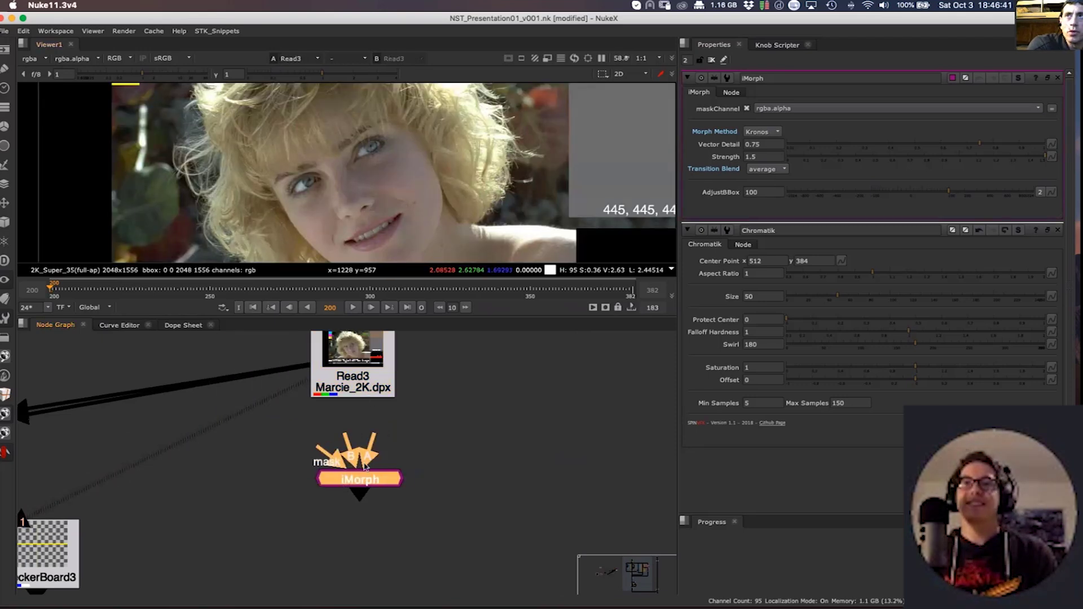
View the green-screen hair plate and move its read node beside Read3
click(389, 374)
scroll(271, 388, down, 2)
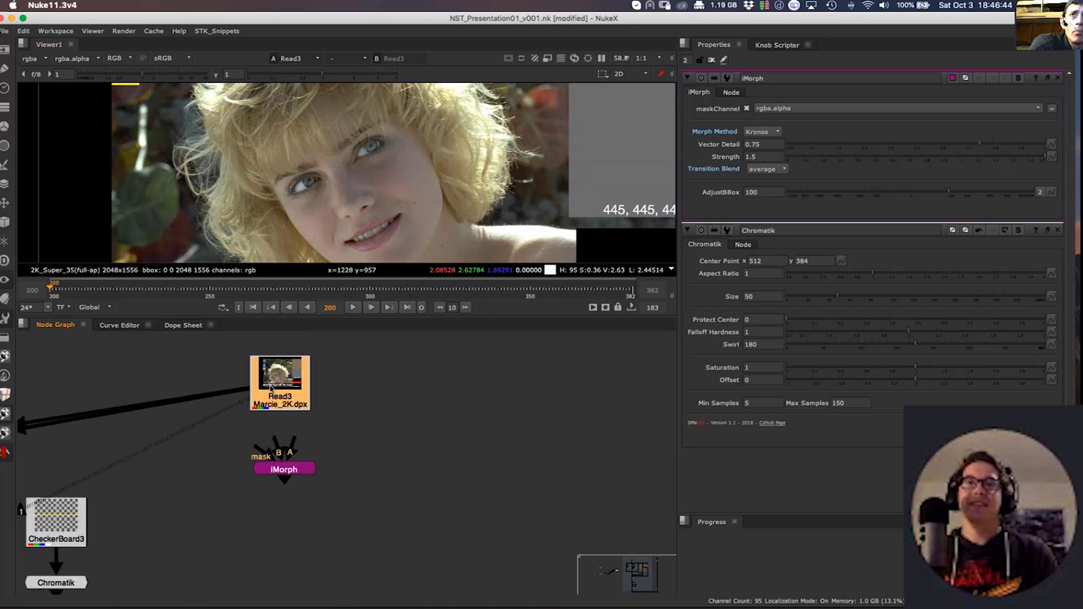
scroll(271, 387, down, 4)
scroll(443, 387, up, 4)
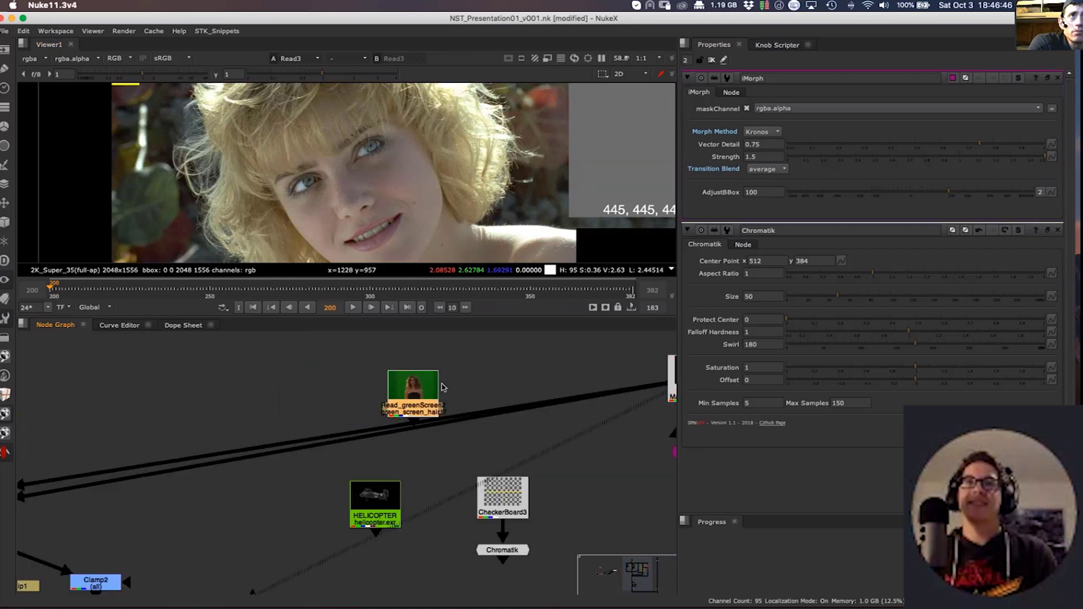
key(1)
scroll(441, 387, down, 3)
drag(266, 401, 445, 400)
scroll(471, 400, up, 3)
Add a Transform to the green-screen plate, scaled about 2.358 and translated to x 14, y -130
key(t)
middle_drag(412, 243, 387, 224)
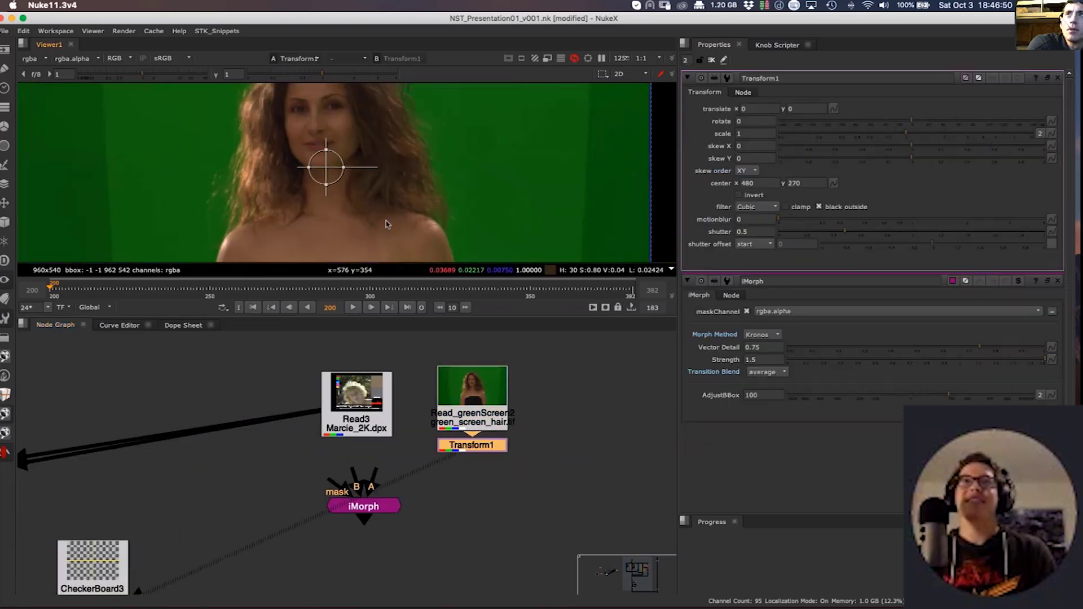
key(minus)
drag(374, 163, 366, 218)
Compare the face in Read3 with the transformed green-screen plate in the viewer
click(388, 431)
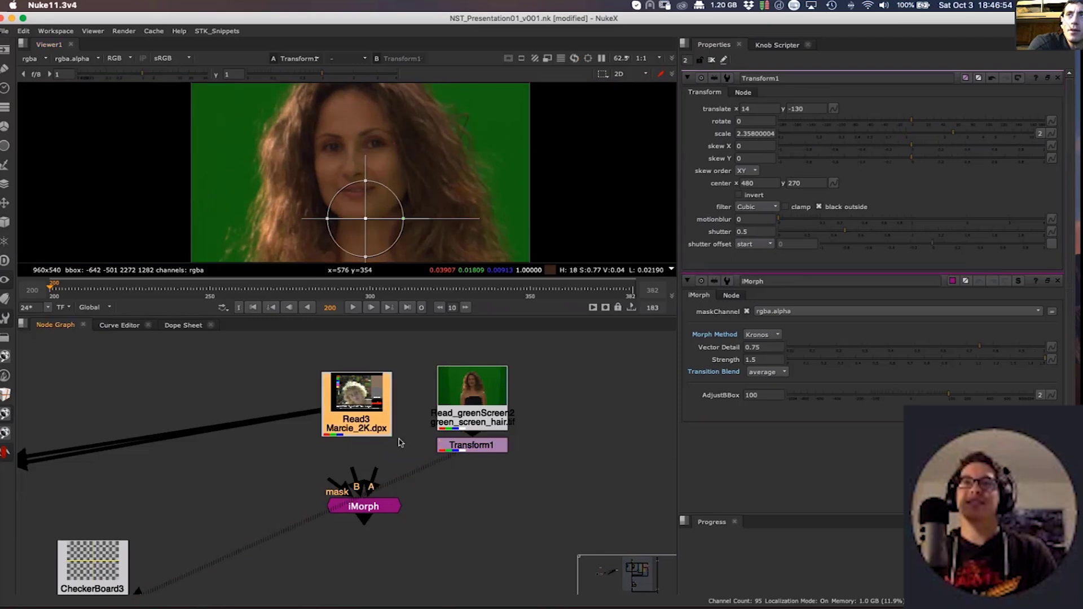
key(1)
middle_drag(398, 442, 387, 391)
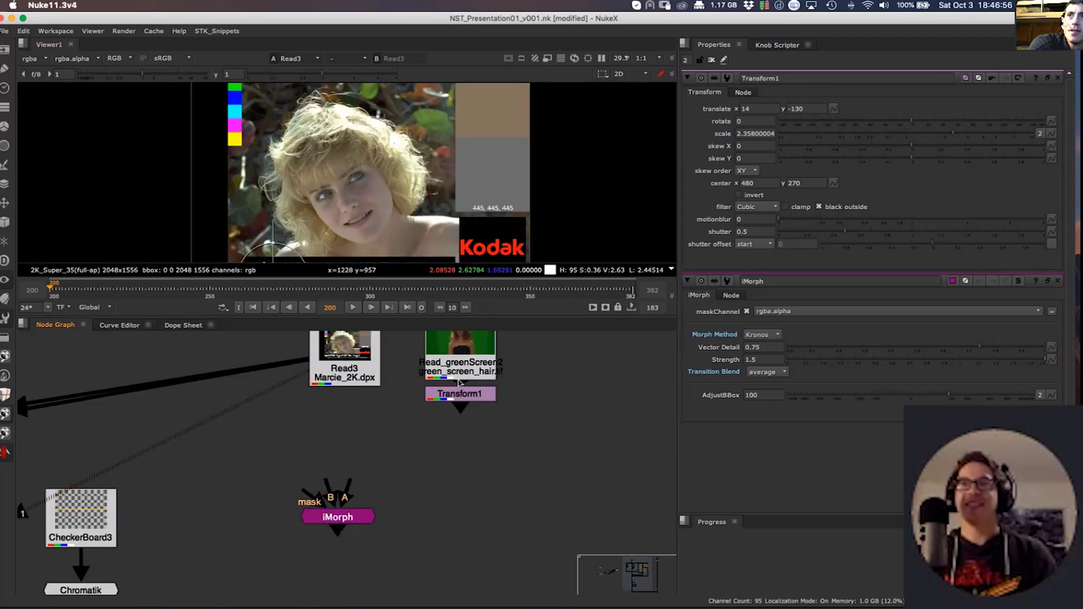
click(460, 392)
key(1)
Add a Roto node and draw a closed Bezier shape around the woman's face in the green-screen plate
key(o)
click(314, 106)
click(309, 175)
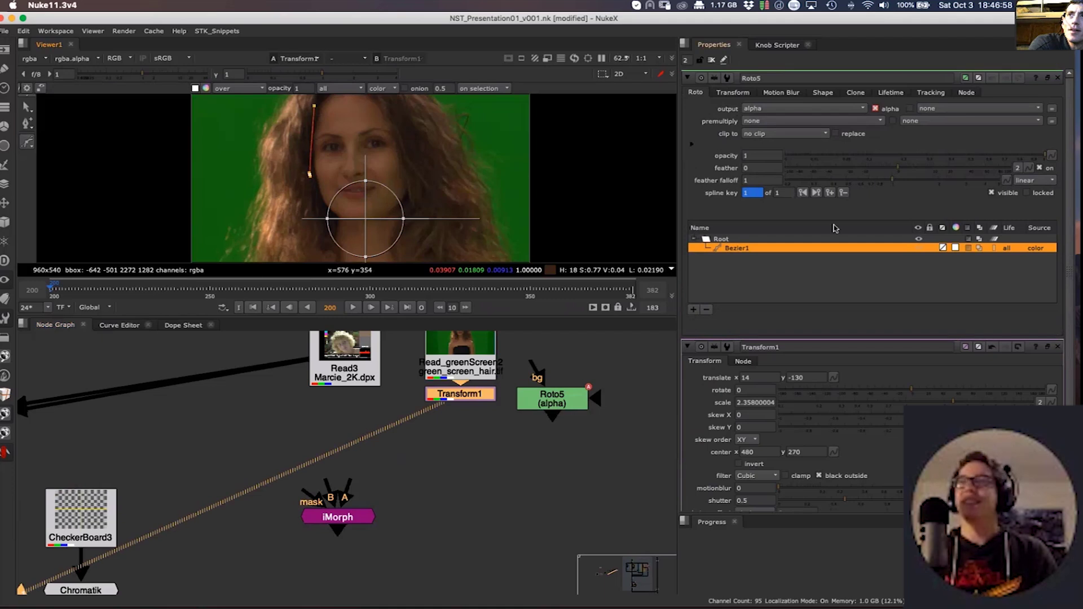
click(1059, 347)
click(341, 222)
click(410, 215)
click(416, 162)
middle_drag(414, 148, 399, 217)
click(375, 154)
click(322, 152)
click(298, 175)
scroll(307, 170, down, 3)
key(z)
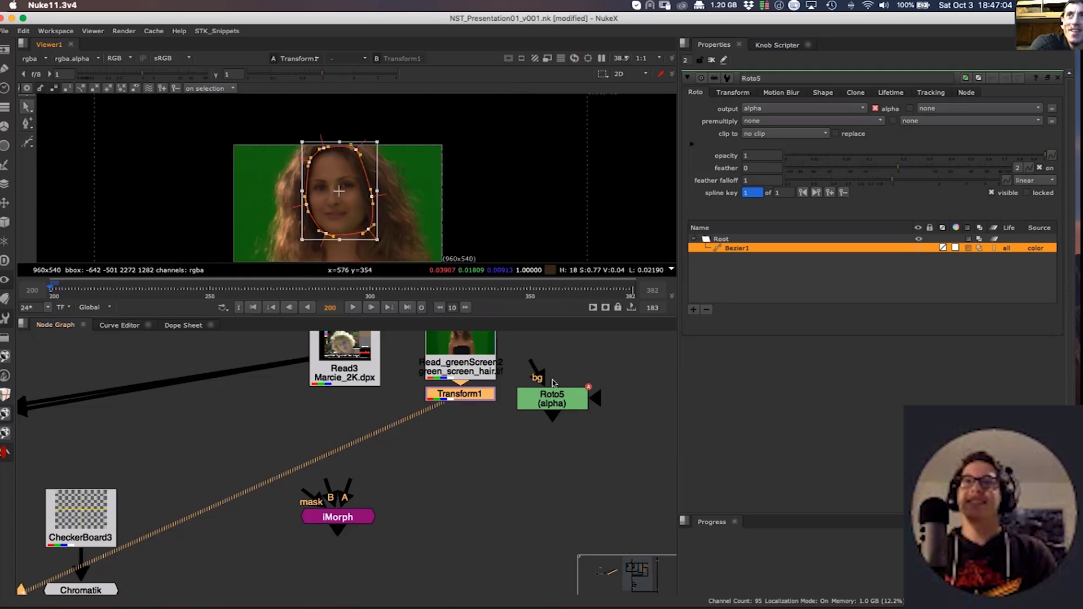
click(569, 408)
mouse_move(569, 414)
mouse_down()
mouse_move(571, 421)
mouse_move(555, 408)
mouse_up()
click(468, 397)
key(Delete)
click(558, 408)
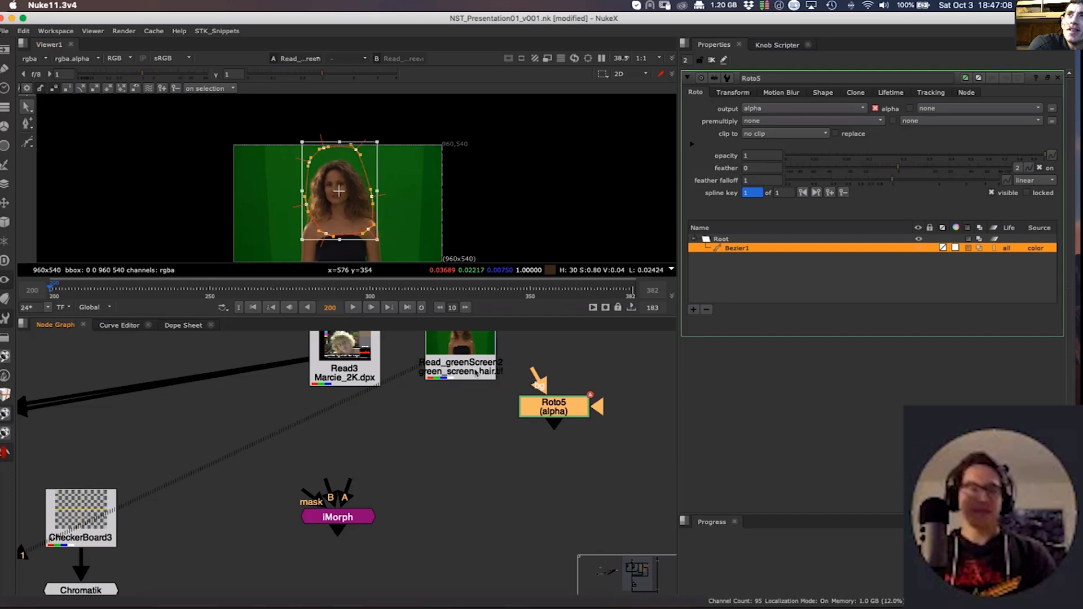
key(ctrl+z)
key(ctrl+z)
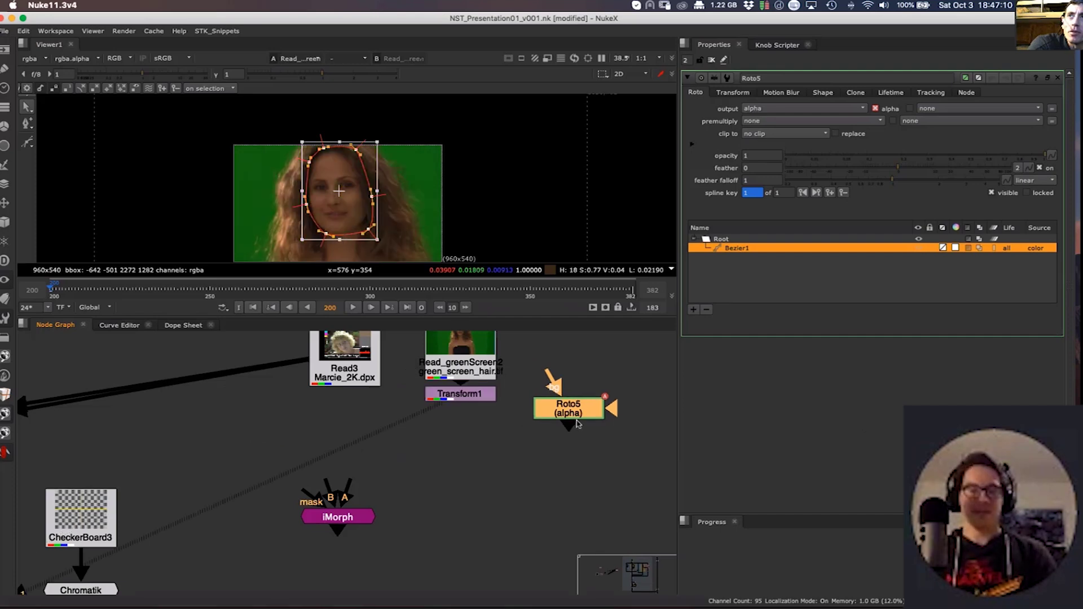
Add a Copy node below Transform1, with Transform1 in B and Roto5 in A, and view it
click(581, 437)
key(k)
drag(568, 416, 463, 446)
drag(440, 409, 555, 408)
drag(487, 408, 462, 397)
drag(442, 408, 546, 412)
drag(465, 455, 460, 445)
key(1)
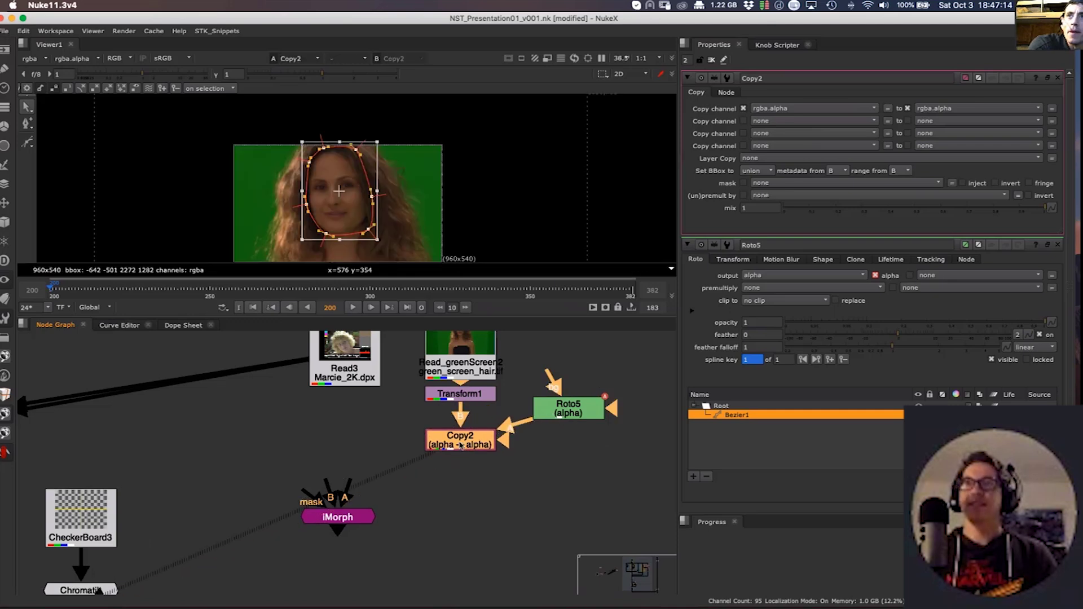
Close the Roto5 properties and add a Premult after the Copy node
click(1058, 245)
key(grave)
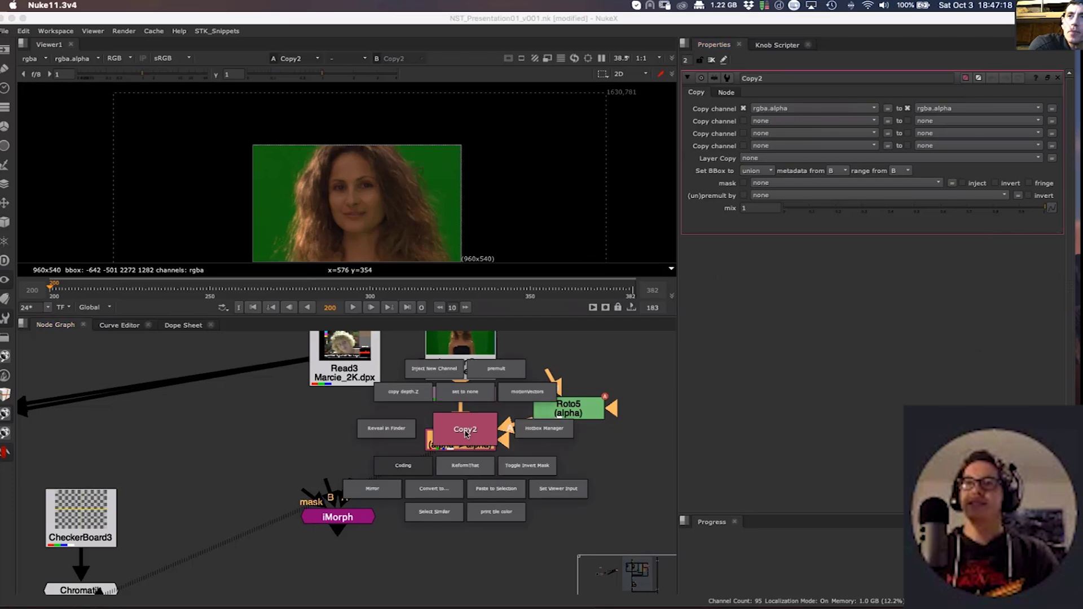
click(501, 370)
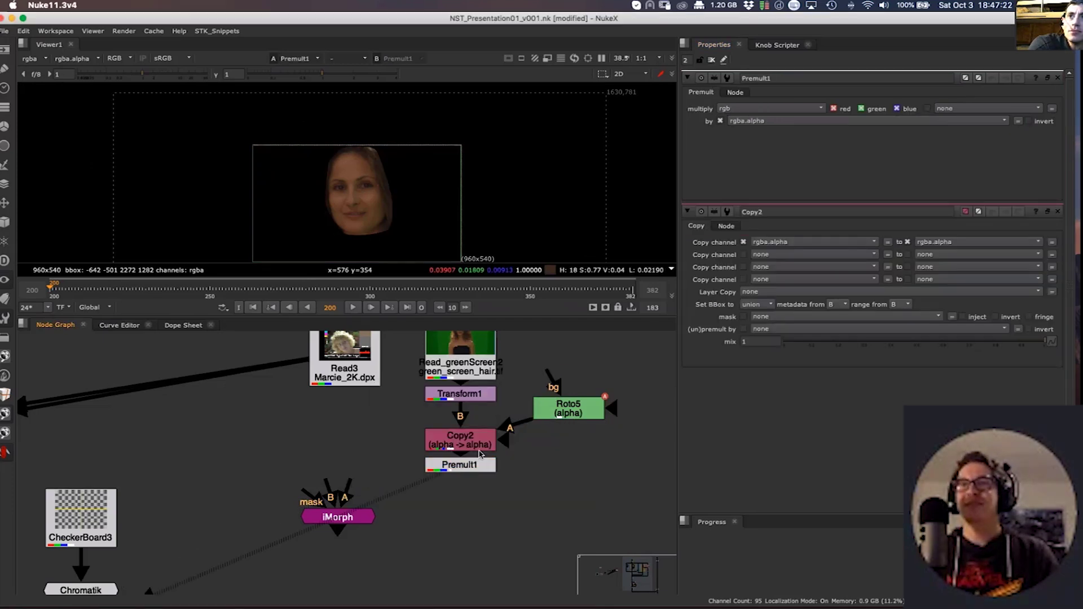
Insert a Blur of size 18.4 between Roto5 and the Copy node to soften the face matte
click(573, 409)
double_click(581, 413)
mouse_move(581, 414)
mouse_down()
mouse_move(609, 404)
mouse_move(599, 410)
mouse_up()
key(b)
click(878, 123)
drag(878, 125, 877, 125)
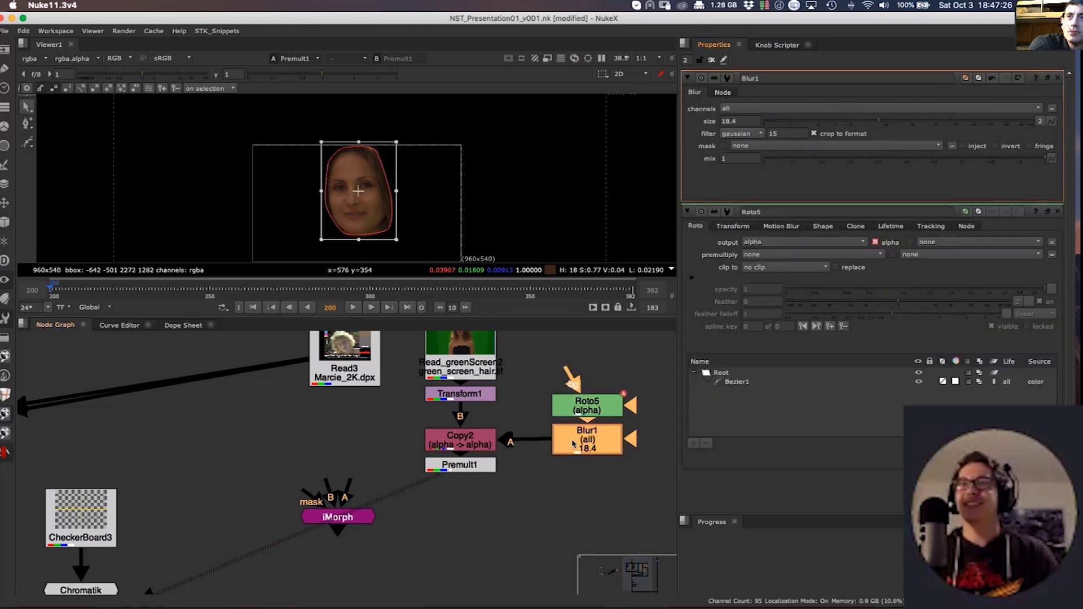
Move the iMorph node aside and add a MorphDissolve SPIN node above it
drag(331, 525, 197, 525)
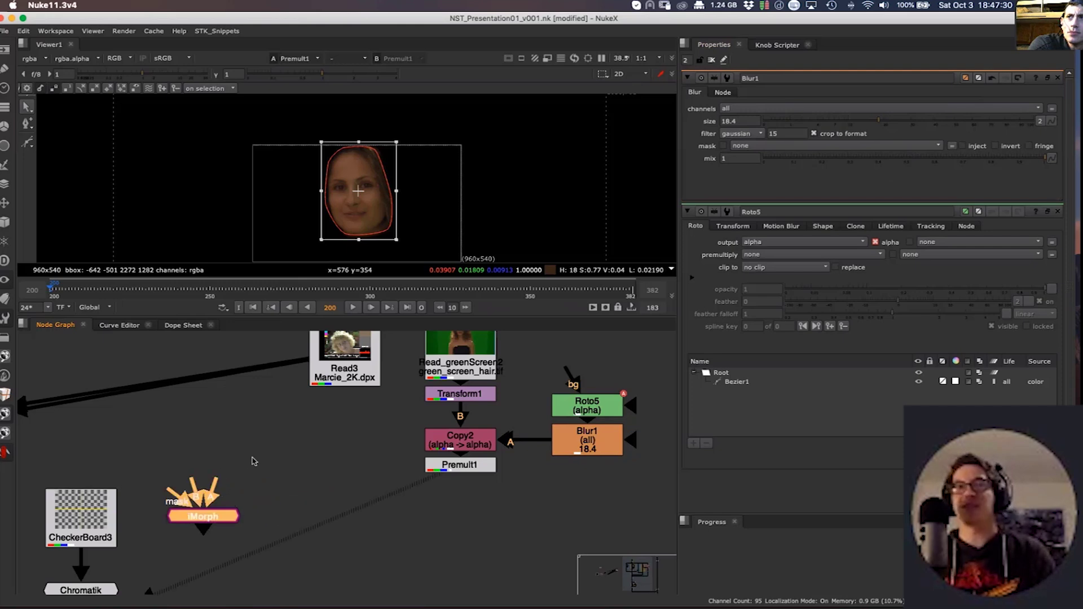
click(225, 427)
key(Tab)
text(ml)
text(orphd)
text(issolve SPIN [Transform)
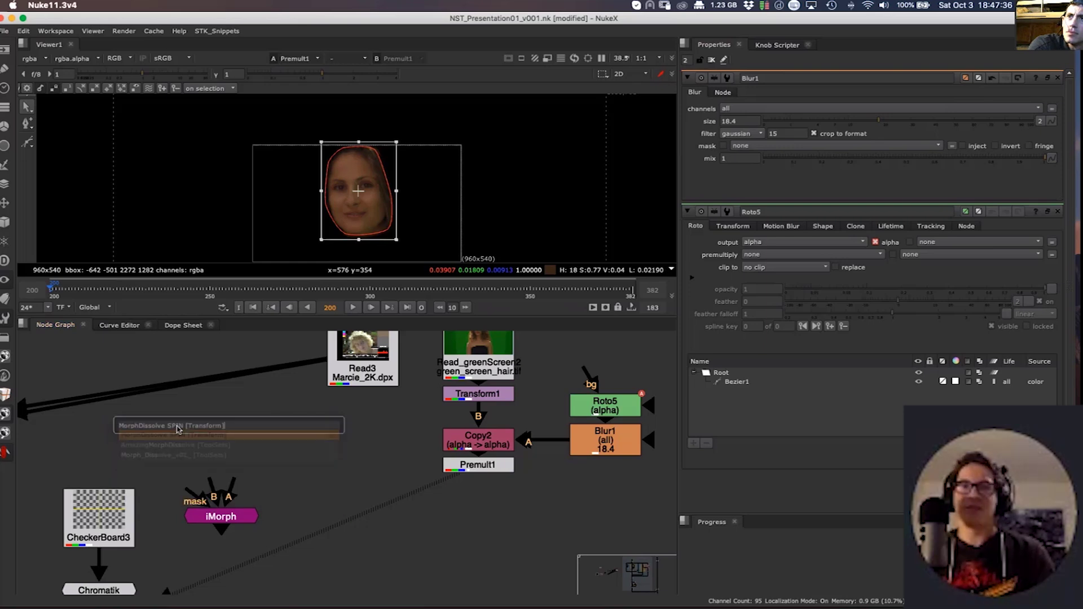
click(160, 435)
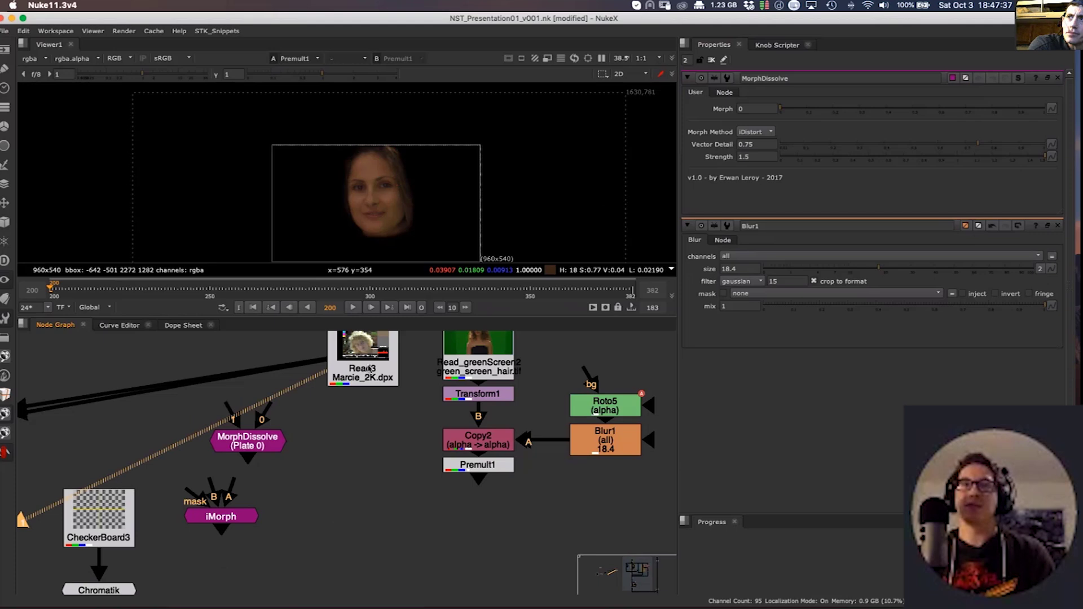
View Read3 and the green-screen plate in turn, and place the MorphDissolve node between their branches
drag(369, 368, 239, 358)
key(1)
click(248, 447)
scroll(356, 378, down, 6)
scroll(291, 443, down, 5)
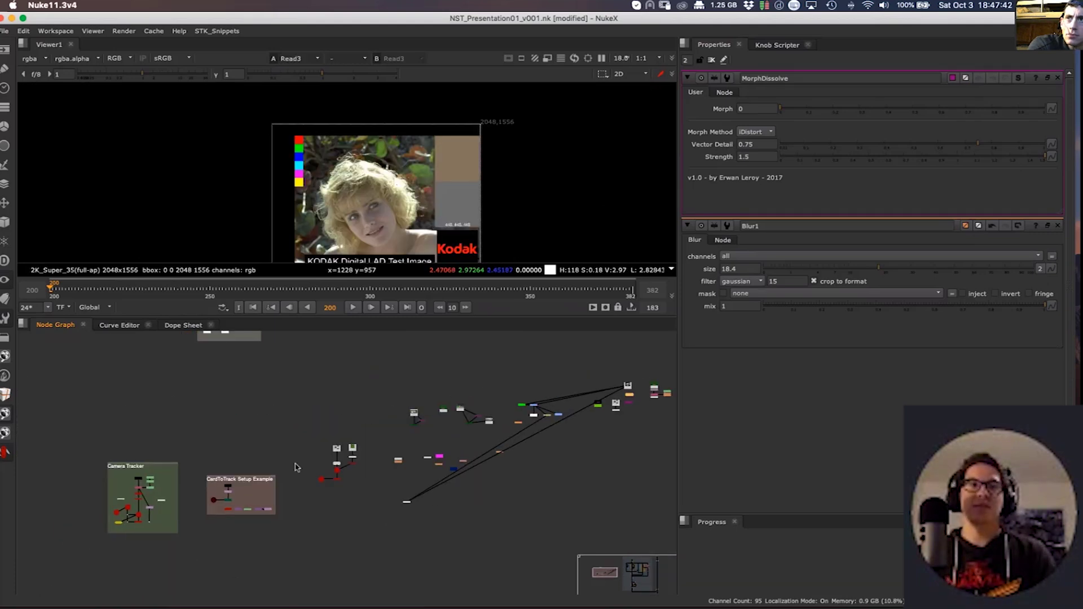
scroll(442, 396, up, 10)
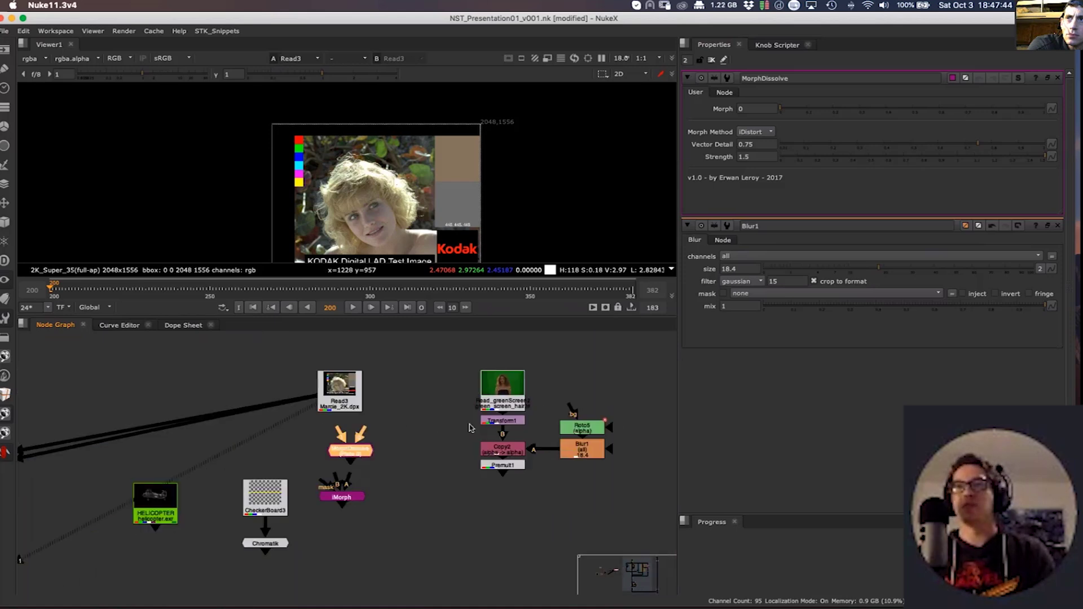
drag(416, 420, 426, 395)
key(1)
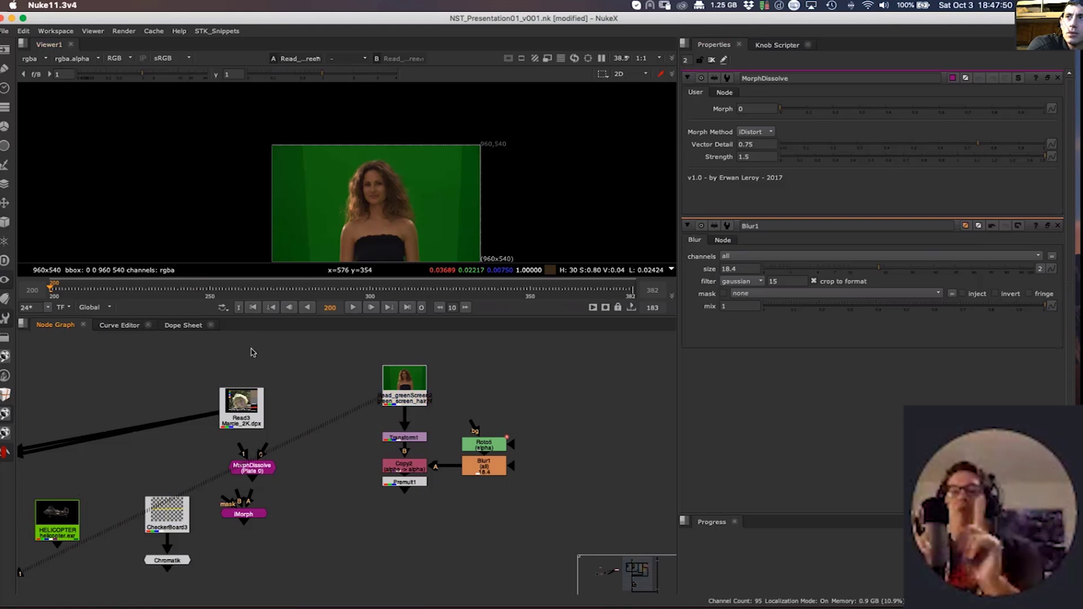
drag(235, 467, 298, 467)
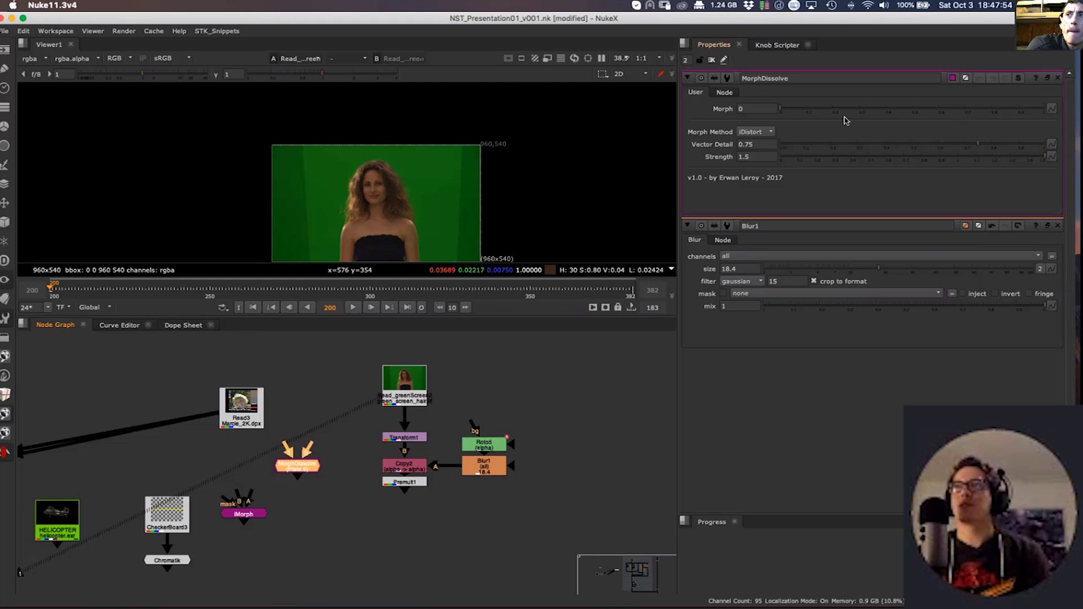
Sweep MorphDissolve's Morph value to 1 and back to 0, leaving it at 0.555
drag(901, 114, 1077, 108)
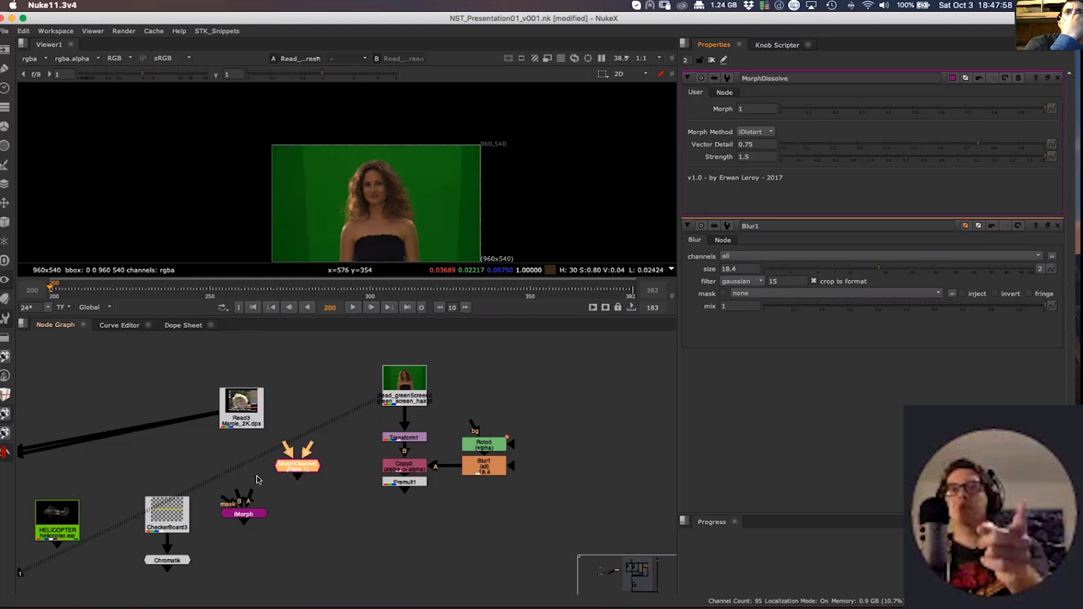
drag(801, 116, 705, 116)
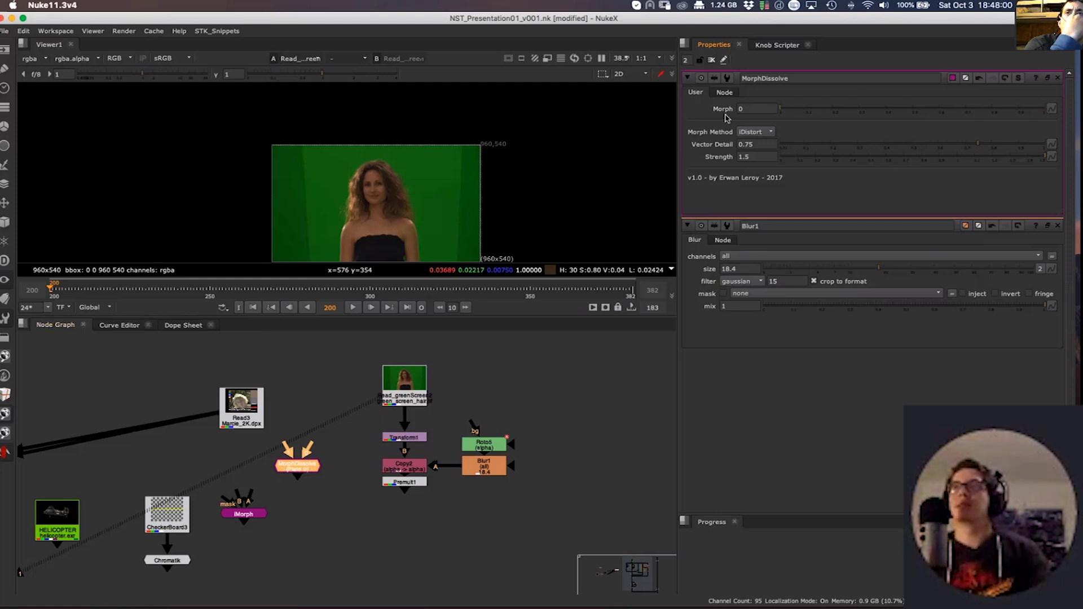
drag(877, 108, 927, 111)
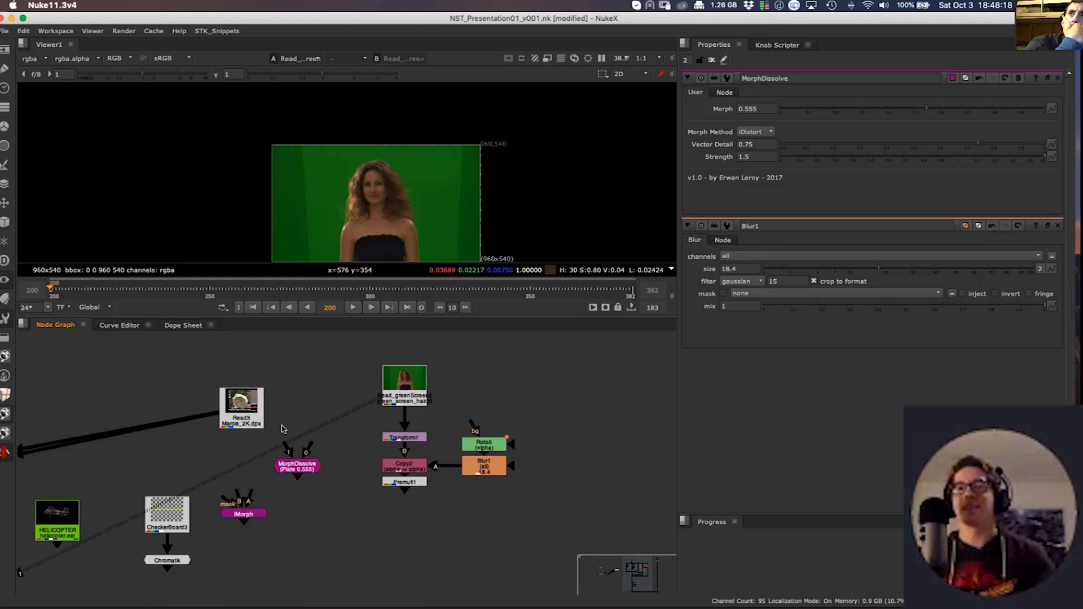
Branch a Transform off Read3 and translate it to x 44, y -17
drag(242, 411, 240, 393)
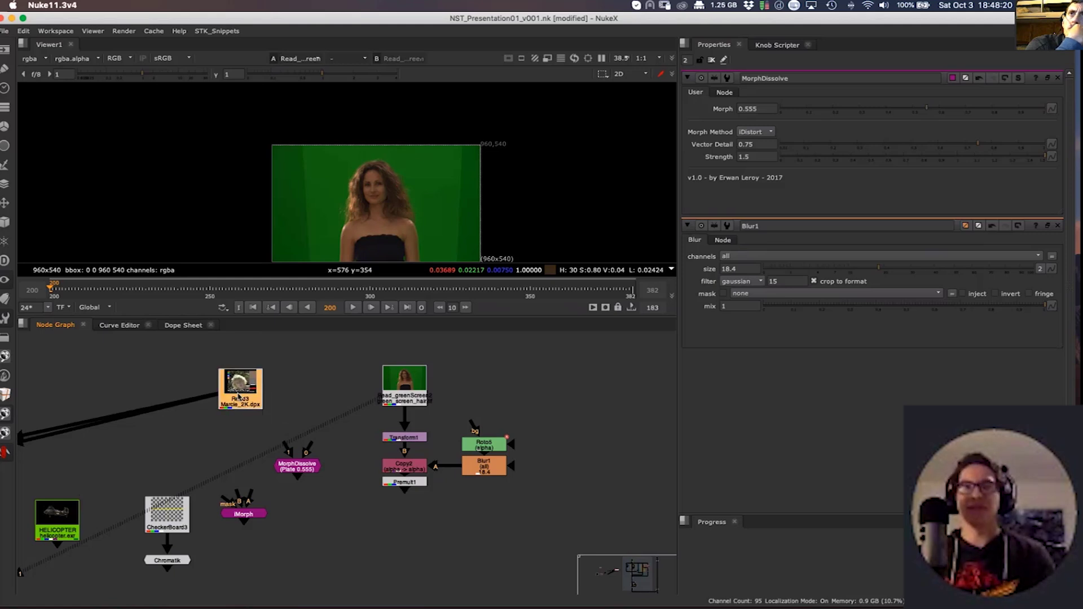
key(t)
key(1)
click(241, 393)
key(1)
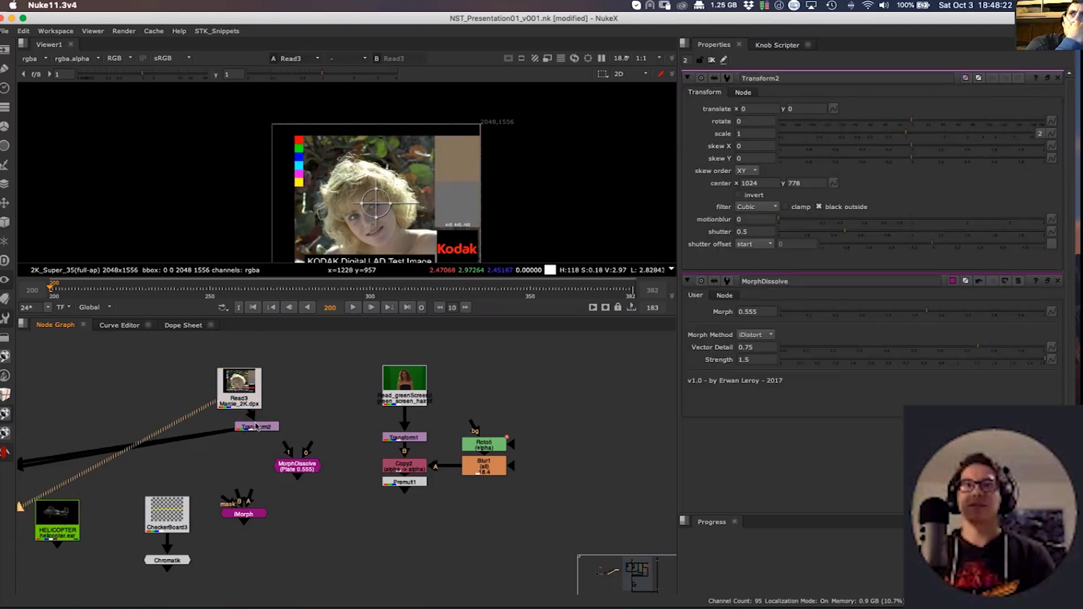
click(1057, 280)
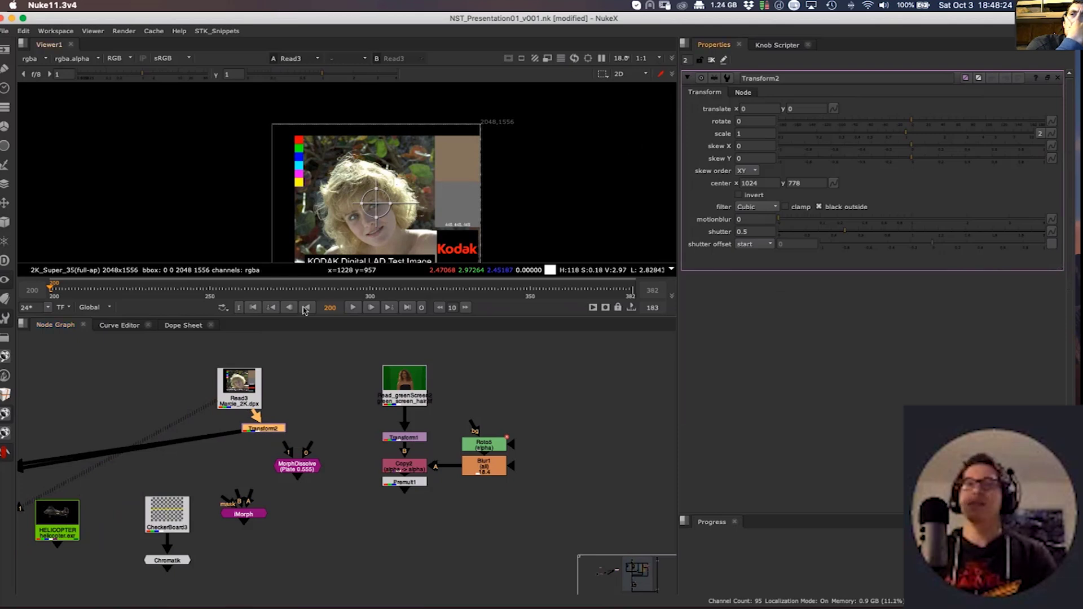
scroll(240, 425, up, 3)
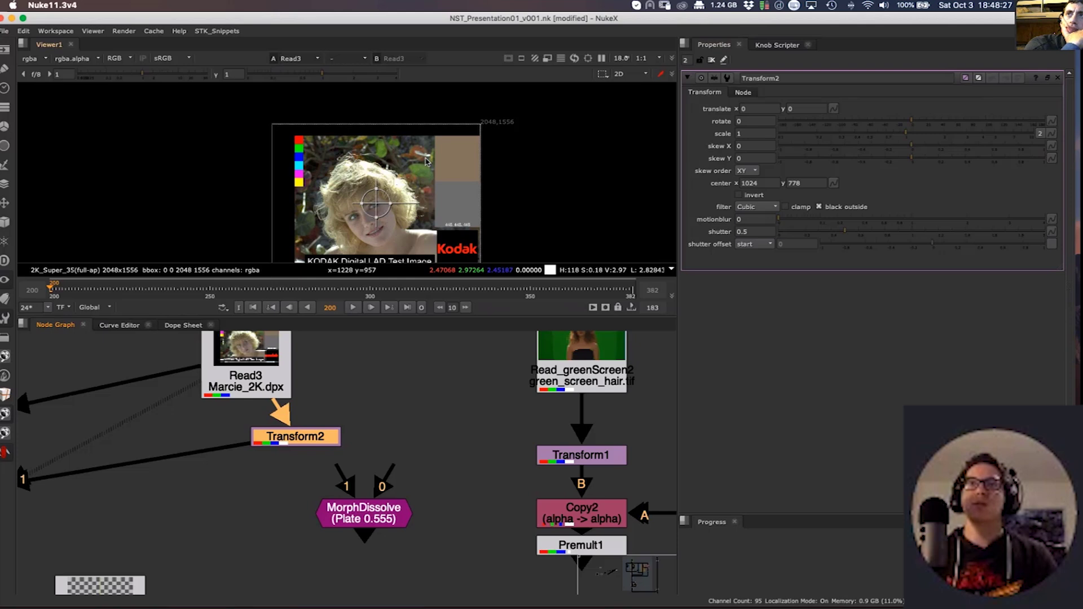
scroll(426, 162, up, 5)
drag(388, 157, 404, 163)
Connect Read3 to MorphDissolve's input 0 and Transform2 to input 1, view the morph and show only its properties
drag(290, 440, 333, 429)
drag(389, 494, 246, 369)
drag(219, 440, 339, 426)
drag(228, 470, 237, 490)
key(1)
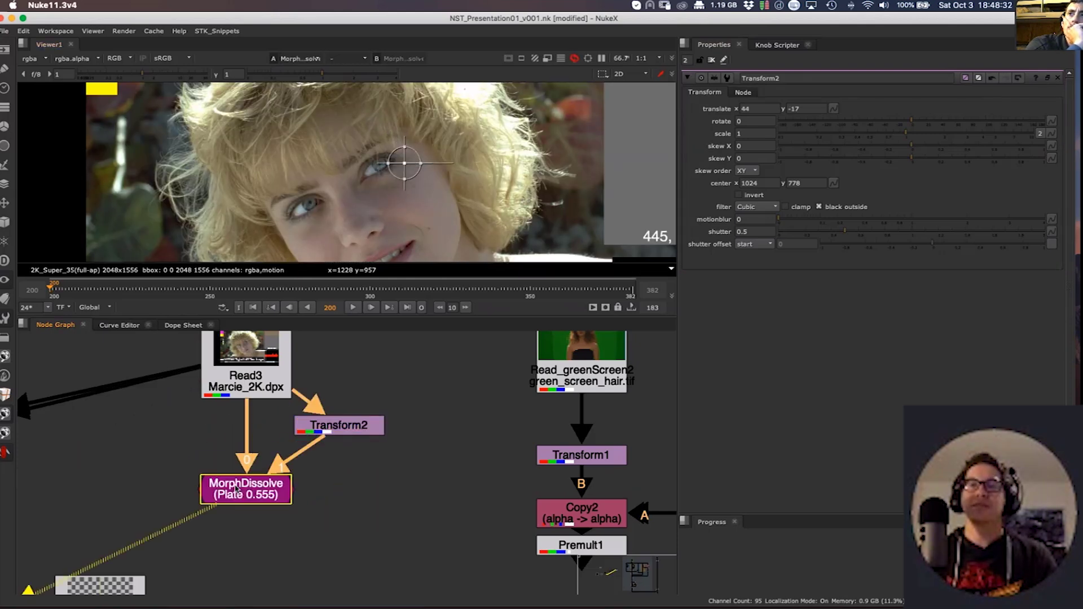
double_click(237, 488)
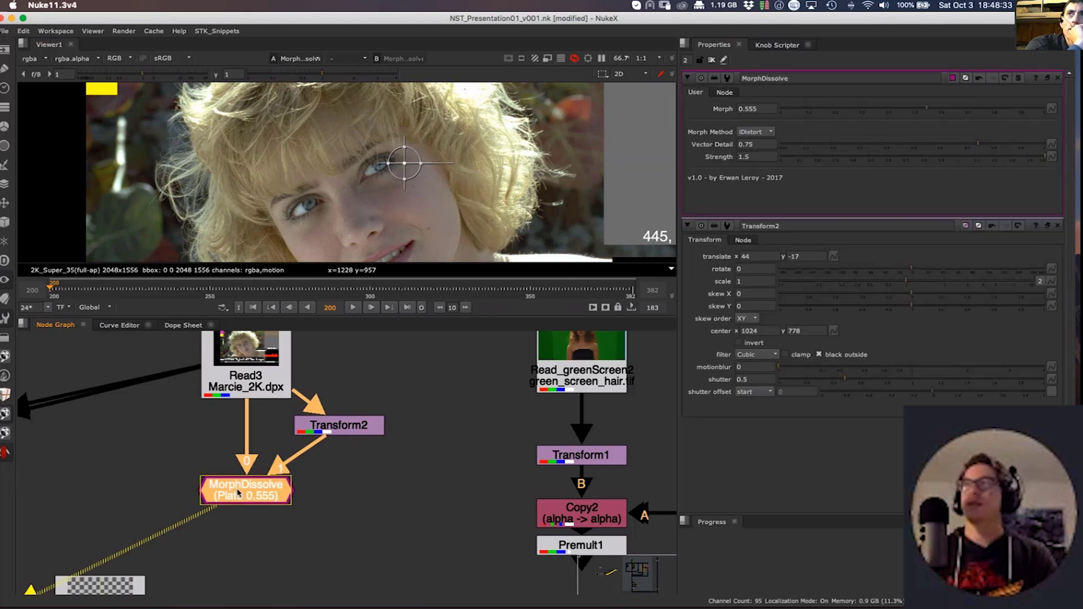
click(1058, 225)
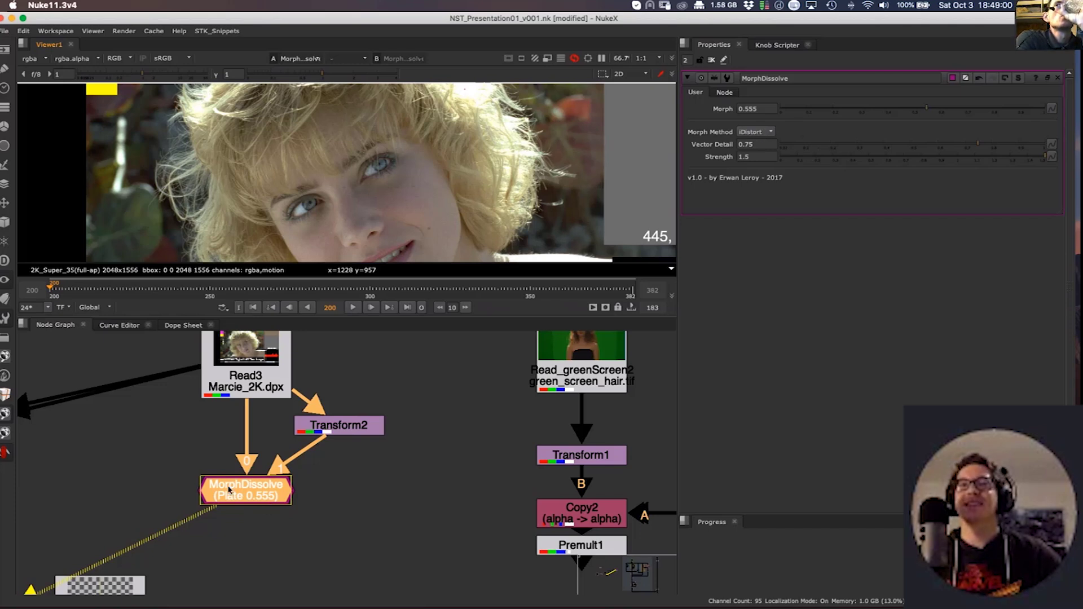
drag(261, 493, 290, 499)
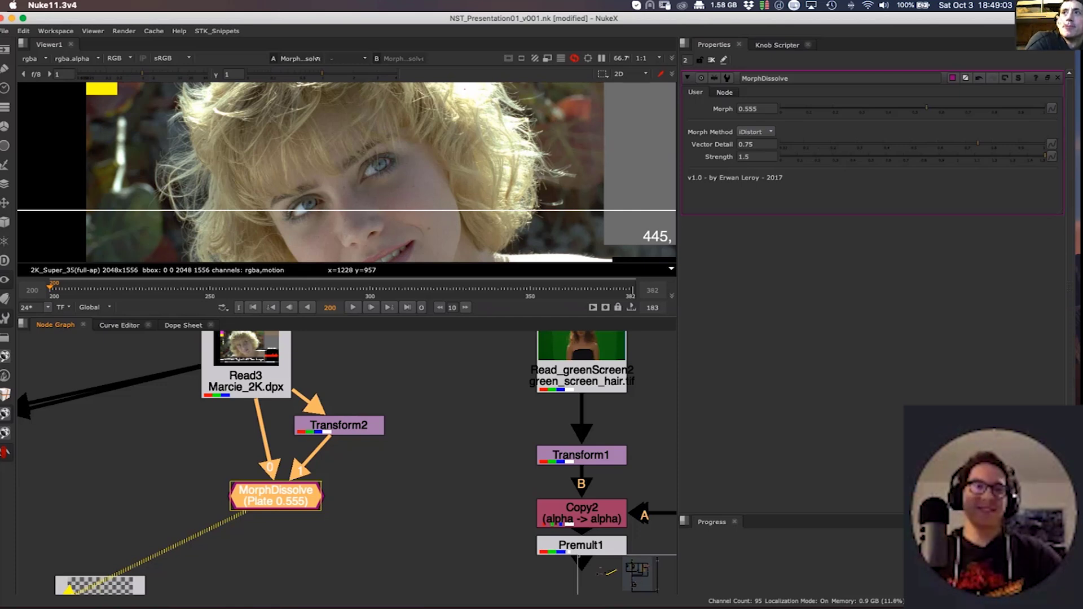
key(ctrl+Up)
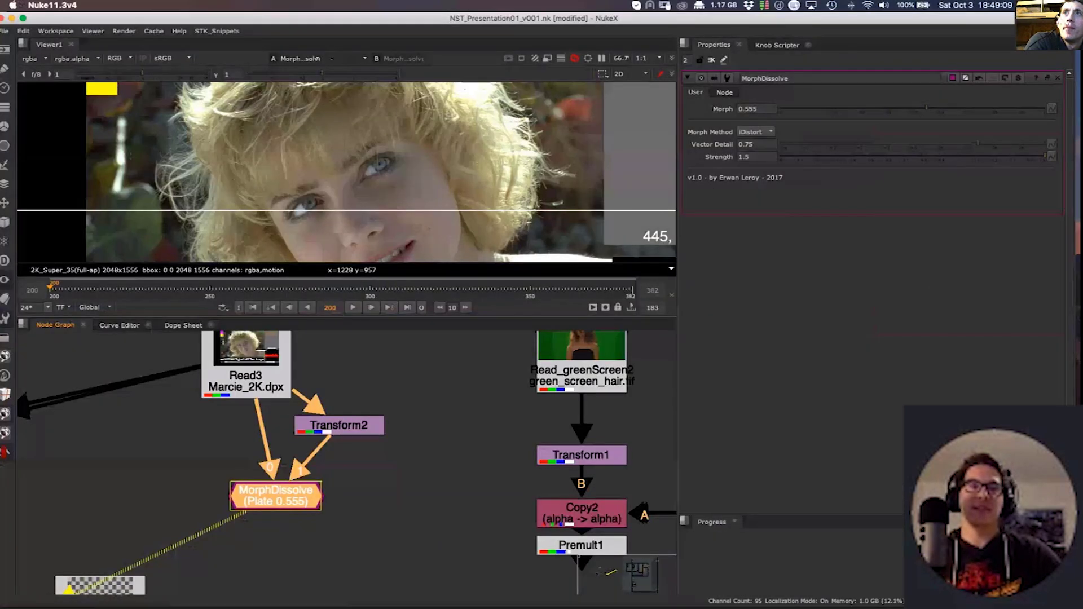
key(ctrl+Up)
key(ctrl+Up)
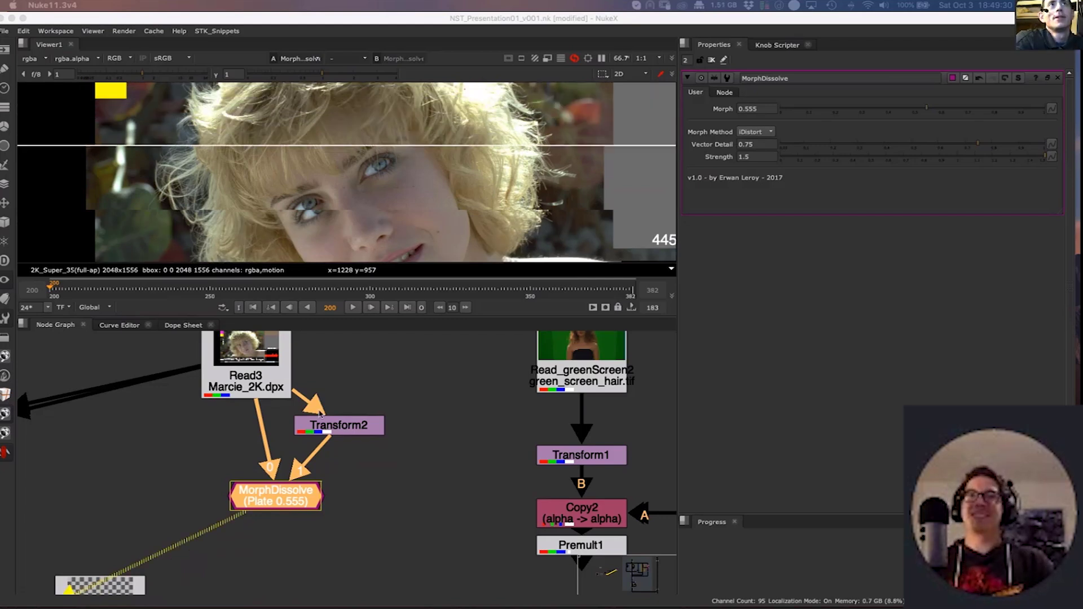
Compare Read3, Transform2 and the MorphDissolve output in the viewer, toggling MorphDissolve off and on
click(367, 411)
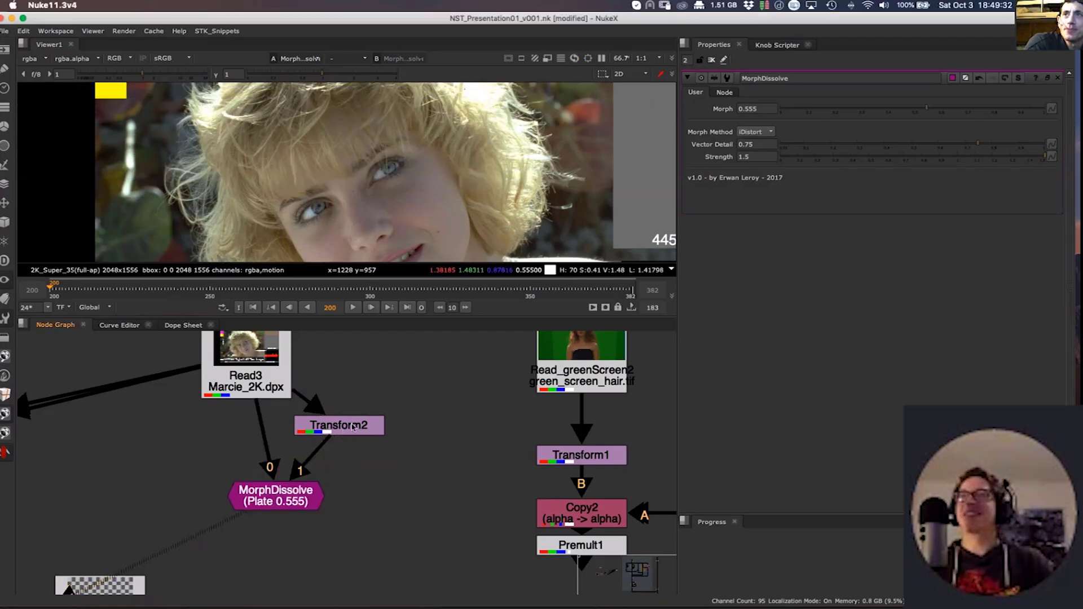
key(1)
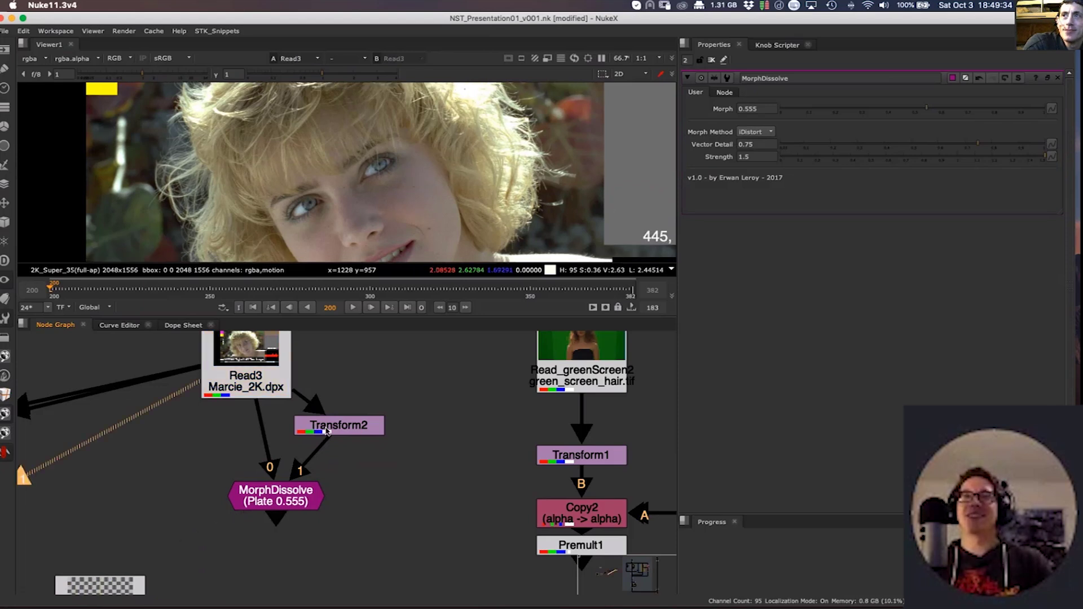
click(337, 428)
key(1)
key(ctrl+z)
key(ctrl+z)
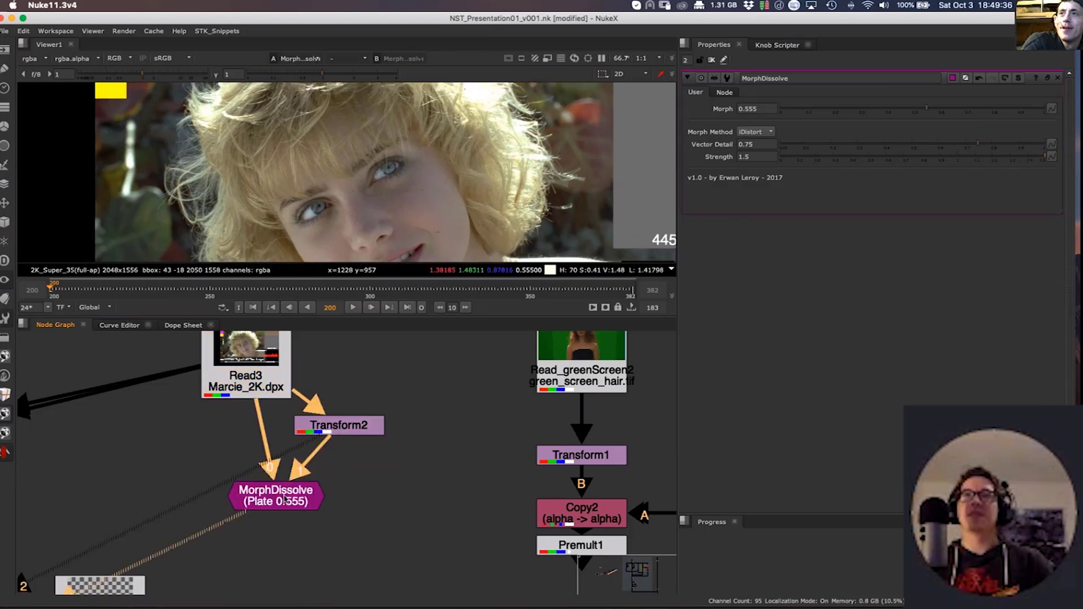
key(ctrl+z)
key(ctrl+z)
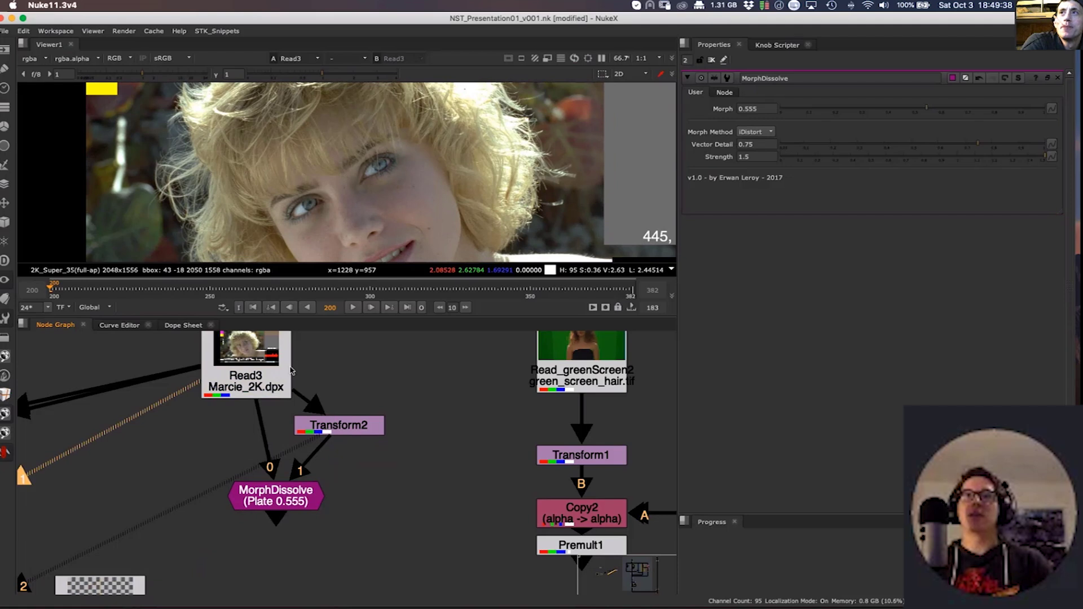
click(328, 434)
key(1)
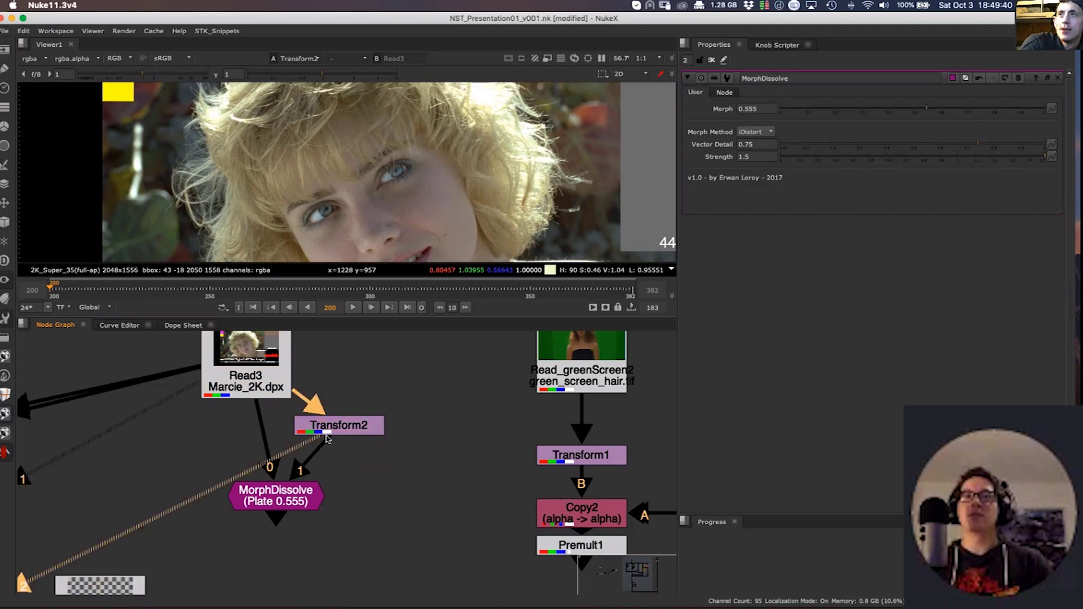
click(285, 496)
key(1)
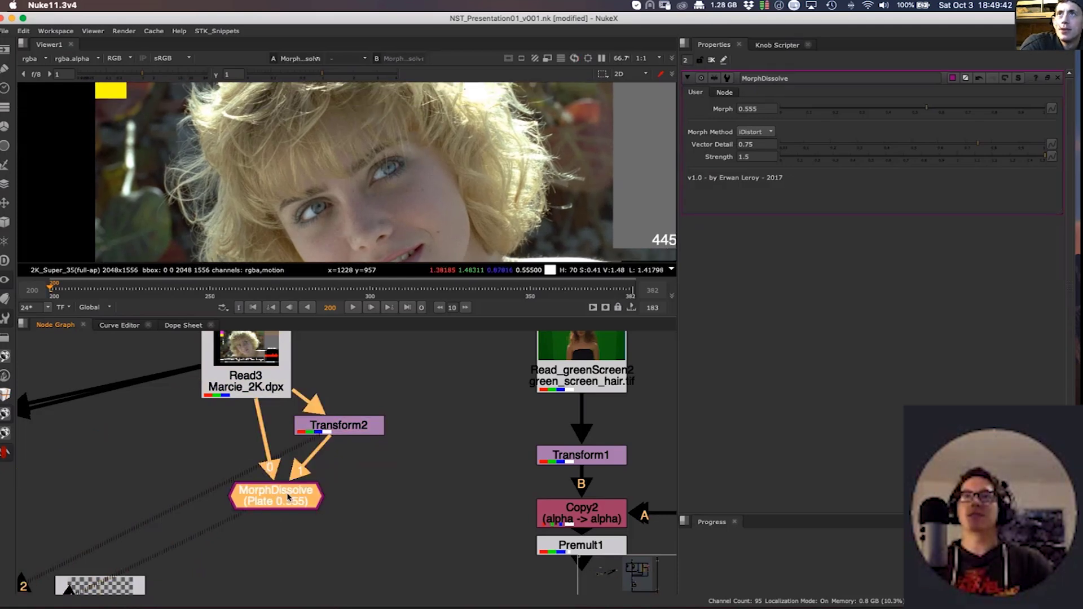
key(d)
key(d)
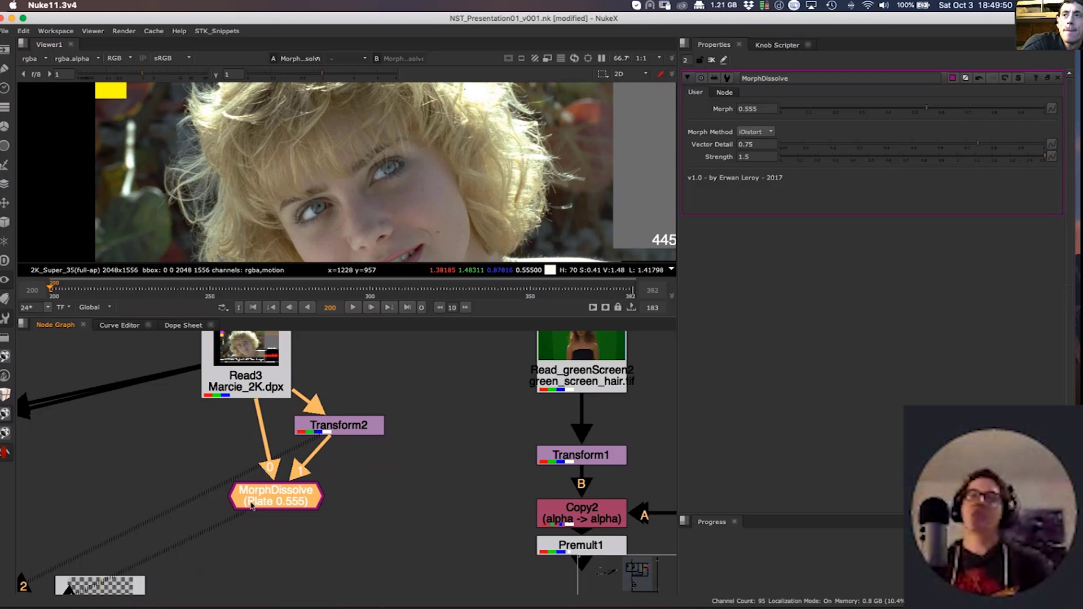
Add a Dissolve node beside MorphDissolve, blending Read3 with Transform2, view it and set which to 0.54
drag(252, 506, 236, 507)
click(361, 492)
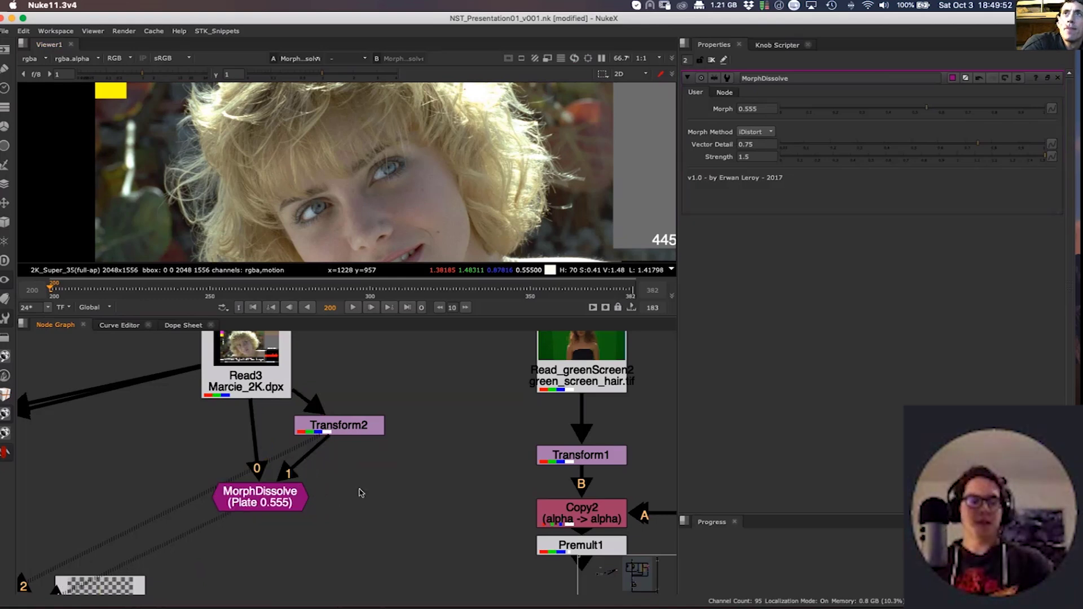
key(Tab)
text(Dissolve)
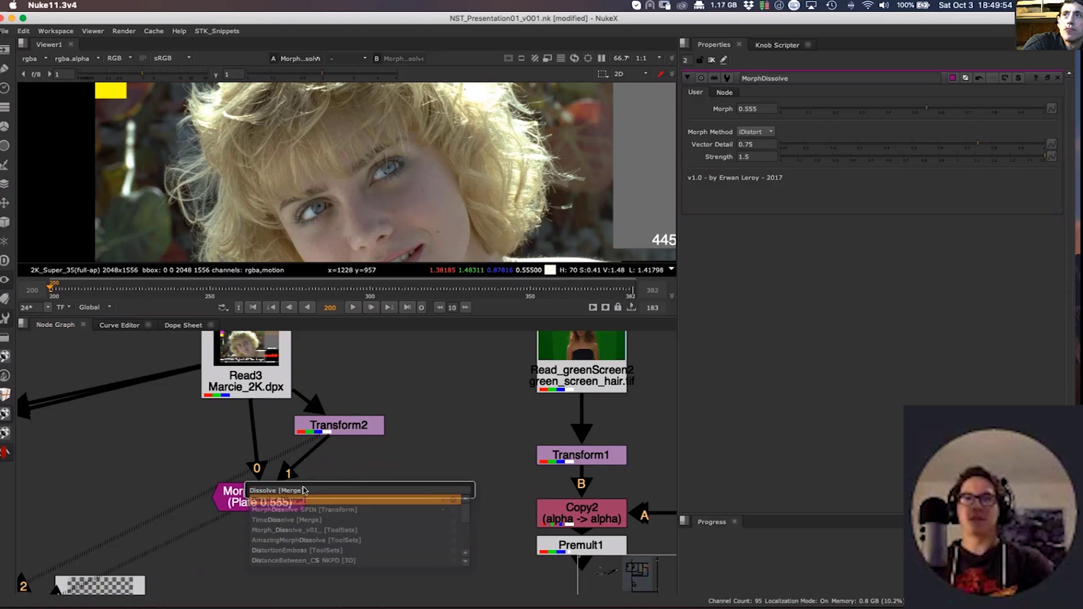
key(Return)
click(348, 496)
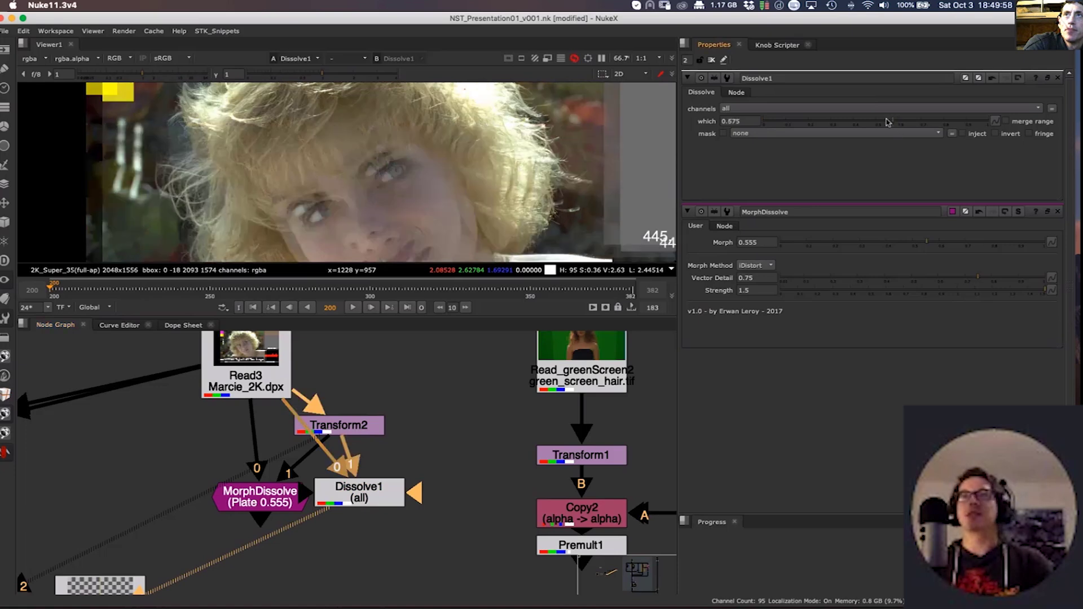
View MorphDissolve again, bring up its properties and set its Morph Method to Kronos
click(265, 499)
click(249, 502)
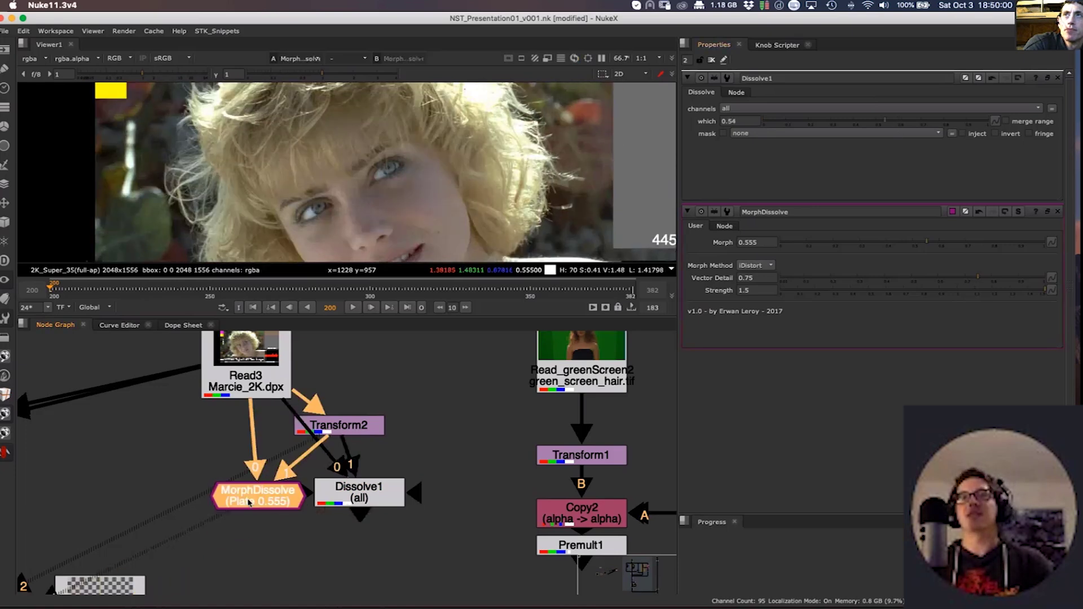
double_click(261, 499)
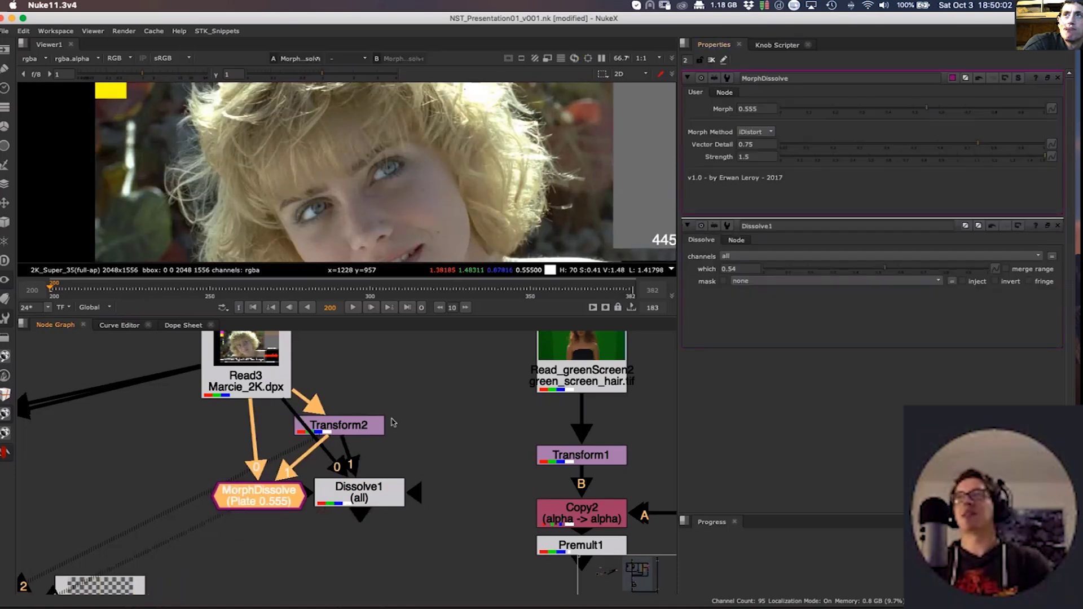
click(762, 130)
click(766, 143)
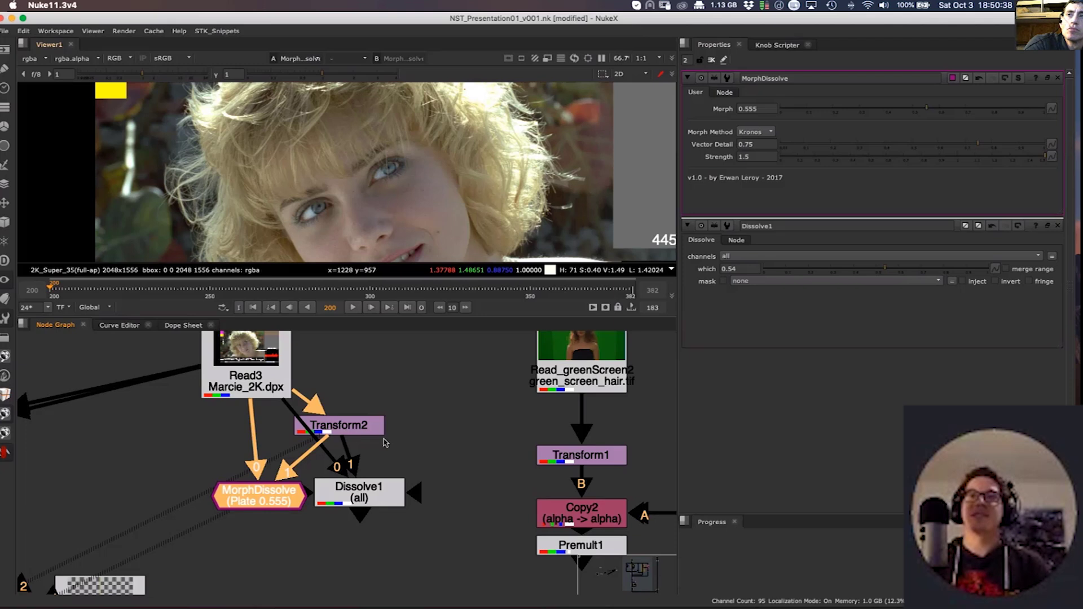
Locate the CardToTrack Setup Example backdrop in the node graph and examine its nodes
click(374, 474)
scroll(422, 423, down, 6)
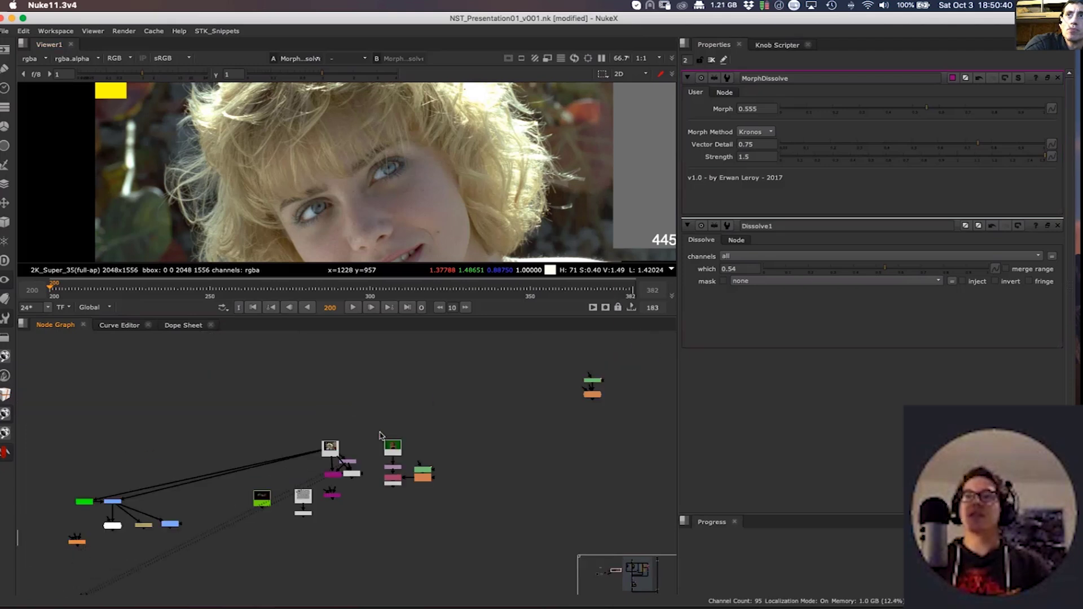
scroll(381, 427, down, 4)
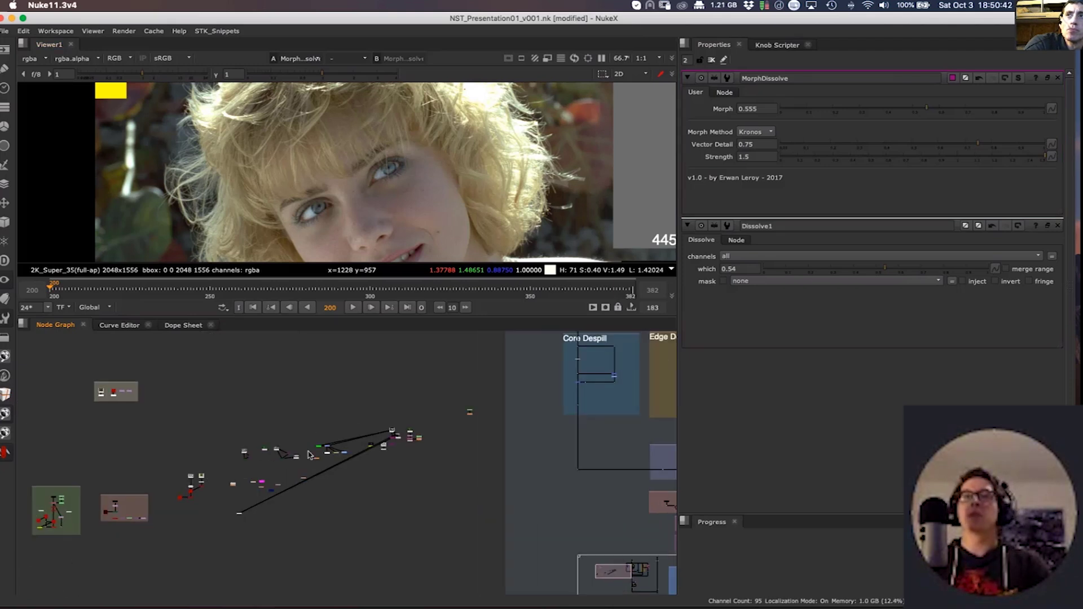
scroll(297, 491, up, 5)
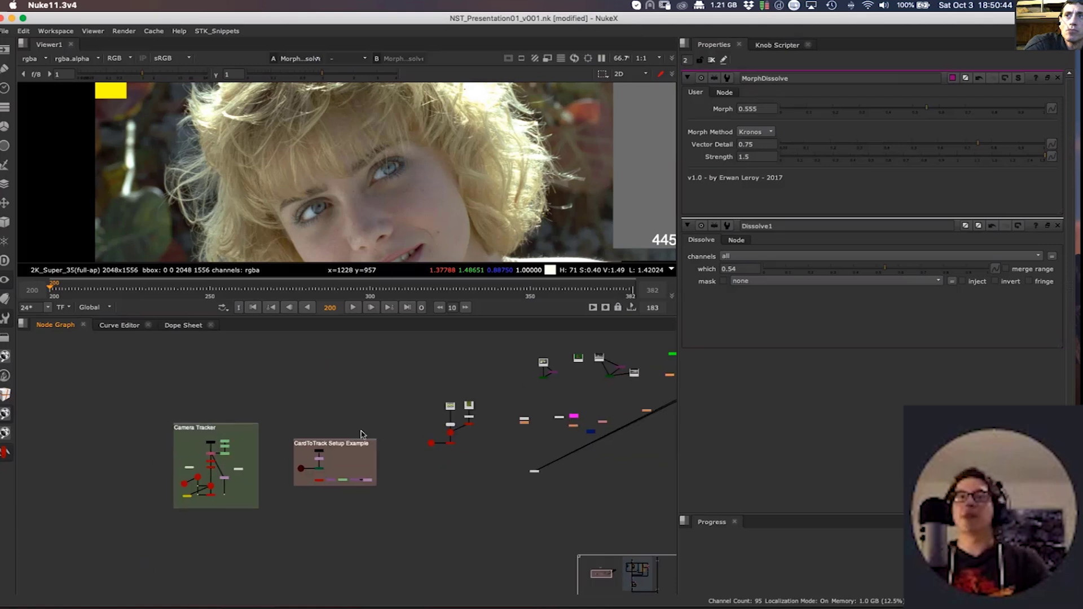
drag(240, 535, 211, 547)
click(224, 479)
mouse_move(223, 477)
middle_down()
mouse_move(270, 470)
mouse_move(237, 463)
middle_up()
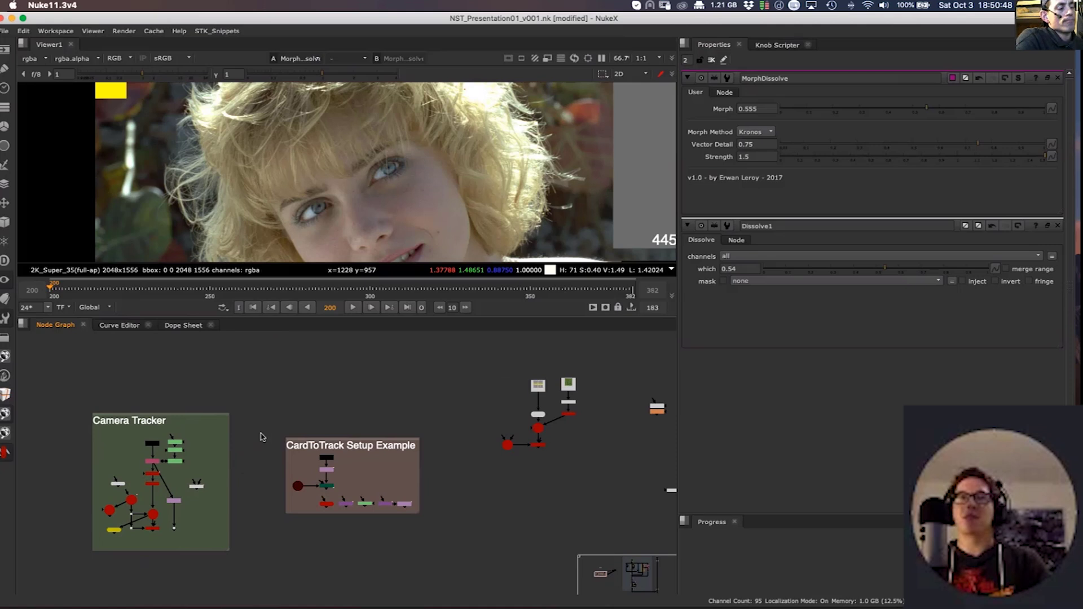
drag(269, 385, 51, 554)
middle_drag(303, 466, 269, 455)
scroll(270, 455, up, 5)
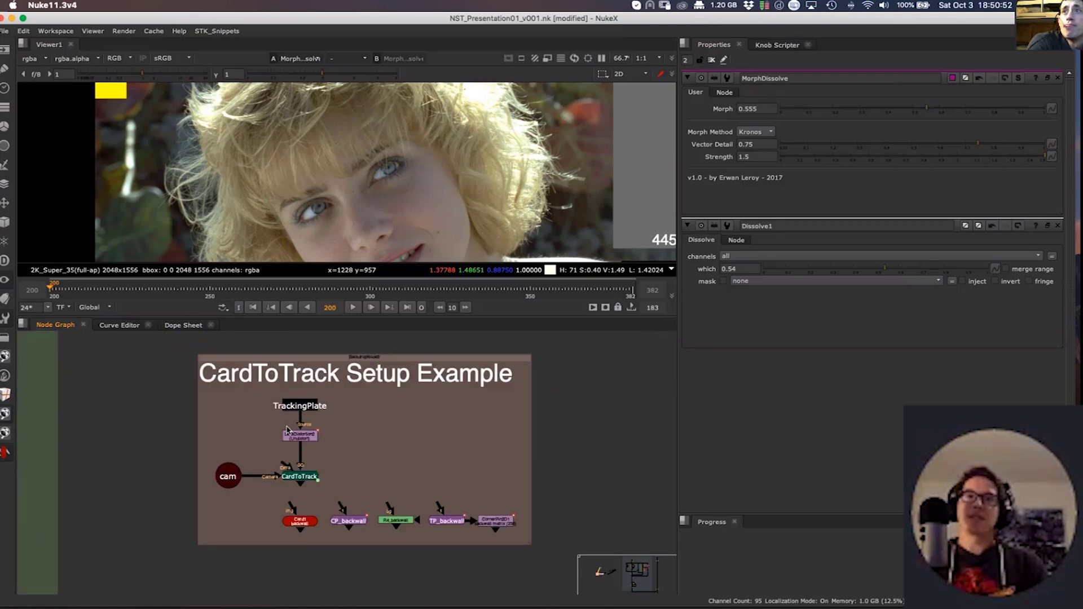
scroll(346, 462, down, 1)
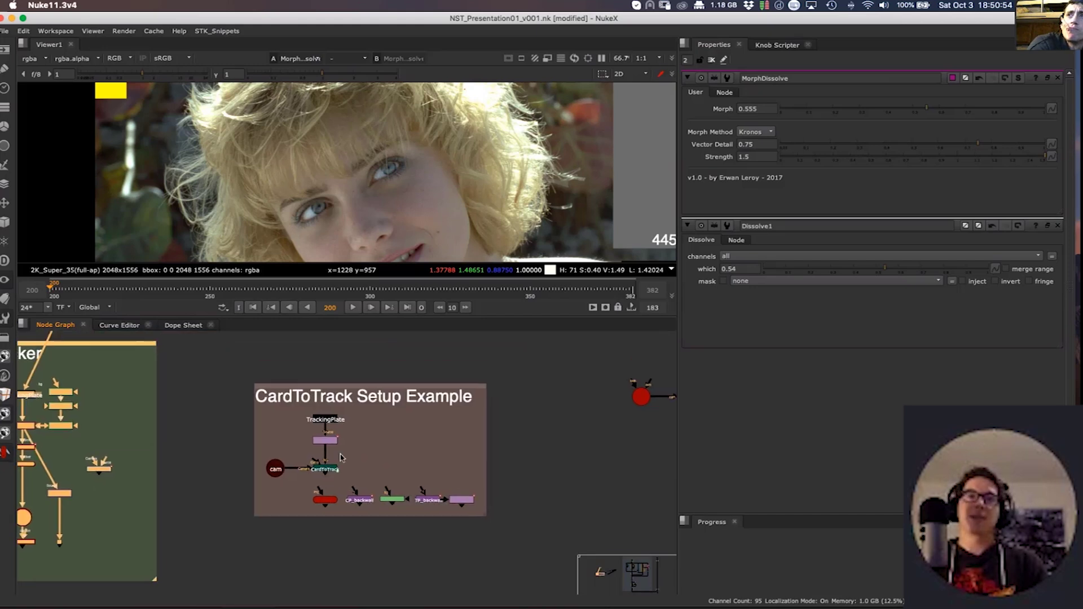
scroll(341, 457, up, 2)
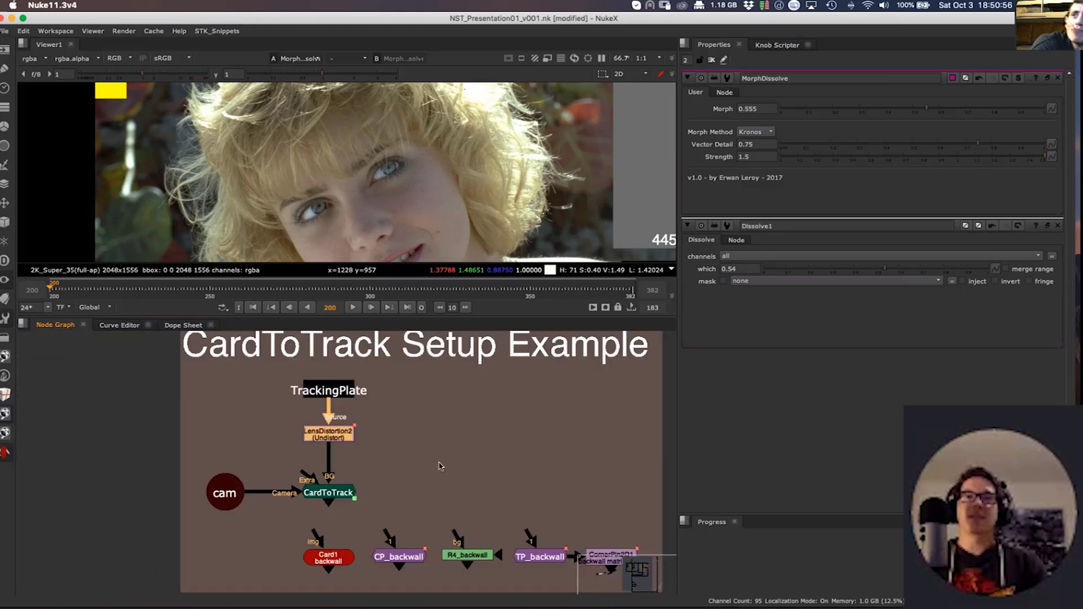
View LensDistortion2 and delete the existing CardToTrack and the backwall nodes beneath it in the setup example
key(1)
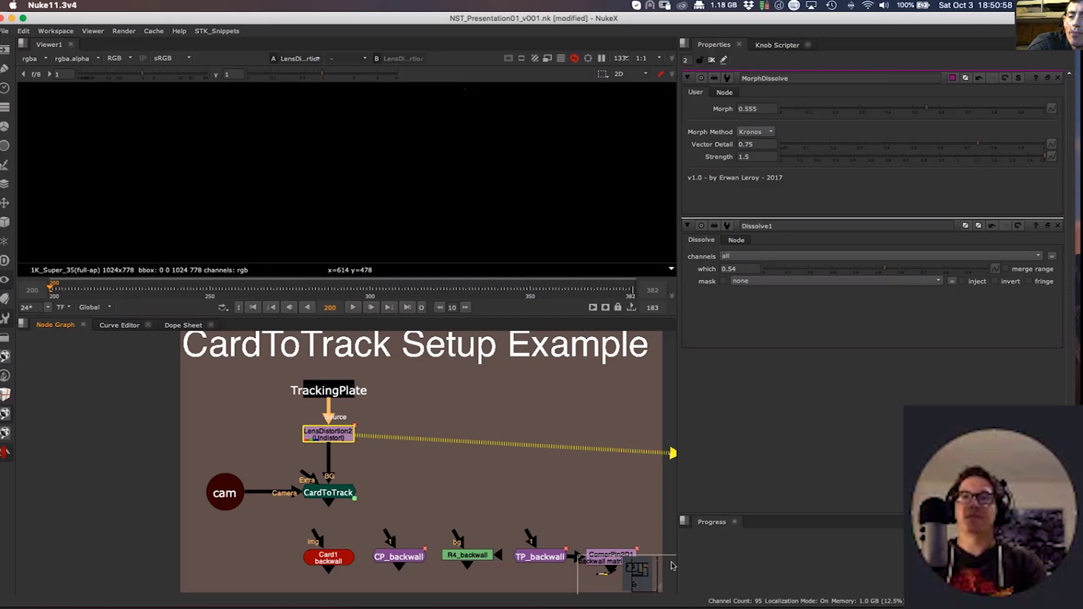
scroll(585, 503, up, 5)
scroll(552, 473, down, 10)
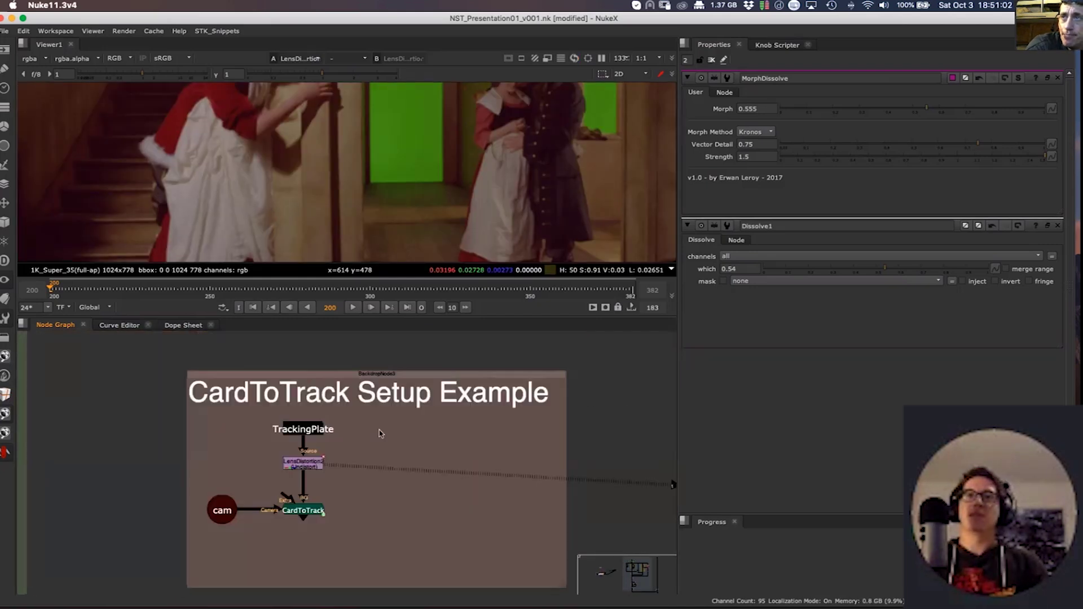
drag(351, 492, 237, 567)
key(Delete)
Show the whole undistorted plate, scrub it to frame 311 and back, and park on frame 223
drag(368, 475, 272, 424)
key(minus)
key(minus)
drag(244, 288, 411, 299)
click(207, 289)
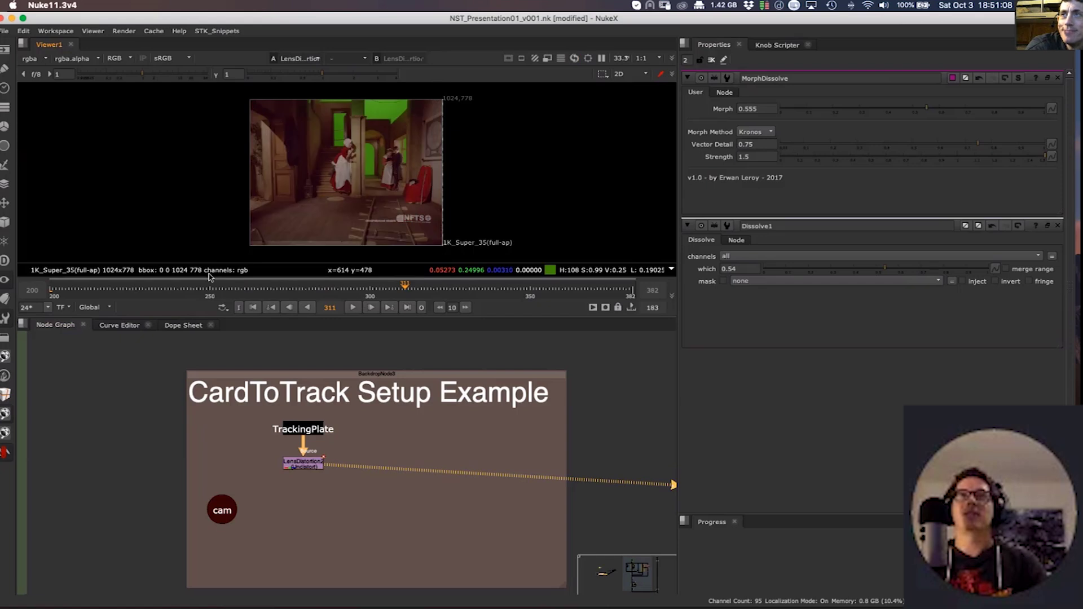
drag(162, 291, 124, 288)
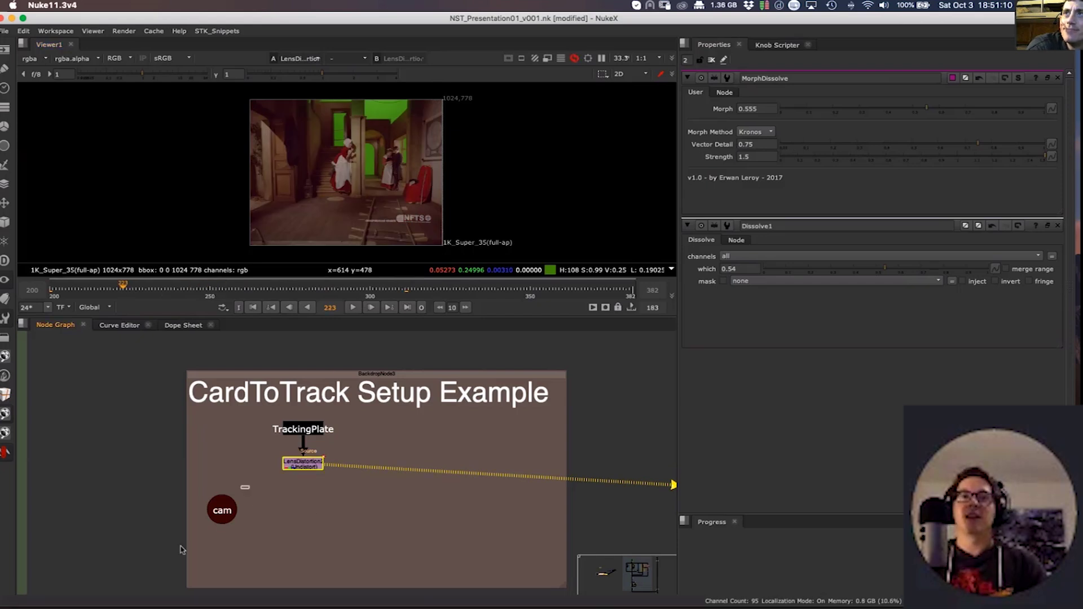
Add a new CardToTrack node beneath LensDistortion2 in the setup example
click(221, 510)
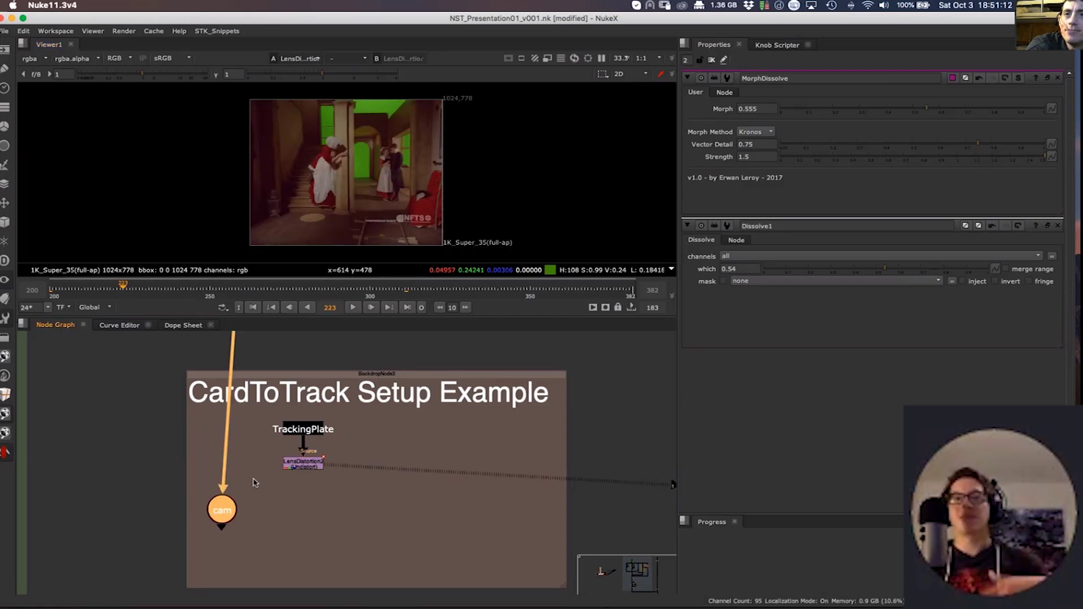
click(272, 516)
scroll(272, 516, up, 3)
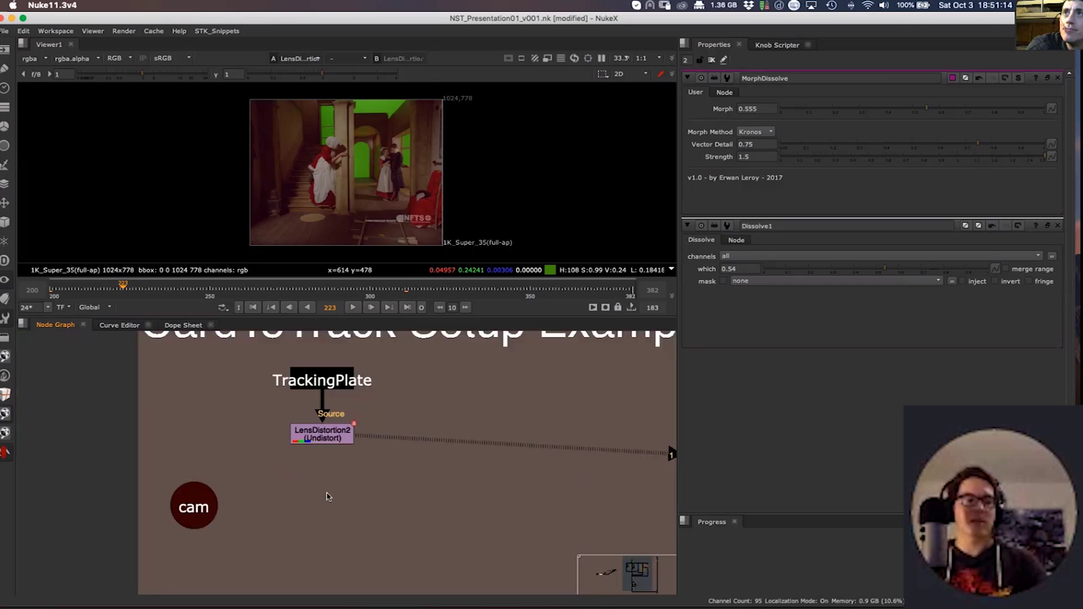
key(Tab)
text(cardt)
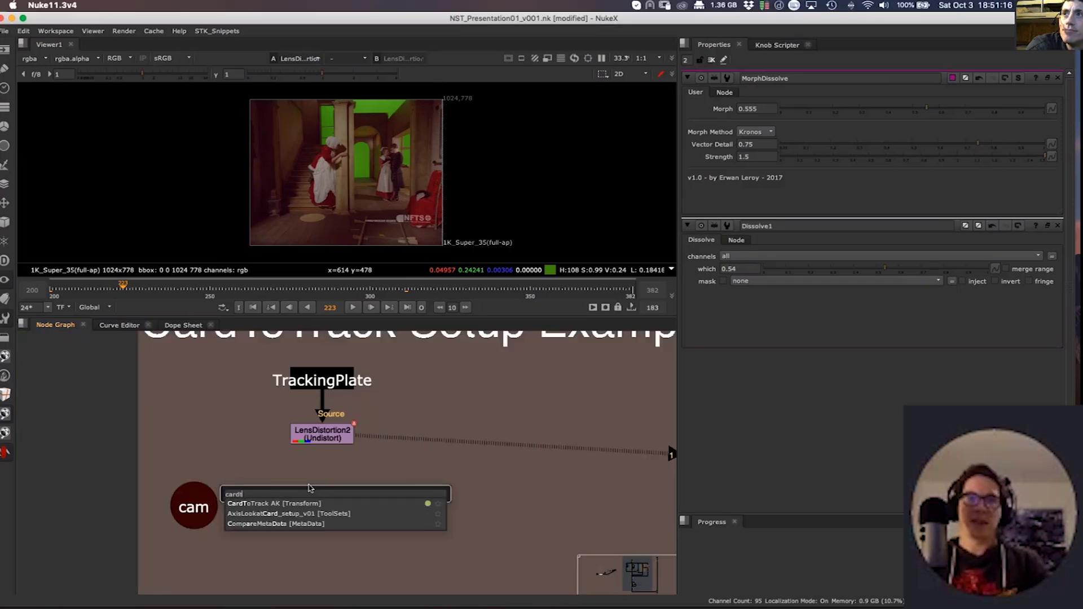
key(Return)
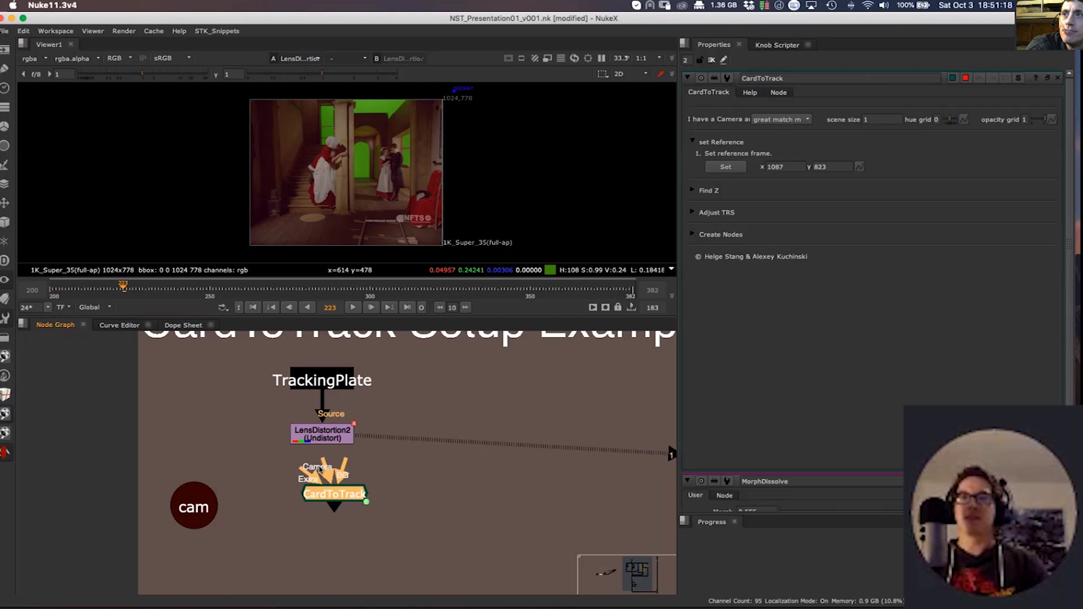
drag(333, 505, 325, 513)
Connect CardToTrack's Camera input to cam and its BG input to LensDistortion2, and align it under LensDistortion2
drag(317, 473, 198, 506)
mouse_move(342, 509)
mouse_down()
mouse_move(343, 493)
mouse_move(331, 509)
mouse_up()
click(397, 478)
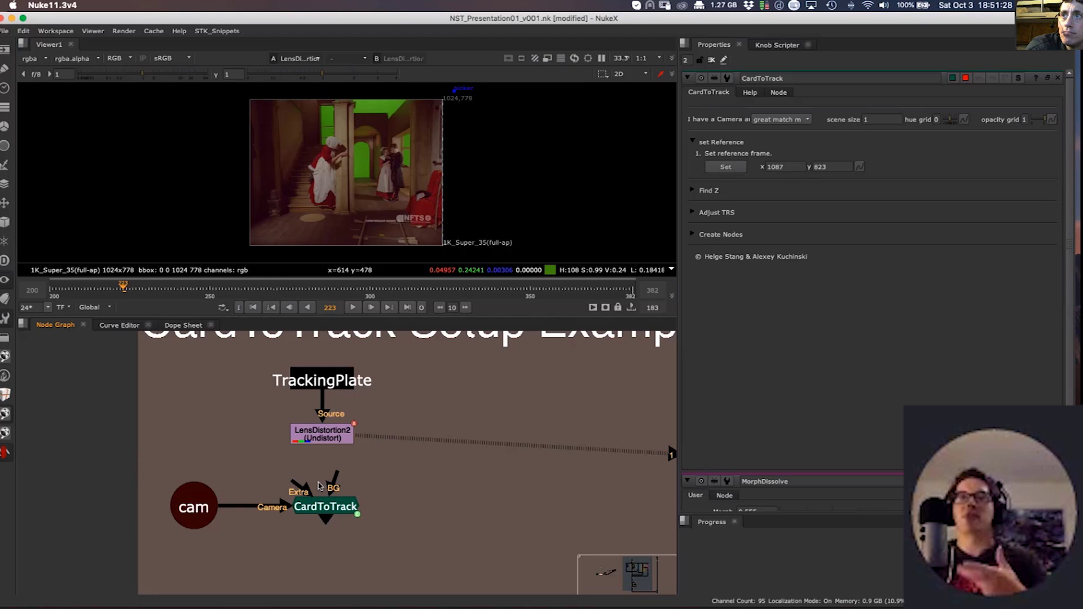
drag(333, 479, 322, 440)
drag(331, 515, 328, 515)
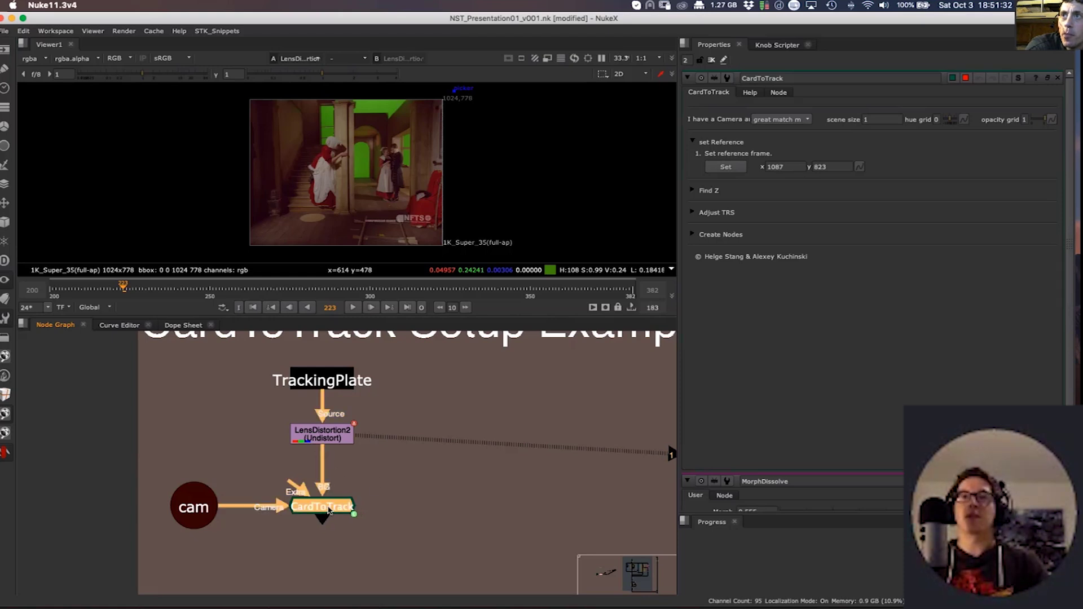
drag(389, 416, 275, 444)
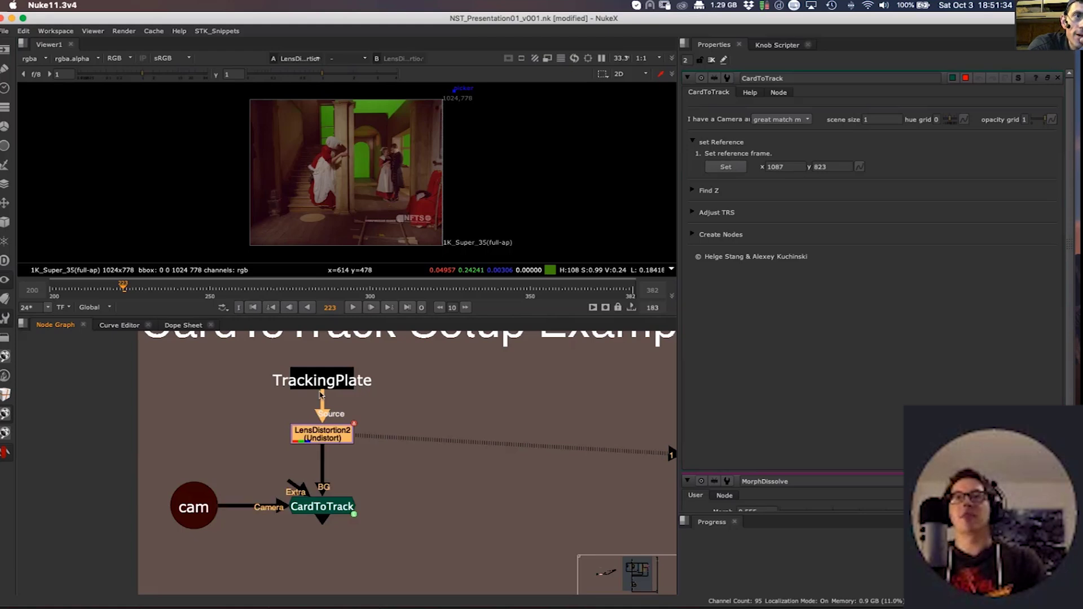
click(194, 505)
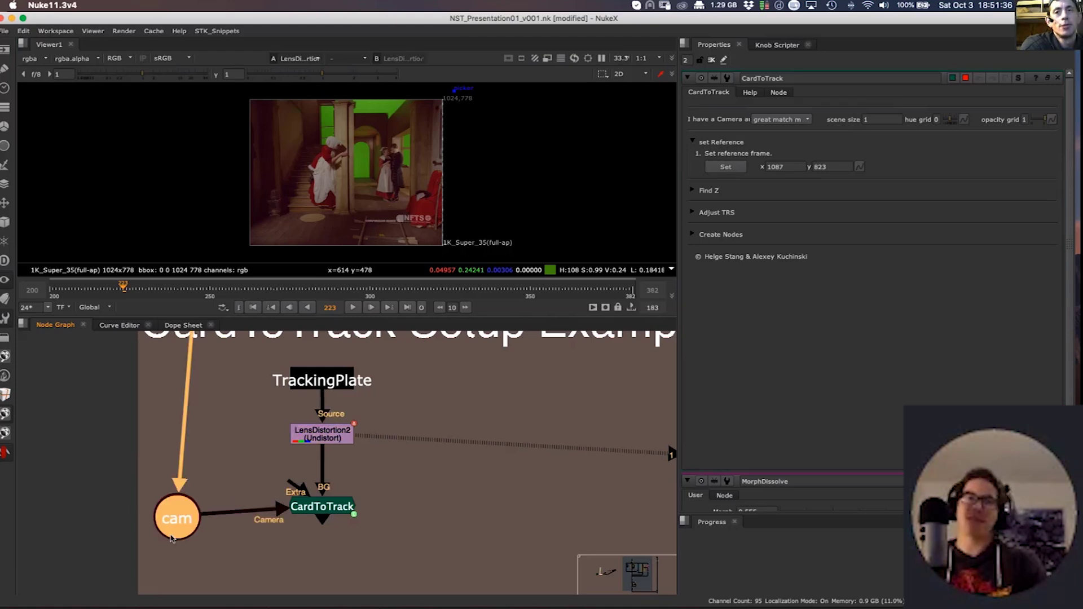
click(284, 472)
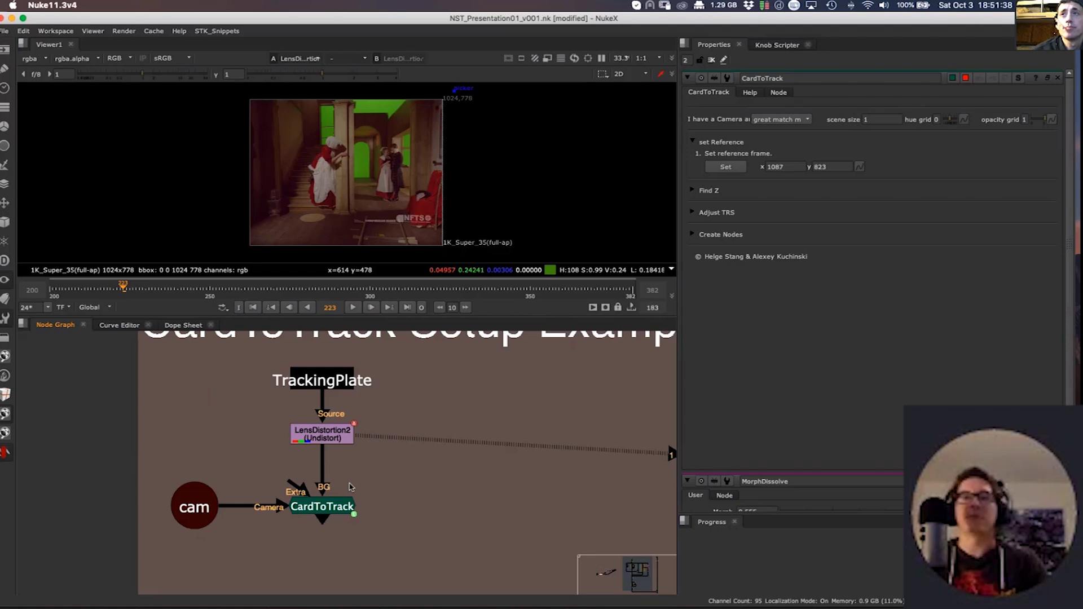
View CardToTrack and place its picker on the wall corner beside the green area, at about x 734, y 707.2
click(306, 500)
key(1)
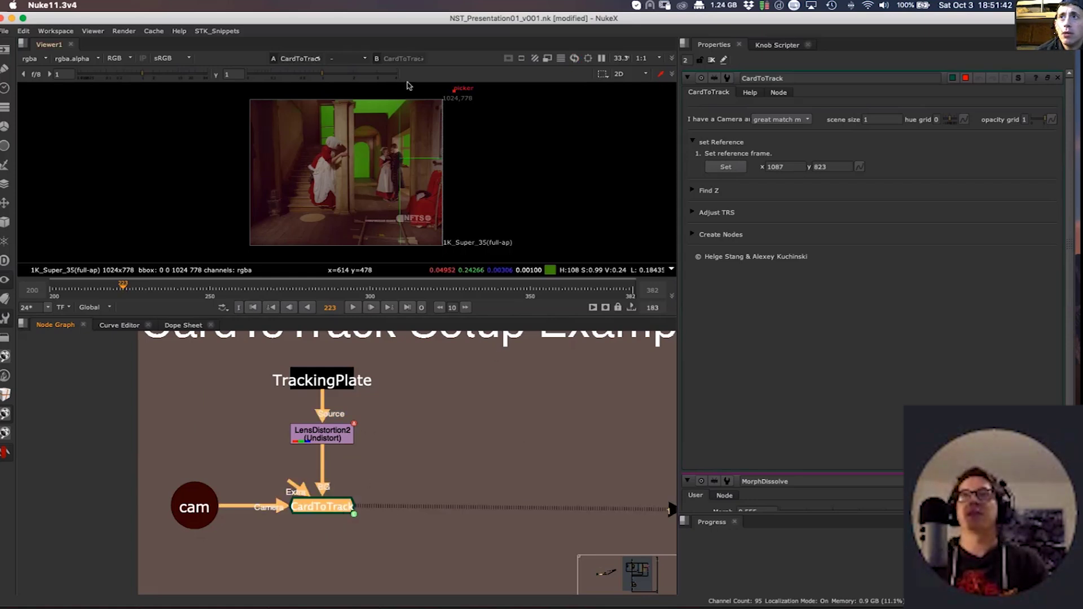
scroll(429, 85, up, 3)
drag(486, 145, 287, 211)
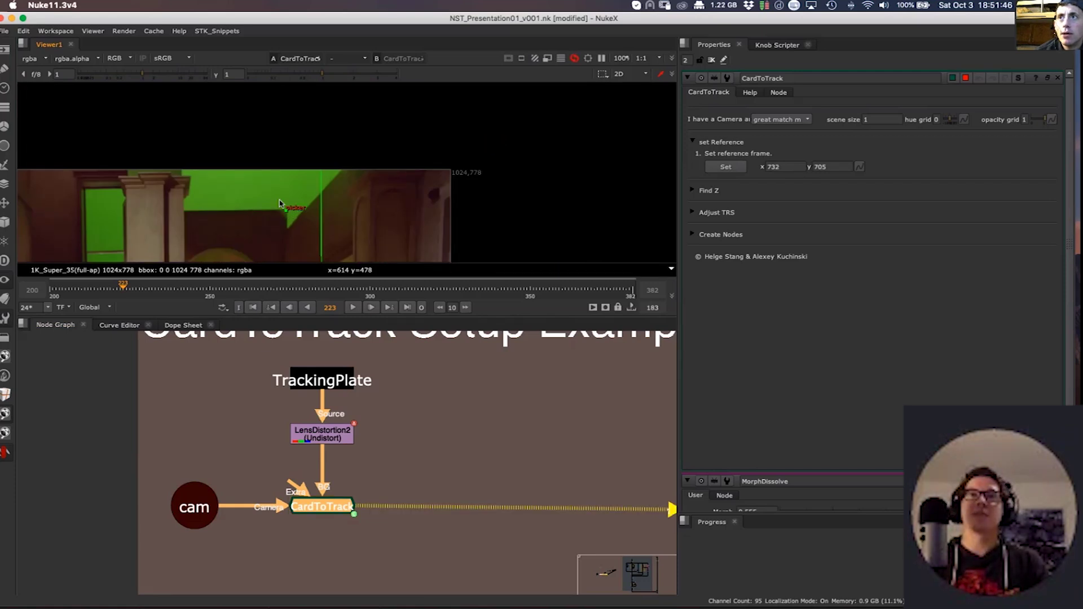
scroll(290, 210, up, 3)
scroll(329, 143, down, 4)
middle_drag(328, 142, 343, 98)
mouse_move(281, 114)
ctrl+shift+mouse_down()
mouse_move(367, 195)
mouse_move(359, 239)
ctrl+shift+mouse_up()
scroll(378, 153, up, 5)
drag(308, 137, 313, 131)
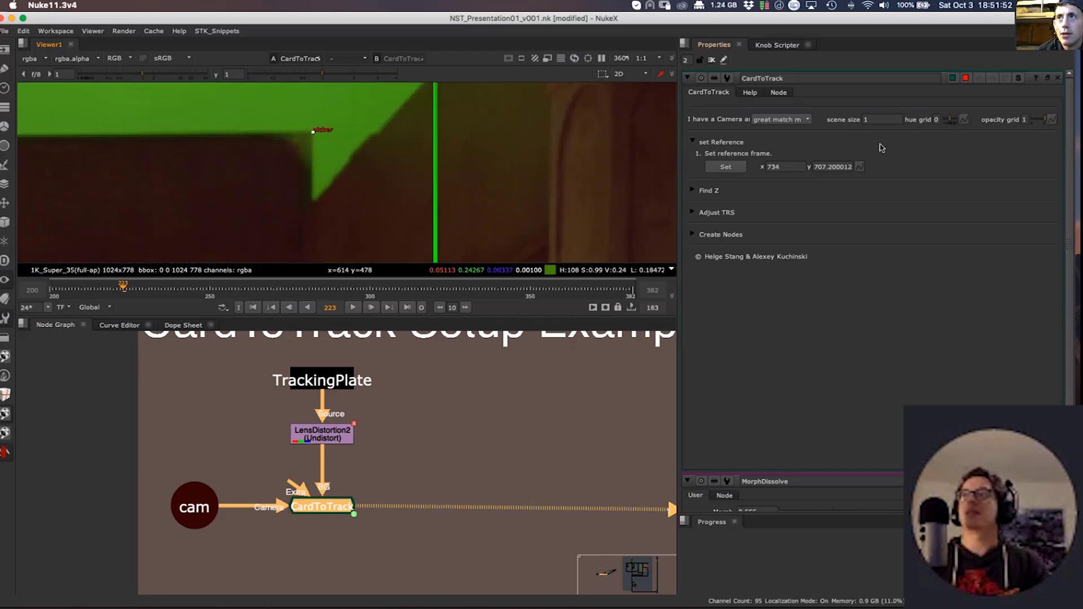
Set frame 223 as CardToTrack's reference frame for the picked corner
click(725, 167)
scroll(336, 138, down, 9)
middle_drag(336, 137, 375, 139)
scroll(375, 140, up, 5)
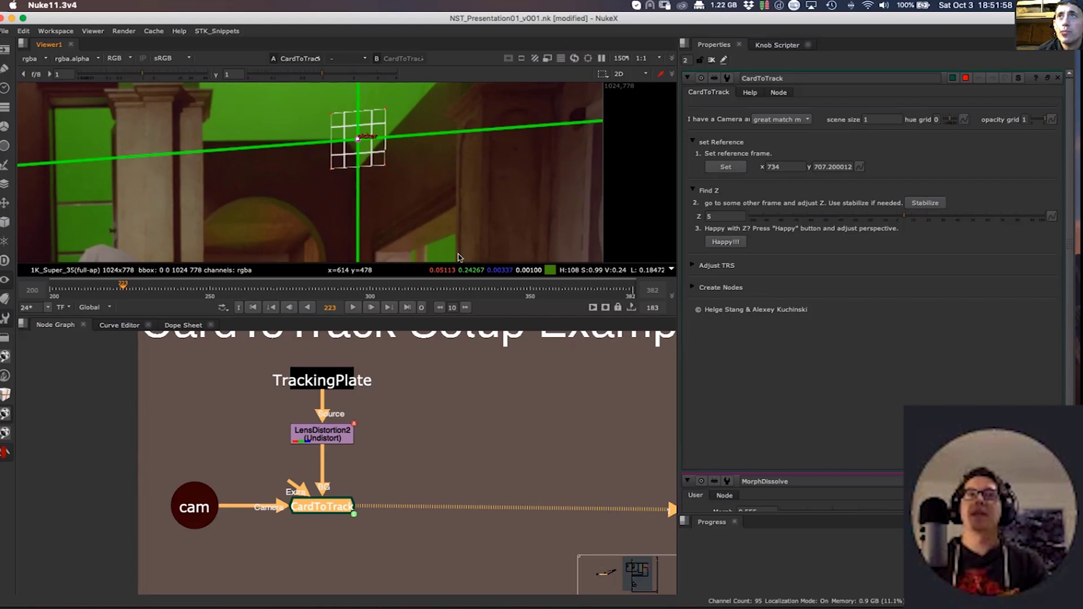
Go to frame 248 and on to frame 275, and closely examine how the card grid sits against the wall corner
mouse_move(235, 272)
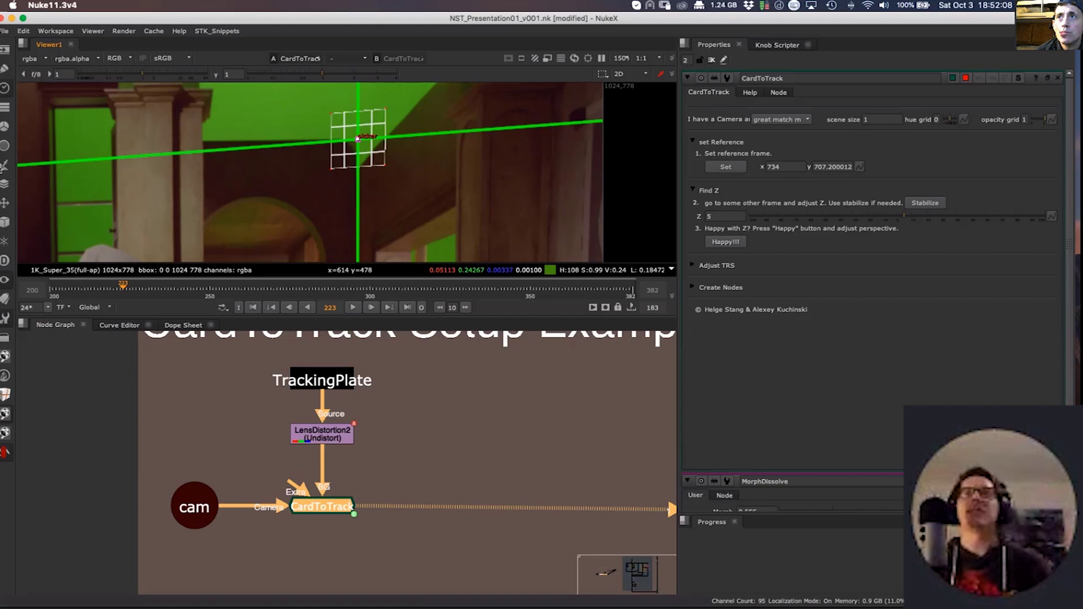
drag(158, 286, 206, 286)
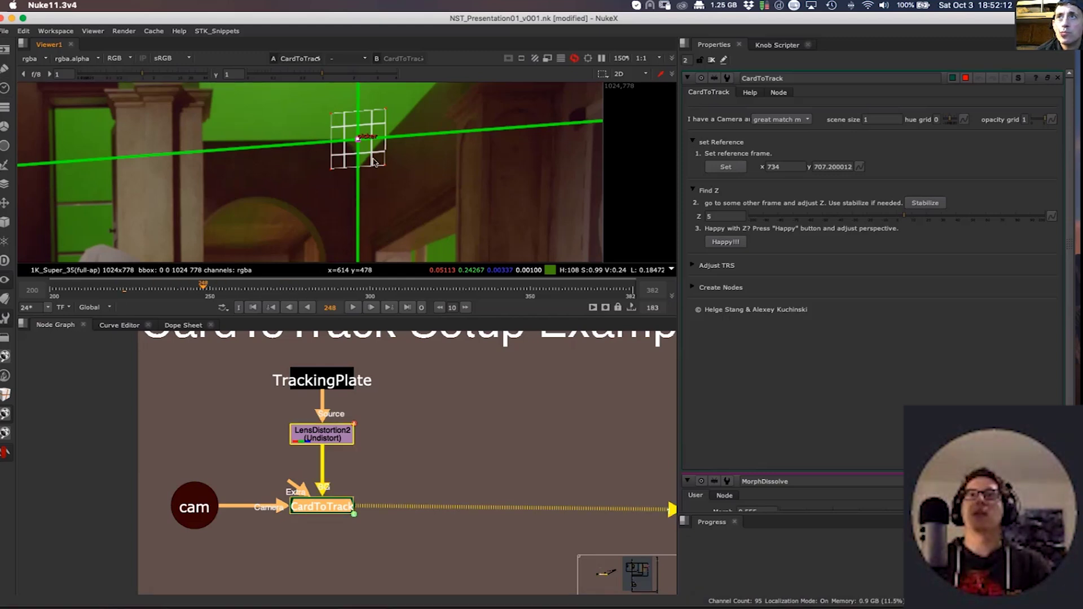
click(289, 290)
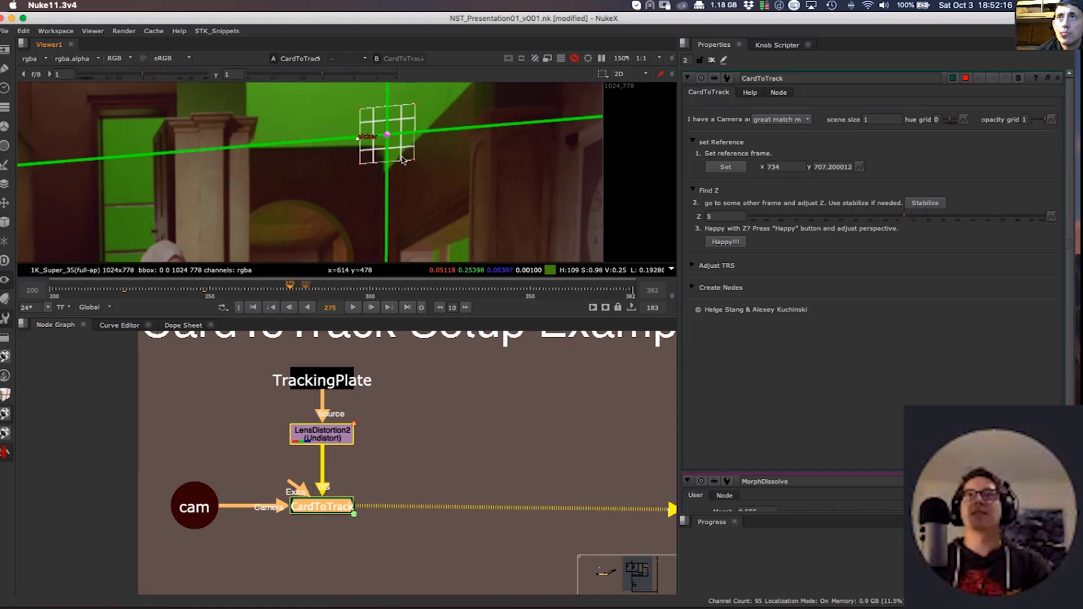
scroll(436, 128, up, 5)
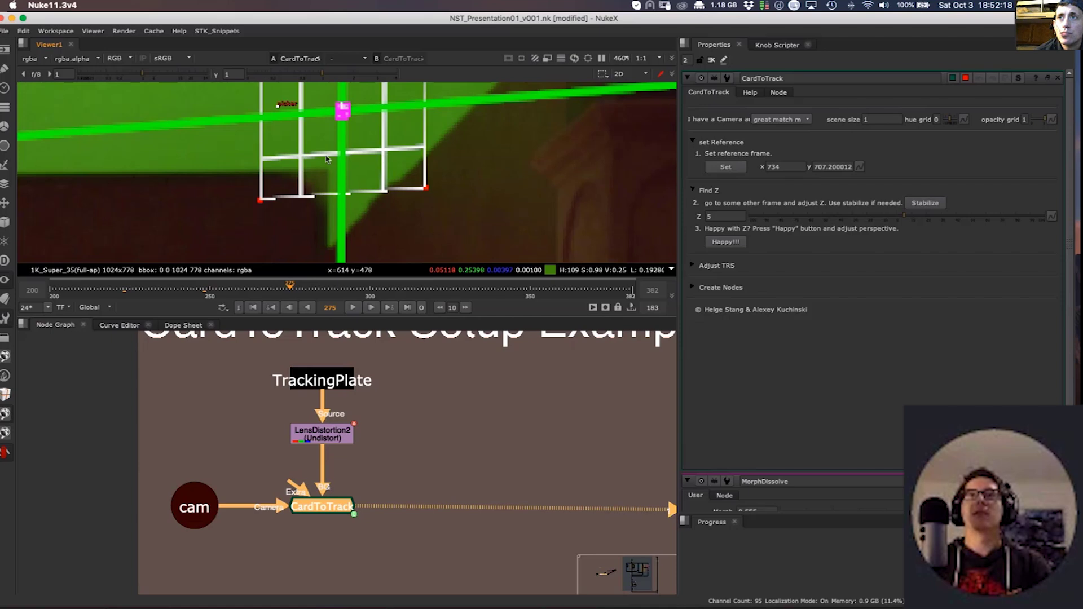
middle_drag(326, 160, 356, 137)
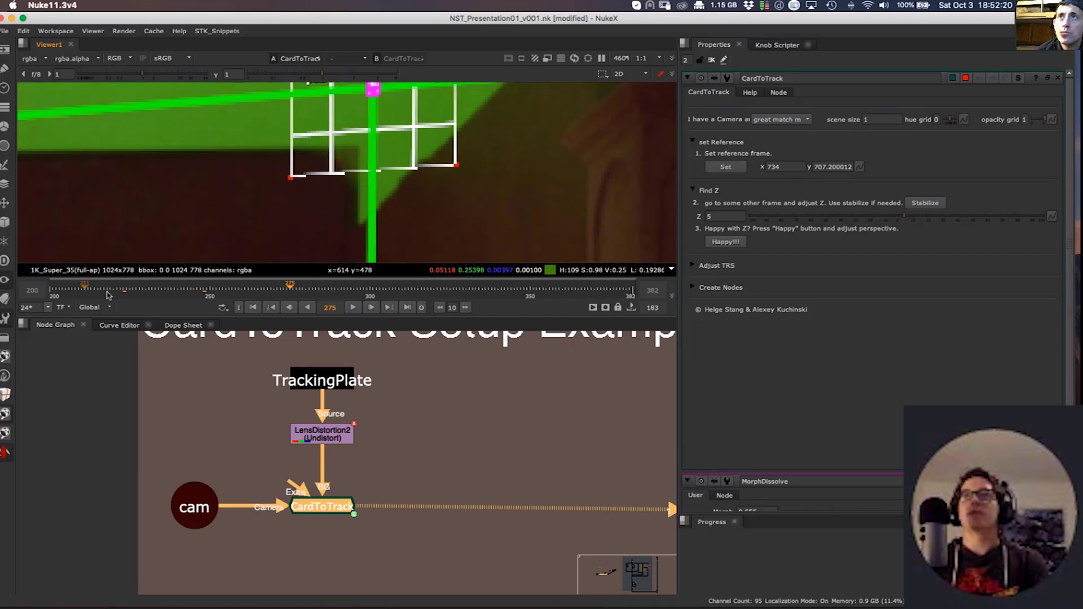
Adjust CardToTrack's Z depth to -8.2 so that the card grid sits on the wall corner
click(730, 216)
key(Up)
key(Up)
key(Up)
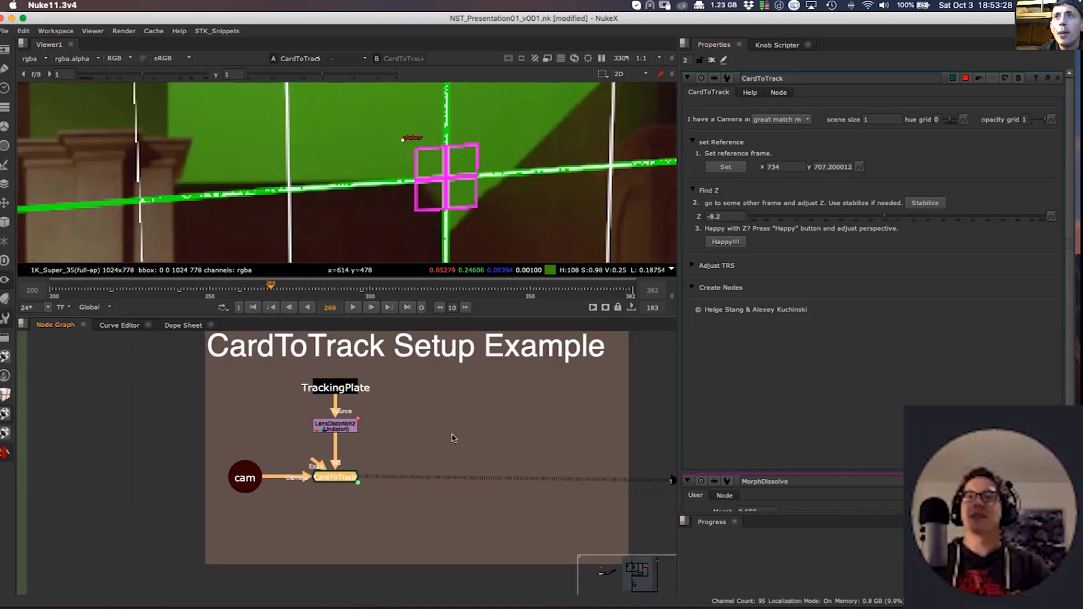
middle_drag(370, 430, 422, 433)
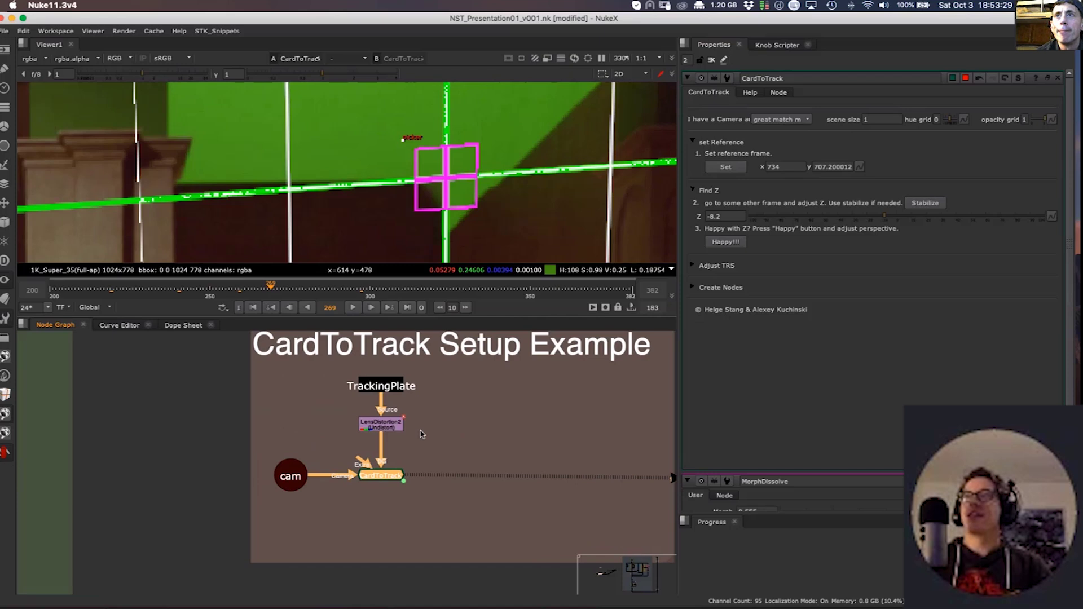
click(422, 433)
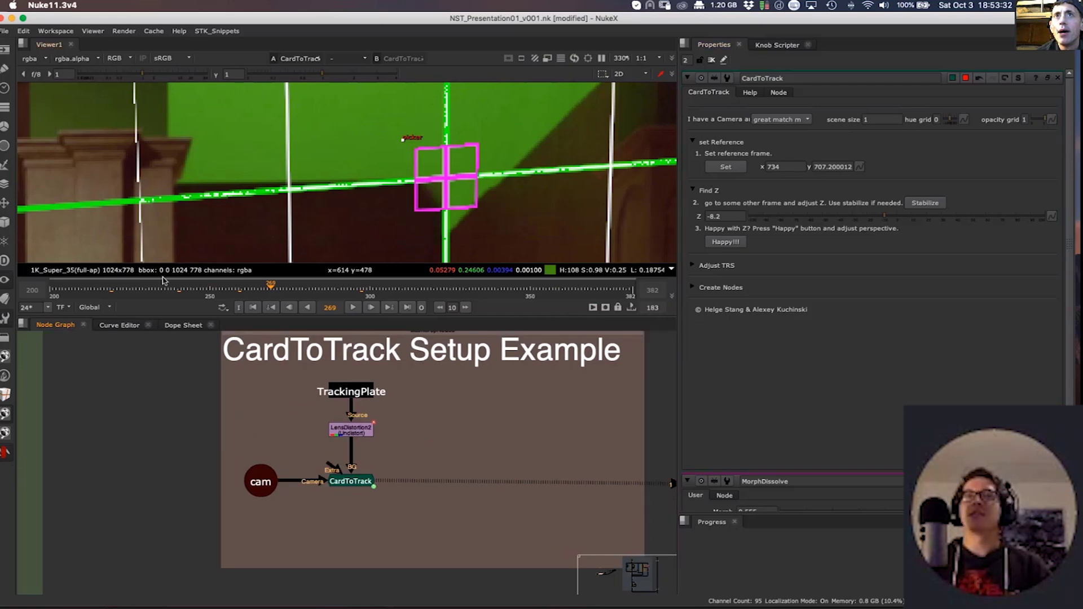
Scrub through the shot, including frames 205, 287, 232, 213 and 250, and examine how well the card grid sticks to the wall corner
drag(122, 292, 93, 294)
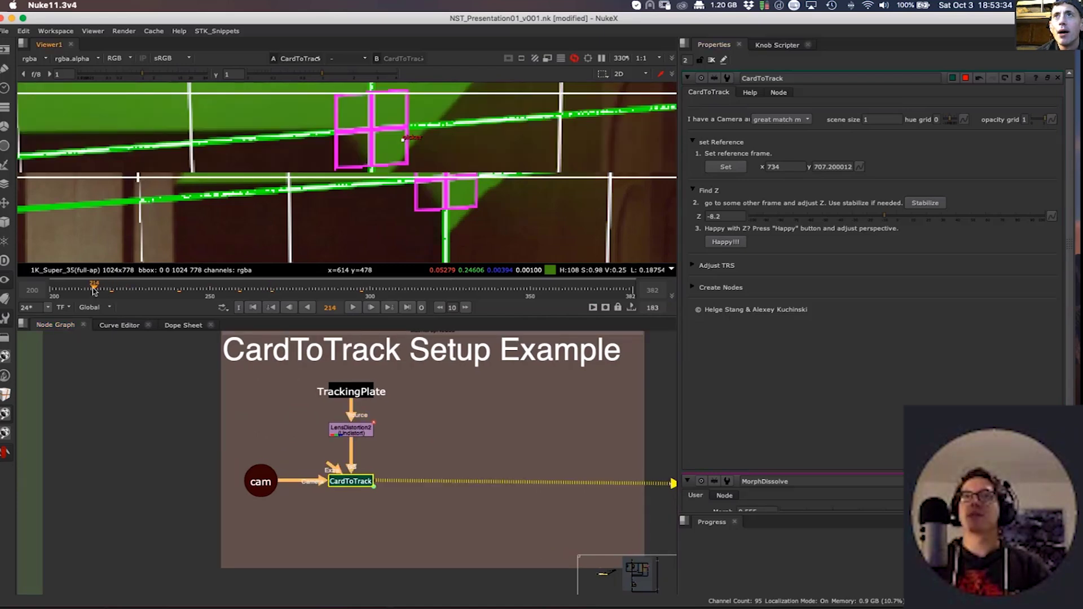
click(66, 290)
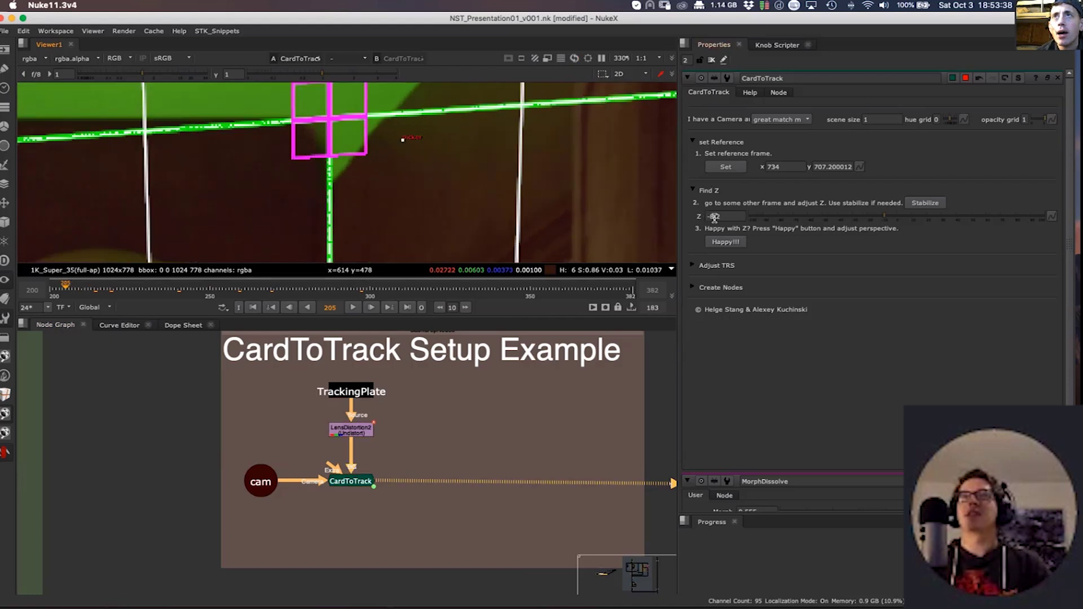
scroll(329, 128, down, 5)
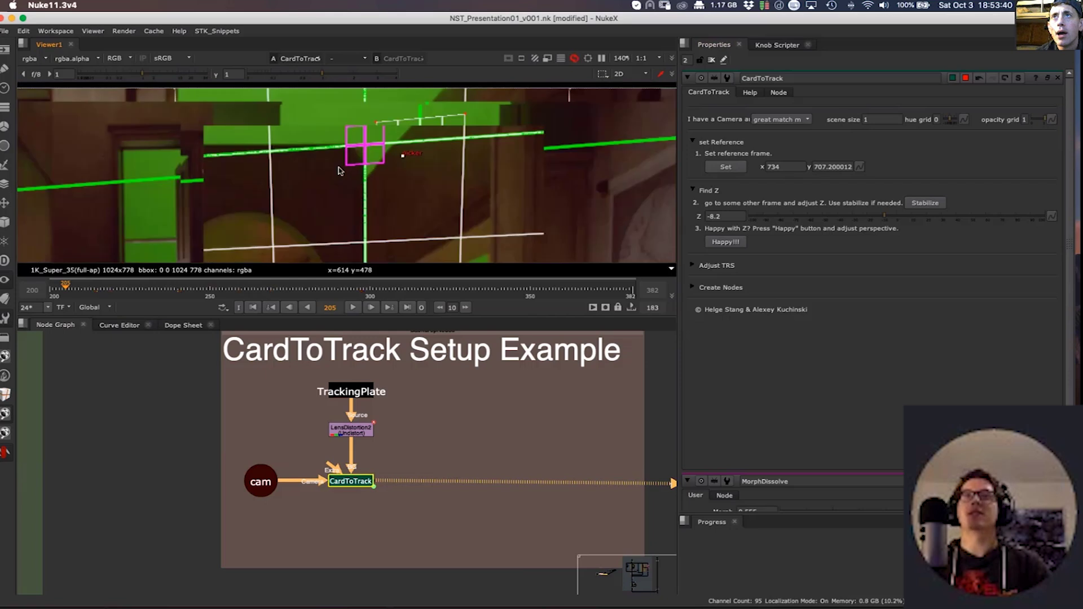
click(231, 288)
drag(232, 288, 328, 288)
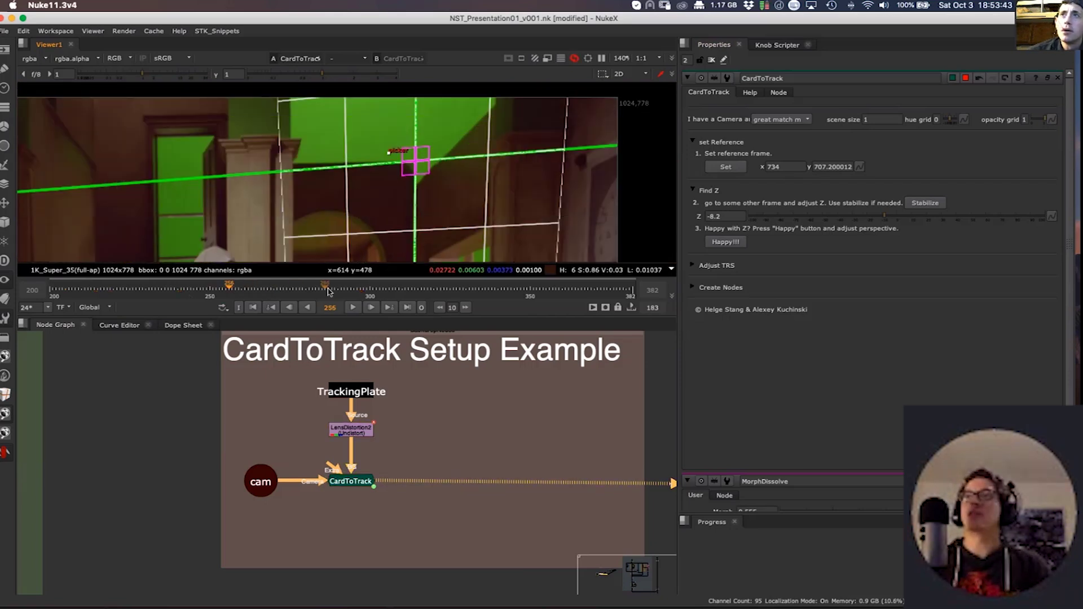
click(726, 167)
click(152, 288)
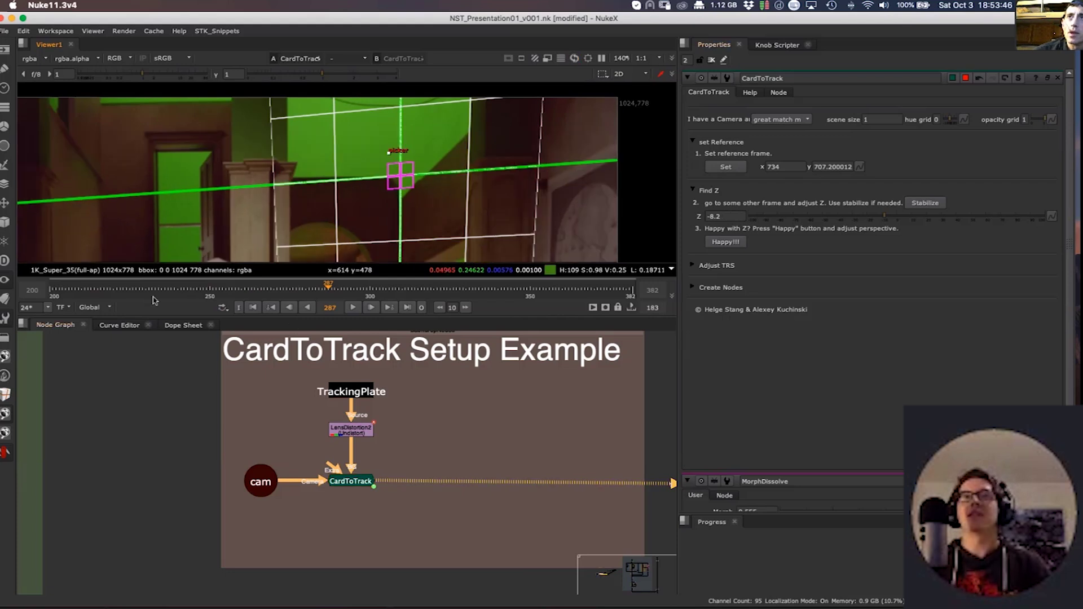
click(231, 290)
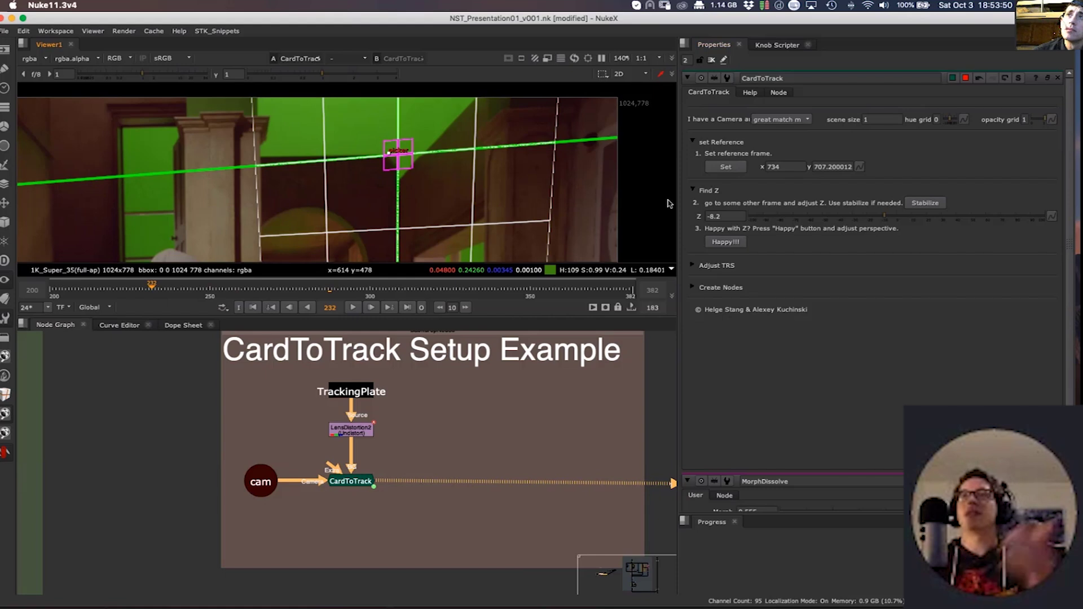
click(94, 292)
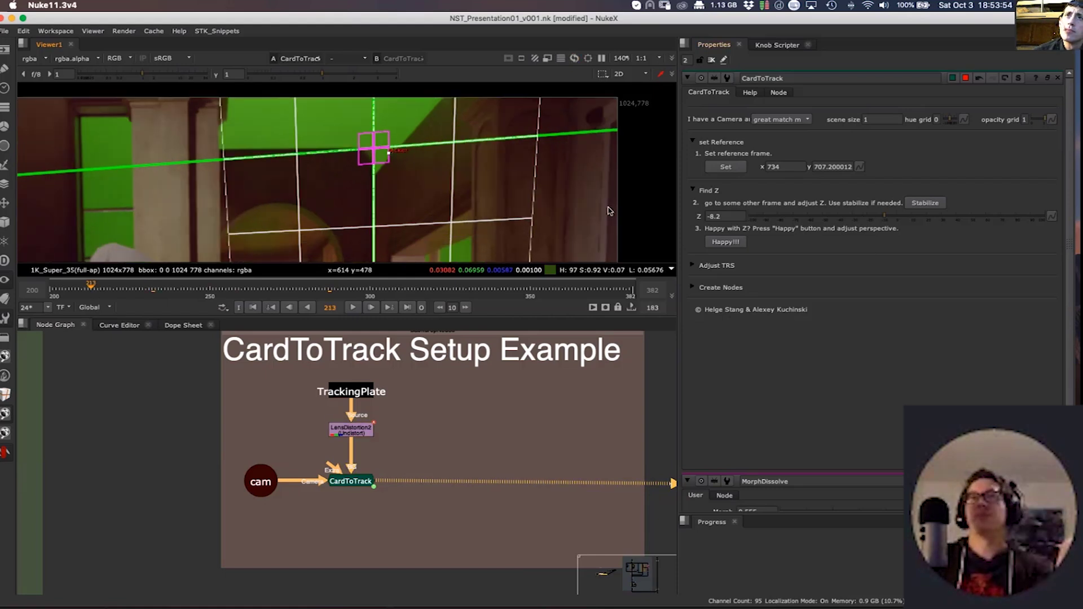
drag(124, 288, 209, 288)
scroll(467, 130, up, 4)
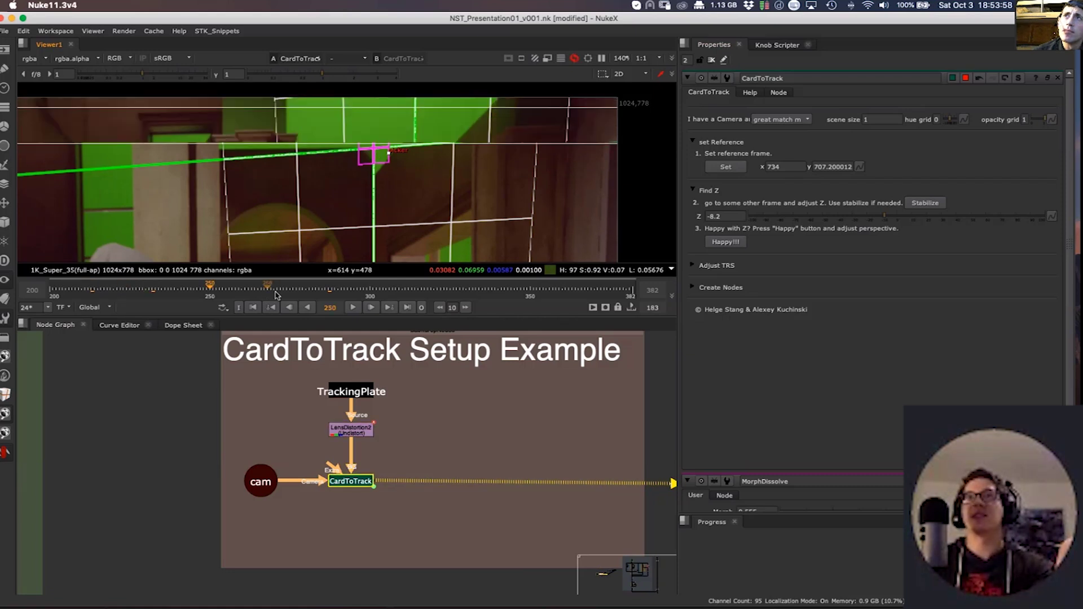
scroll(442, 188, down, 2)
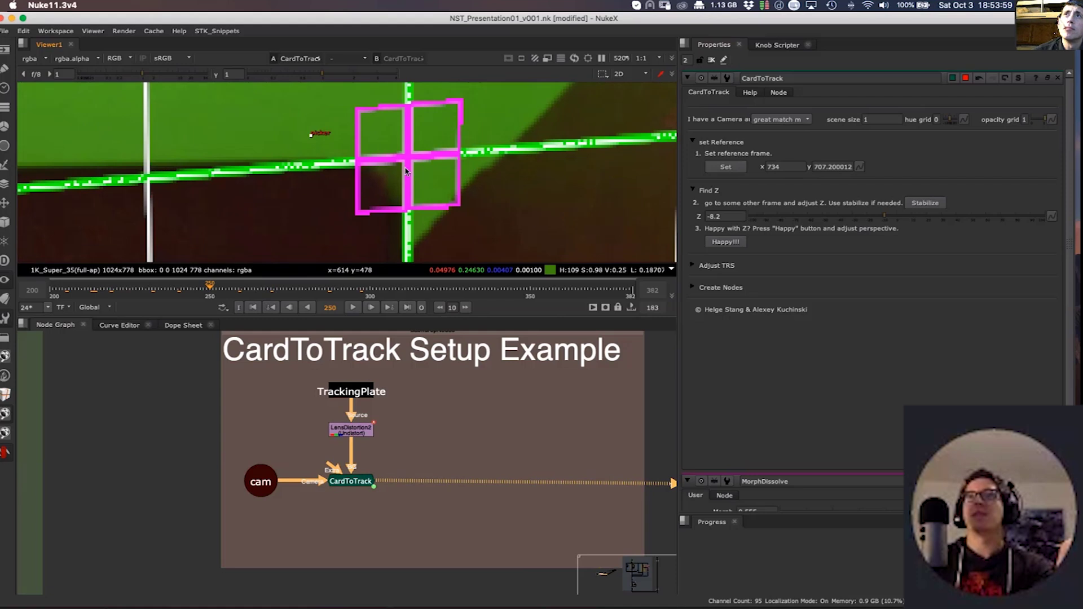
Accept CardToTrack's Z depth and set the card's uniform scale to 0.4
click(725, 242)
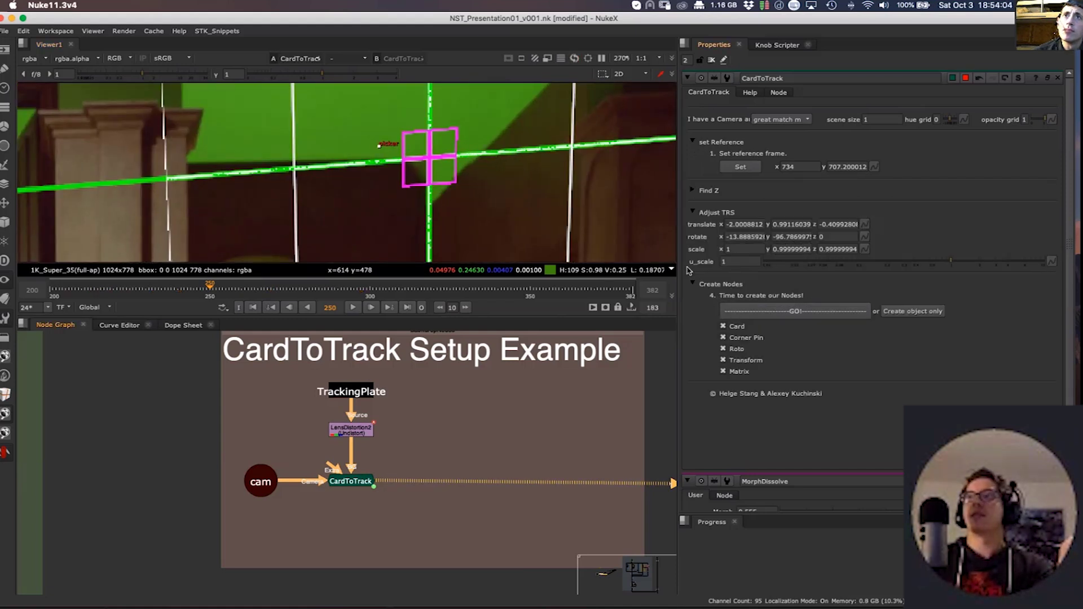
click(749, 262)
text(2)
key(Return)
scroll(750, 264, up, 3)
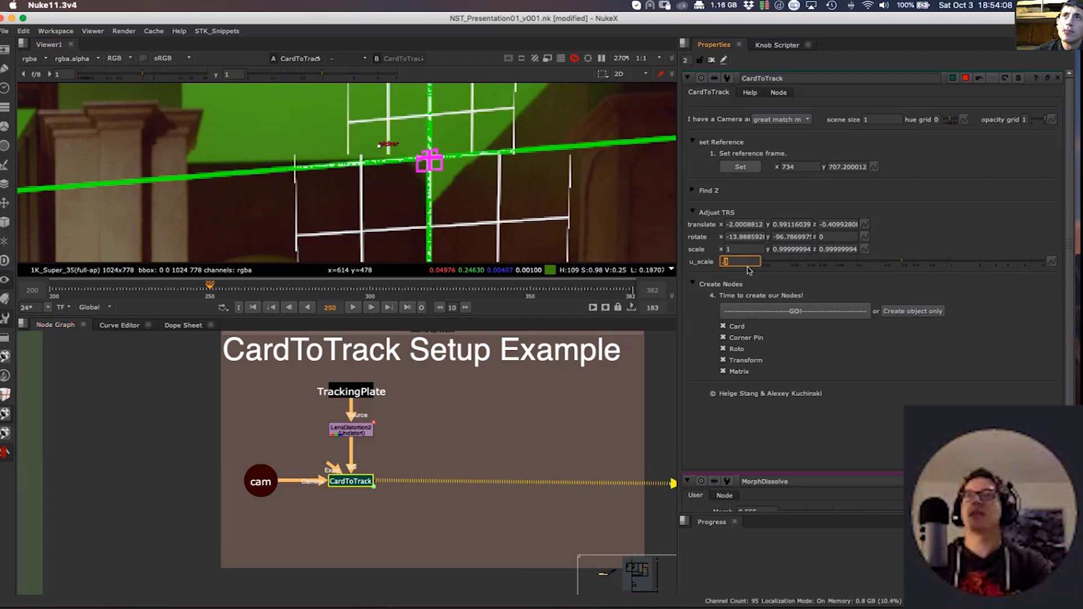
scroll(749, 265, down, 2)
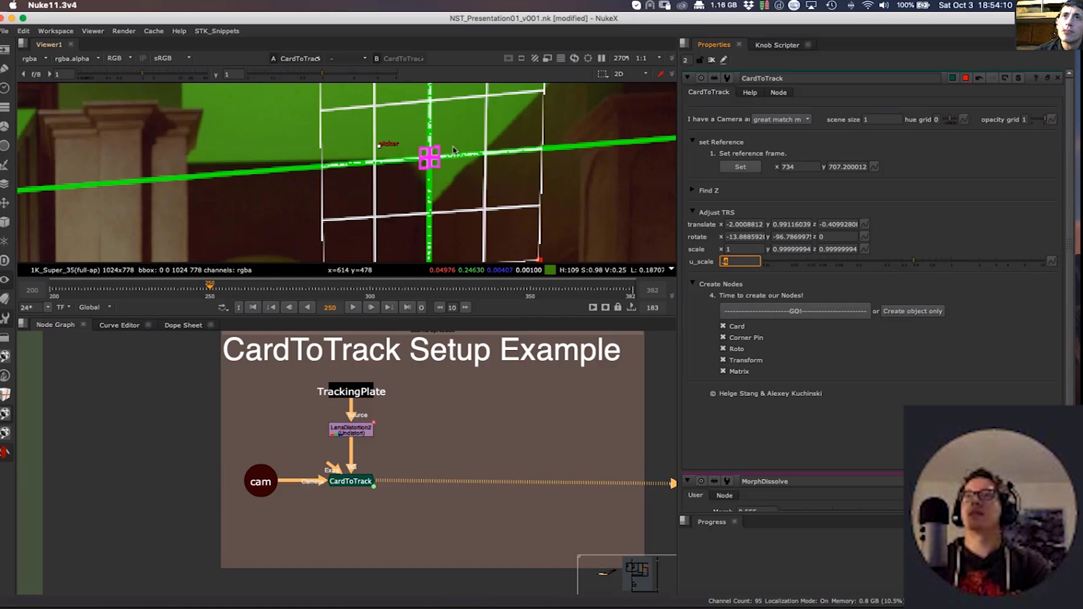
scroll(452, 149, down, 3)
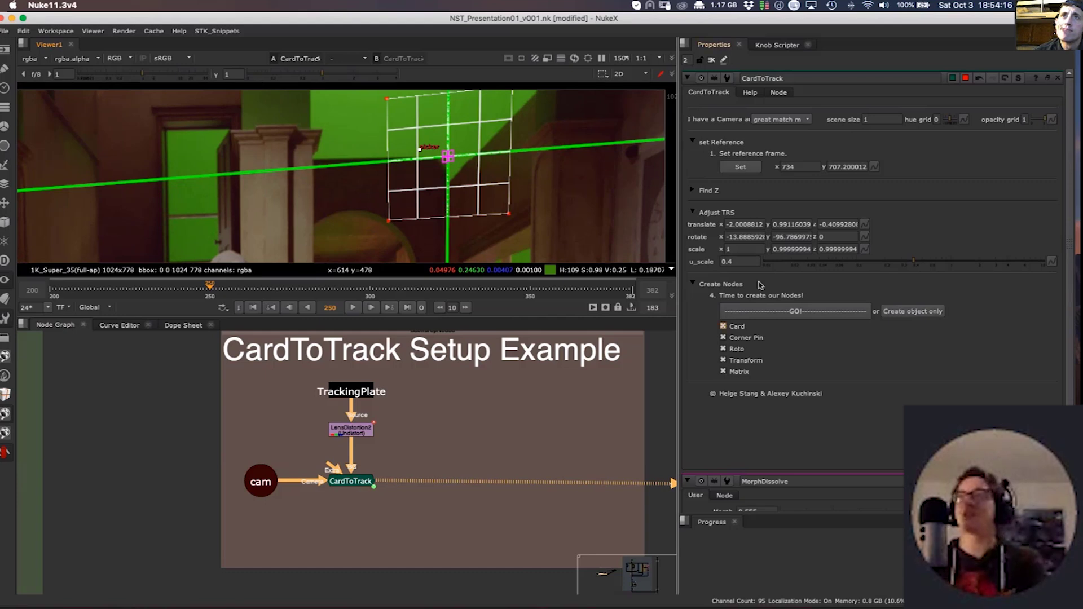
Align the card with the back wall by setting its rotation to 0 in X and -81 in Y
double_click(739, 238)
text(-)
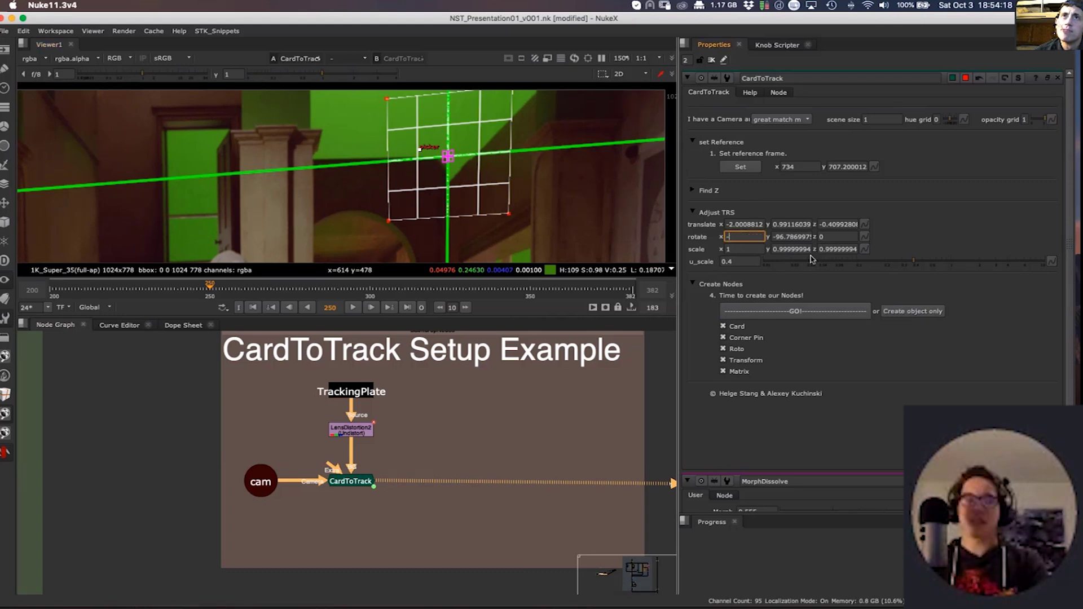
text(0)
key(Return)
click(784, 236)
key(super+a)
text(-90)
key(Return)
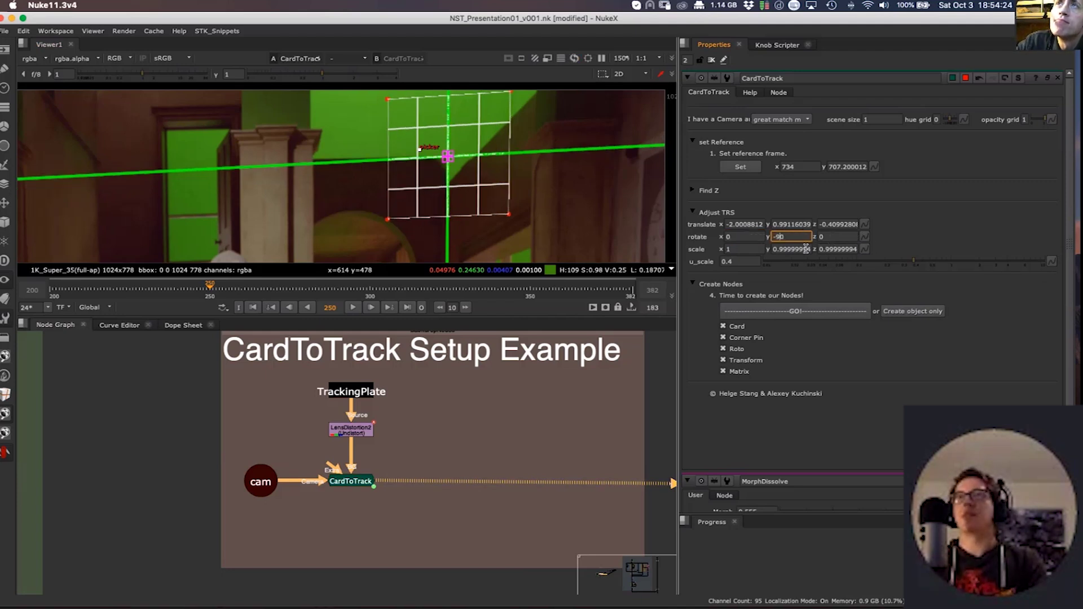
key(Up)
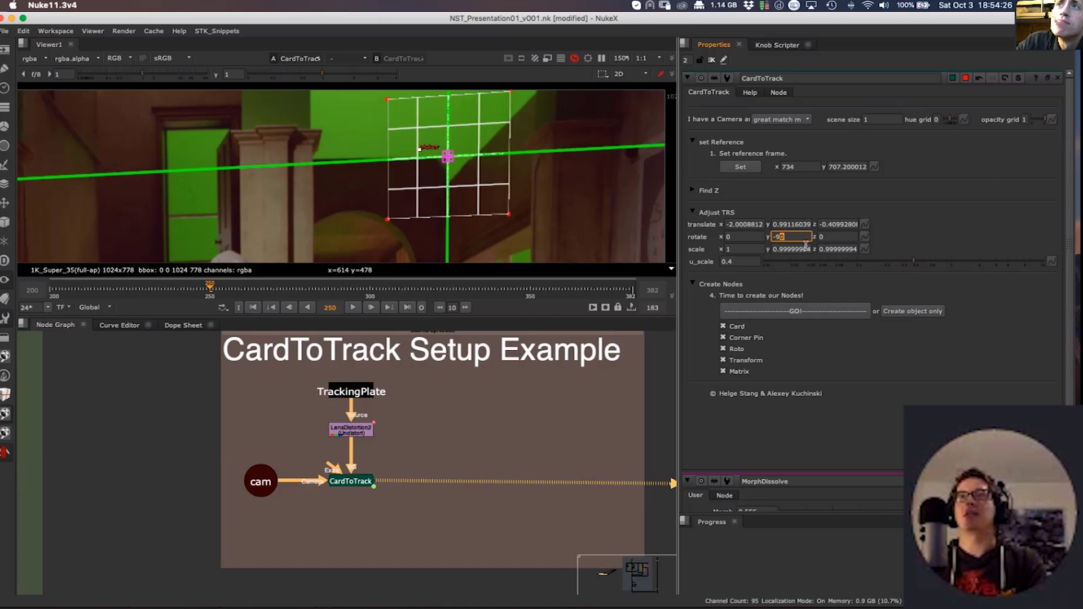
key(Down)
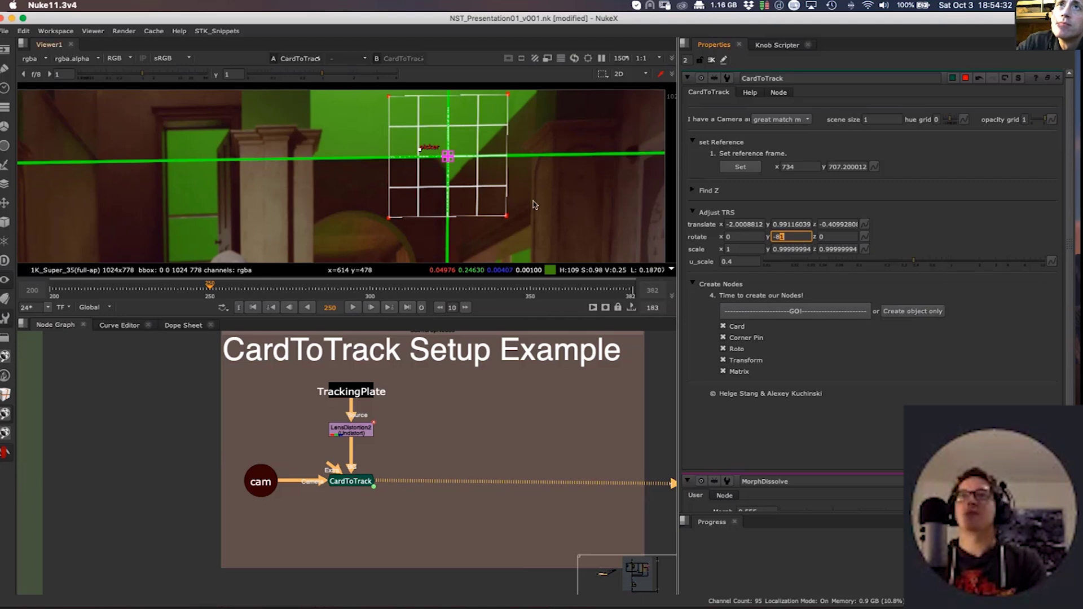
At frame 223, generate the Card, Corner Pin, Roto, Transform and Matrix nodes for frames 200 to 382, labelled backwall
middle_drag(484, 187, 510, 184)
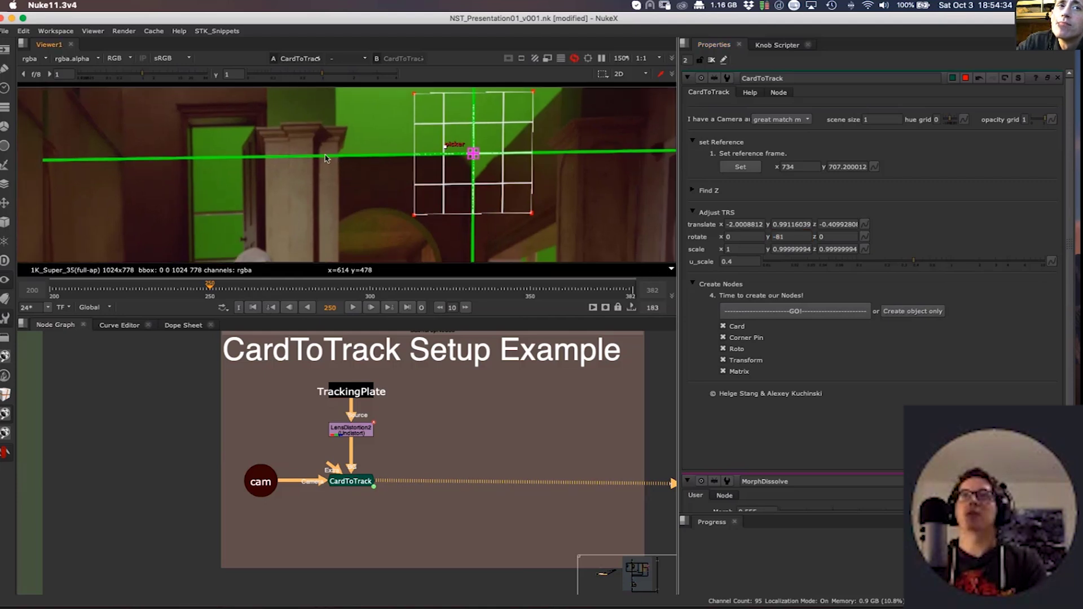
click(125, 287)
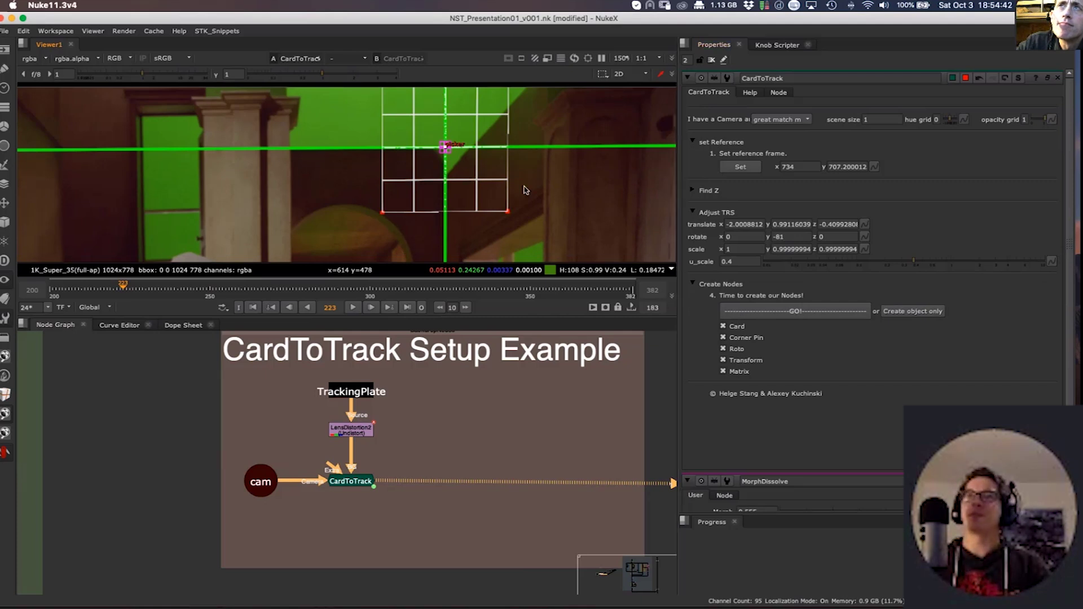
scroll(346, 194, down, 3)
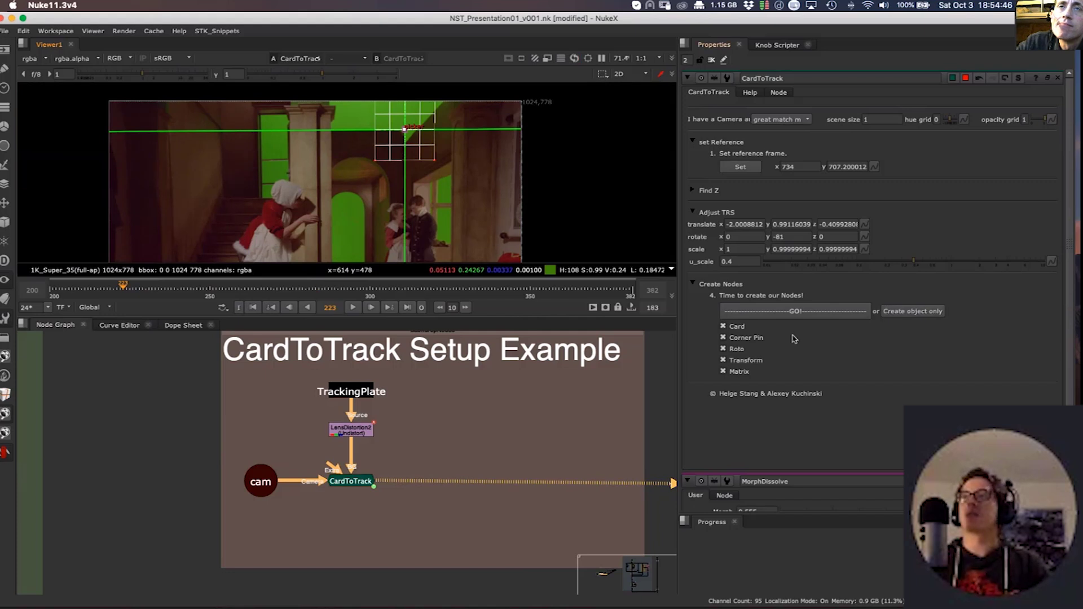
click(796, 312)
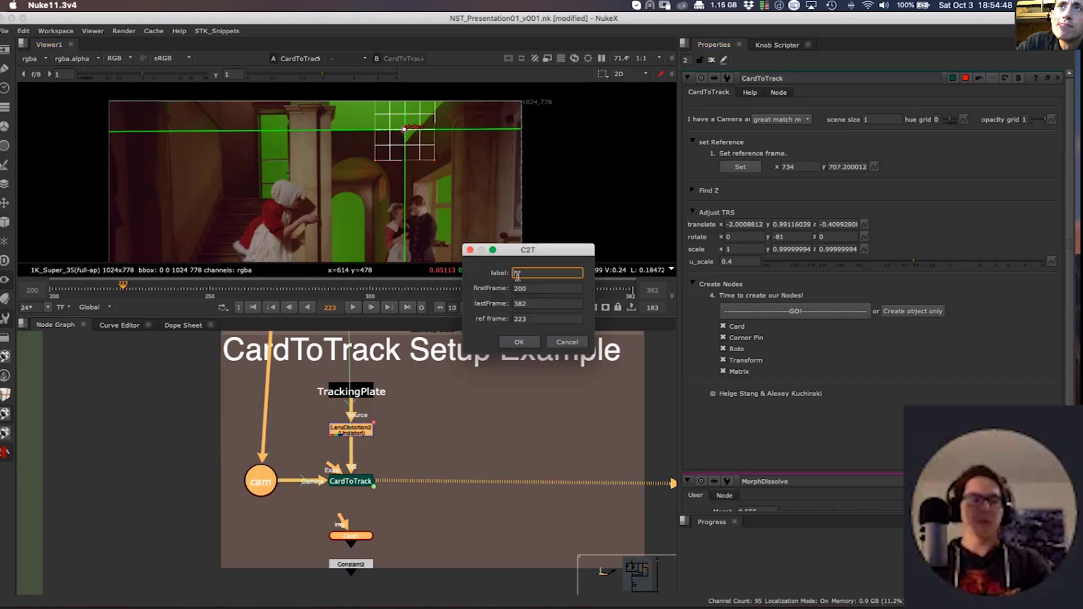
key(Return)
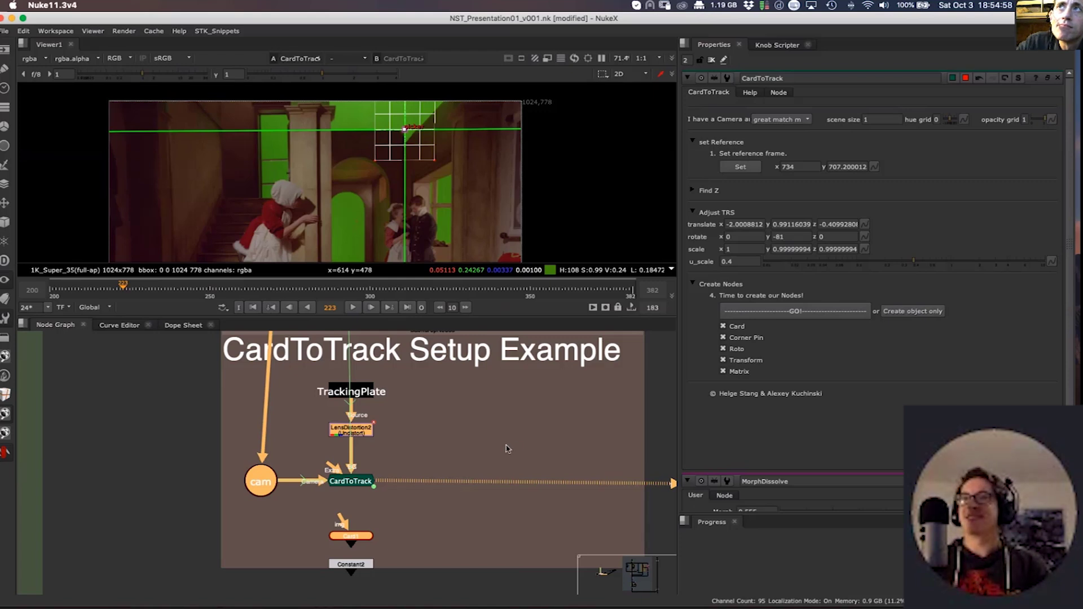
key(Return)
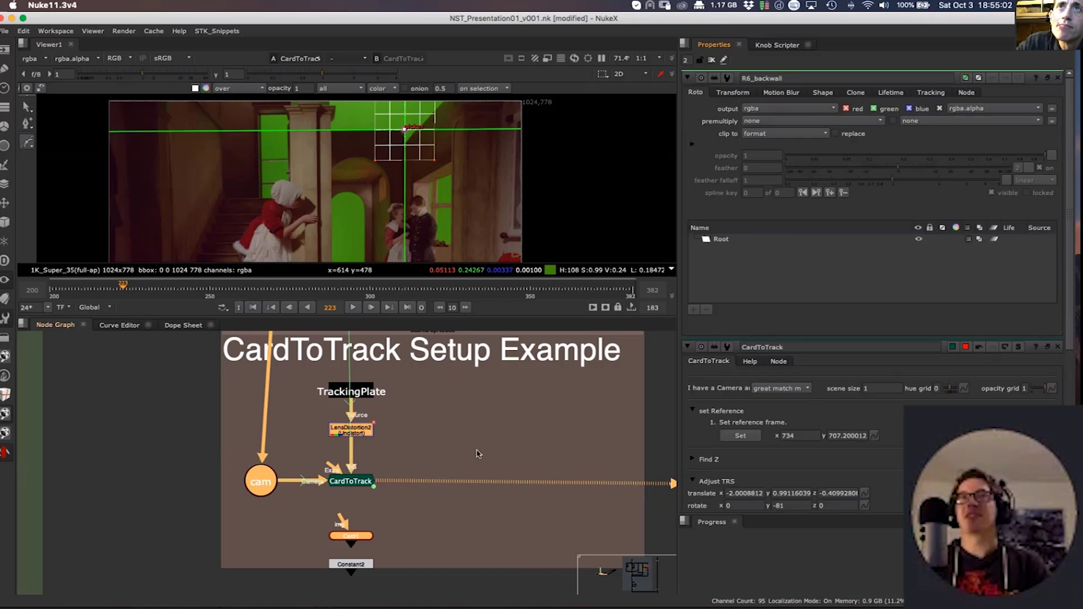
key(ctrl+z)
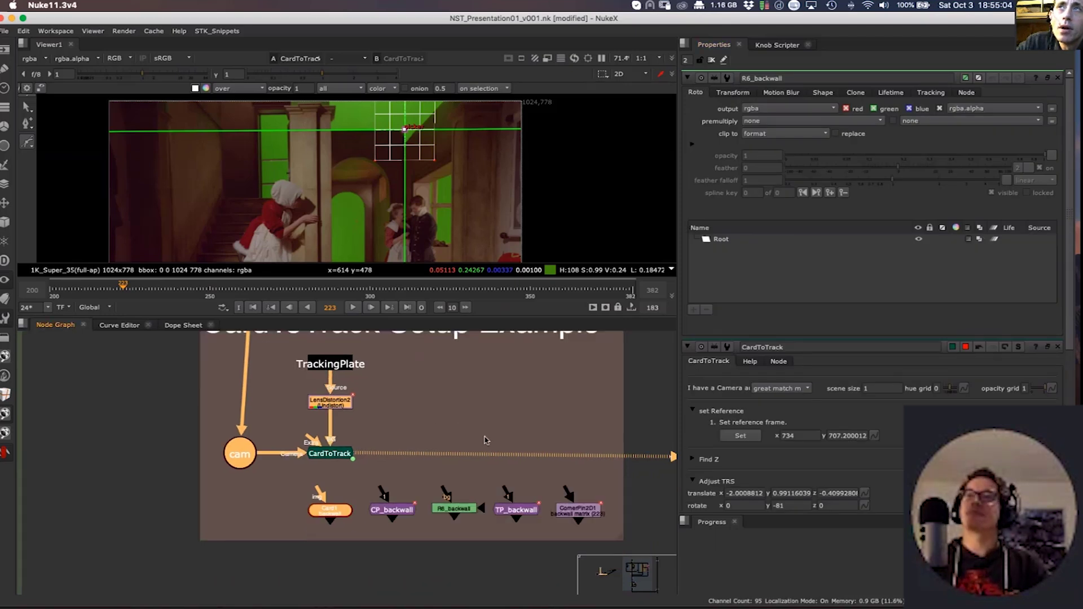
middle_drag(471, 438, 448, 402)
click(397, 453)
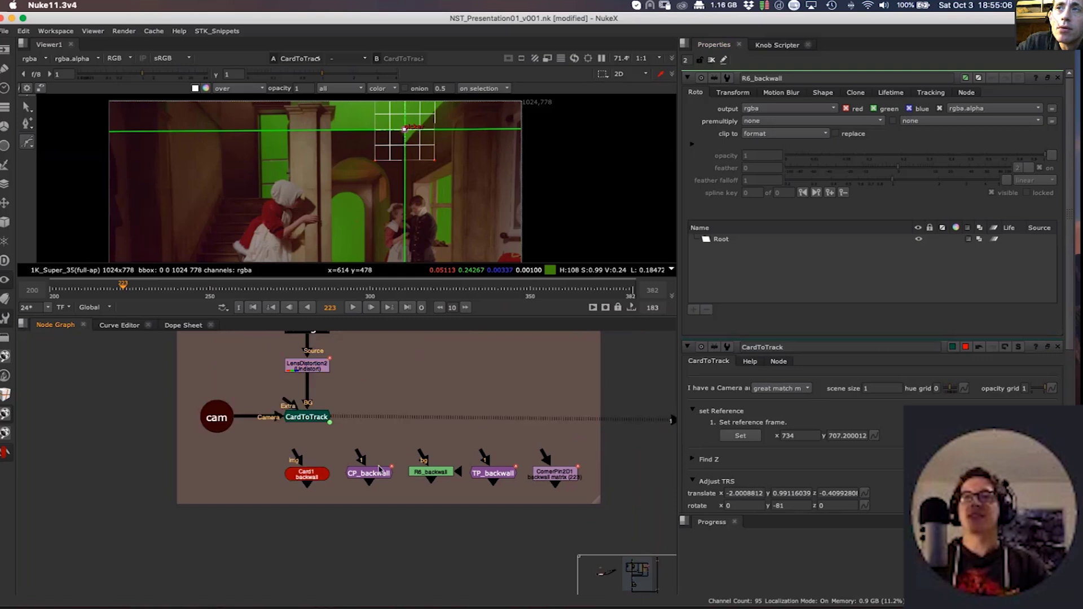
Open the properties of the generated backwall card and view it in 3D
click(369, 476)
double_click(314, 482)
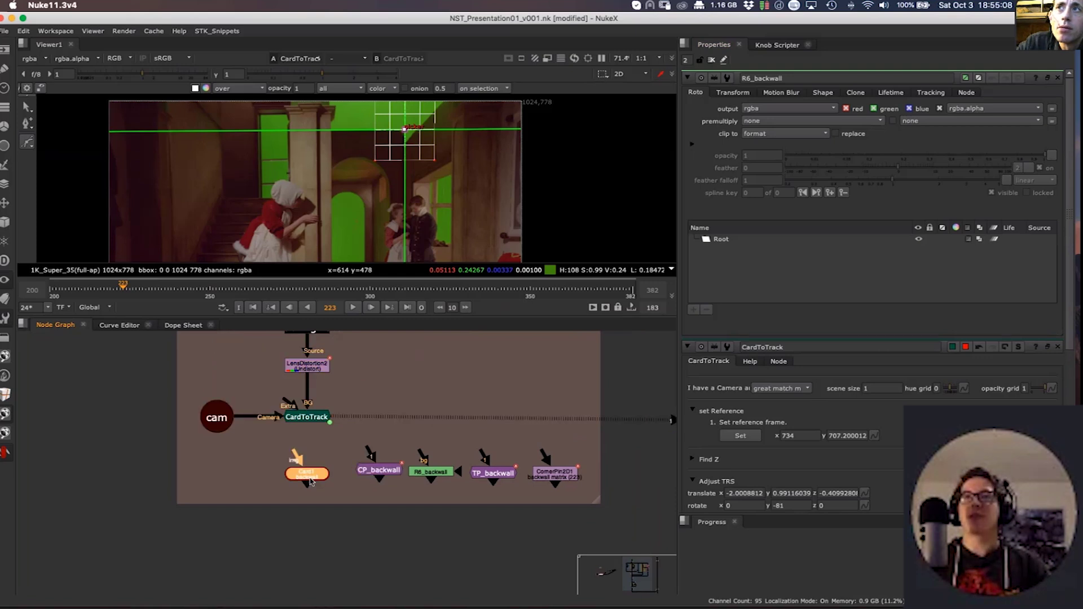
key(Tab)
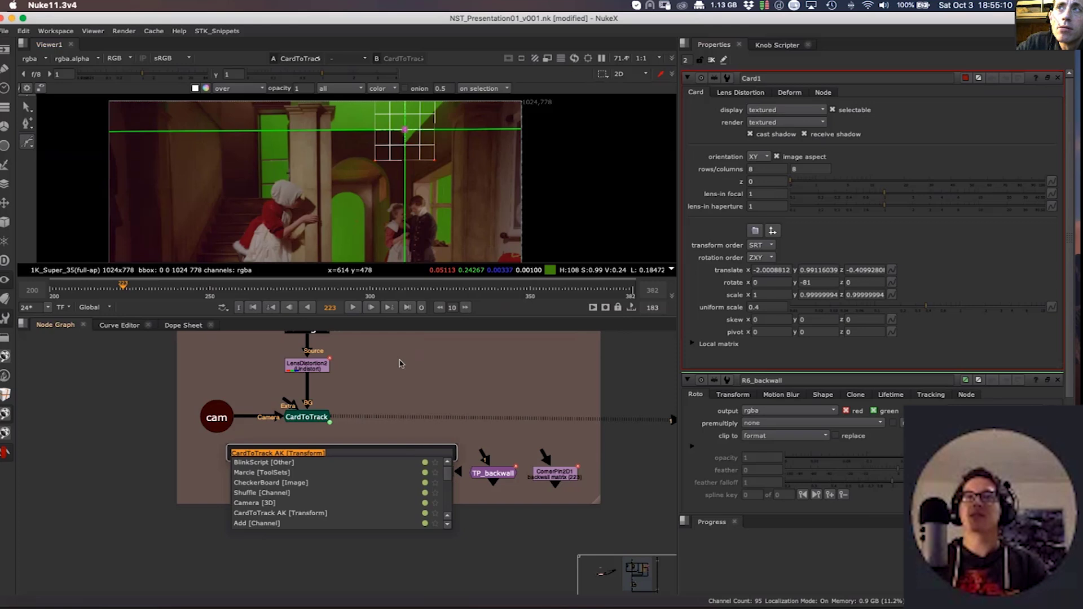
key(Escape)
key(1)
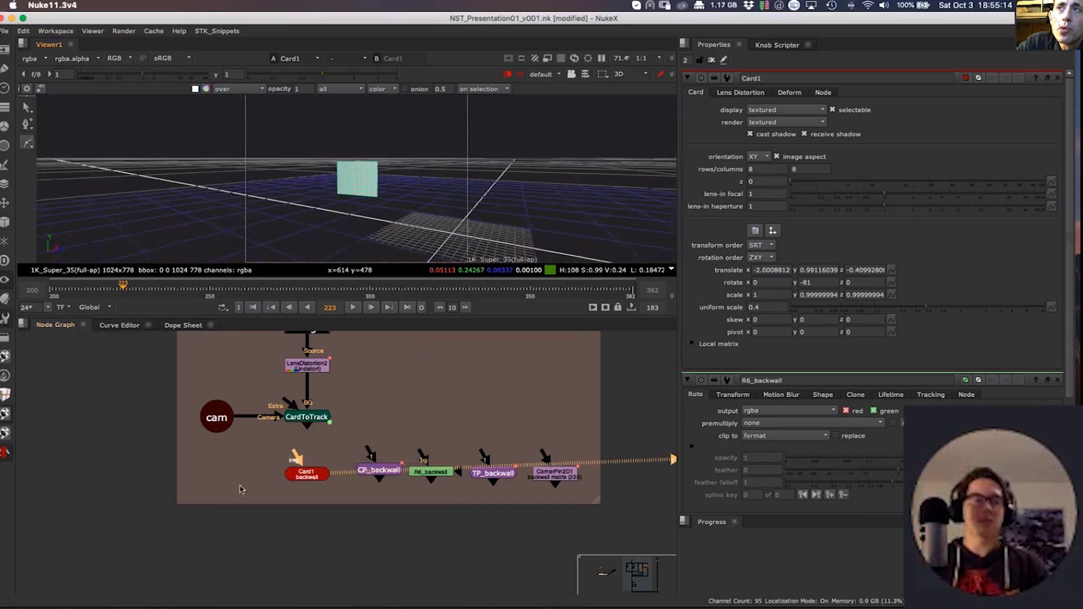
Add a Scene node joining cam and the backwall card, and examine both in the 3D view
key(Tab)
text(sce)
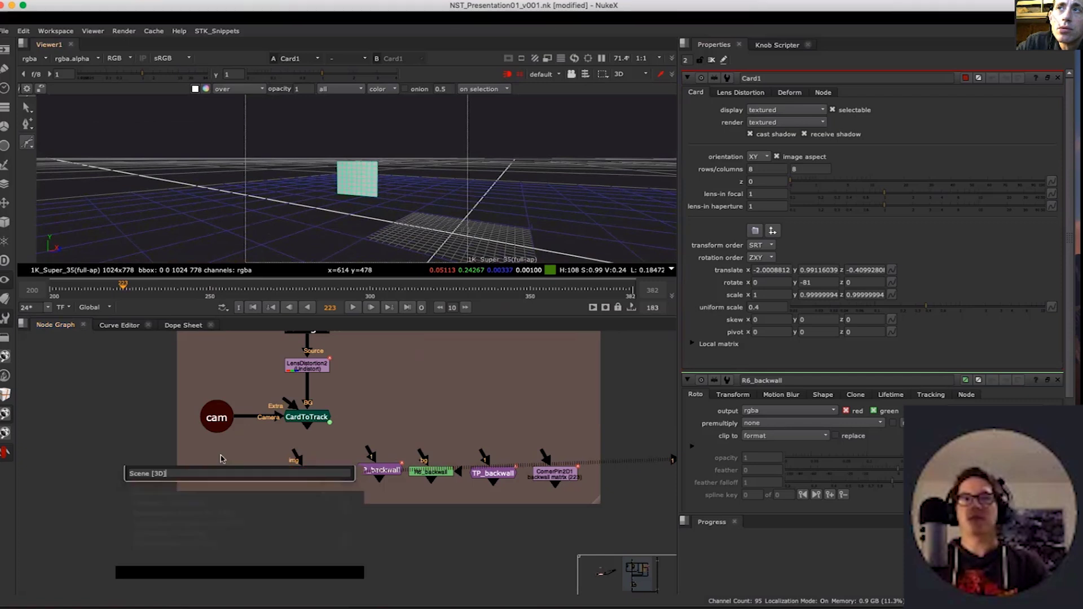
key(Return)
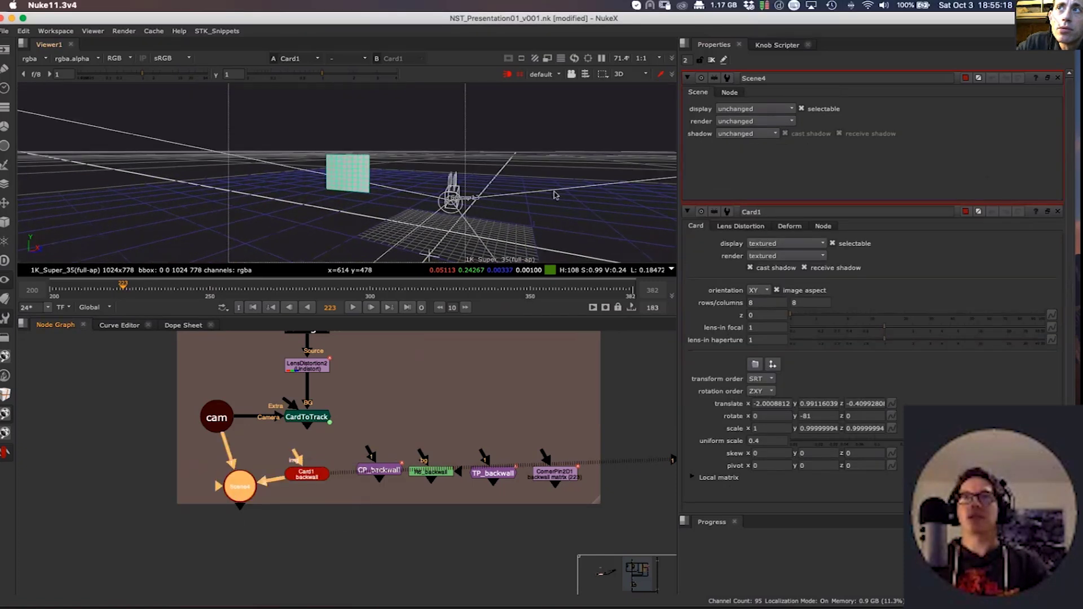
ctrl+drag(520, 179, 361, 195)
Move CP_backwall above the other generated nodes, view it, and show its From/To corner values
drag(379, 470, 384, 431)
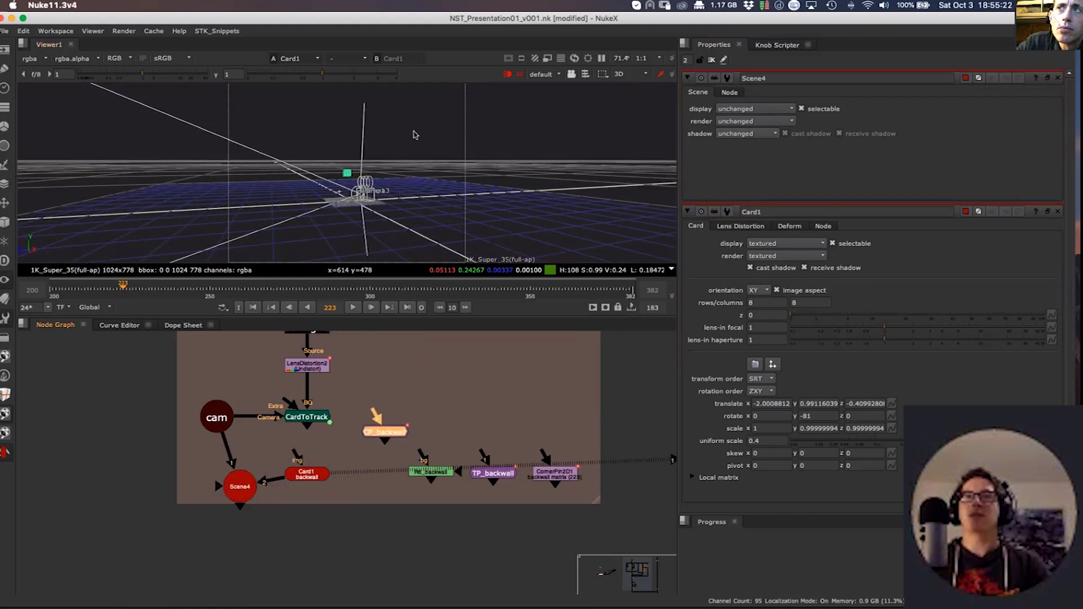
key(Tab)
double_click(375, 432)
key(1)
click(744, 92)
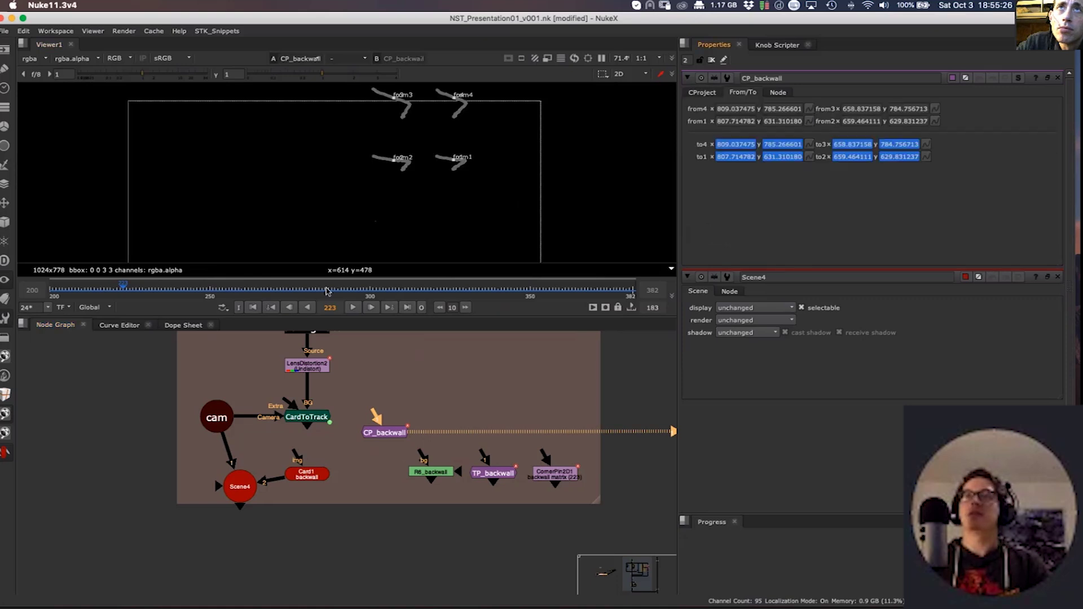
Compare the undistorted plate with the CardToTrack output, go to frame 285, and connect CP_backwall to LensDistortion2 and view it
click(310, 366)
key(1)
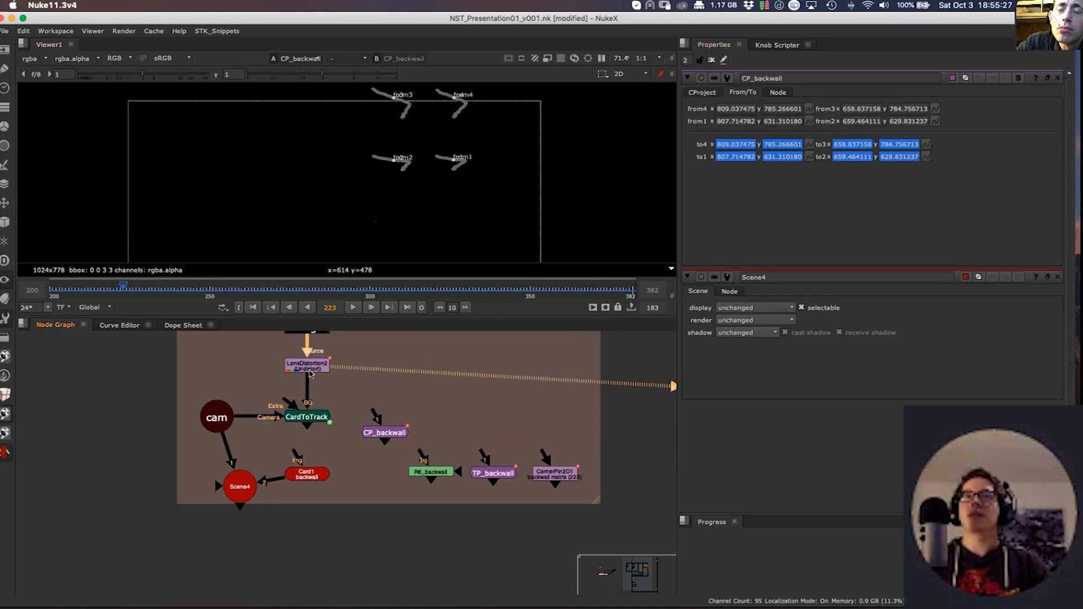
click(307, 417)
key(1)
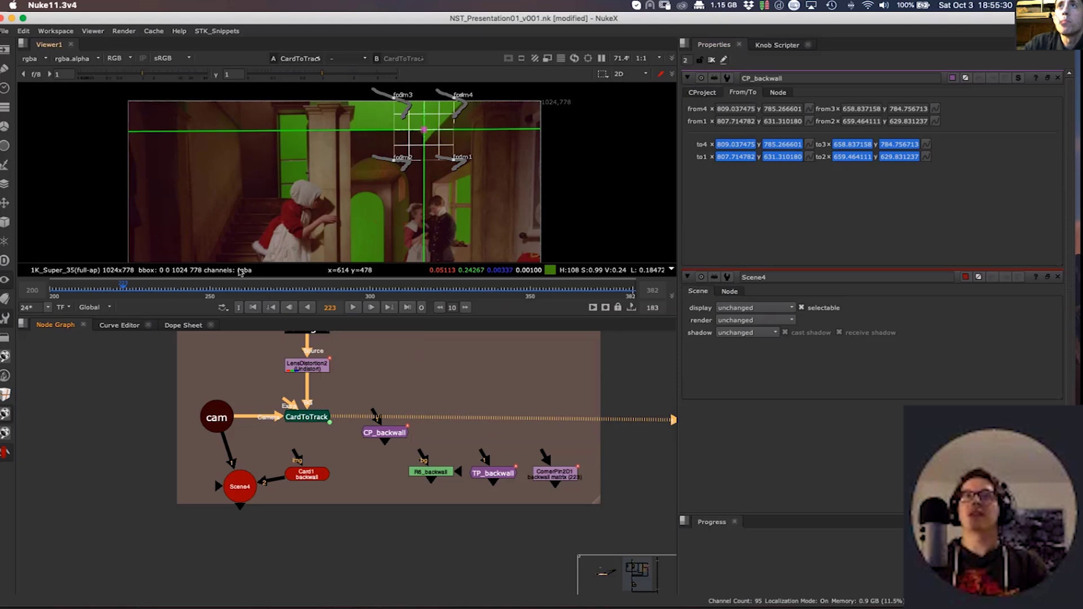
click(322, 289)
drag(339, 418, 385, 395)
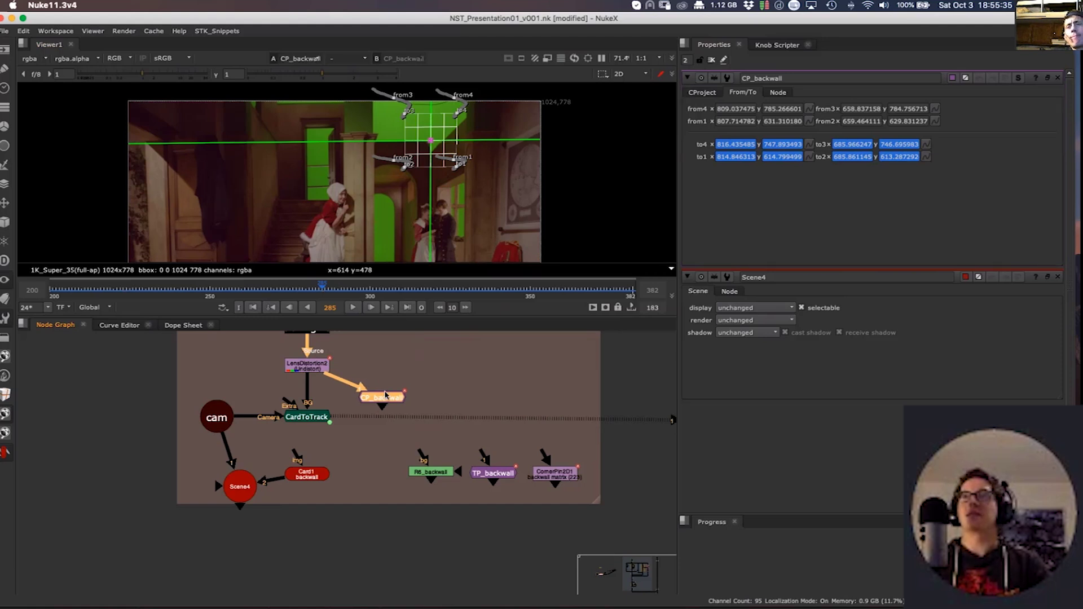
key(1)
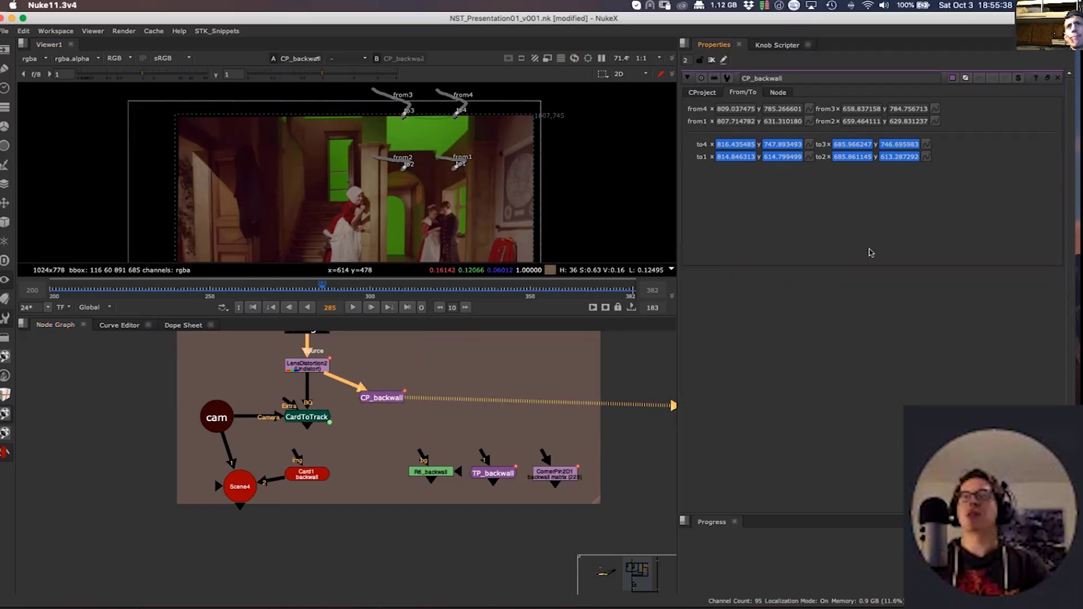
Show the CProject settings of CP_backwall and turn on stabilize
scroll(451, 202, up, 3)
click(380, 399)
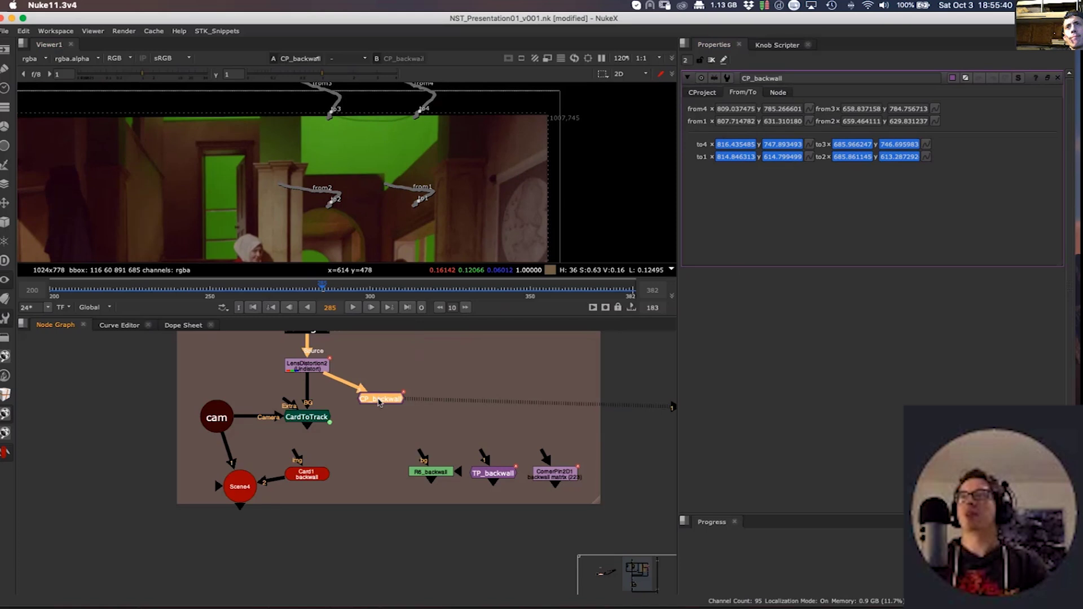
click(701, 92)
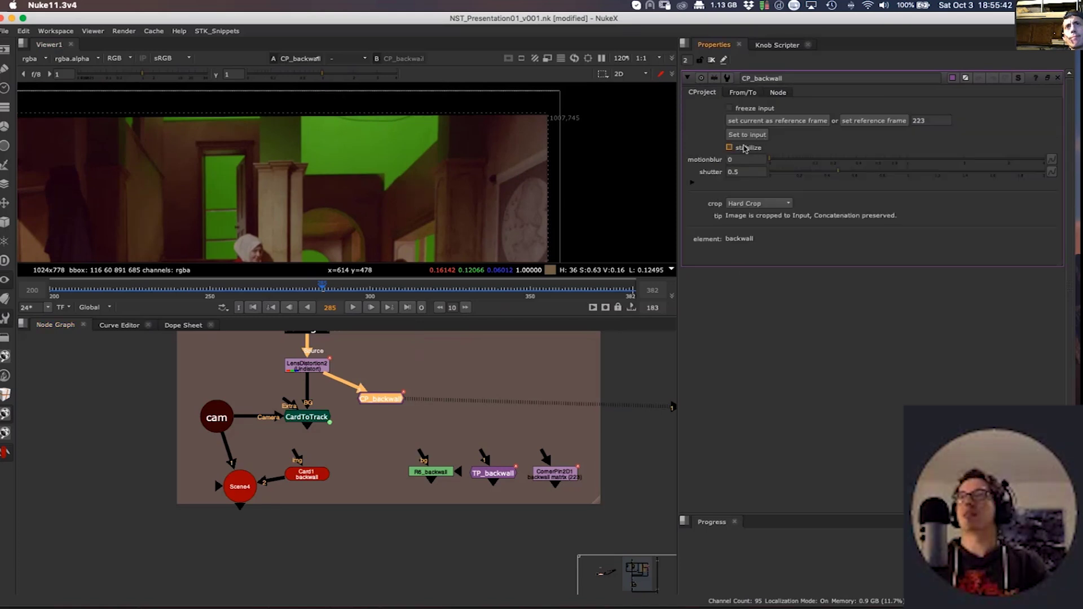
click(730, 147)
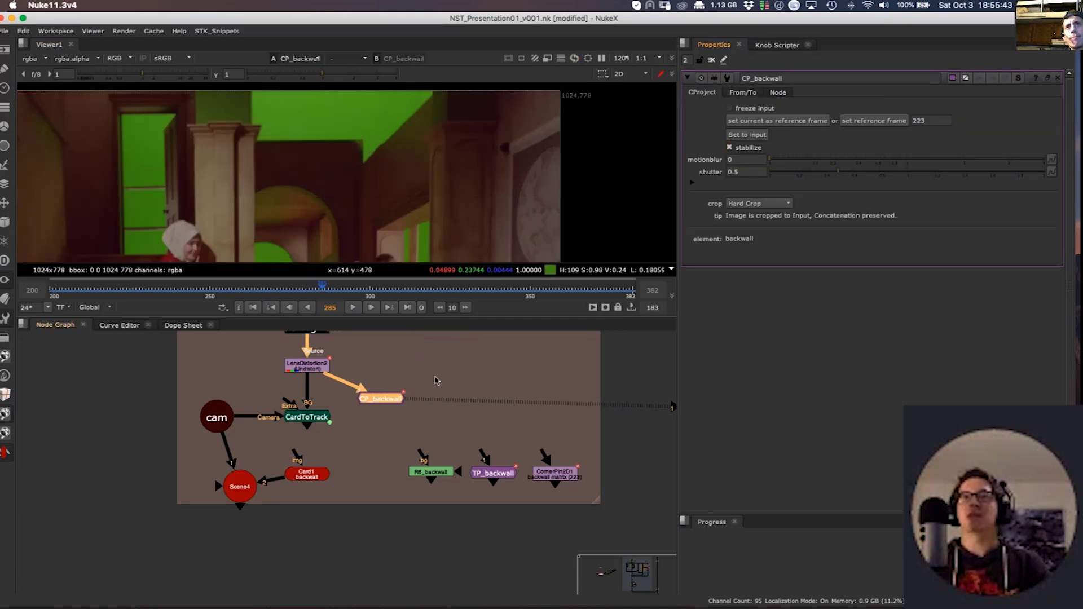
Play and scrub the stabilized plate from frame 200, examining how steady the back wall holds across the image
click(253, 307)
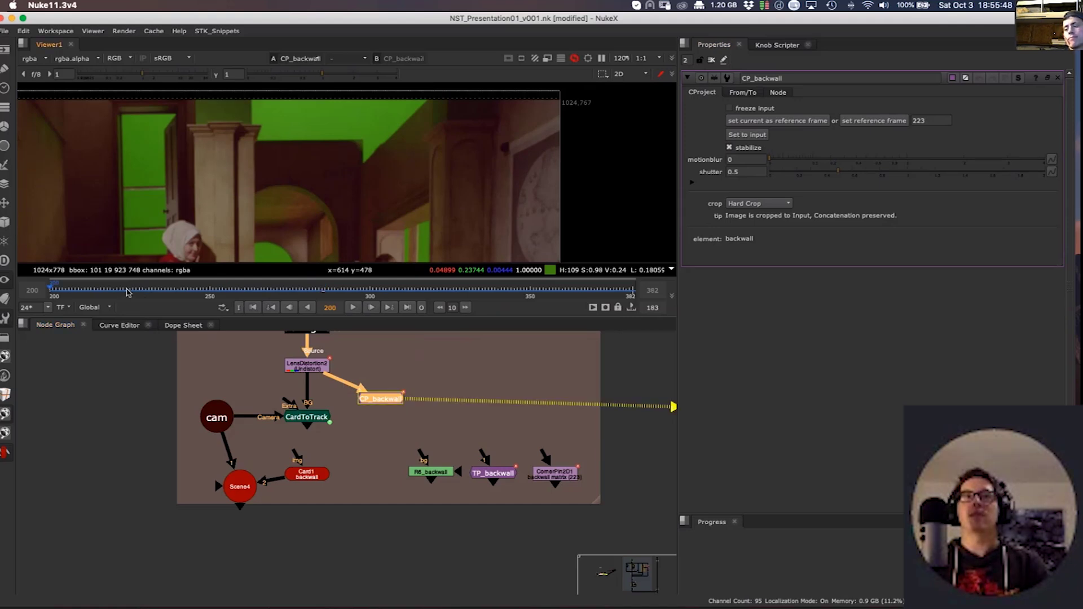
key(l)
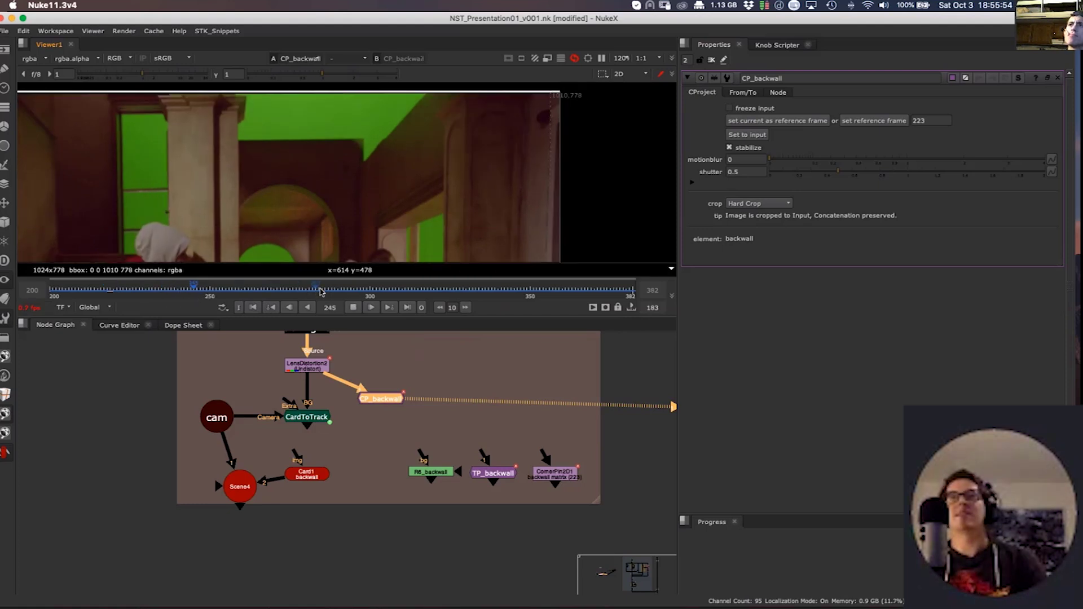
click(116, 292)
click(71, 292)
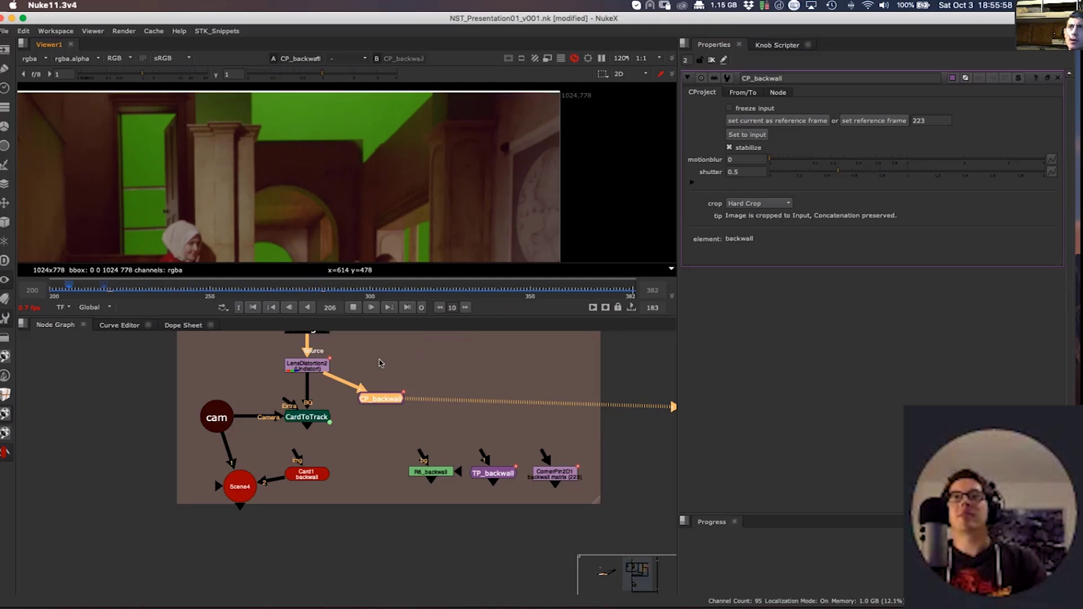
drag(362, 401, 372, 401)
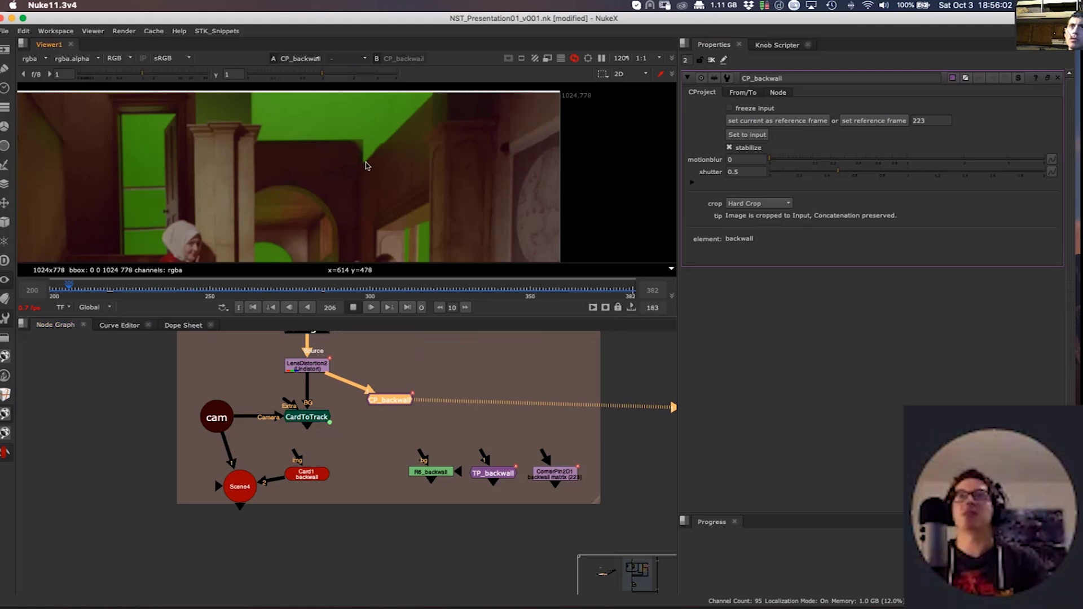
scroll(373, 116, down, 2)
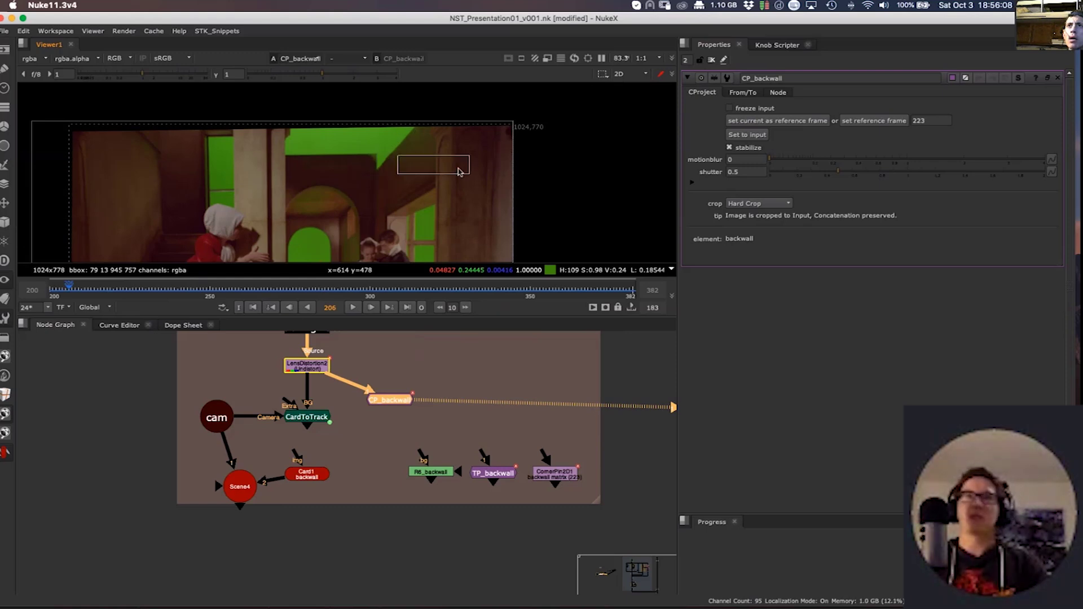
middle_drag(376, 166, 328, 124)
middle_drag(329, 181, 357, 97)
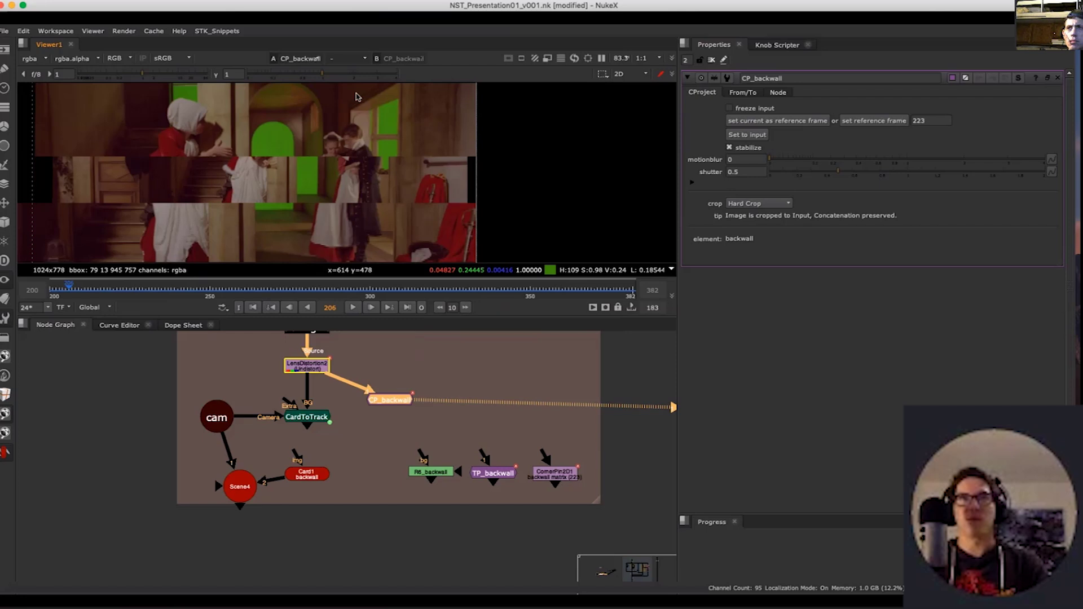
drag(386, 406, 386, 404)
click(404, 398)
drag(406, 399, 397, 402)
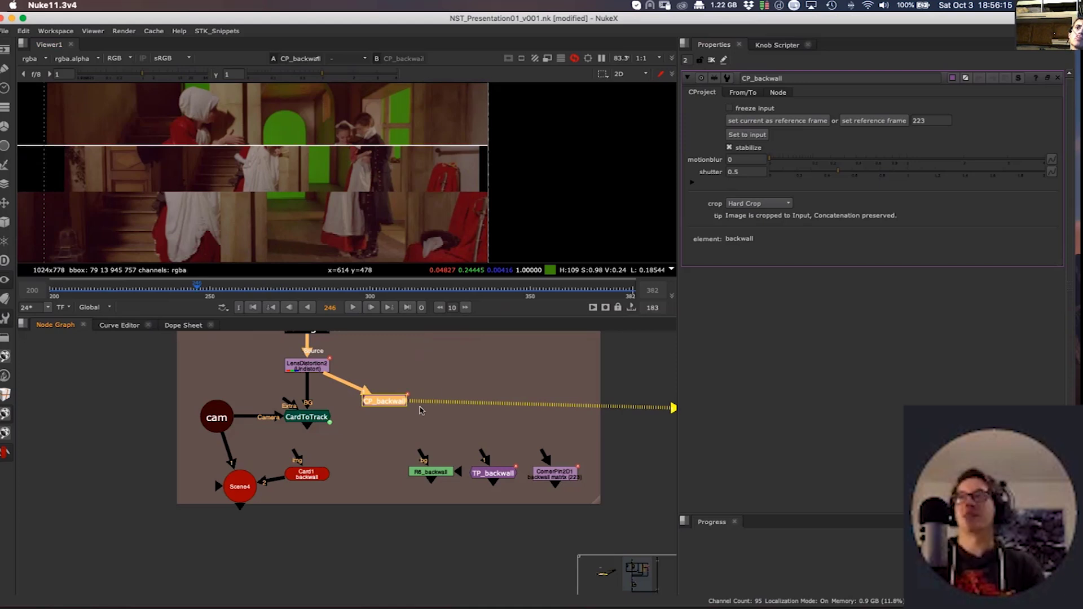
Move R6_backwall up out of the node row, and disconnect CP_backwall from LensDistortion2 and place it beside the backwall card
middle_drag(420, 410, 322, 415)
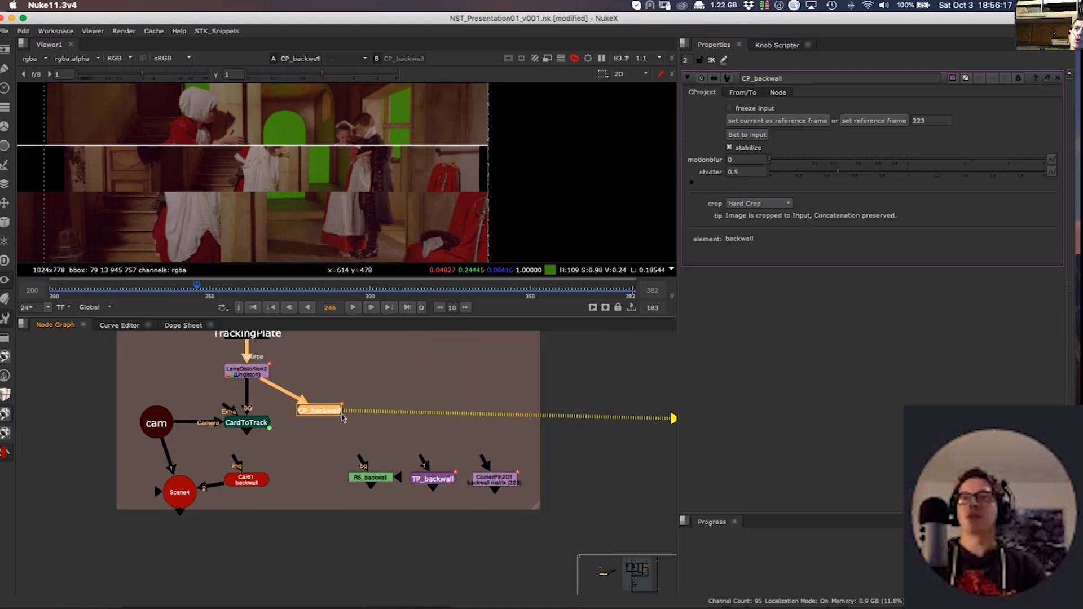
drag(371, 477, 366, 356)
middle_drag(310, 437, 329, 460)
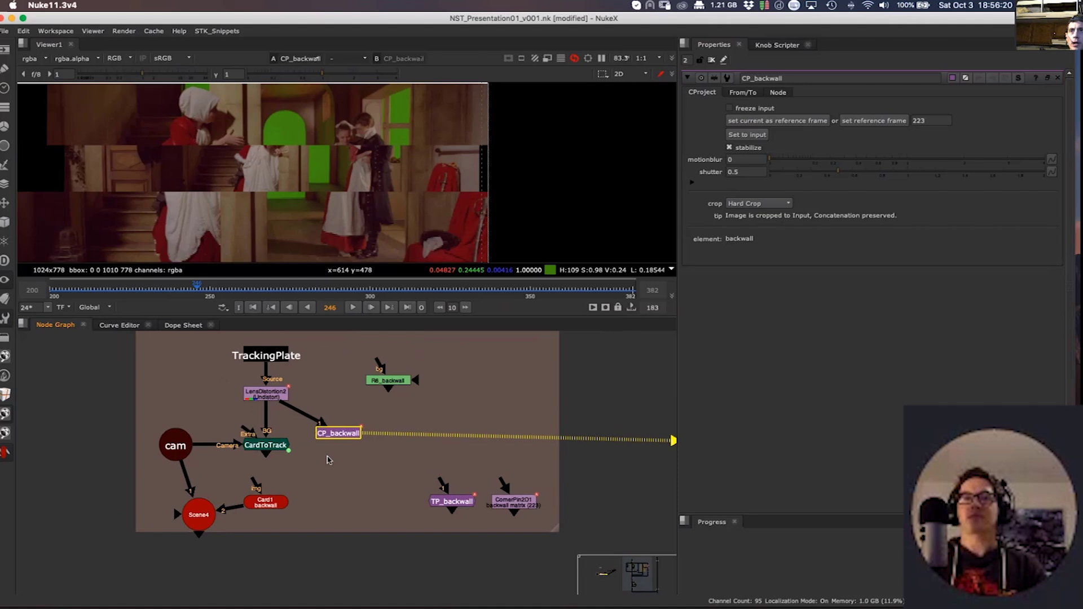
drag(336, 440, 334, 507)
key(ctrl+d)
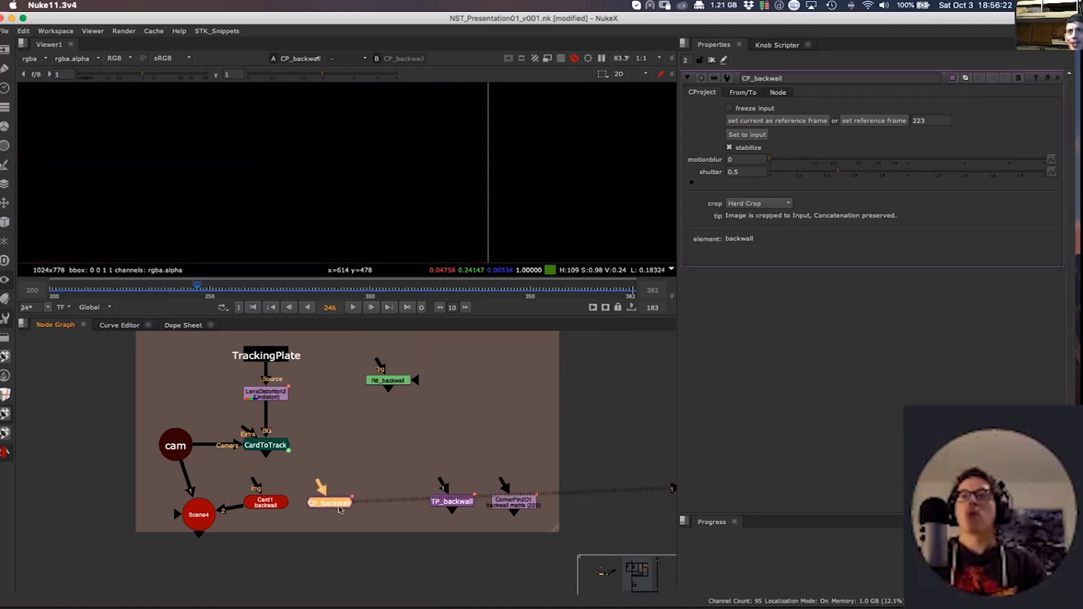
drag(331, 505, 334, 503)
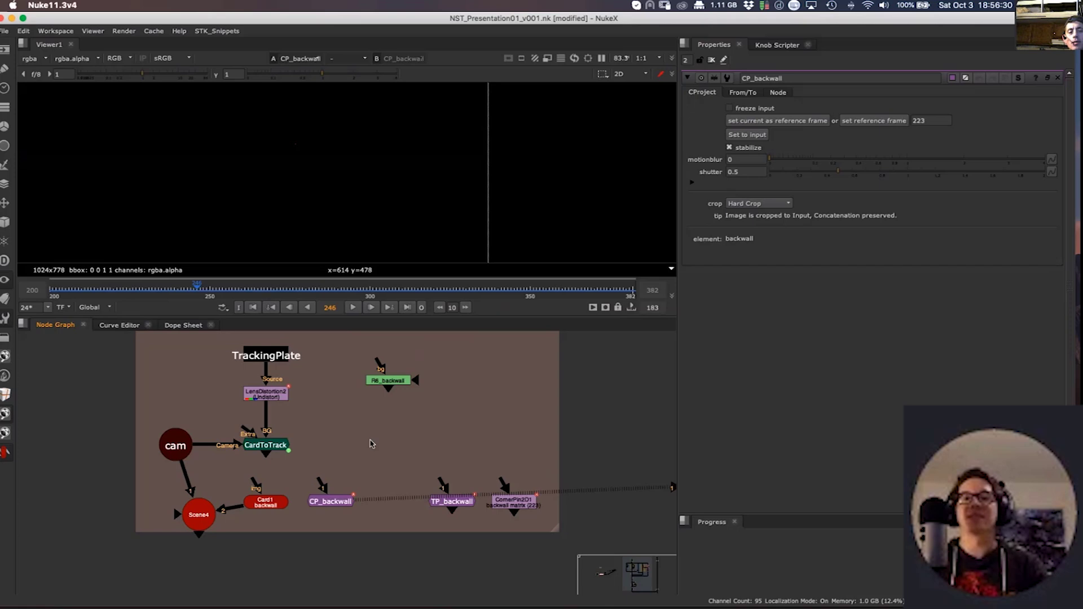
Open the properties of R6_backwall, view the TrackingPlate, and place R6_backwall between CP_backwall and TP_backwall
scroll(383, 407, up, 3)
double_click(388, 372)
key(1)
click(244, 342)
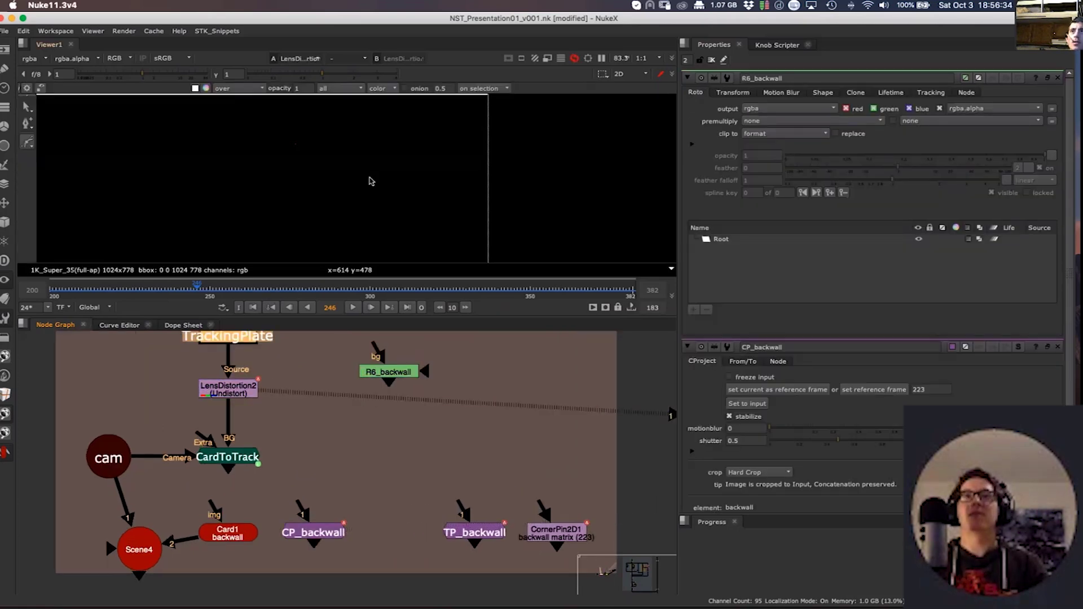
key(1)
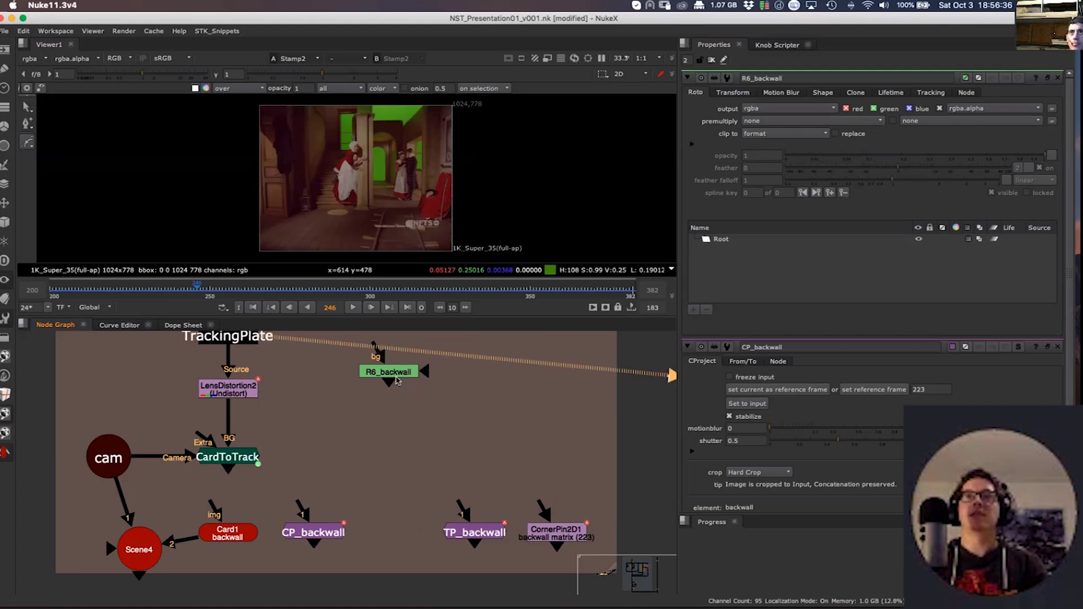
drag(386, 376, 388, 534)
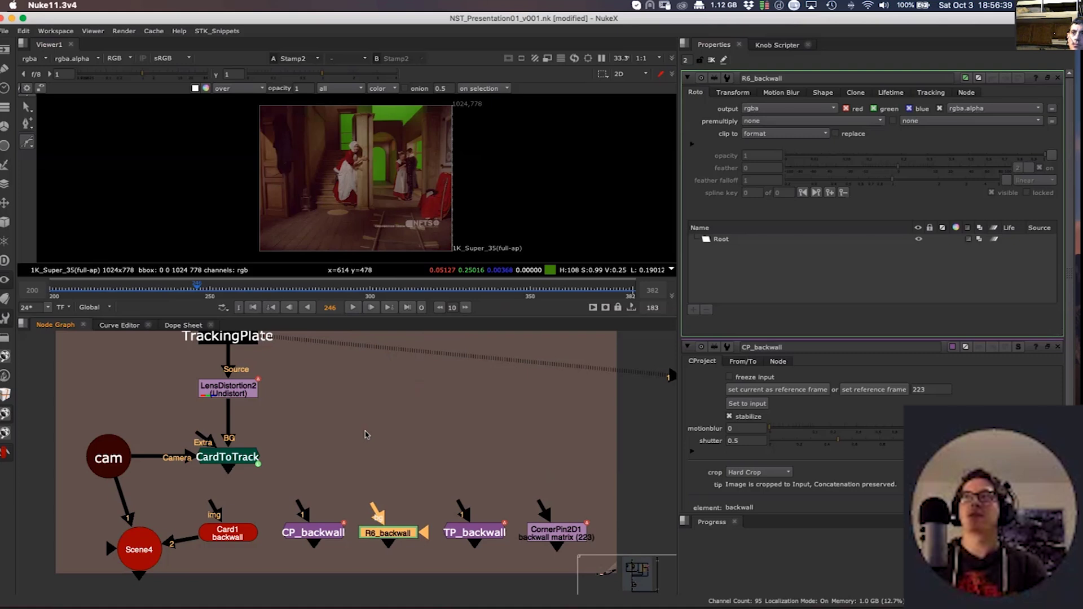
middle_drag(366, 434, 362, 477)
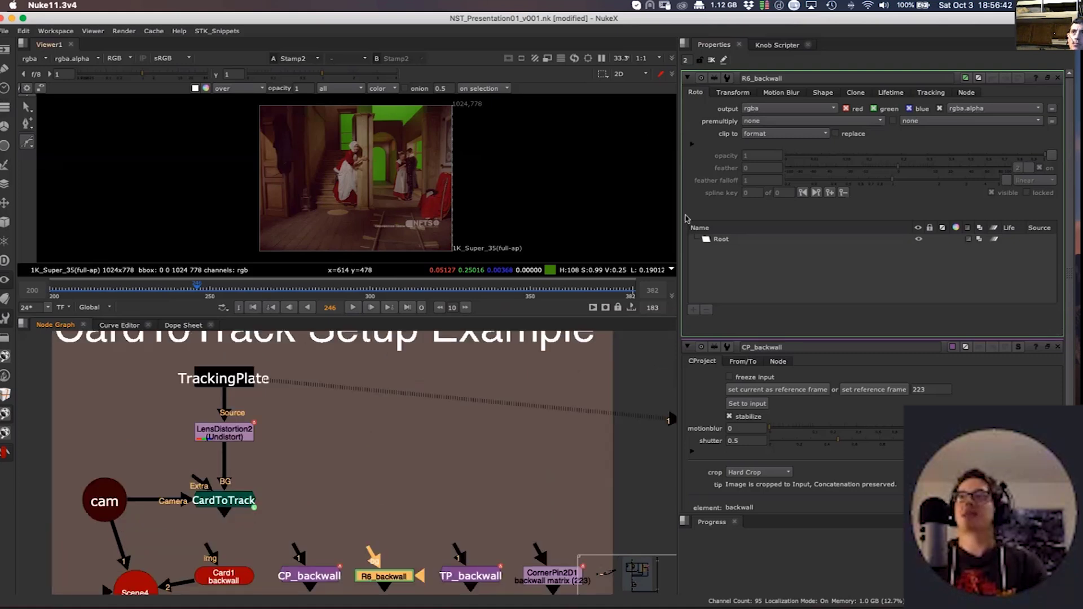
Select the Root layer of R6_backwall and show the extra matrix values in its transform settings
click(721, 240)
click(745, 91)
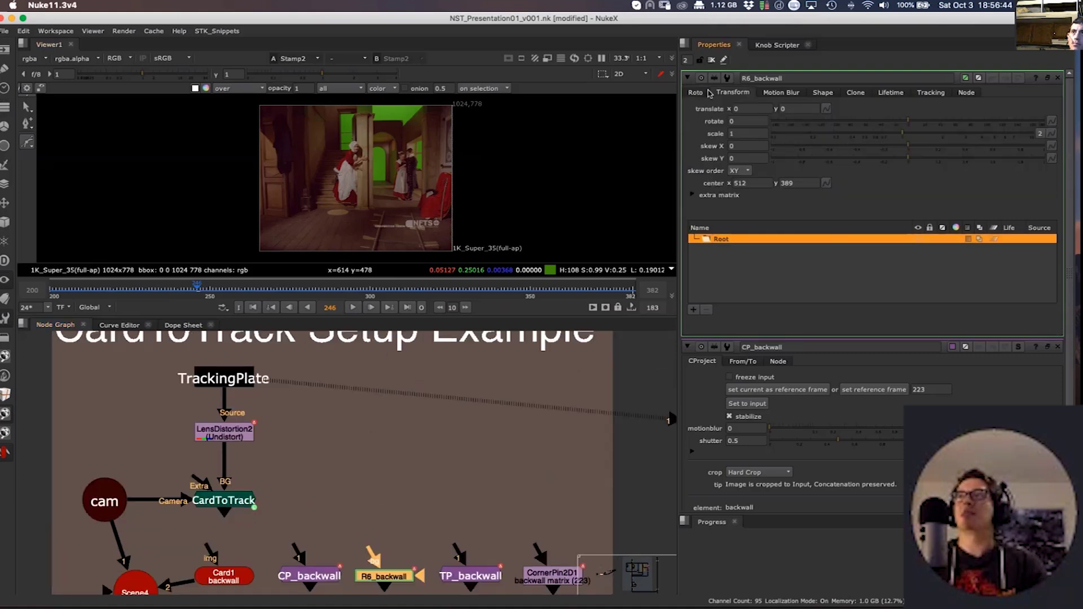
click(736, 195)
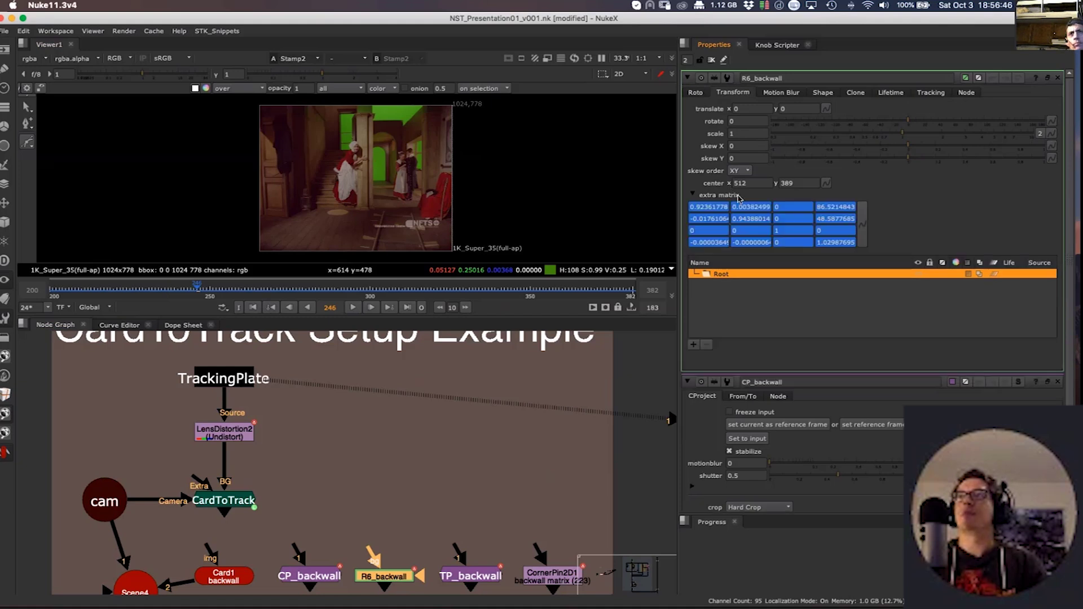
At frame 200, draw a closed B-spline around the arched doorway in the back wall, about 177 by 346 pixels
click(695, 92)
scroll(346, 145, up, 4)
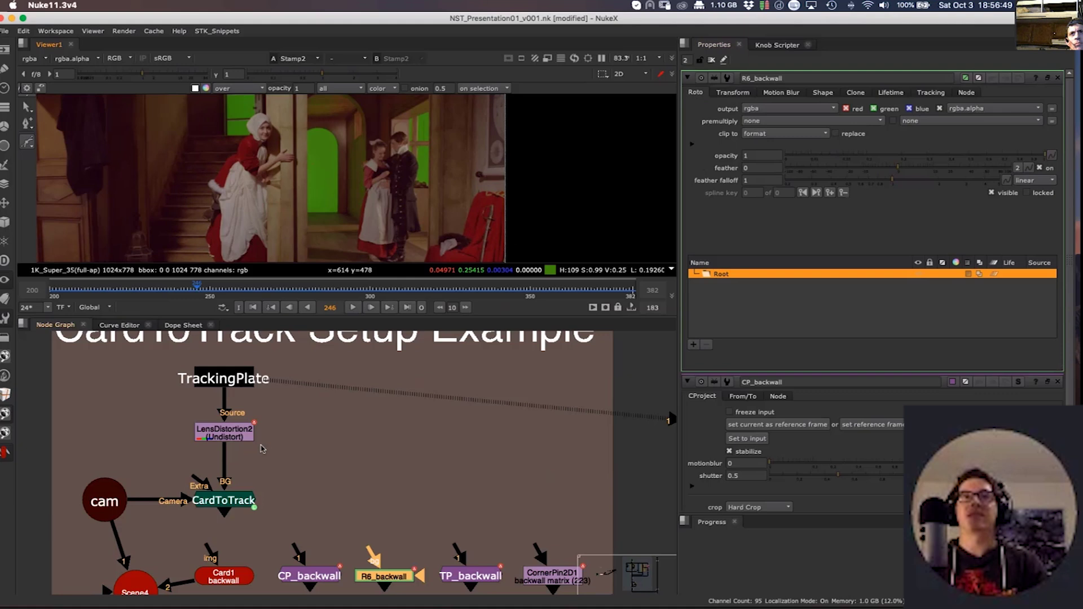
middle_drag(276, 437, 273, 457)
scroll(213, 136, up, 3)
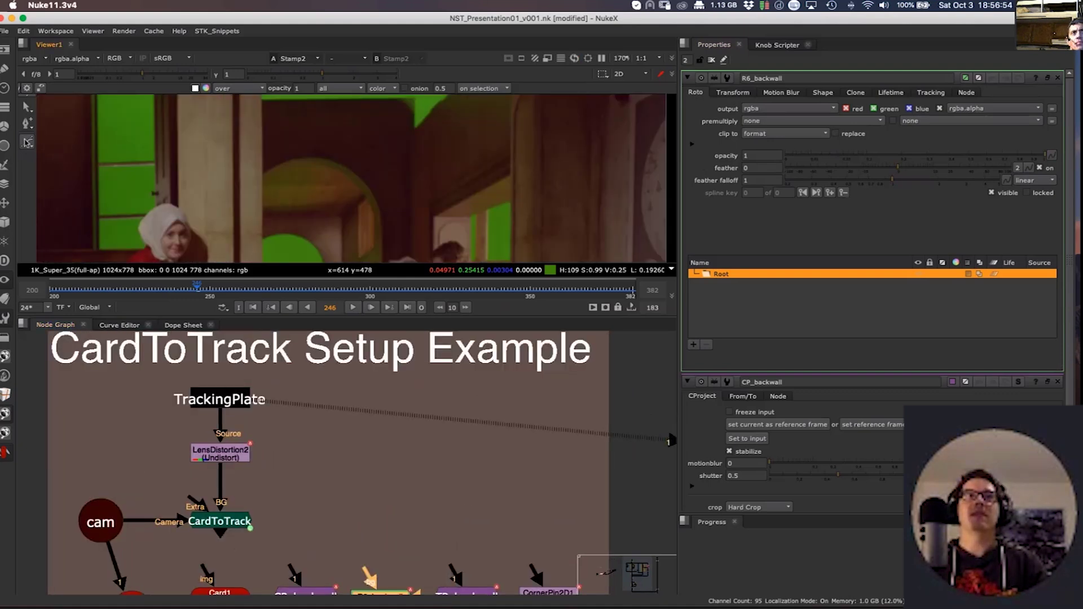
click(27, 142)
click(68, 164)
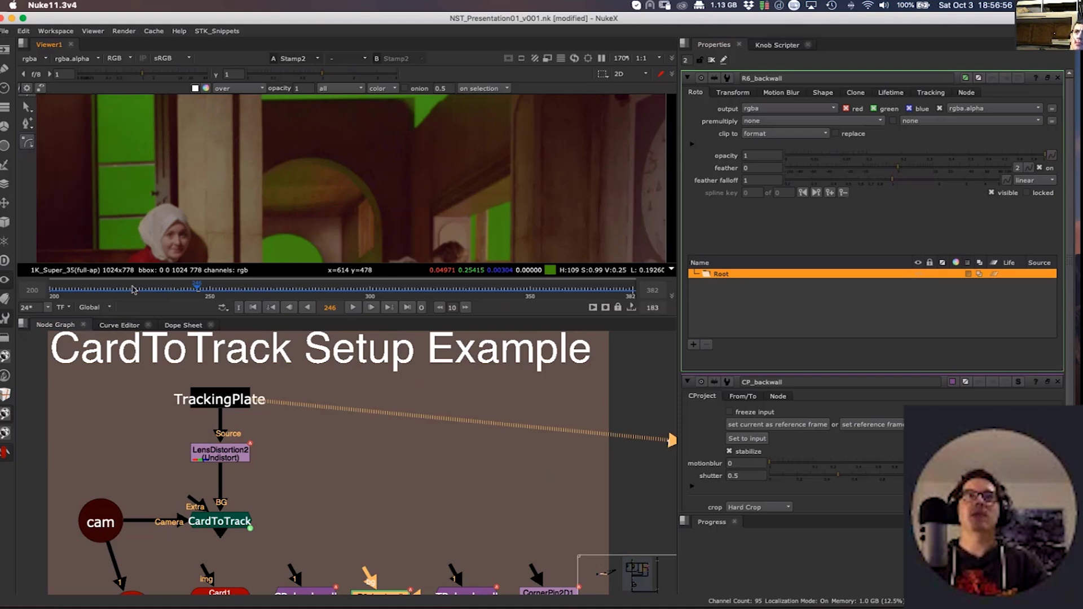
click(54, 289)
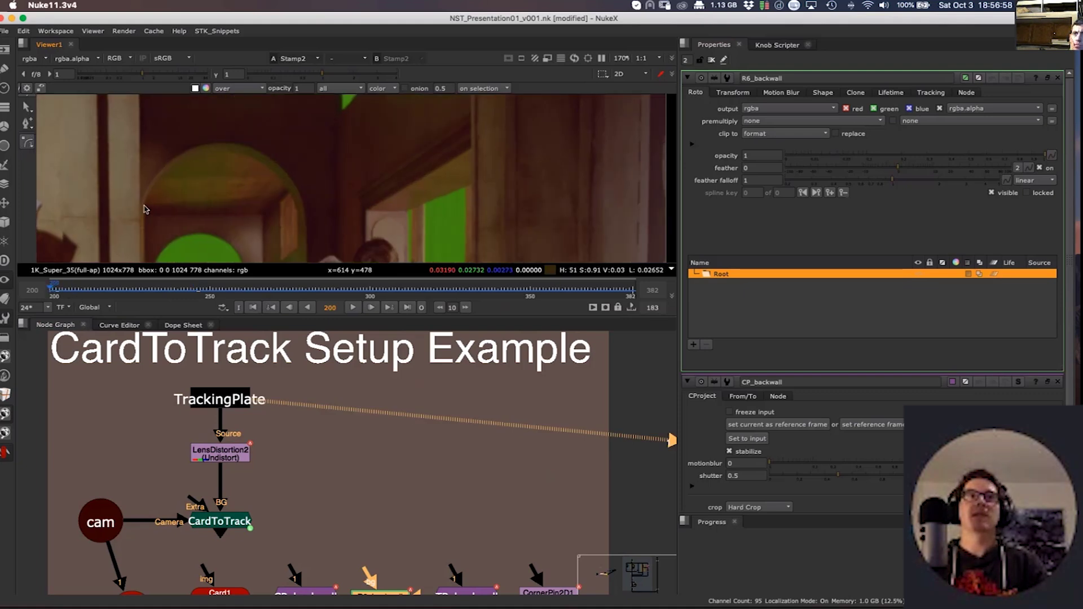
click(144, 206)
click(154, 169)
click(195, 138)
click(254, 141)
click(299, 185)
click(305, 230)
middle_drag(302, 245, 330, 79)
click(320, 243)
middle_drag(319, 242, 344, 178)
click(346, 195)
click(305, 202)
click(226, 207)
click(196, 203)
click(192, 187)
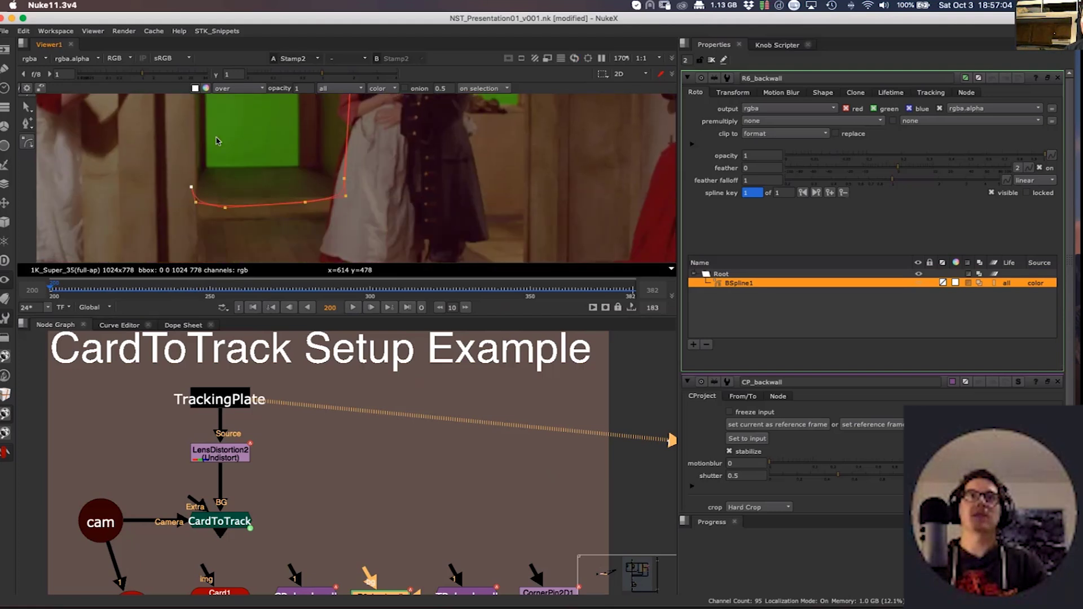
middle_drag(216, 138, 206, 361)
click(185, 204)
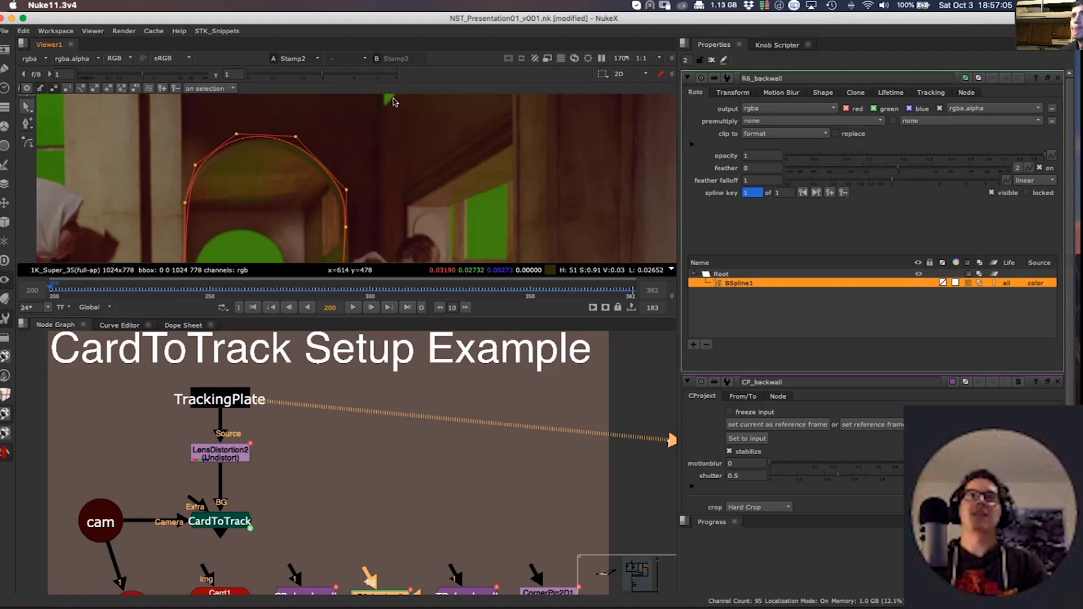
Close all open node properties, then move R6_backwall above the node row and view its matte
key(f)
click(709, 61)
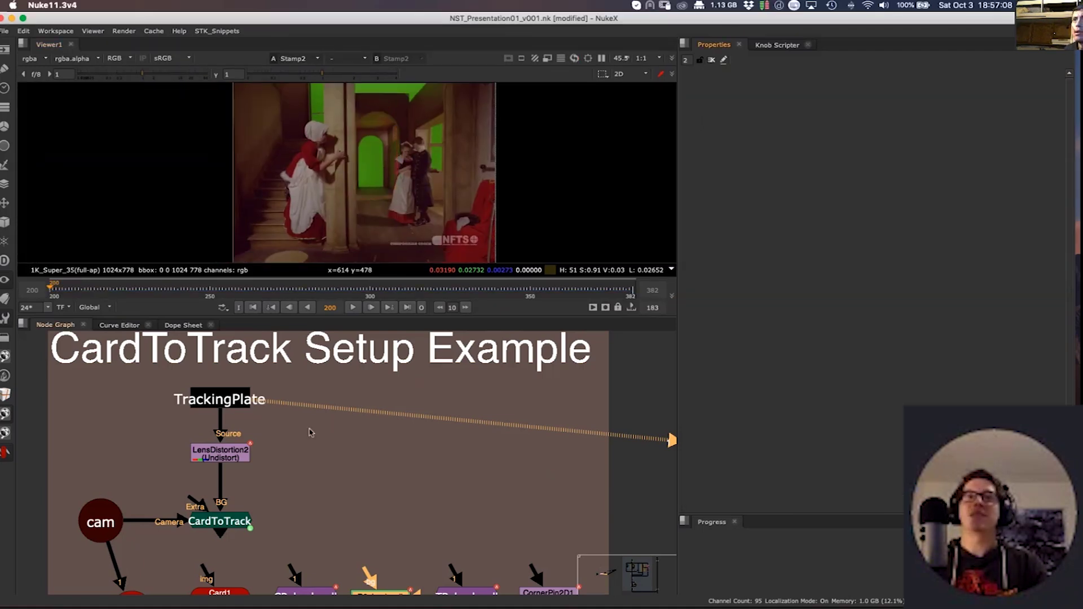
middle_drag(309, 430, 323, 361)
drag(398, 526, 395, 398)
key(1)
Add a RotoQC node with TrackingPlate as source and R6_backwall as matte, and view the red overlay
click(339, 443)
key(Tab)
text(roto)
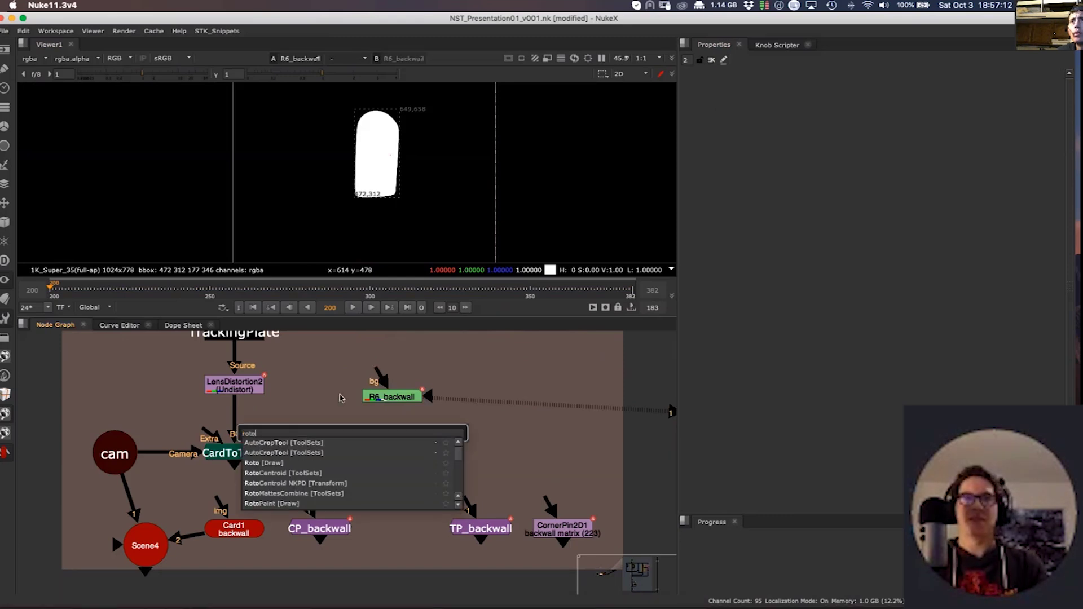
text(qc)
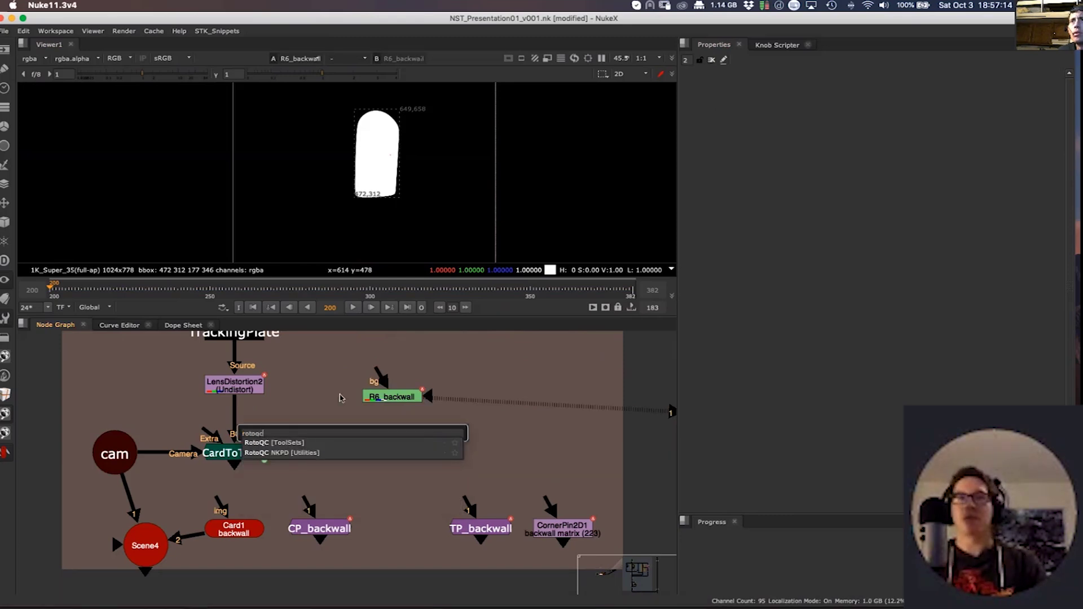
key(Return)
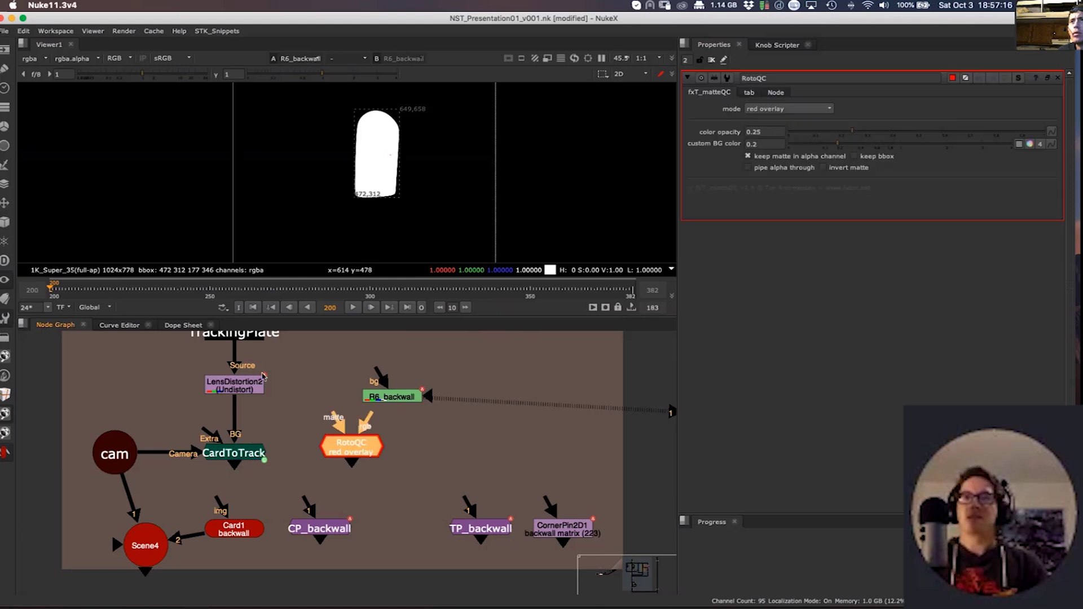
drag(342, 423, 245, 340)
key(1)
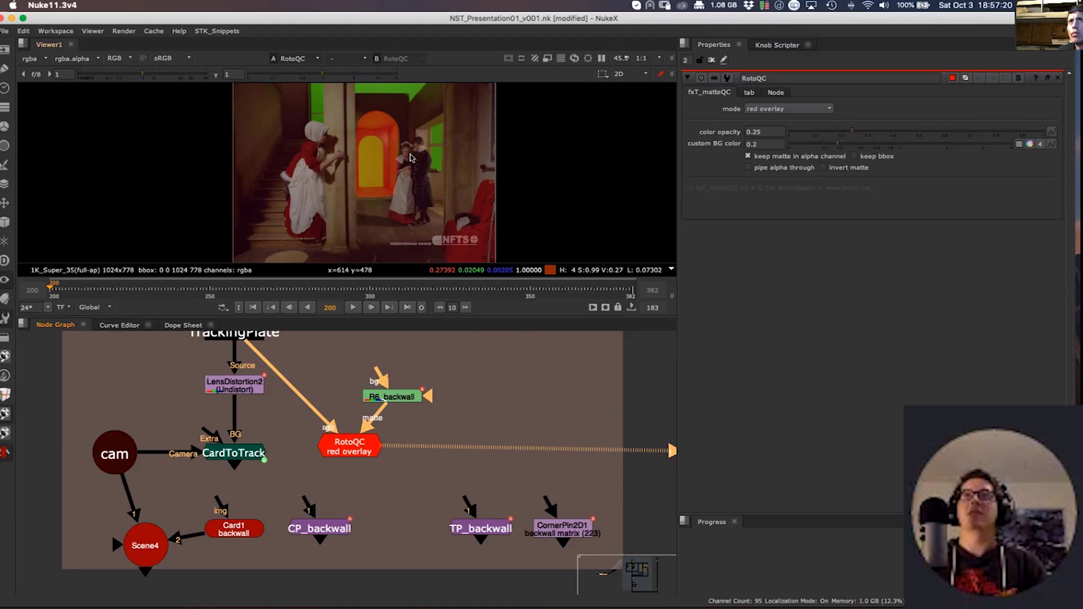
Play the RotoQC result through the shot to check that the red overlay follows the arched doorway
scroll(411, 158, up, 2)
scroll(339, 366, up, 3)
scroll(338, 366, right, 3)
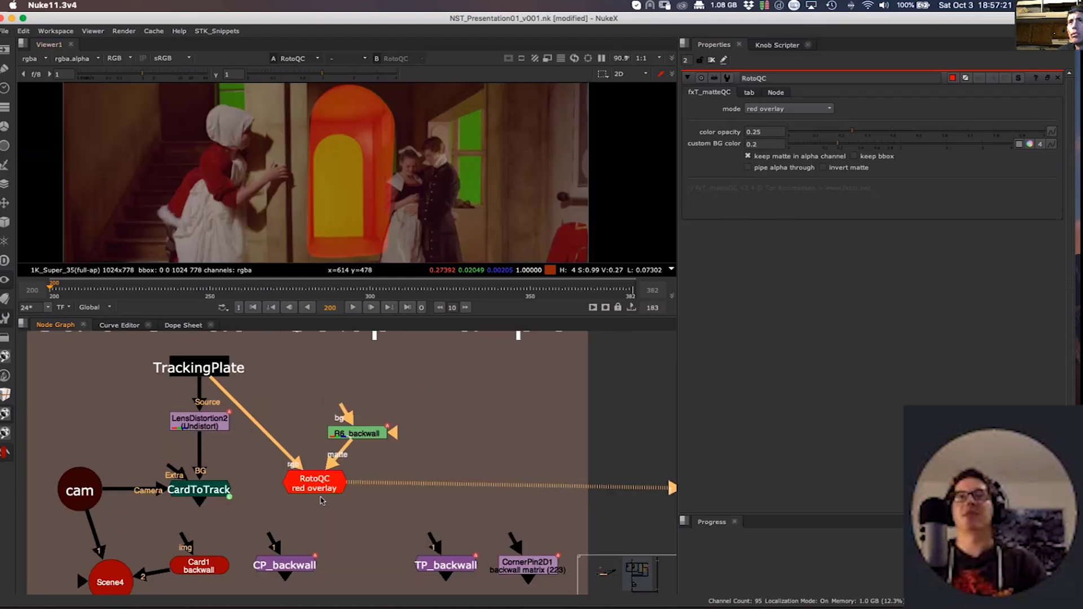
click(351, 308)
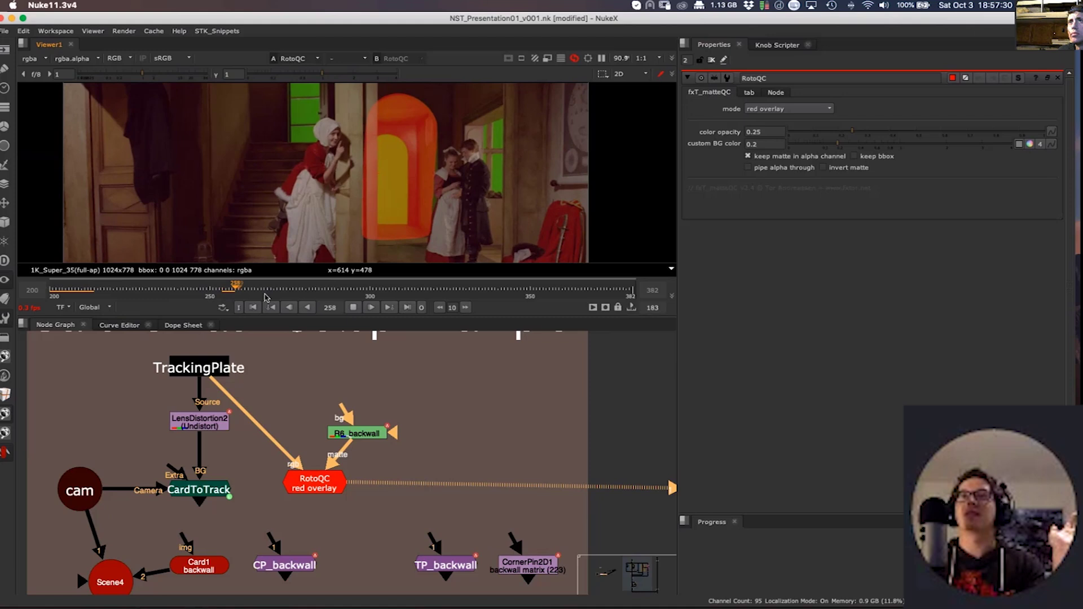
click(329, 290)
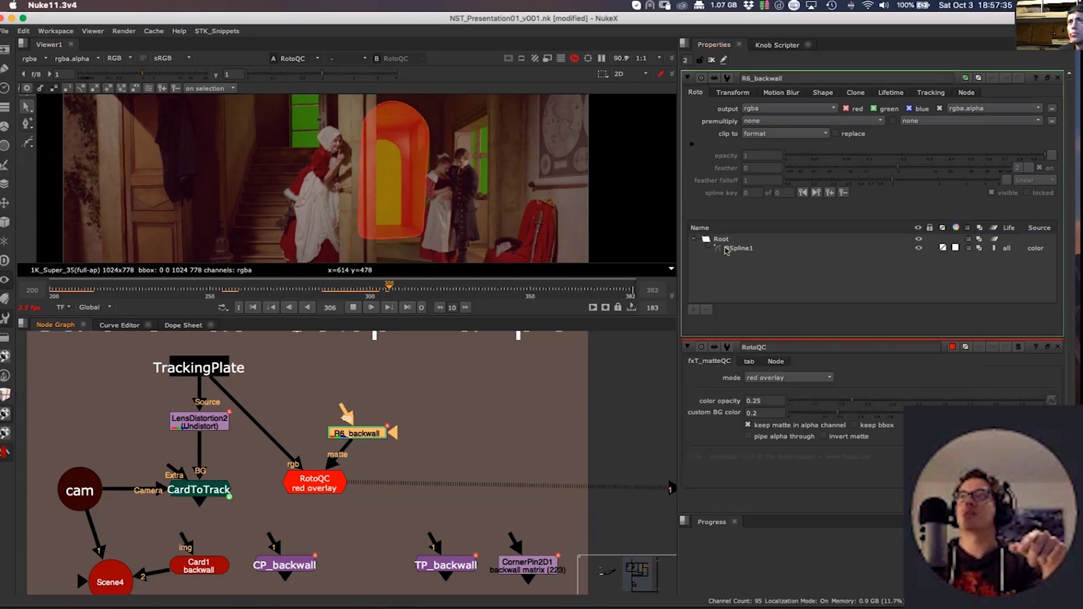
Inspect the Root layer of R6_backwall in its properties and close all open node properties
click(721, 273)
click(733, 93)
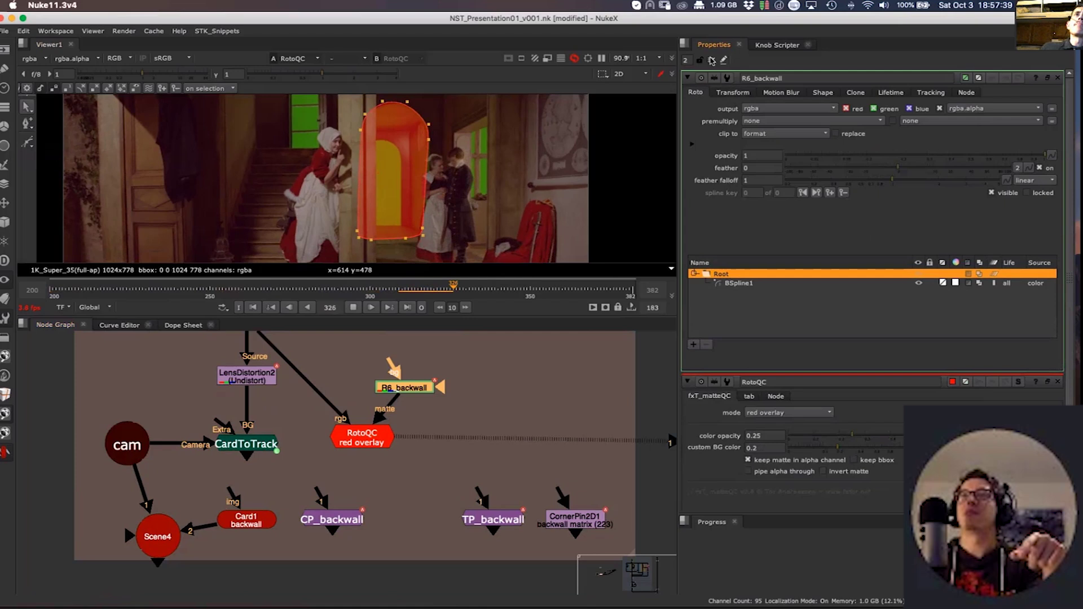
click(711, 59)
Replay several parts of the shot with the full frame in view, and stop playback at frame 338
scroll(472, 164, down, 2)
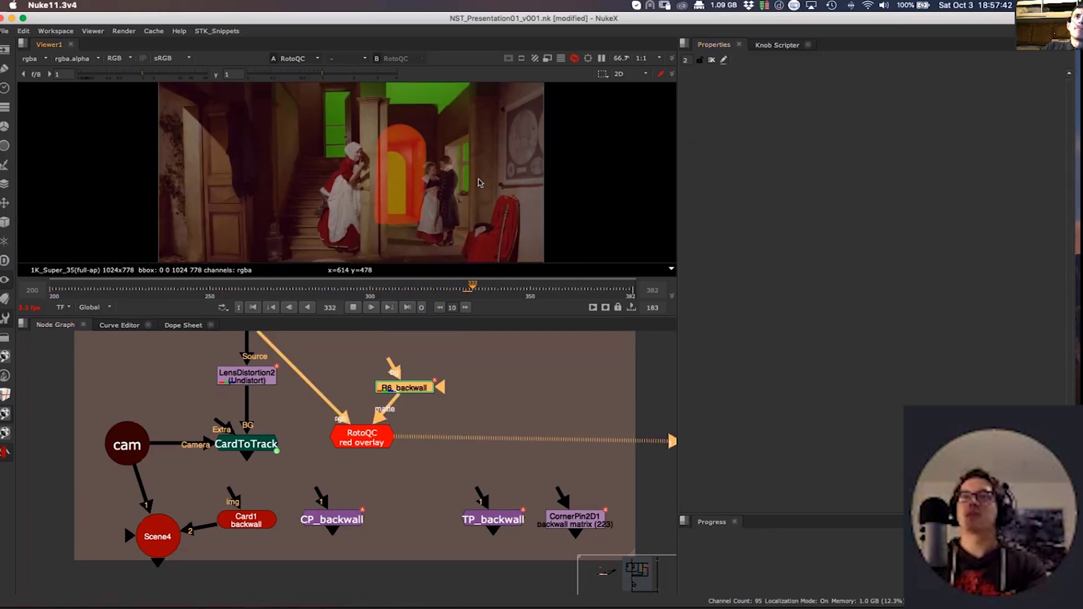
click(186, 286)
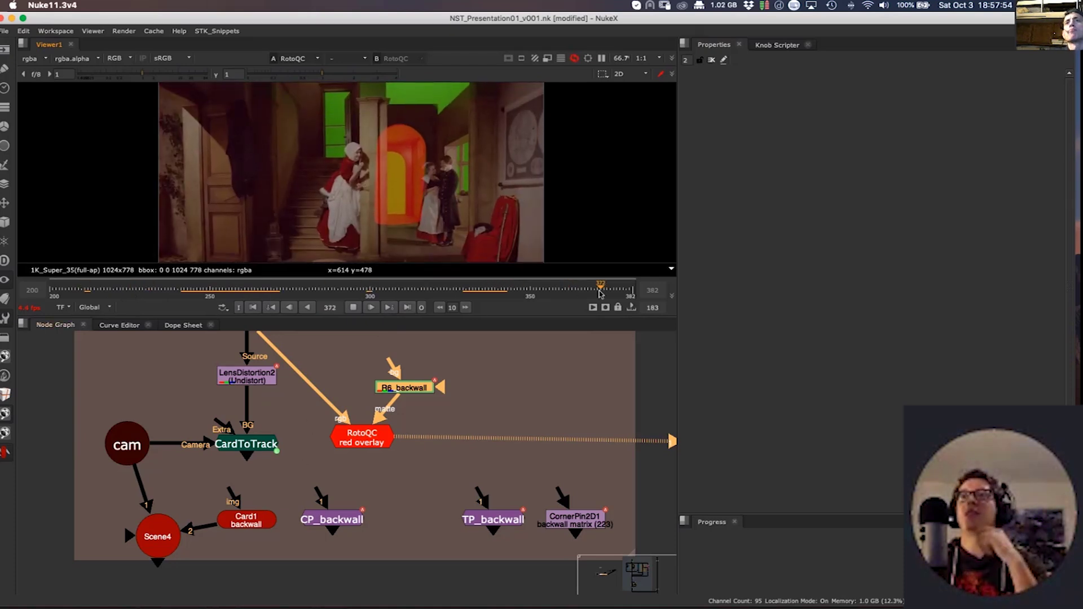
click(299, 288)
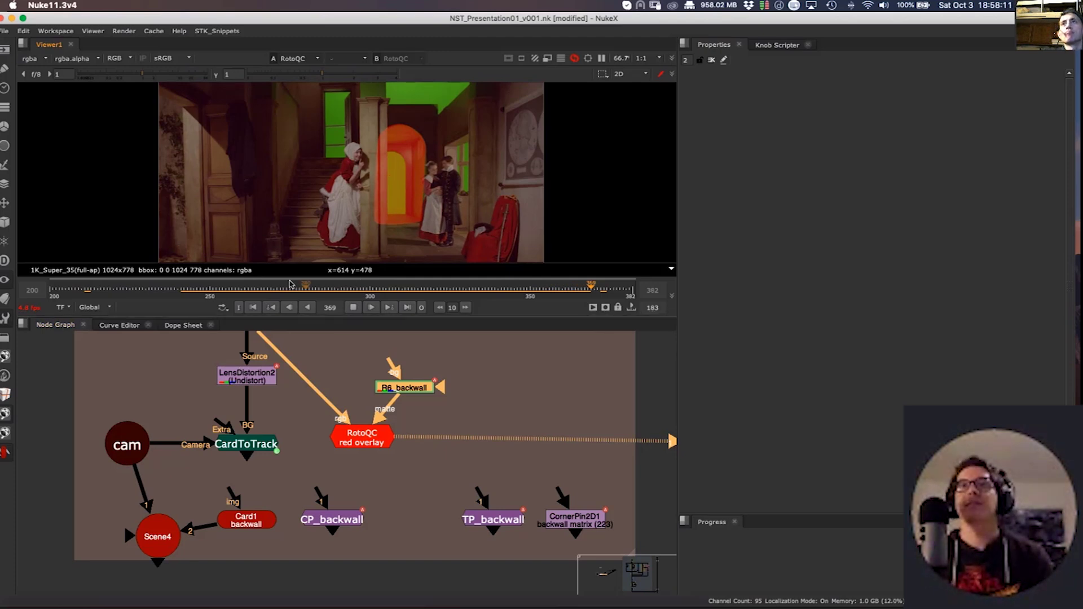
click(290, 285)
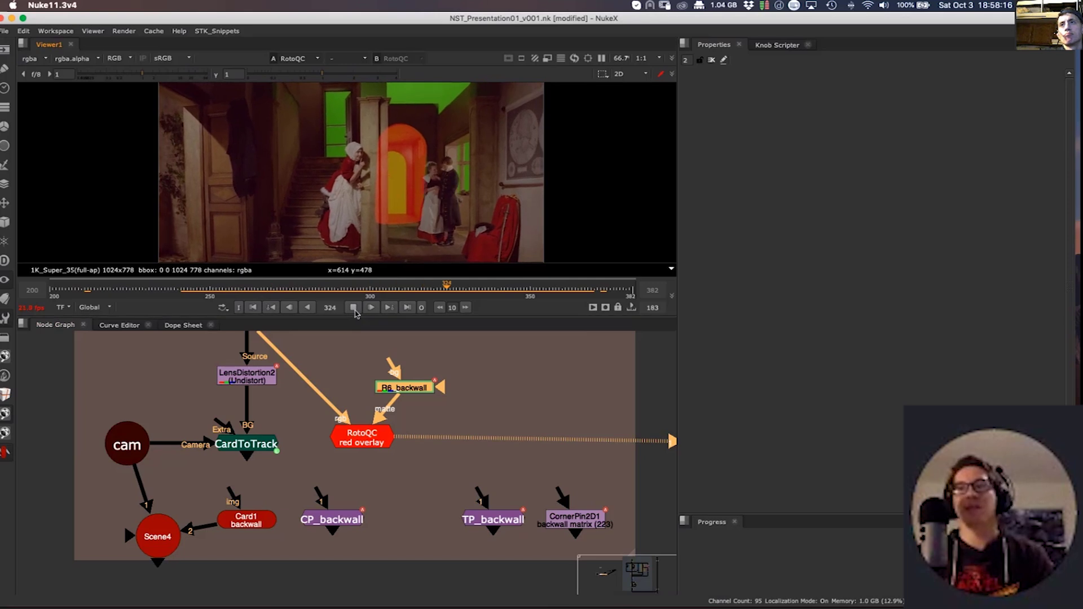
click(269, 285)
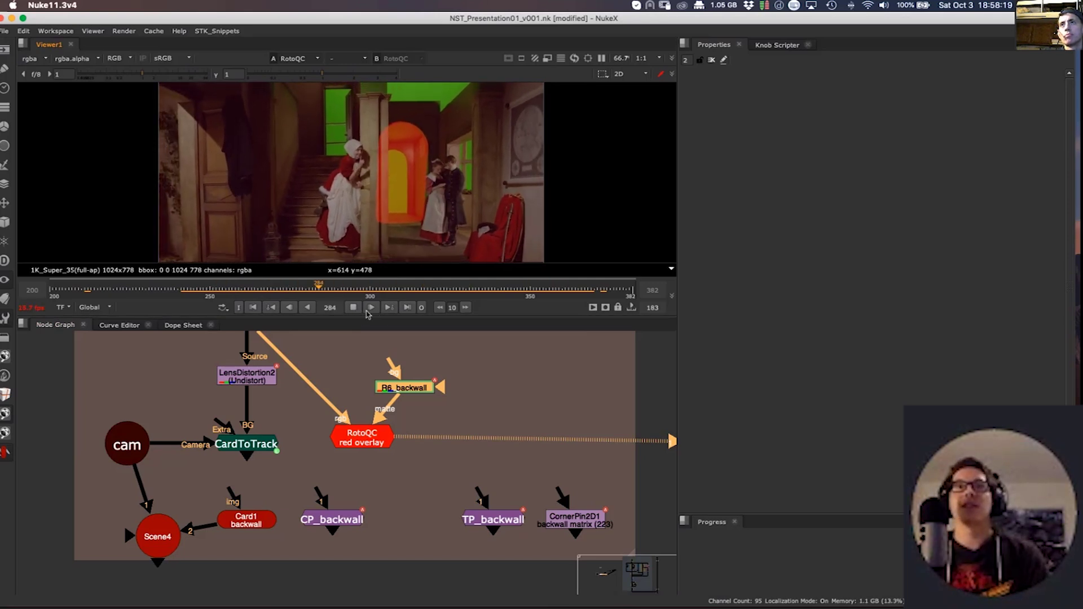
click(354, 308)
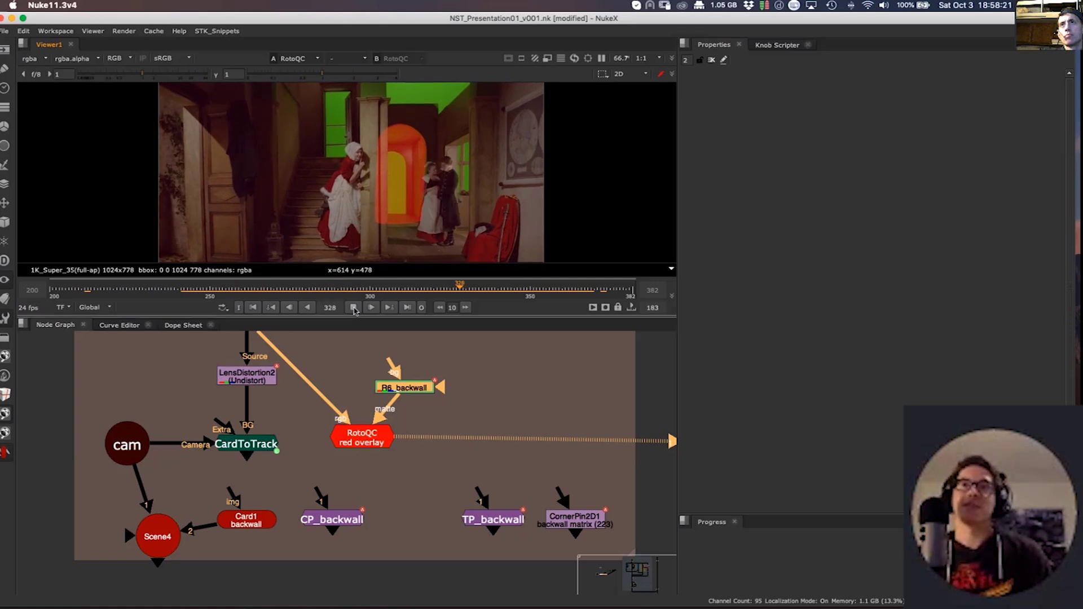
Add an N_Reflection node from the CG toolset in the empty graph area below AdditiveKeyerPro2
scroll(319, 438, down, 5)
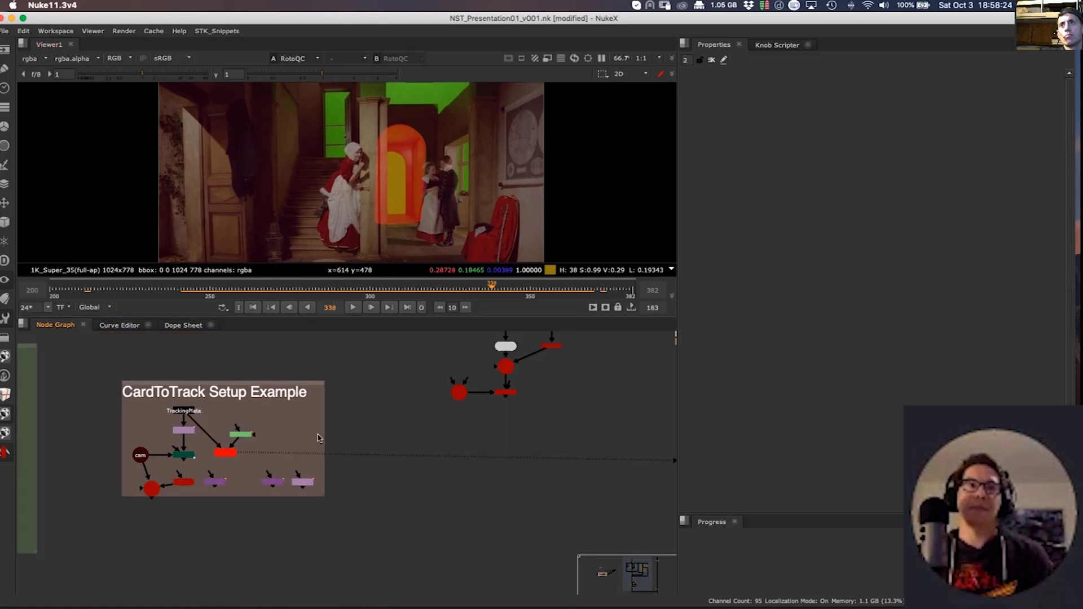
scroll(237, 466, up, 3)
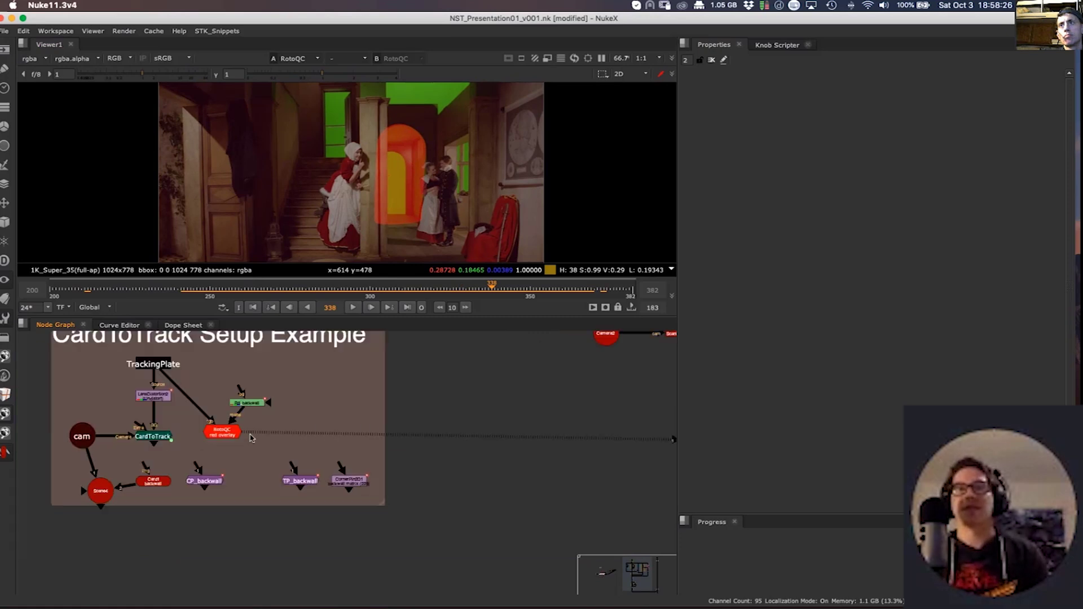
middle_drag(206, 458, 183, 469)
scroll(288, 417, down, 4)
middle_drag(292, 417, 292, 414)
click(7, 456)
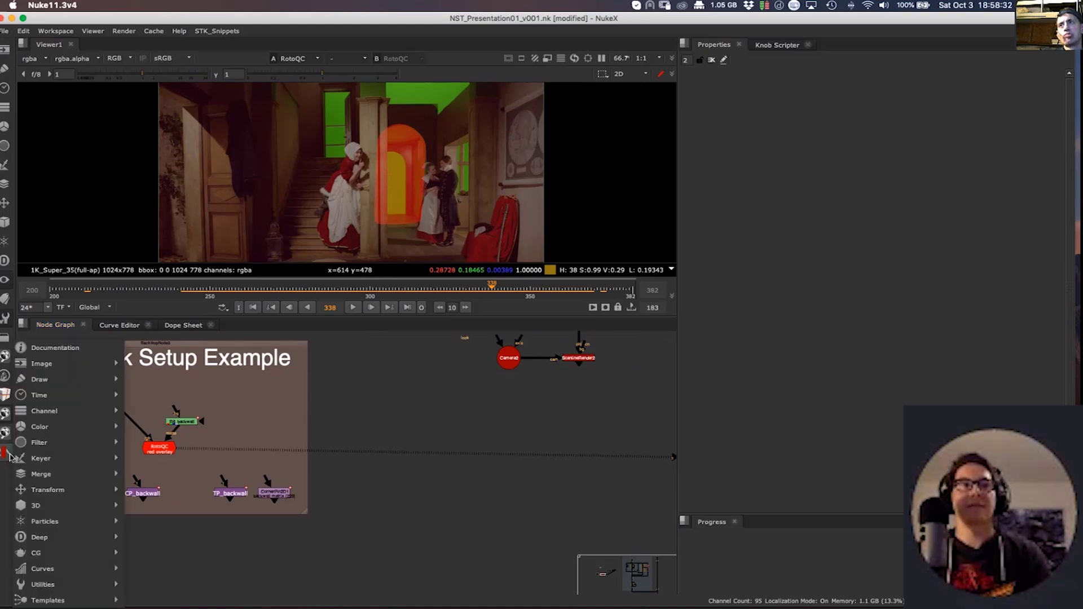
mouse_move(59, 553)
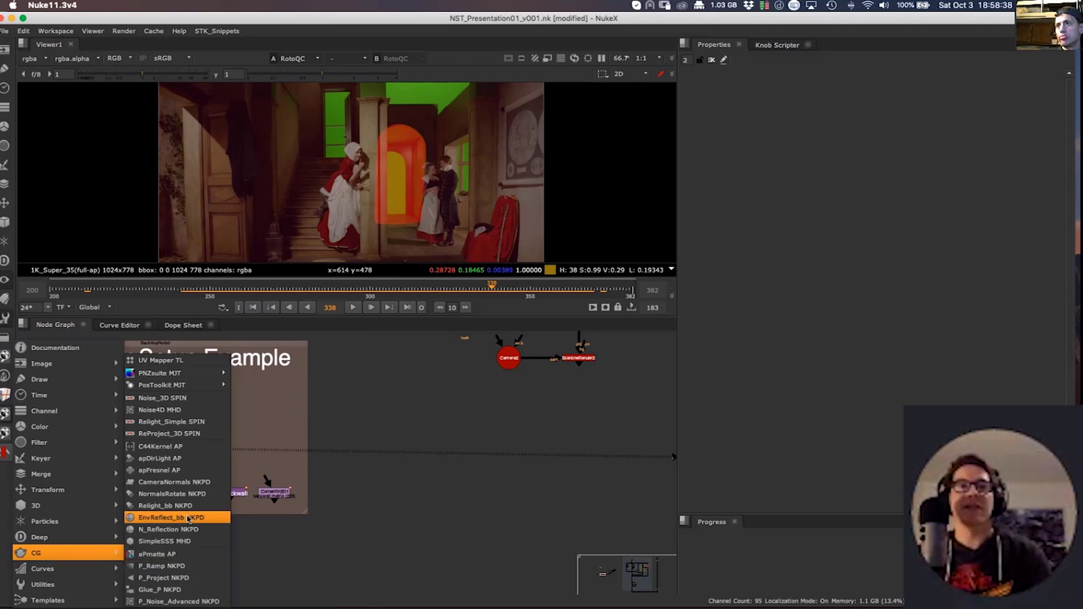
mouse_move(18, 529)
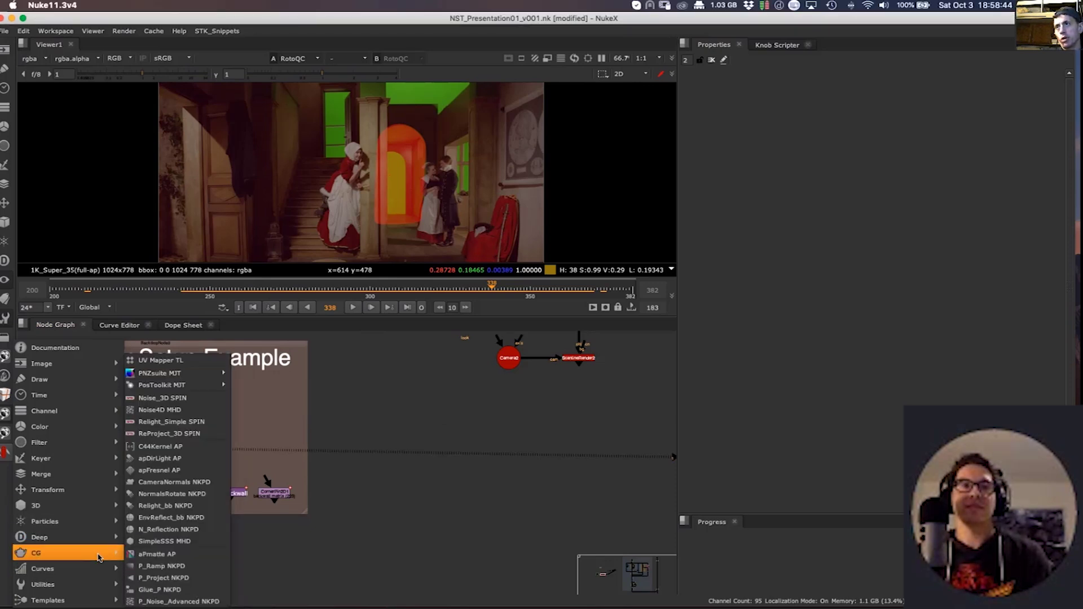
click(188, 531)
drag(188, 484, 400, 485)
scroll(428, 470, down, 1)
scroll(429, 469, up, 3)
click(411, 455)
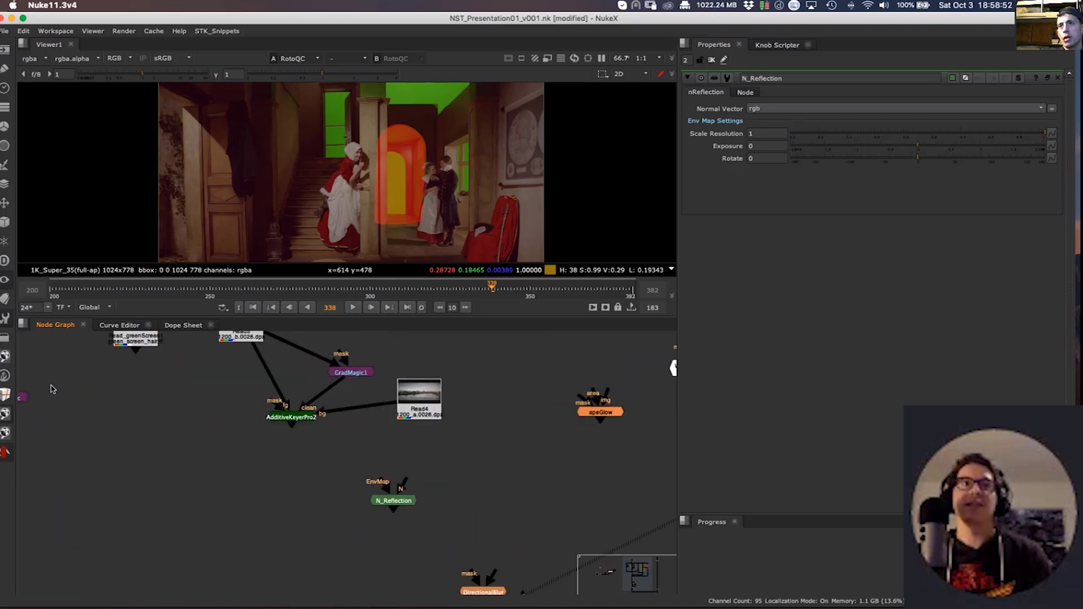
Add the RenderAOV test helicopter render and arrange it directly above N_Reflection
click(5, 394)
mouse_move(65, 444)
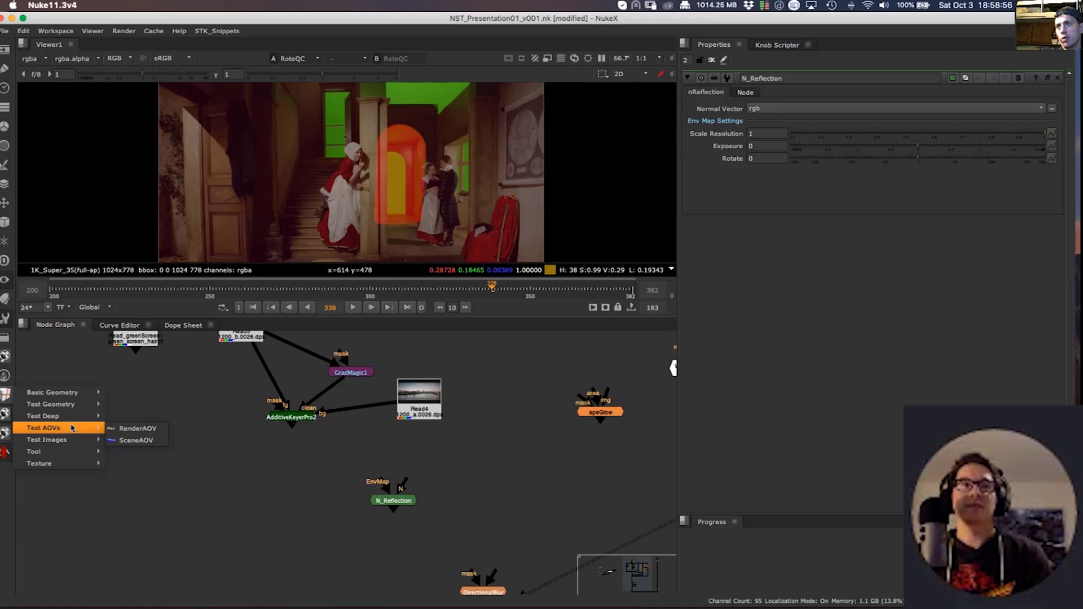
click(136, 428)
drag(416, 462, 169, 505)
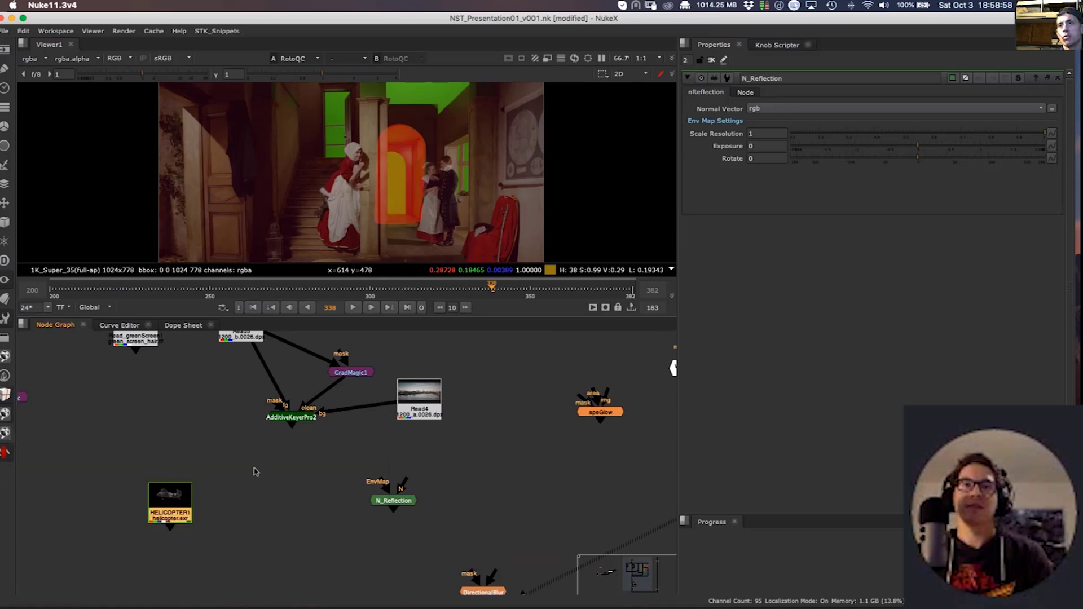
middle_drag(120, 519, 213, 476)
drag(250, 469, 307, 455)
drag(497, 449, 315, 528)
Add a Shuffle node below the helicopter render, set its first input to N_world, and arrange it above N_Reflection
click(374, 482)
key(h)
drag(365, 458, 319, 446)
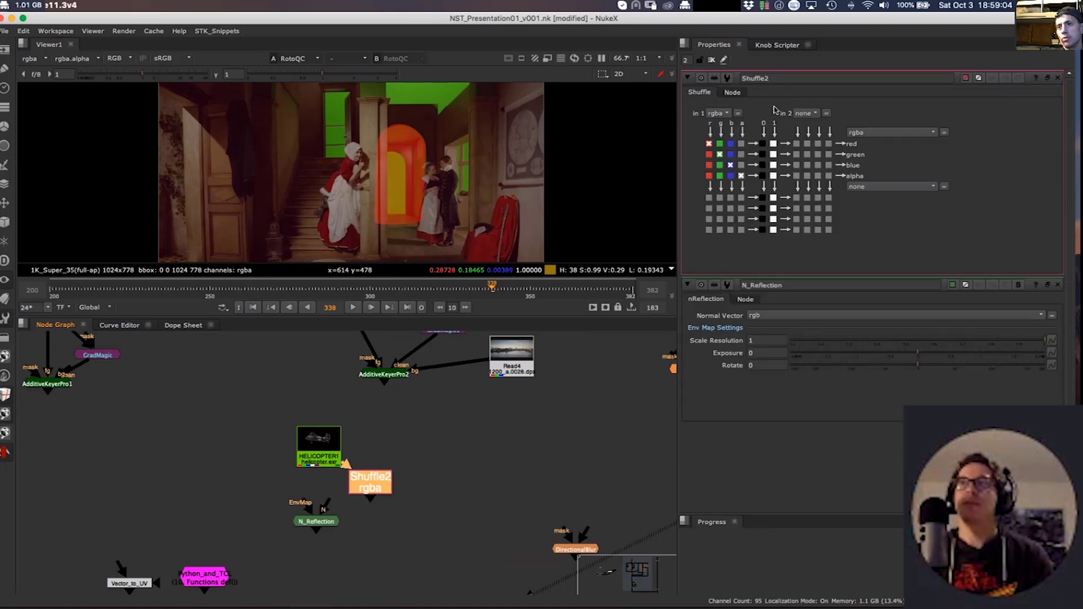
key(1)
click(718, 113)
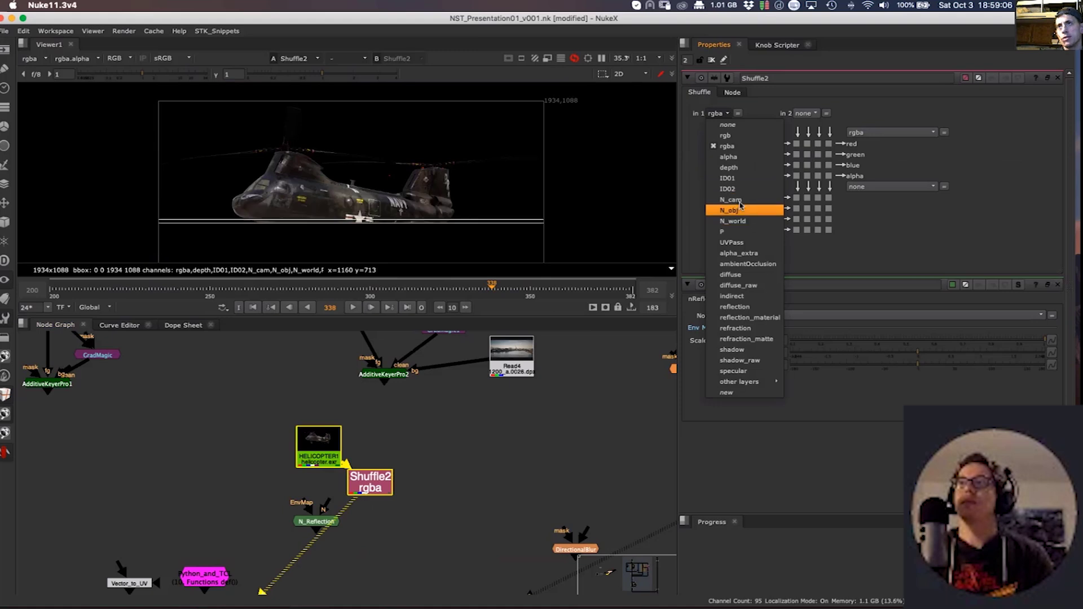
click(745, 222)
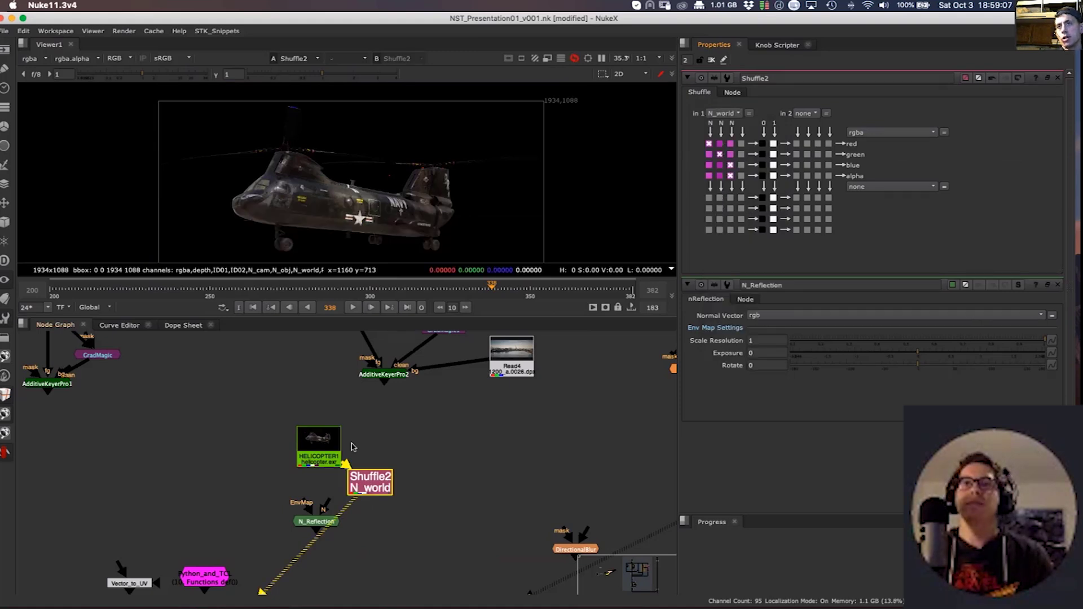
drag(331, 446, 330, 415)
drag(366, 488, 349, 479)
click(411, 425)
middle_drag(309, 480, 345, 447)
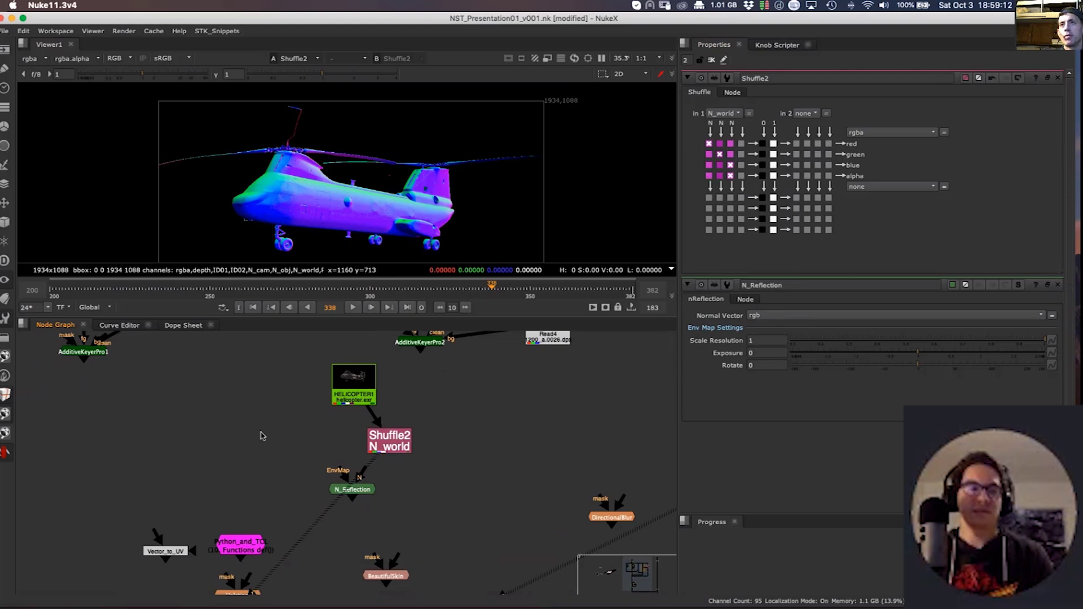
Read in the environment map doge2.exr from the HDRI folder of Assets
key(r)
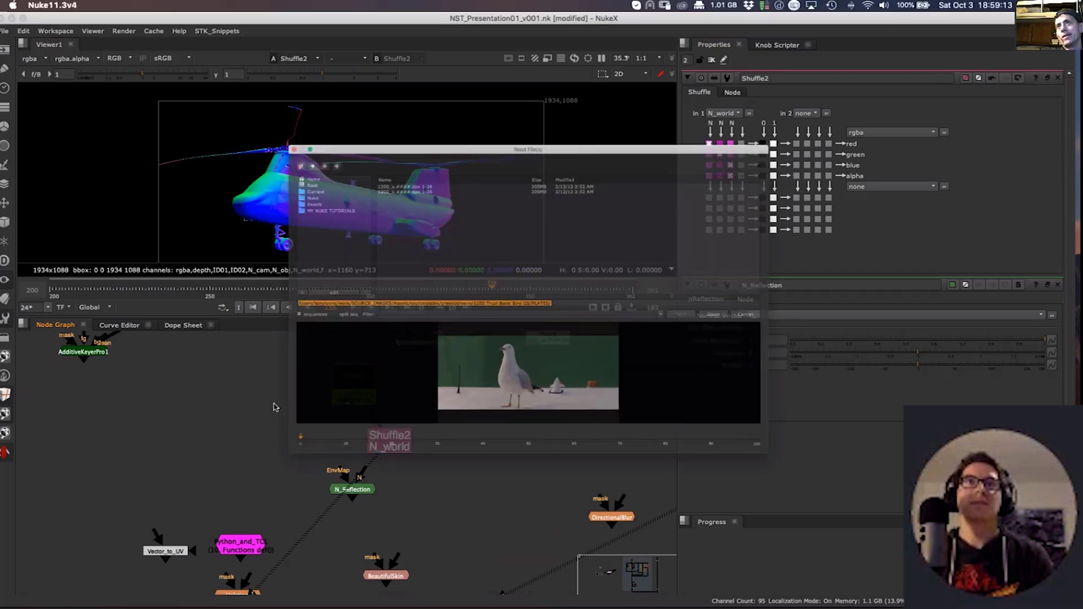
click(248, 165)
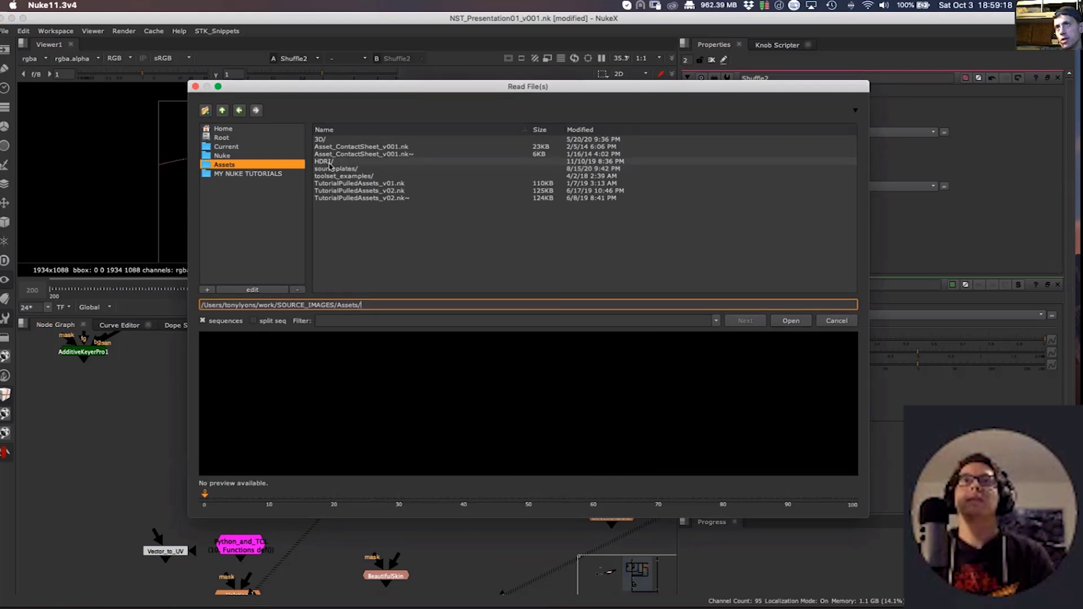
double_click(326, 162)
click(336, 162)
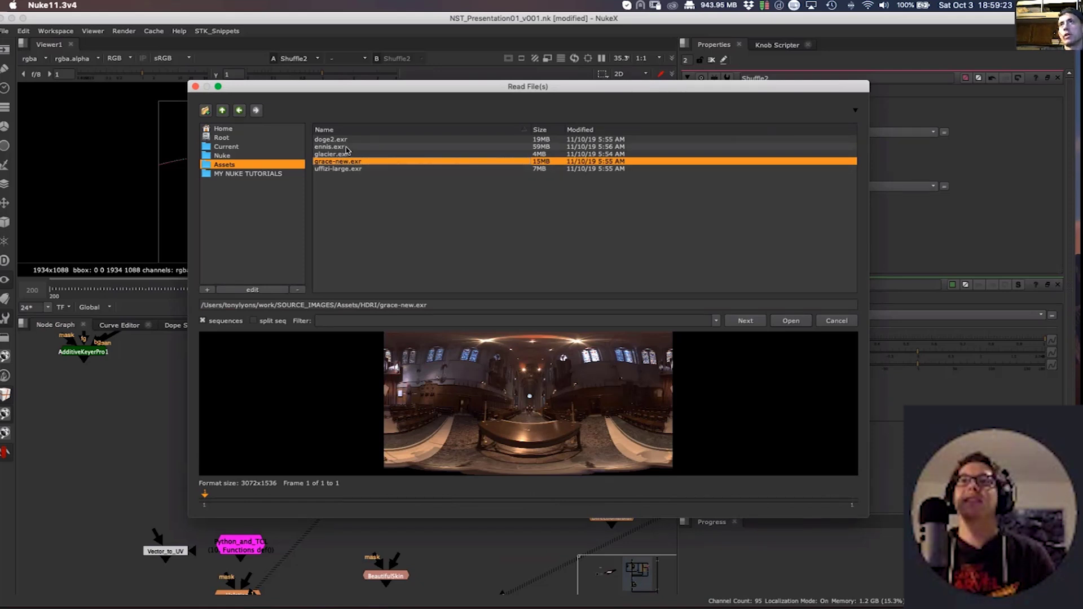
click(346, 147)
shift+click(345, 143)
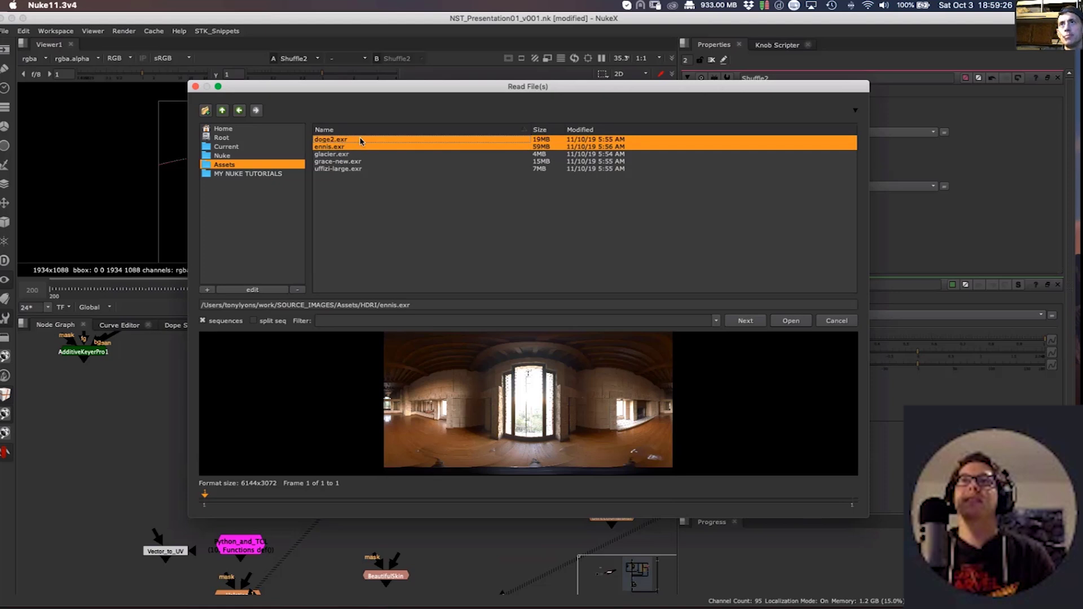
click(400, 141)
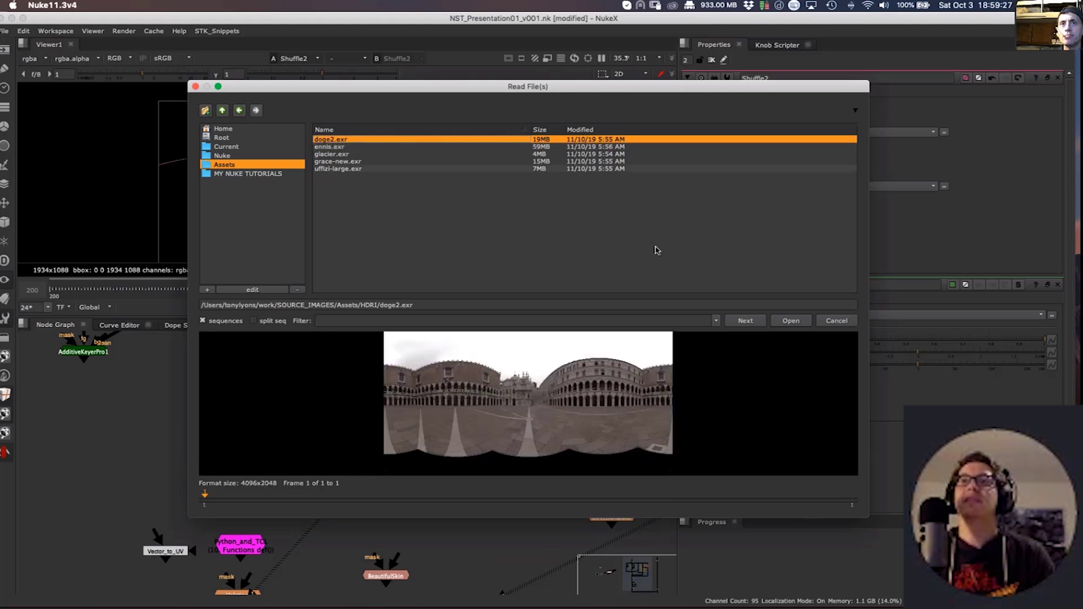
click(791, 321)
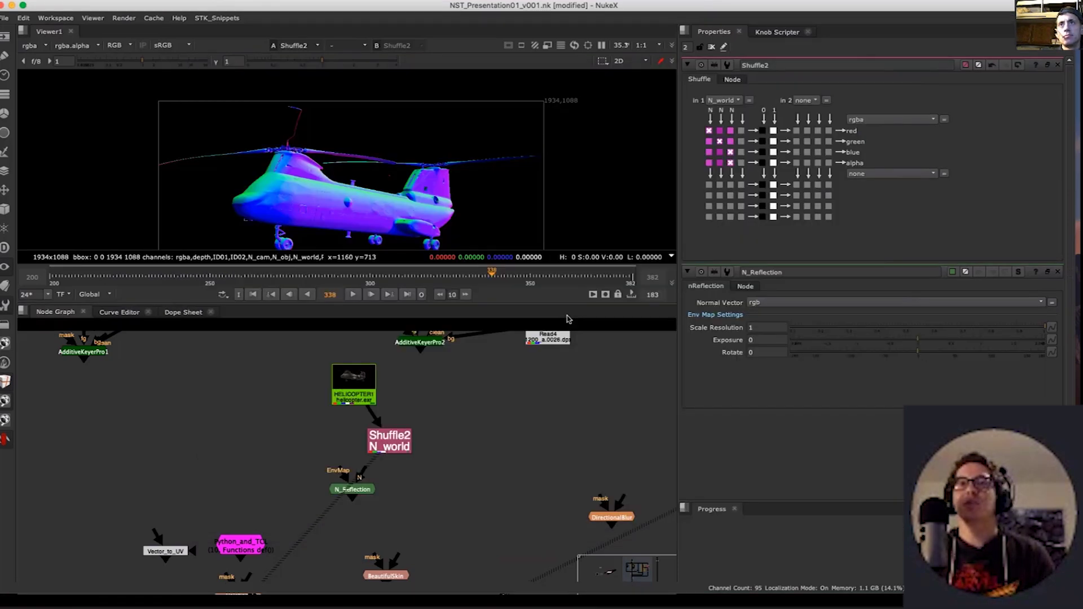
Connect the N input of N_Reflection to the N_world Shuffle and open the N_Reflection properties
right_click(12, 423)
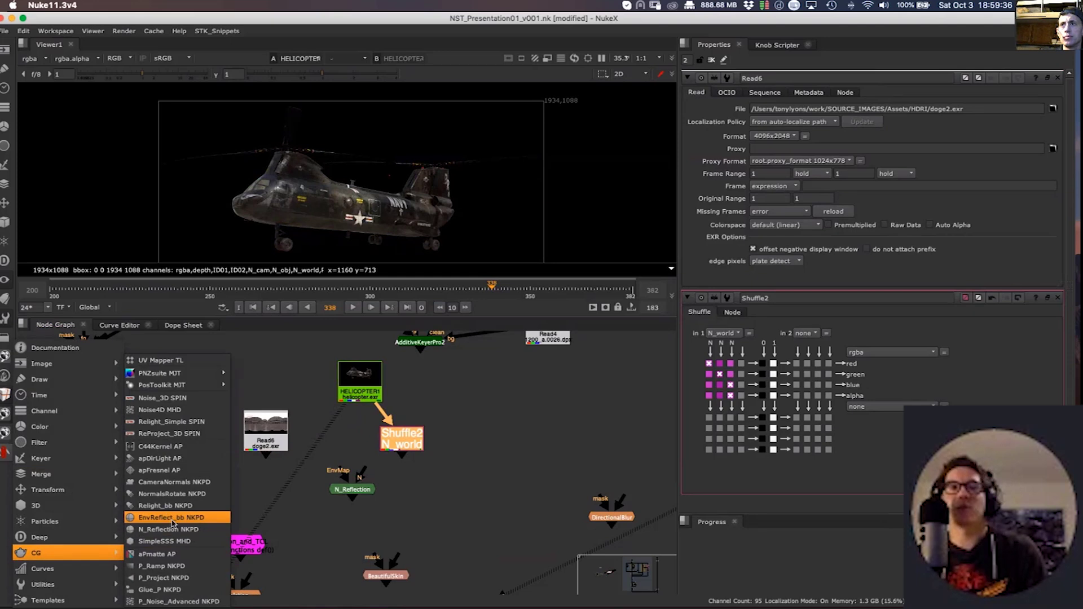
click(450, 480)
scroll(371, 465, up, 4)
drag(402, 431, 372, 431)
drag(361, 478, 386, 432)
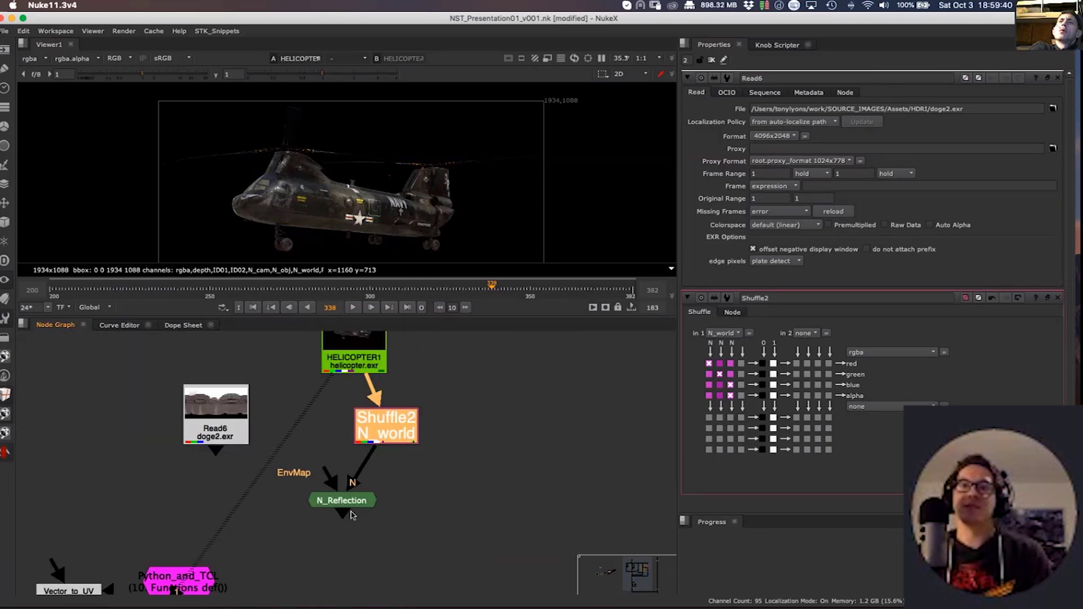
double_click(357, 502)
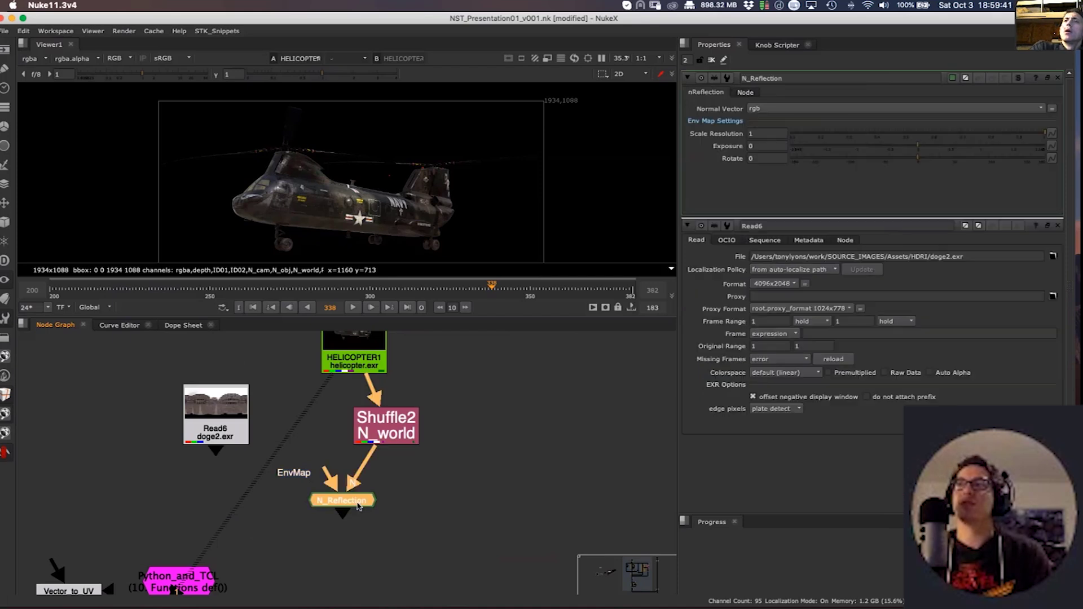
View the N_world normals from the Shuffle node and open its properties
click(389, 418)
key(1)
double_click(363, 435)
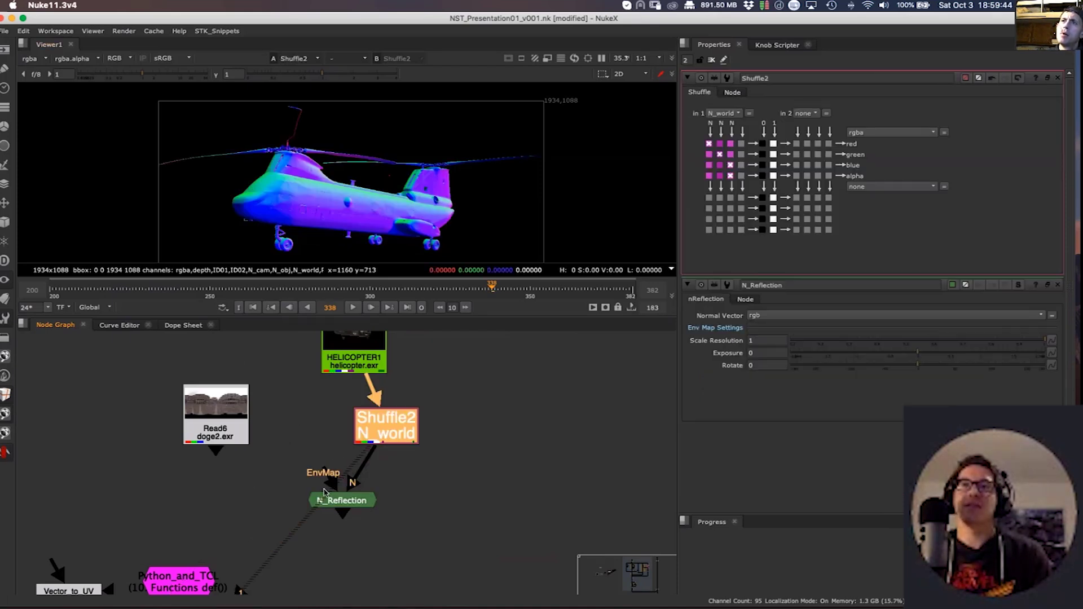
Connect the EnvMap input of N_Reflection to doge2.exr, viewing the fitted HDRI and the N_Reflection output
drag(329, 480, 216, 417)
click(216, 418)
key(1)
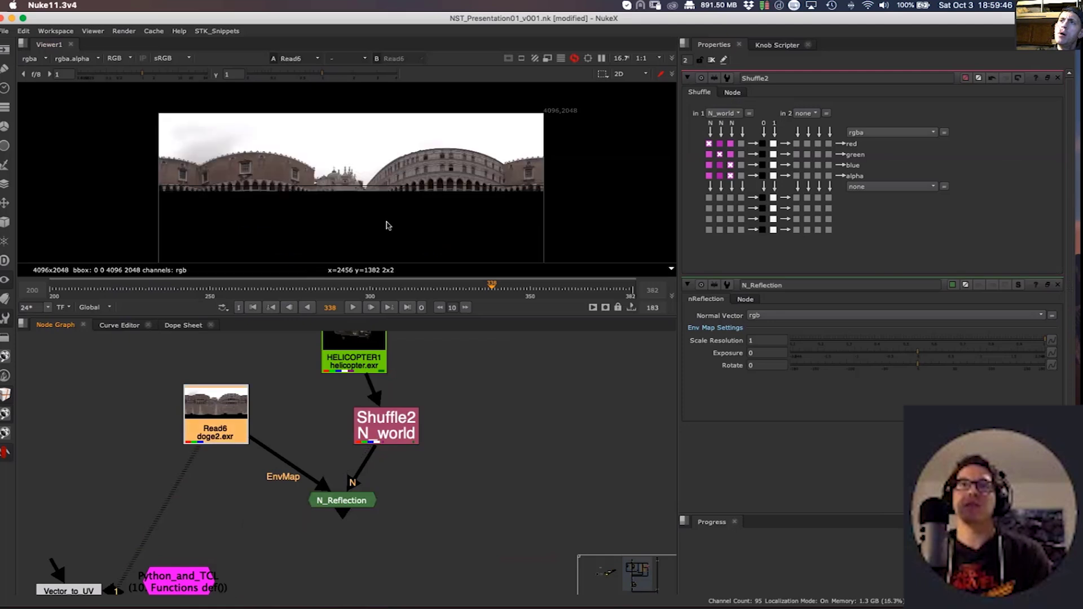
key(f)
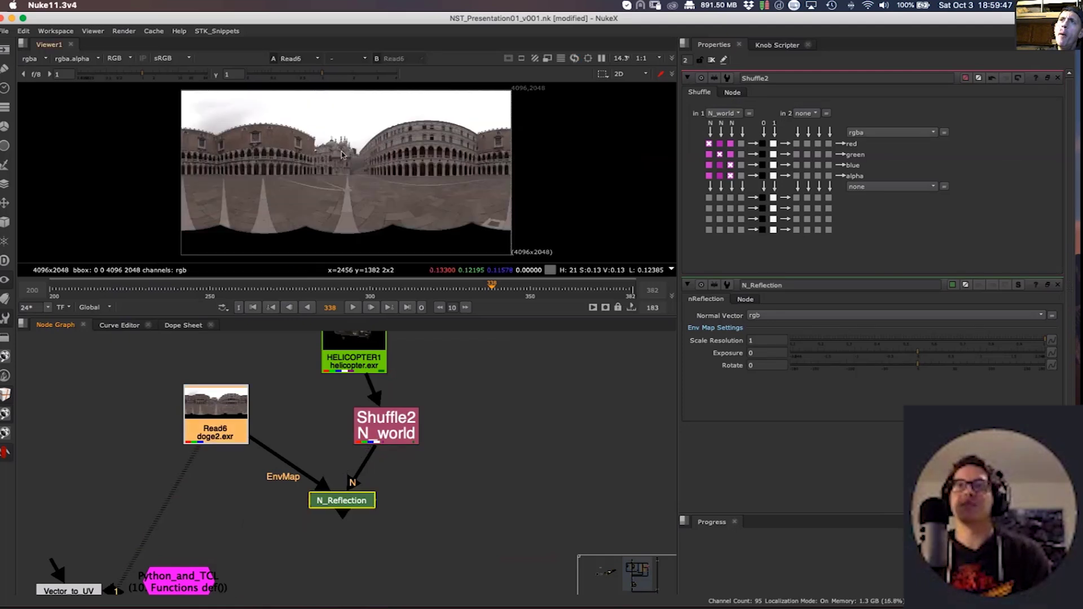
click(331, 503)
key(1)
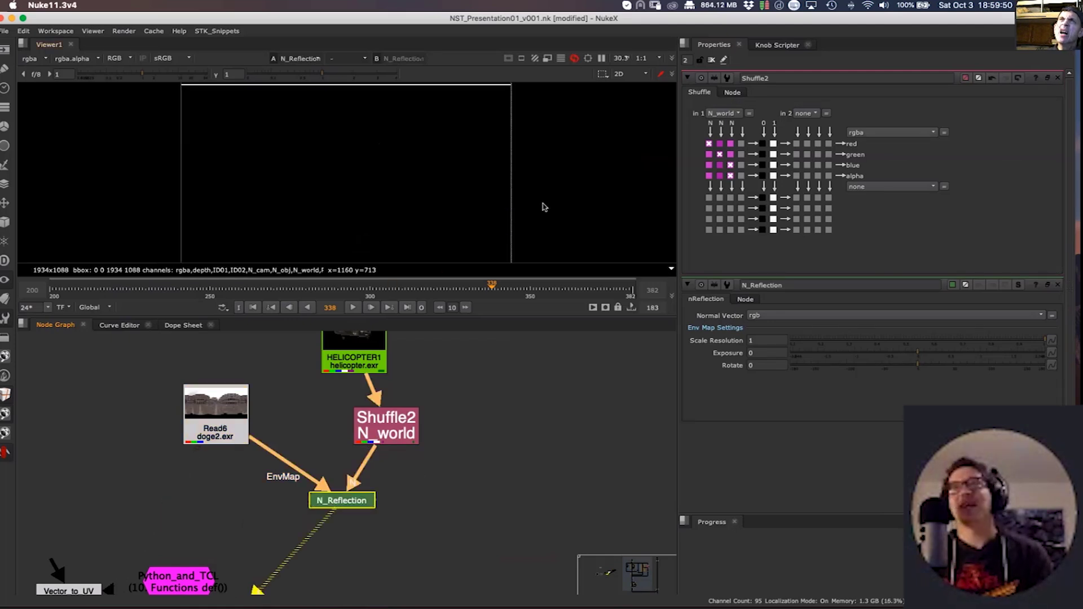
Reposition the doge2.exr Read node and reopen the N_Reflection properties
click(1057, 286)
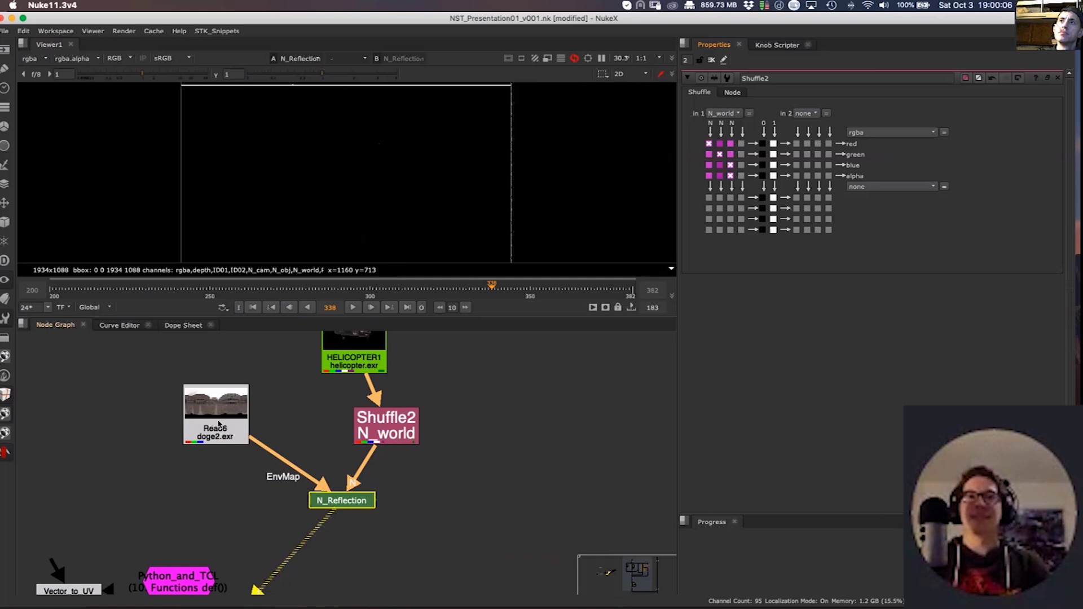
drag(219, 424, 247, 407)
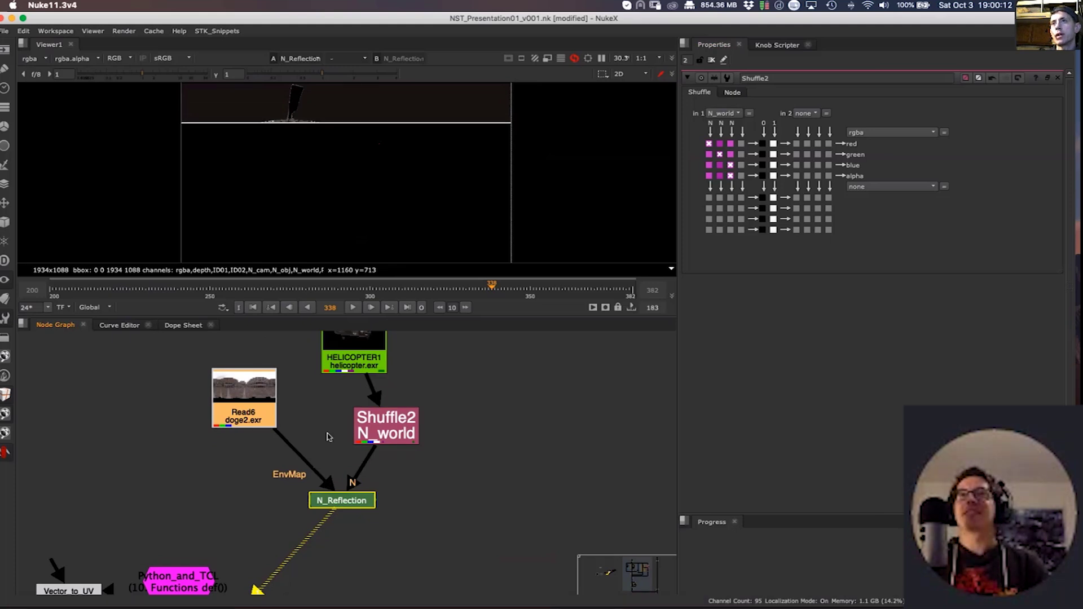
double_click(341, 500)
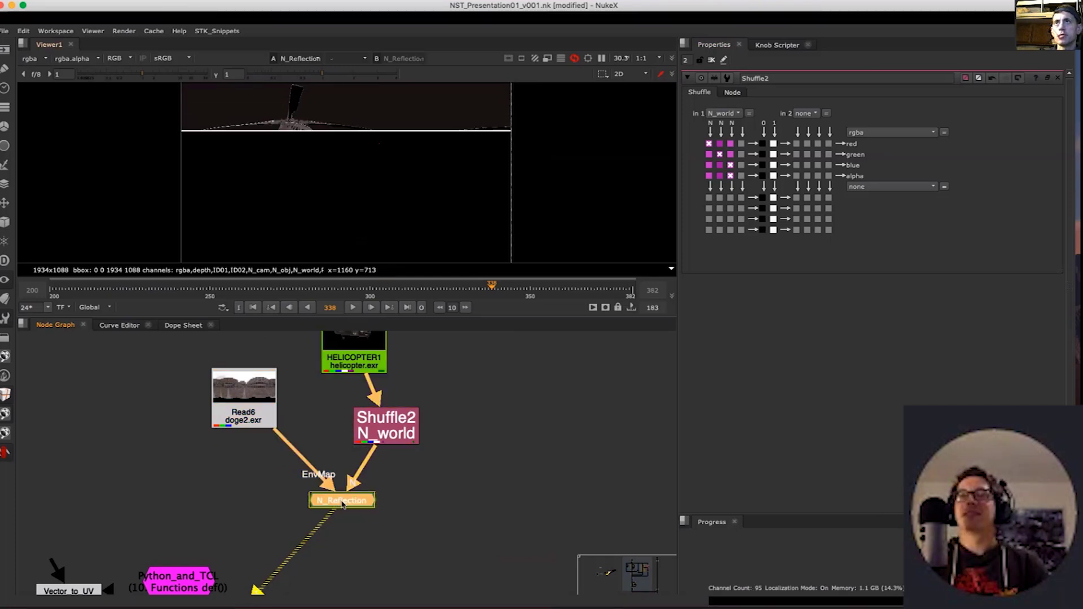
click(499, 377)
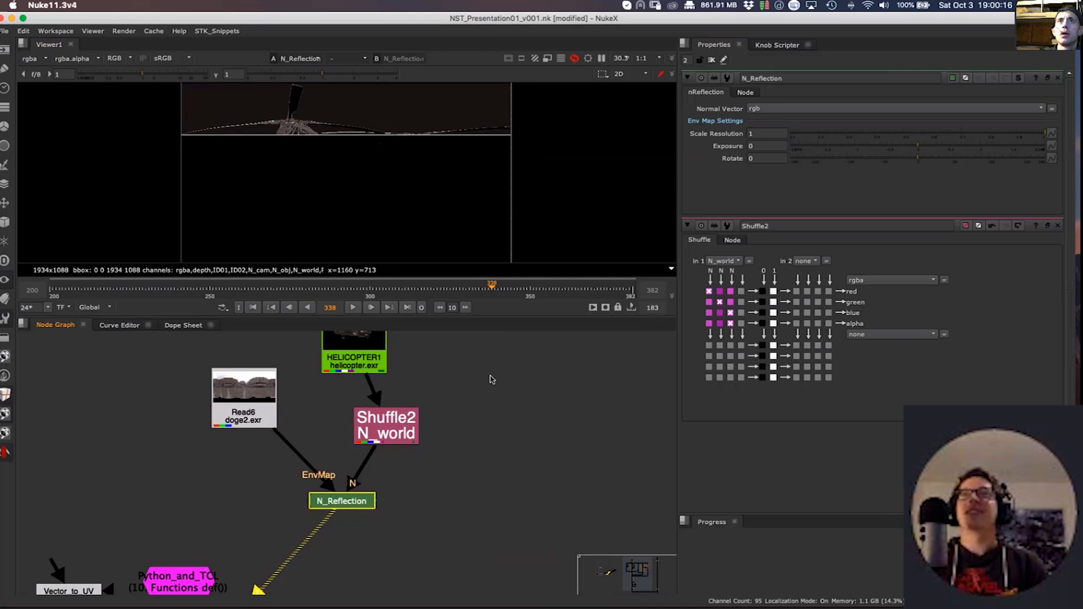
Lower the N_Reflection Scale Resolution to 0.1 and inspect the helicopter's reflection up close
click(868, 139)
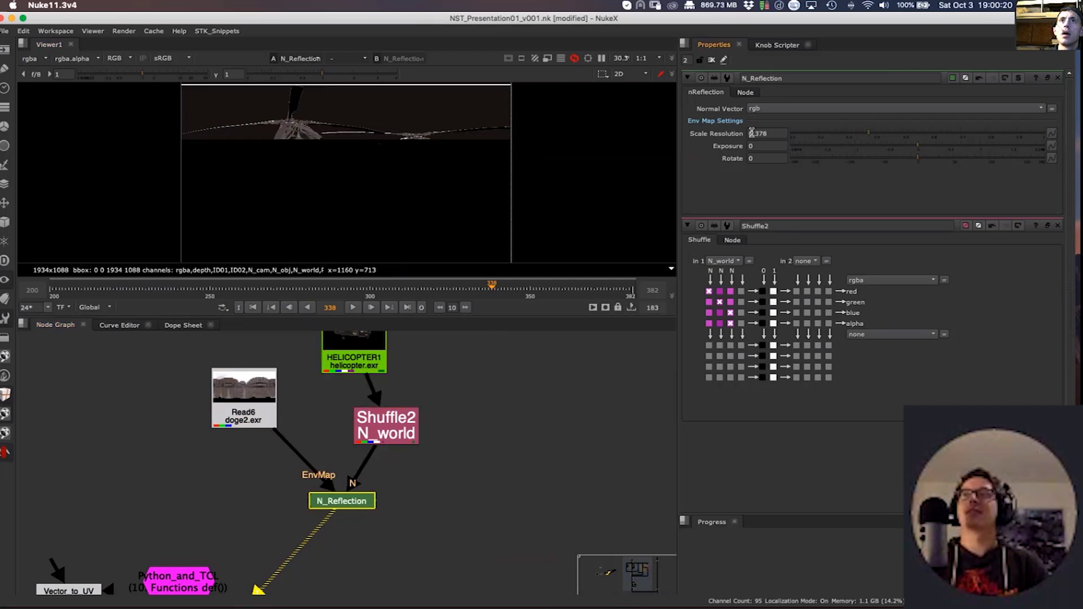
double_click(765, 136)
text(0.1)
key(Return)
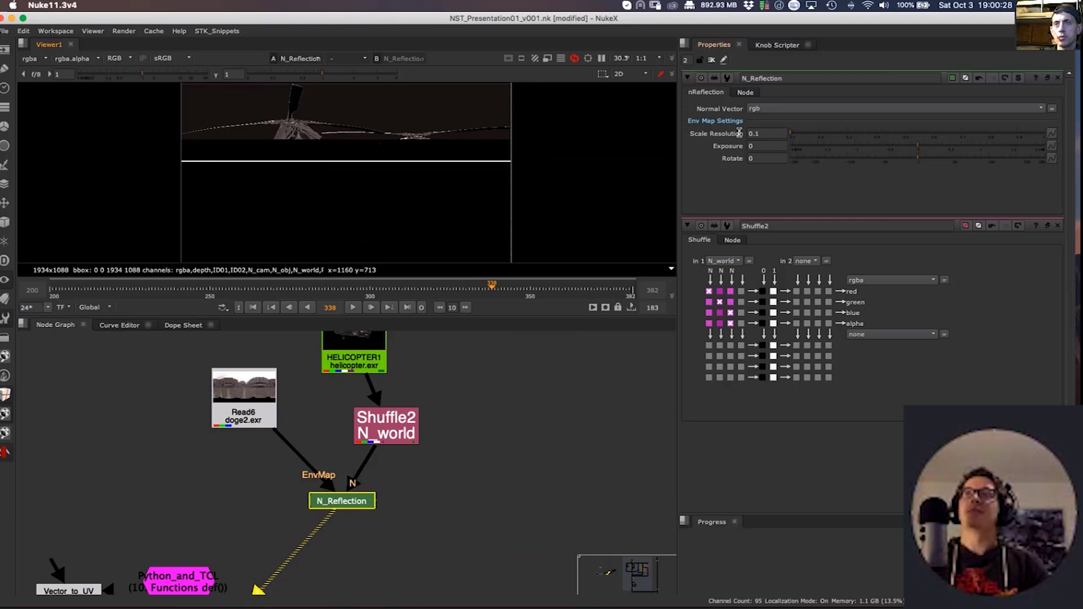
drag(254, 416, 251, 399)
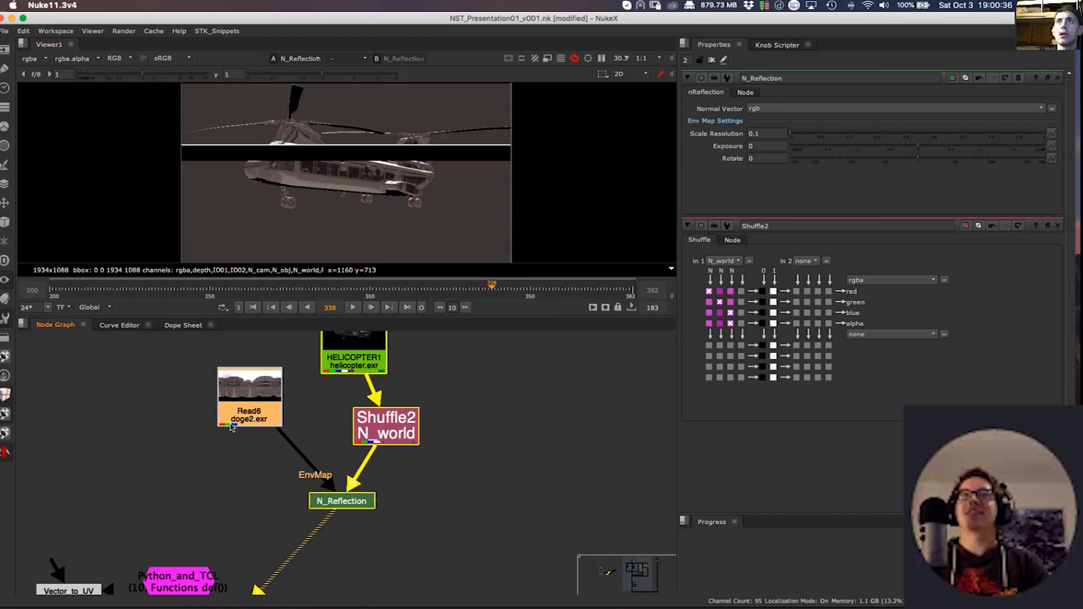
scroll(388, 111, up, 5)
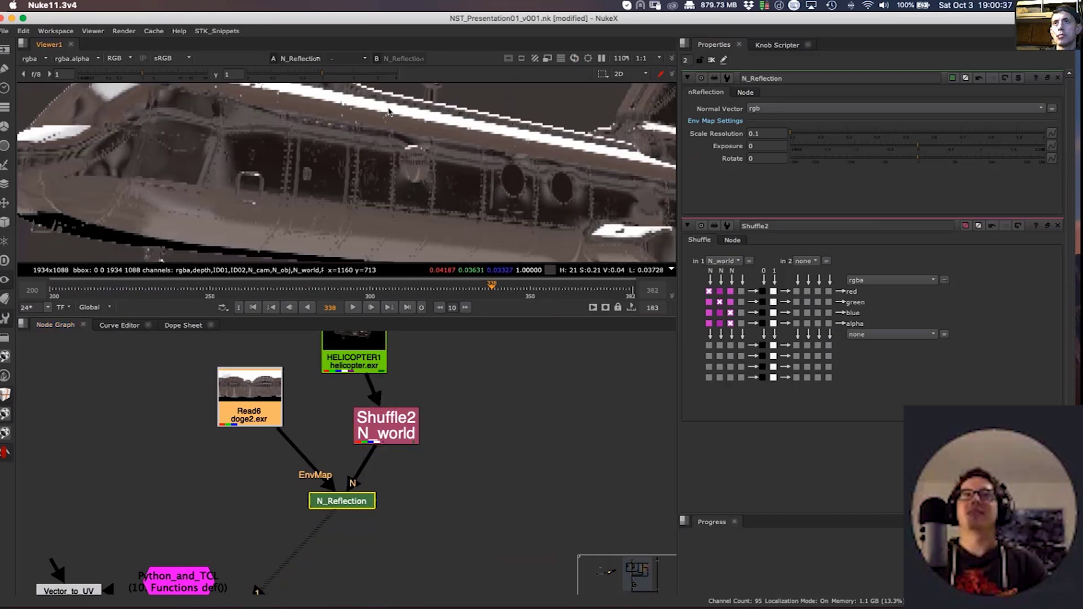
Set the N_Reflection Scale Resolution to 1
double_click(765, 137)
text(1)
key(Return)
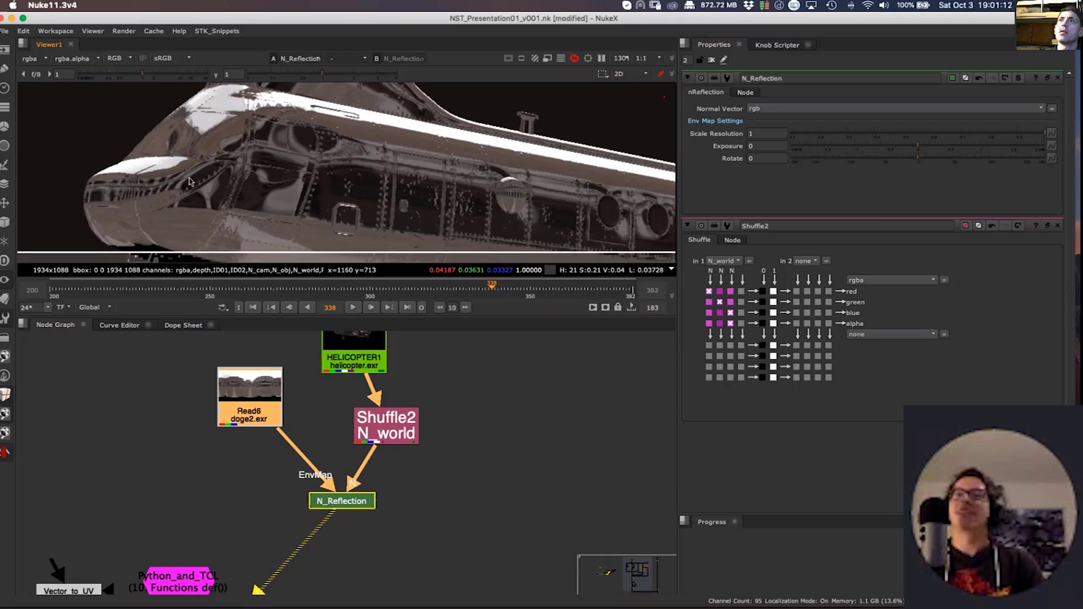
Add an unconnected NormalsRotate NKPD node from the CG toolkit to the node graph
click(183, 480)
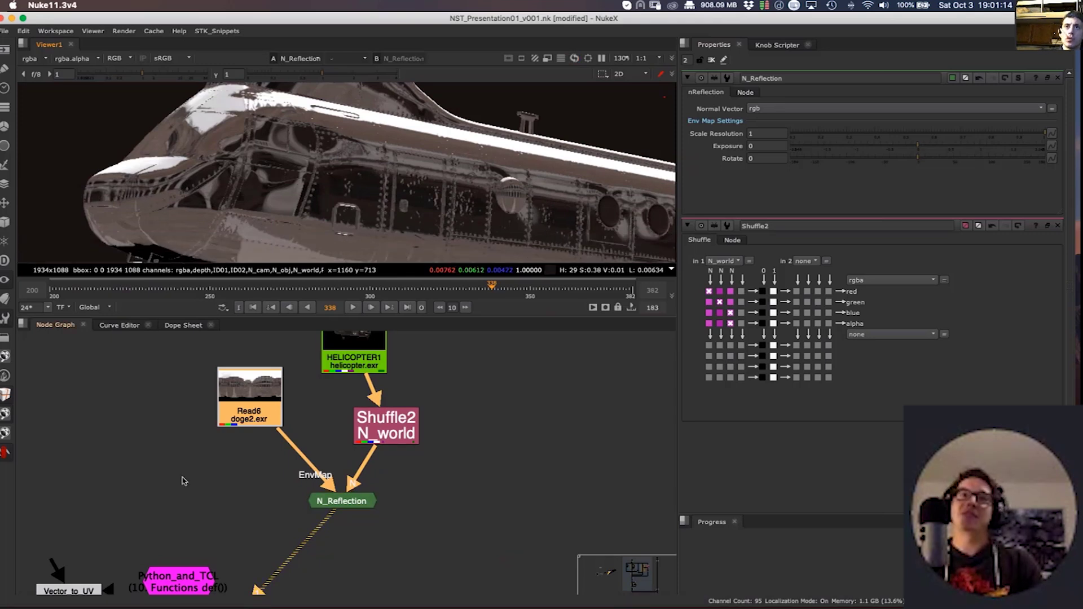
middle_drag(333, 486, 315, 486)
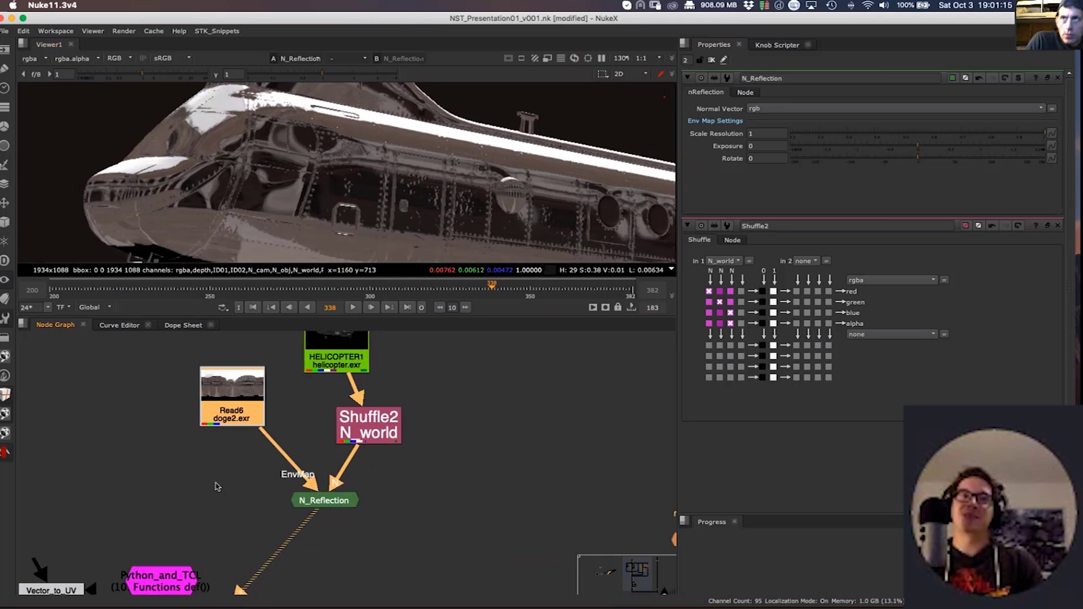
click(6, 454)
mouse_move(45, 540)
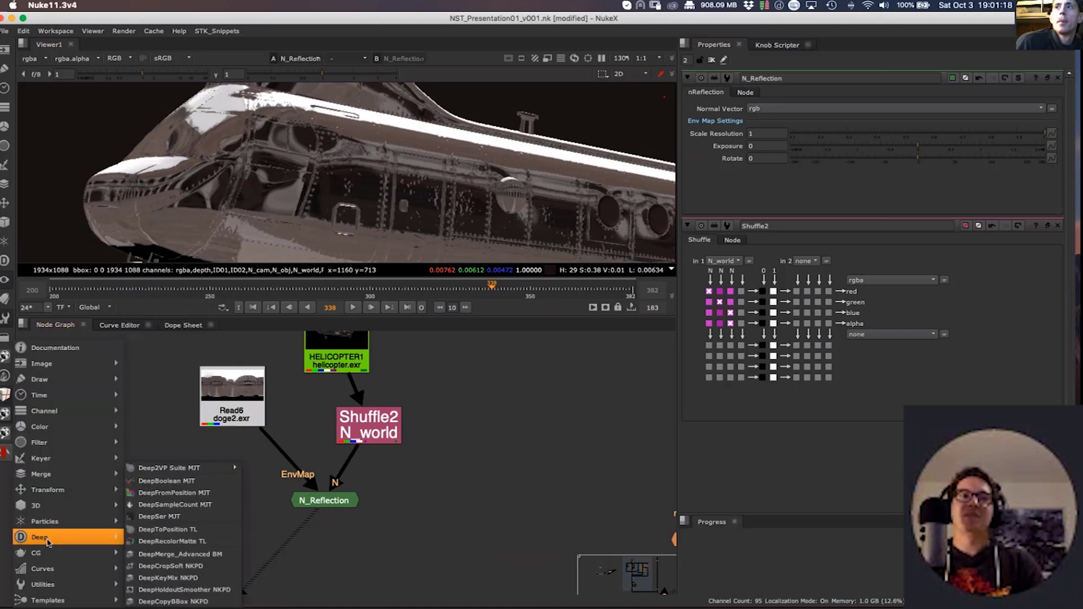
mouse_move(74, 557)
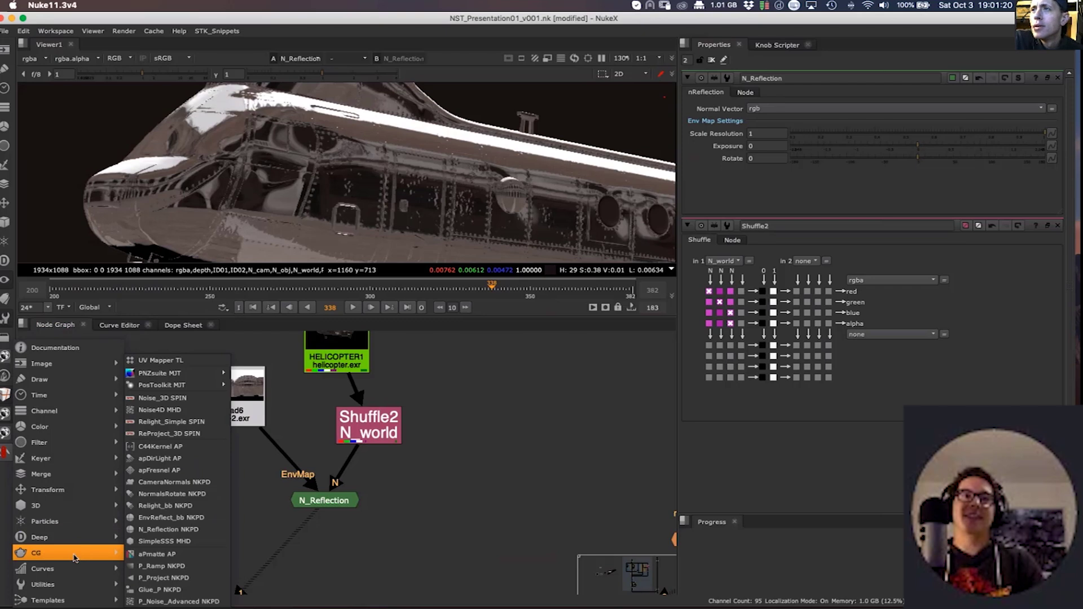
click(183, 495)
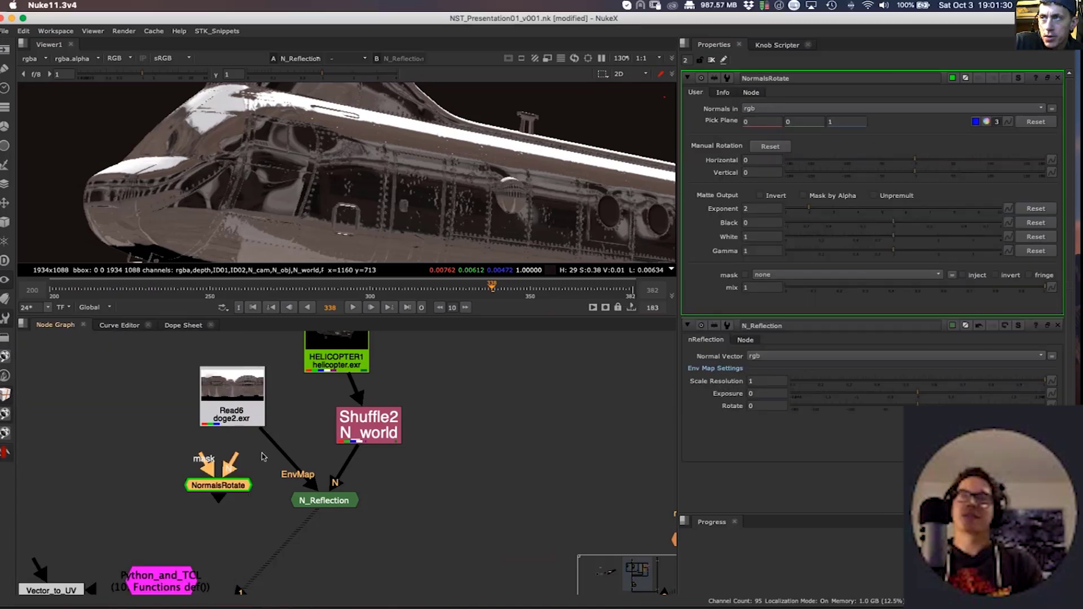
Connect the N input of NormalsRotate to the N_world Shuffle and place the node beside N_Reflection
drag(208, 474, 363, 432)
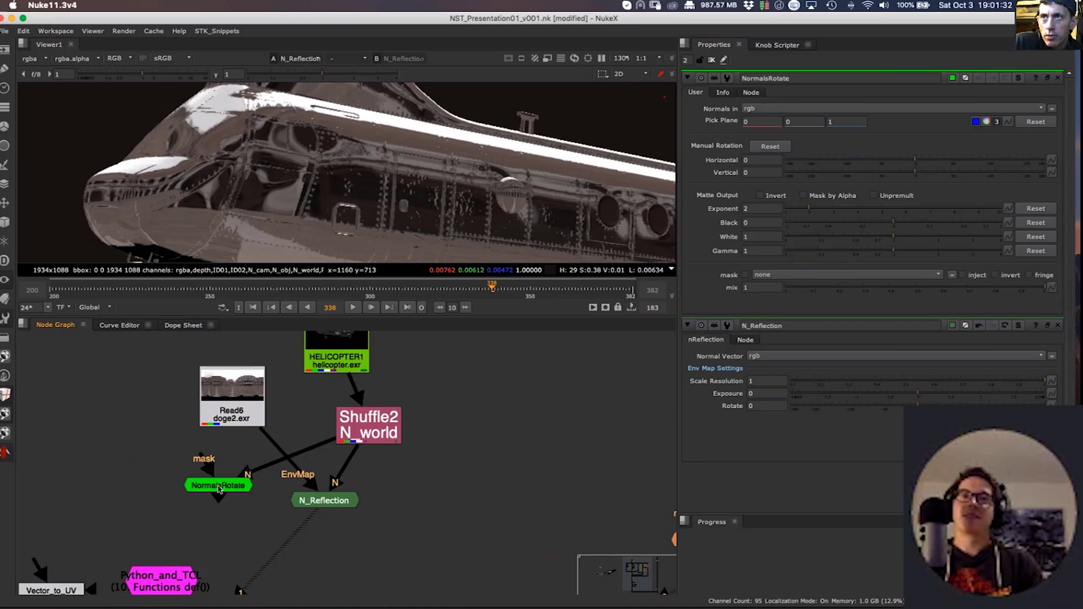
drag(218, 485, 444, 502)
click(451, 471)
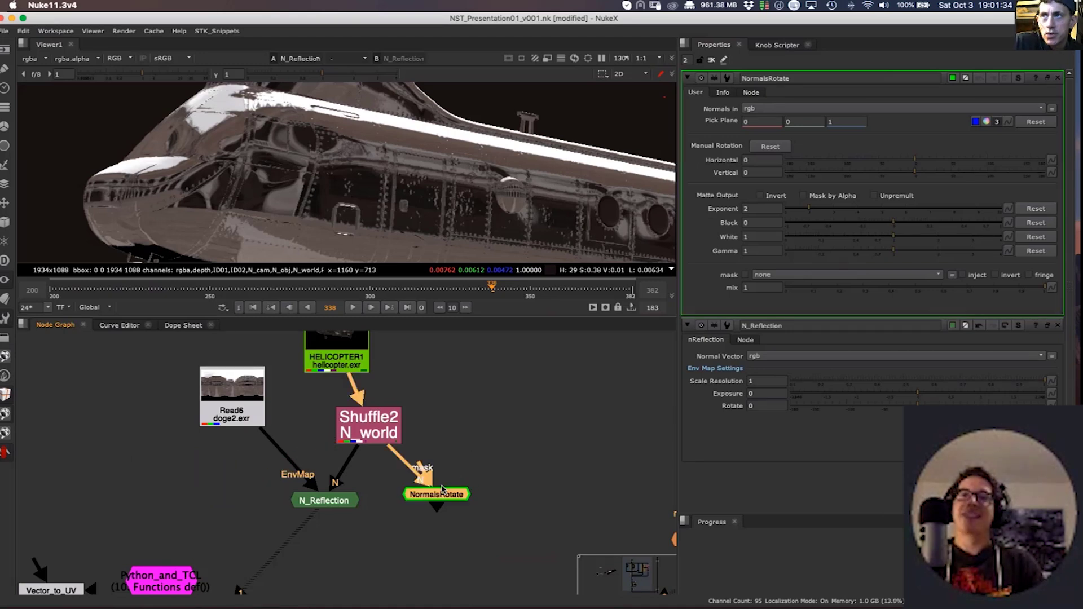
View the alpha matte of NormalsRotate with the whole helicopter frame fitted in the viewer
key(1)
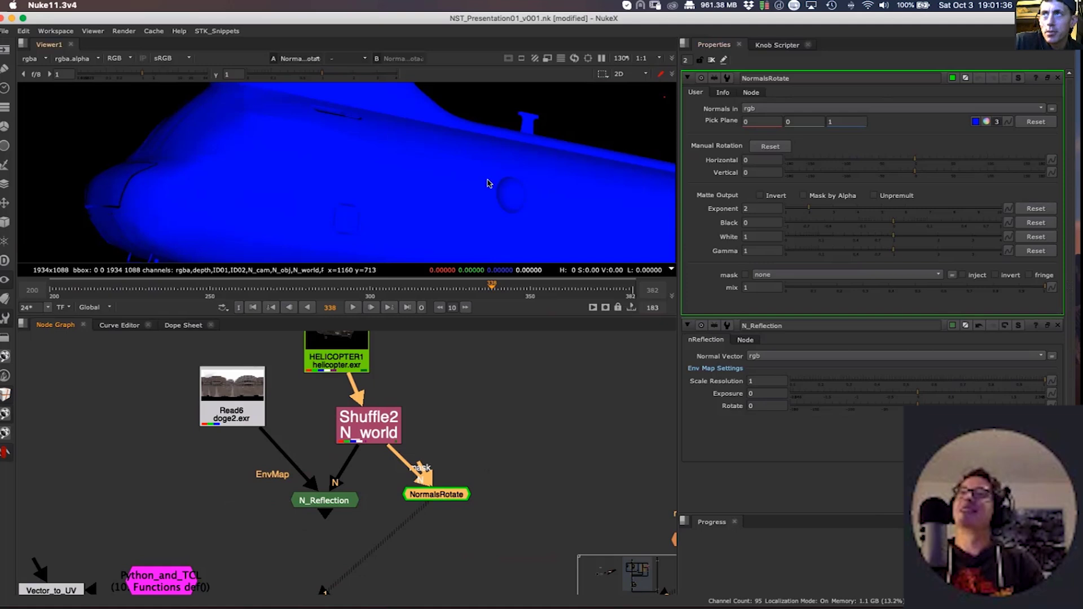
key(a)
key(f)
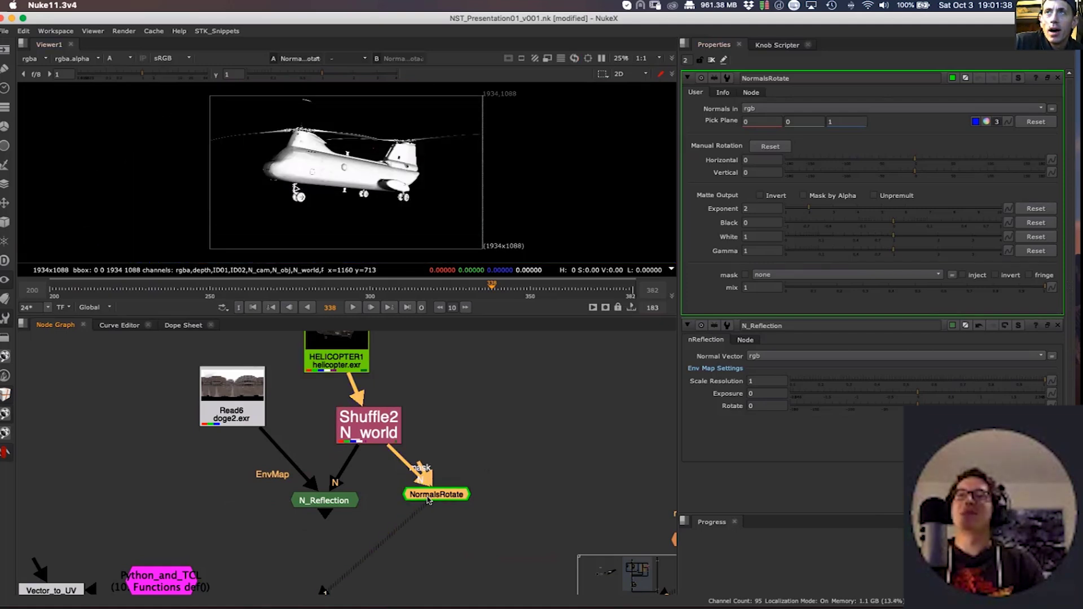
mouse_move(425, 502)
mouse_down()
mouse_move(382, 516)
mouse_move(440, 516)
mouse_move(426, 521)
mouse_up()
right_click(17, 550)
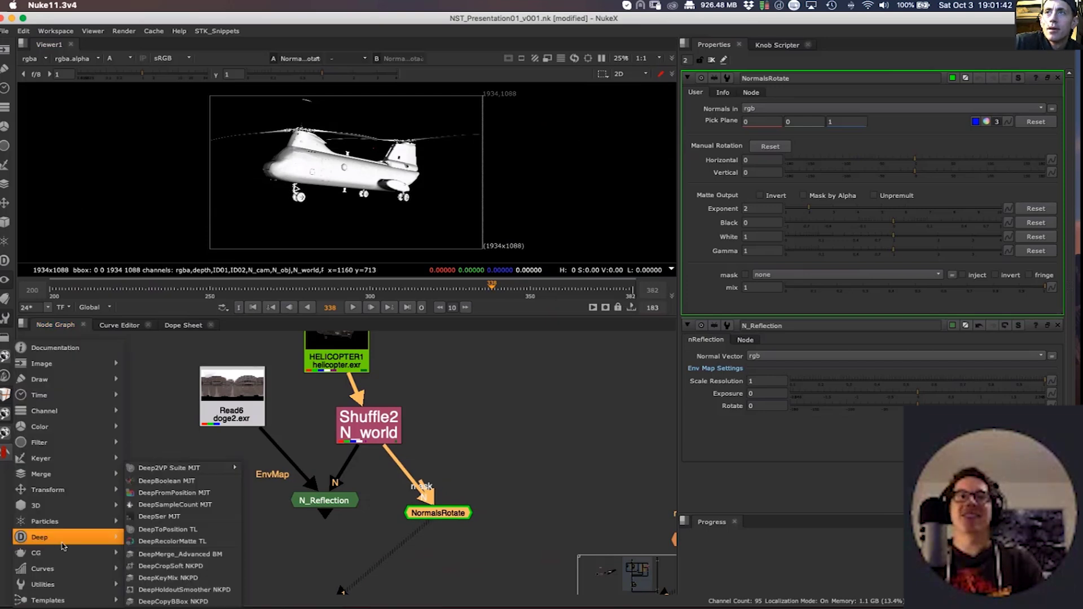
click(388, 388)
drag(433, 515, 433, 515)
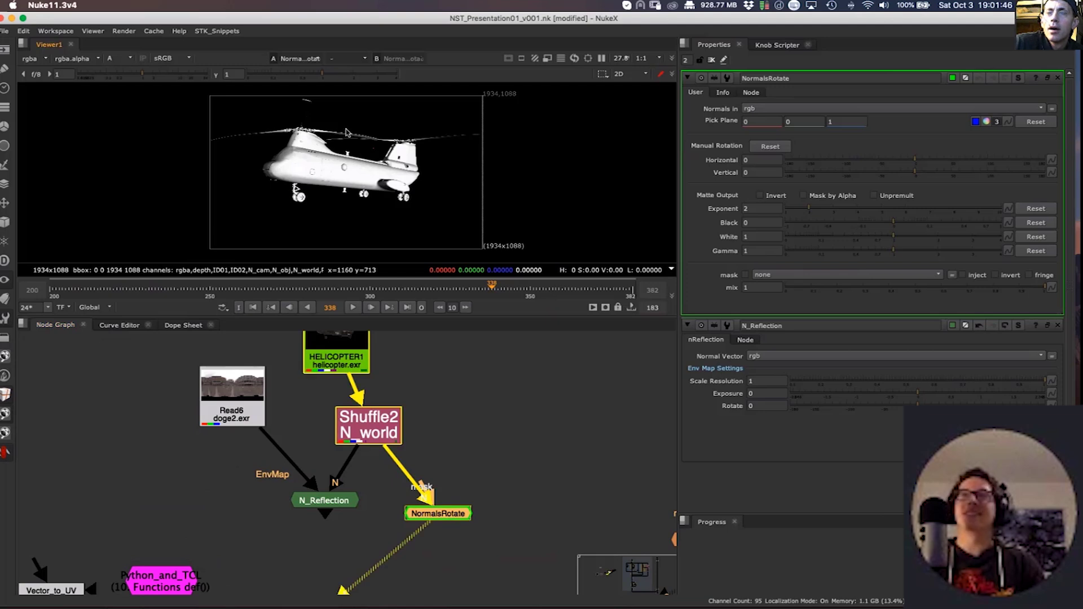
Sample several helicopter surfaces as the NormalsRotate Pick Plane, finishing near the nose with -0.765625, 0.569336, 0.299316
scroll(323, 158, up, 4)
middle_drag(318, 180, 272, 163)
ctrl+click(220, 134)
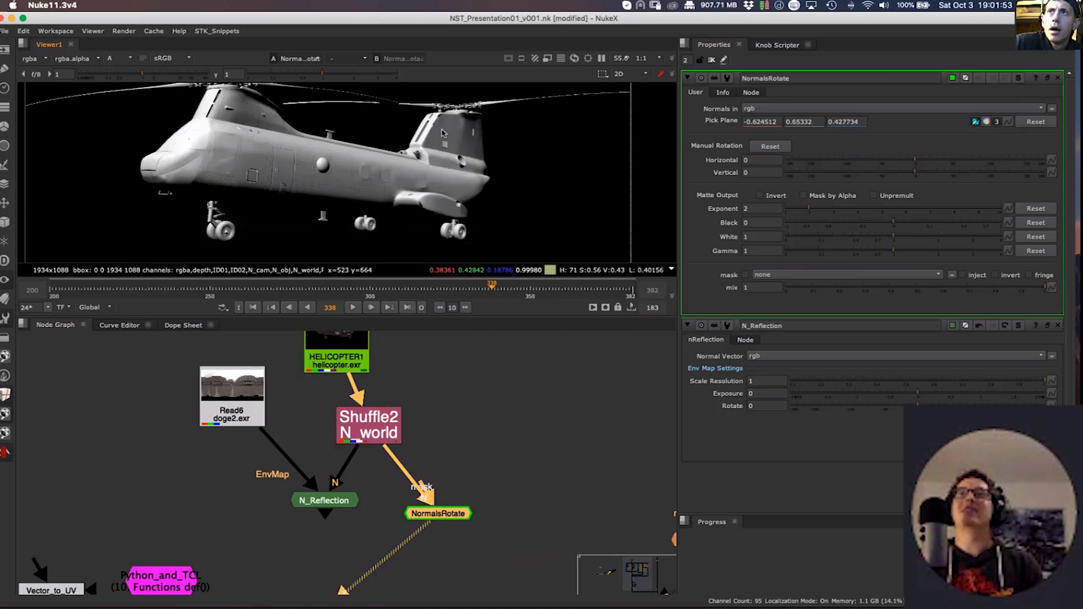
ctrl+click(412, 202)
ctrl+click(449, 211)
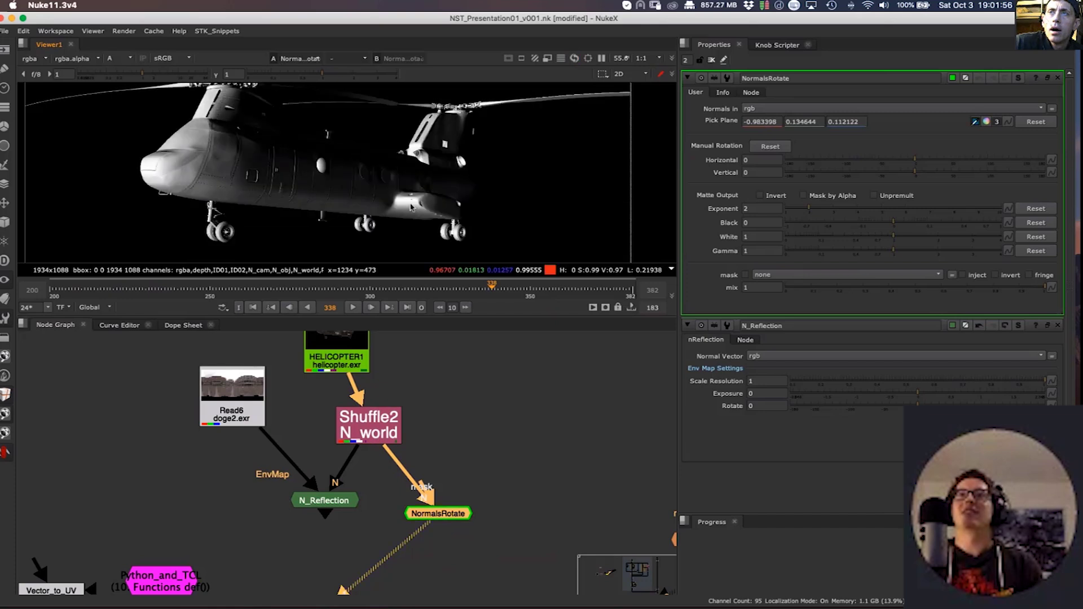
ctrl+click(180, 149)
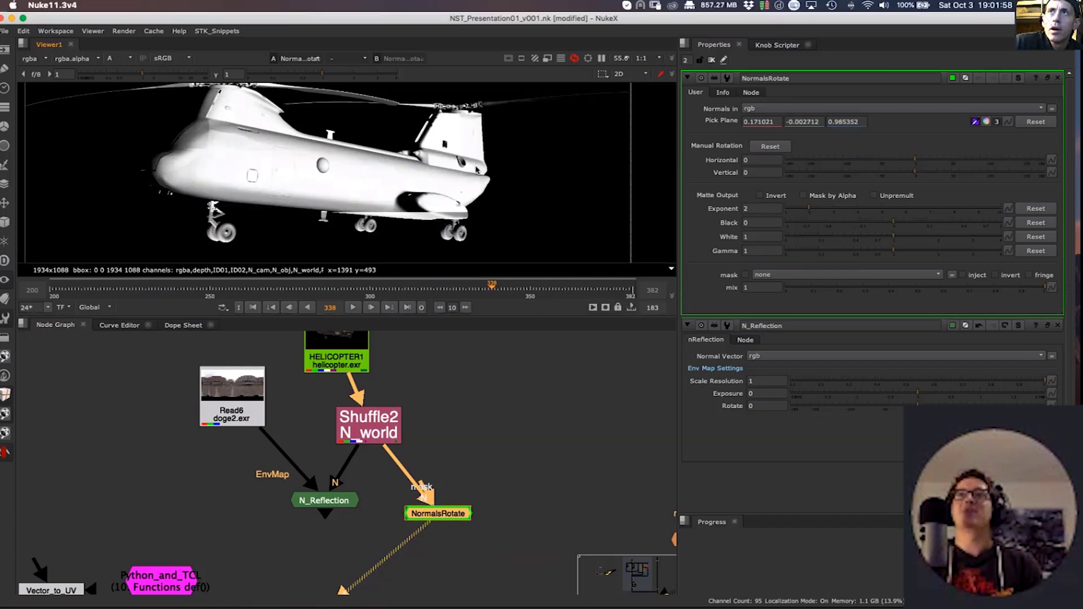
ctrl+click(180, 149)
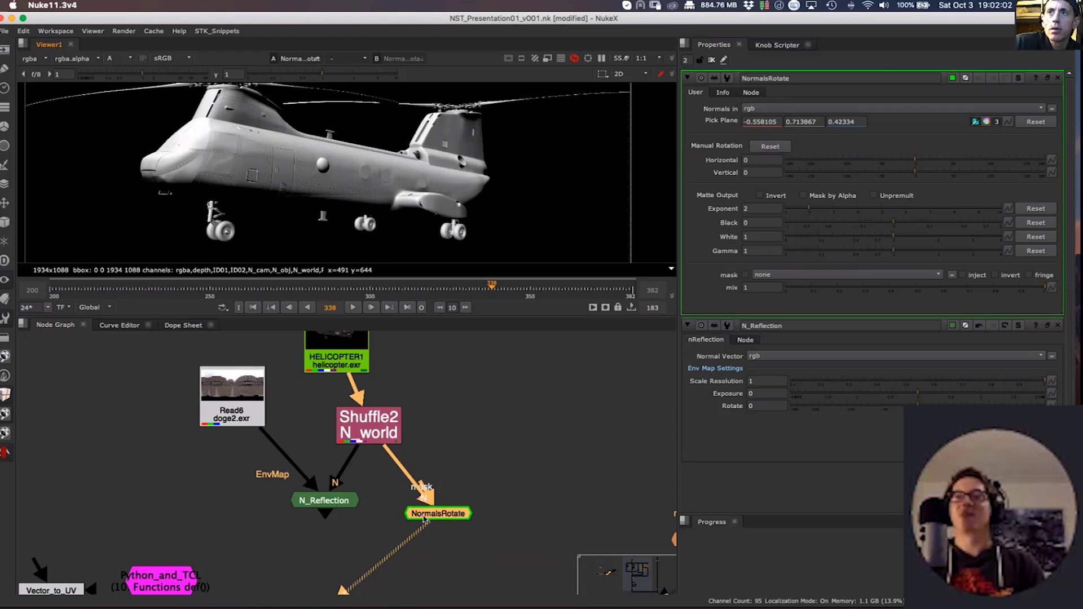
middle_drag(385, 427, 368, 440)
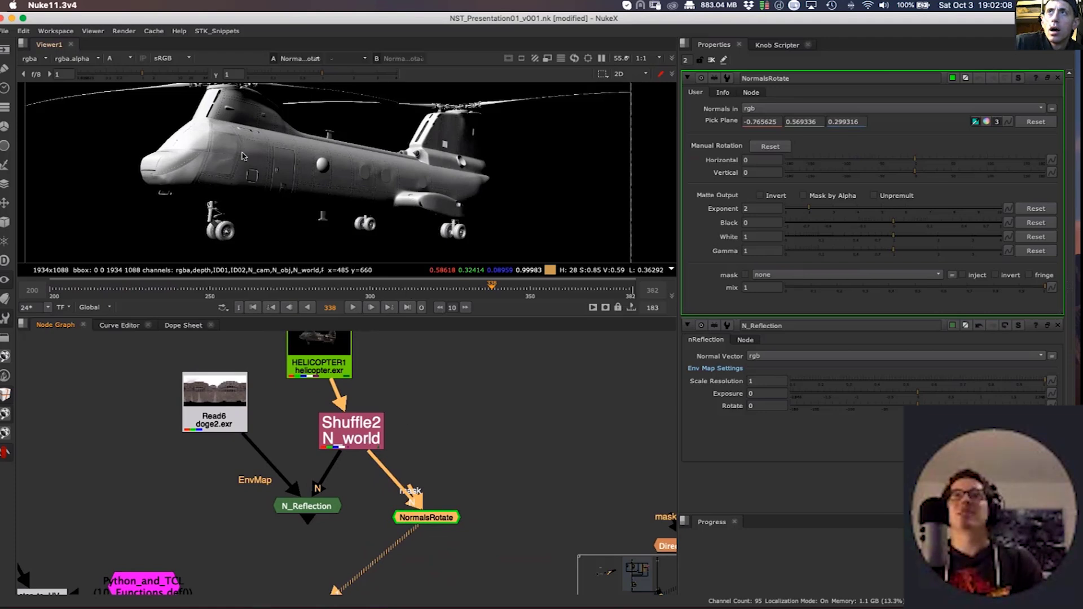
middle_drag(242, 157, 267, 179)
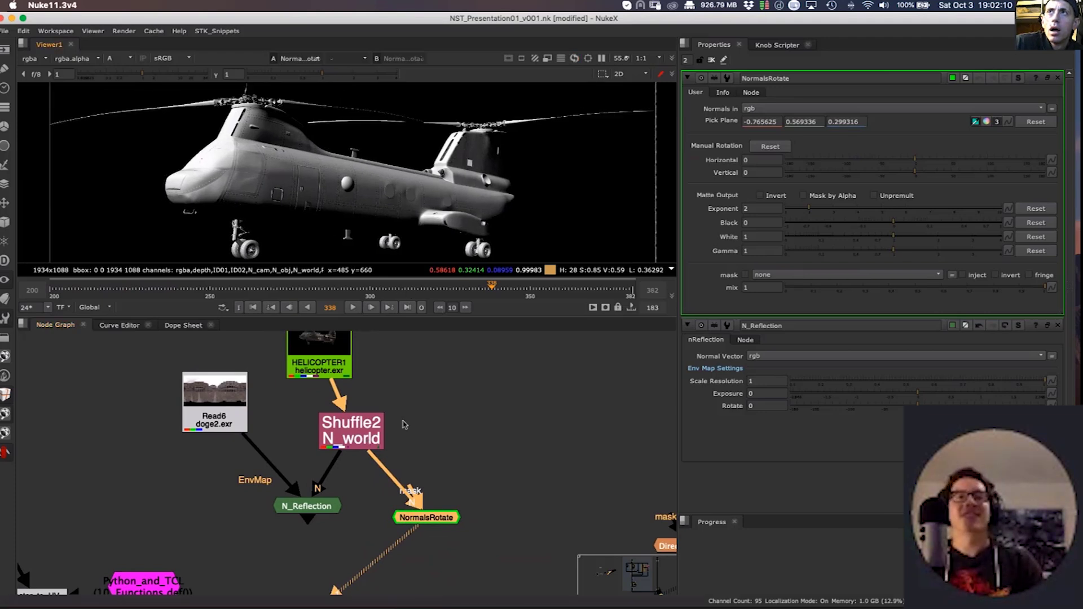
drag(432, 522, 482, 505)
key(Tab)
text(shuffle)
key(Return)
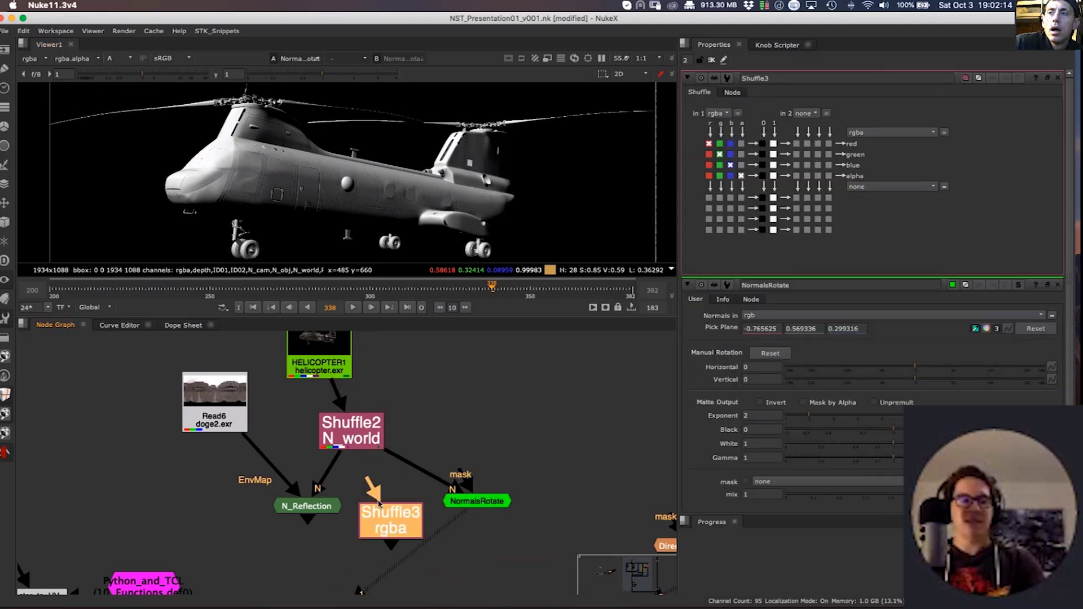
key(Delete)
Add a Grade node fed by helicopter.exr and masked by NormalsRotate, and view its result
key(g)
drag(375, 486, 319, 363)
drag(412, 496, 471, 502)
key(1)
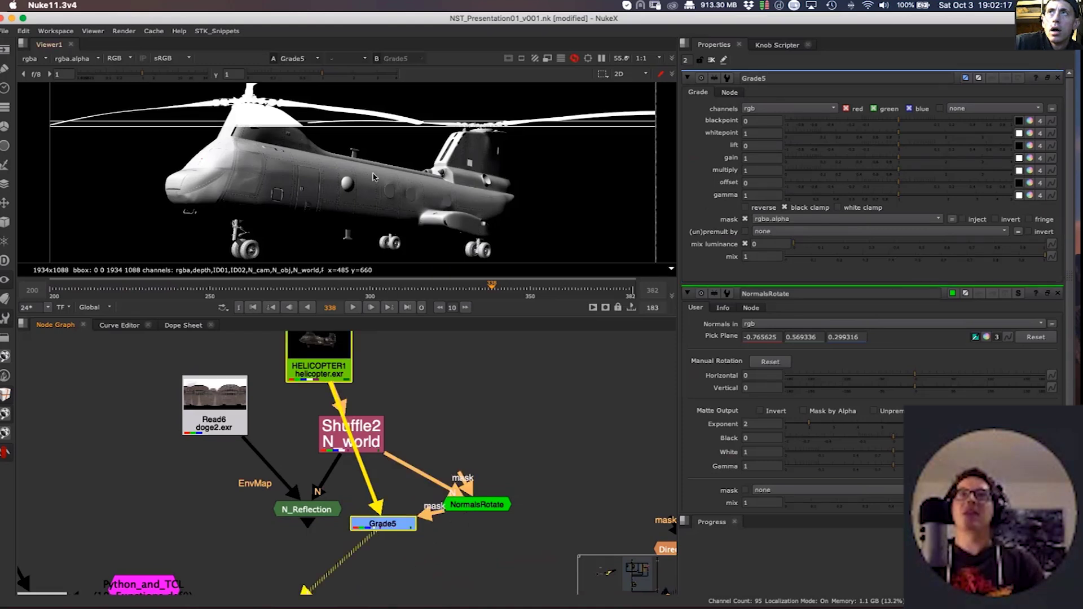
drag(382, 523, 381, 522)
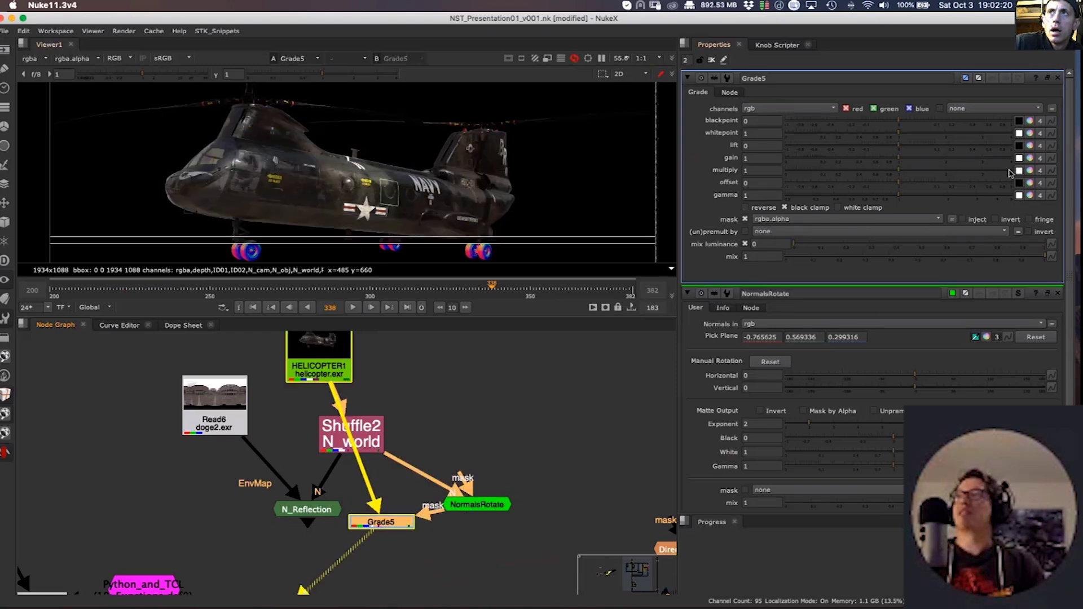
Tint the Grade's multiply to a bright warm red of 4.166667, 1.616667, 1.566667
click(1029, 170)
drag(814, 281, 819, 287)
mouse_move(828, 226)
mouse_down()
mouse_move(846, 213)
mouse_move(828, 226)
mouse_up()
drag(810, 290, 810, 328)
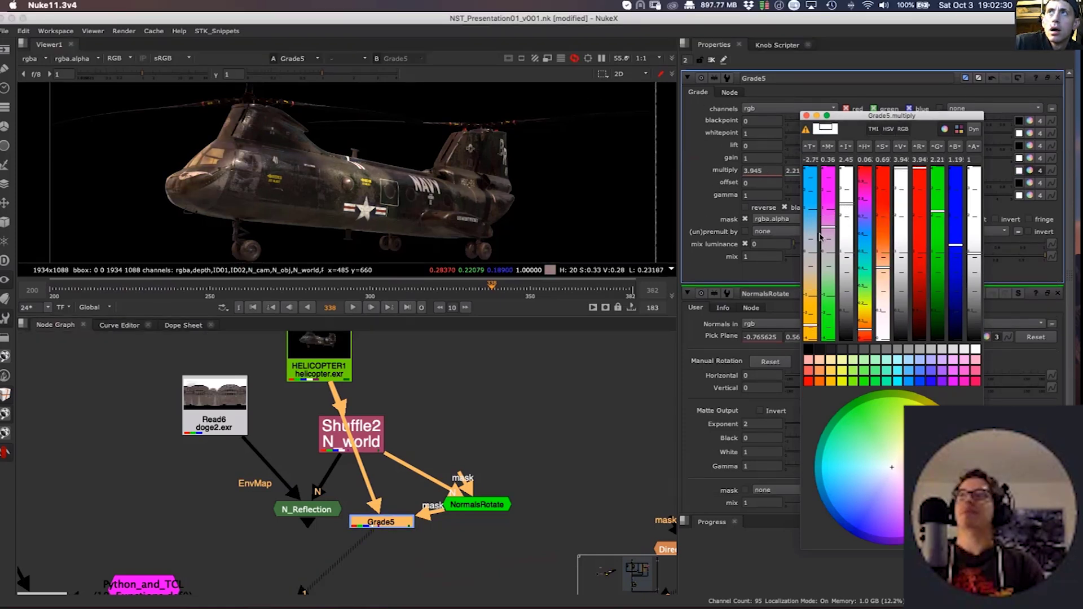
drag(827, 226, 827, 204)
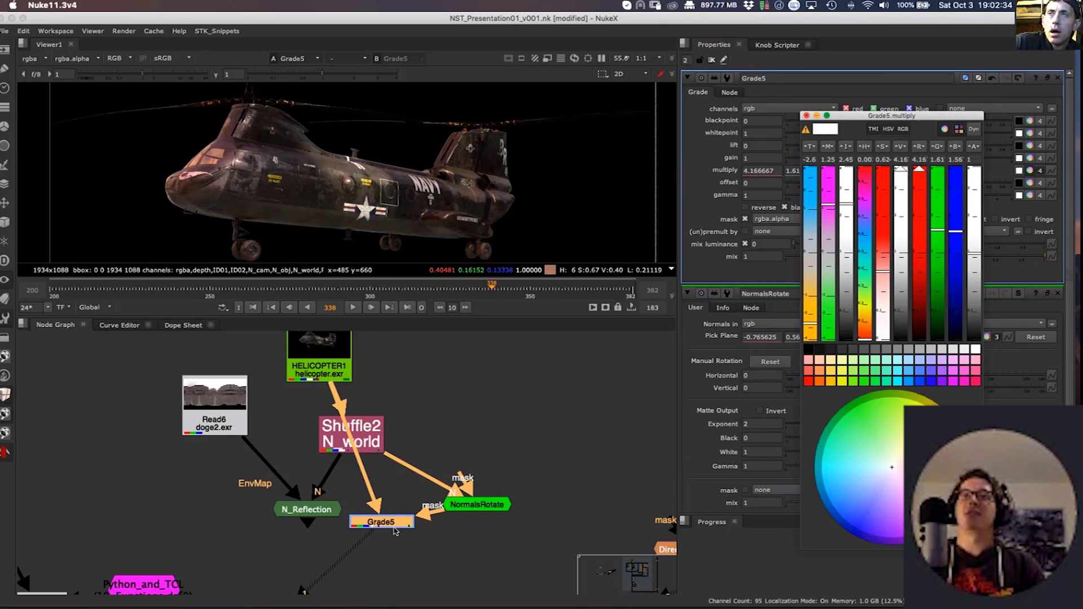
click(458, 467)
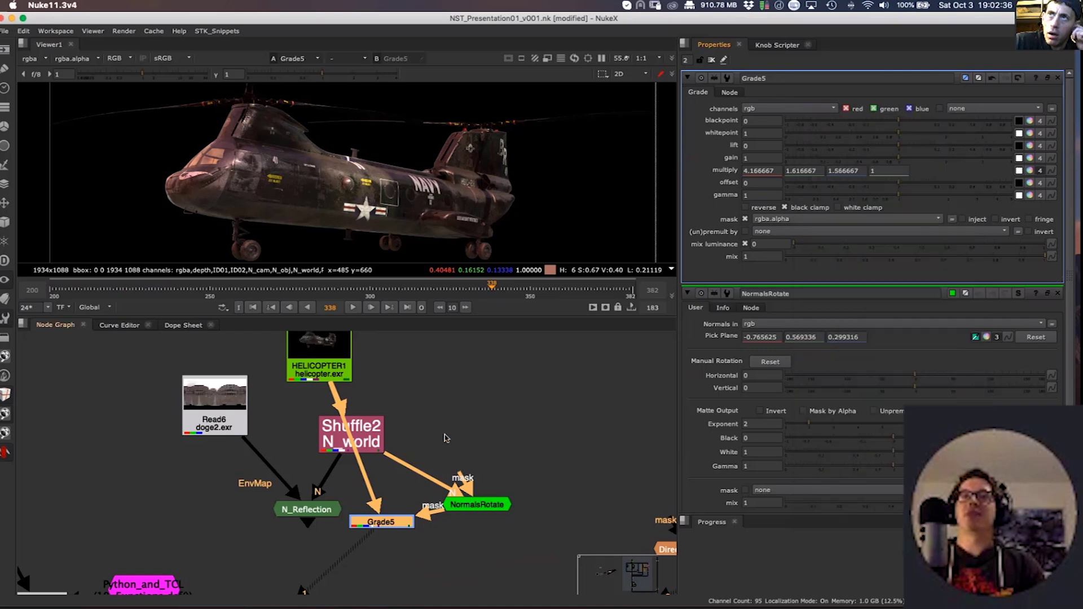
Open the NormalsRotate properties and sample the helicopter's underside as the Pick Plane, ending at -0.149536, -0.988281, 0.028793
middle_drag(458, 467, 481, 451)
double_click(496, 489)
key(ctrl)
ctrl+drag(349, 200, 359, 246)
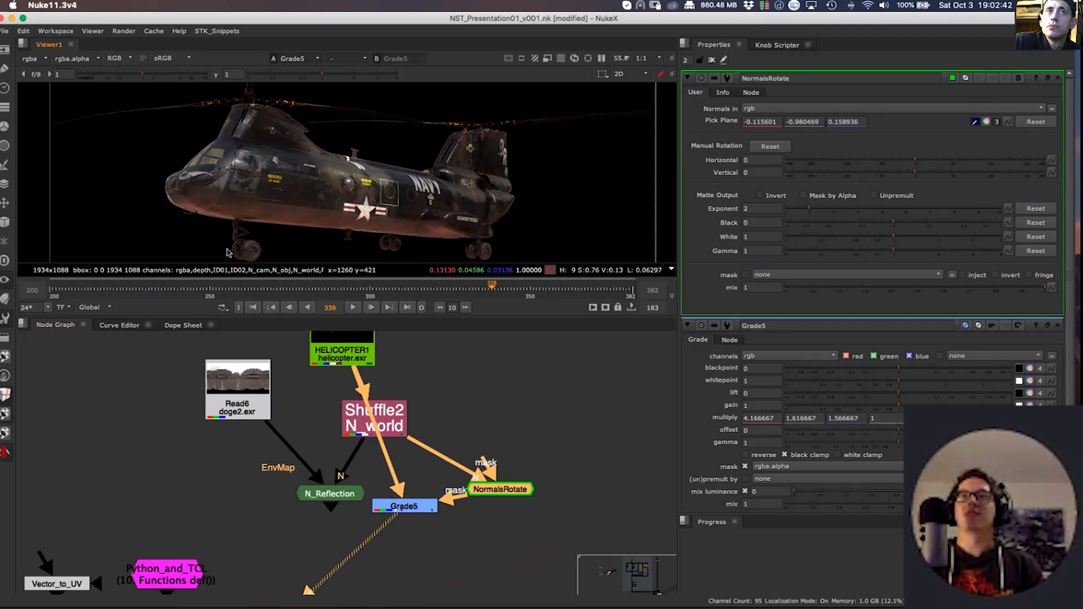
ctrl+drag(245, 257, 451, 232)
middle_drag(474, 219, 458, 207)
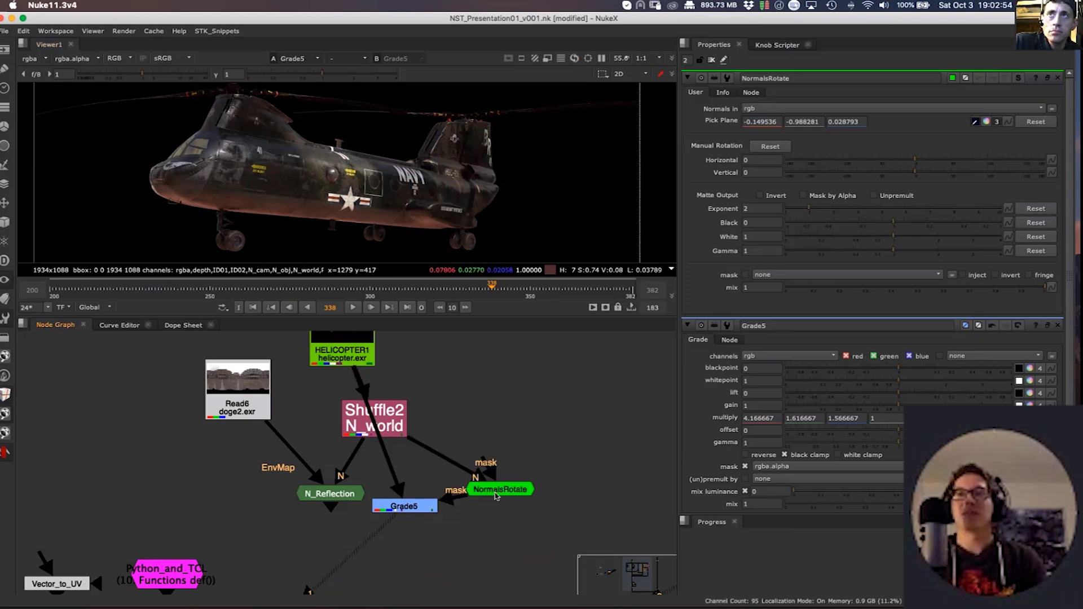
With the NormalsRotate matte in view, sample the fuselage's side as Pick Plane and set Manual Rotation to horizontal 4 and vertical 55
key(1)
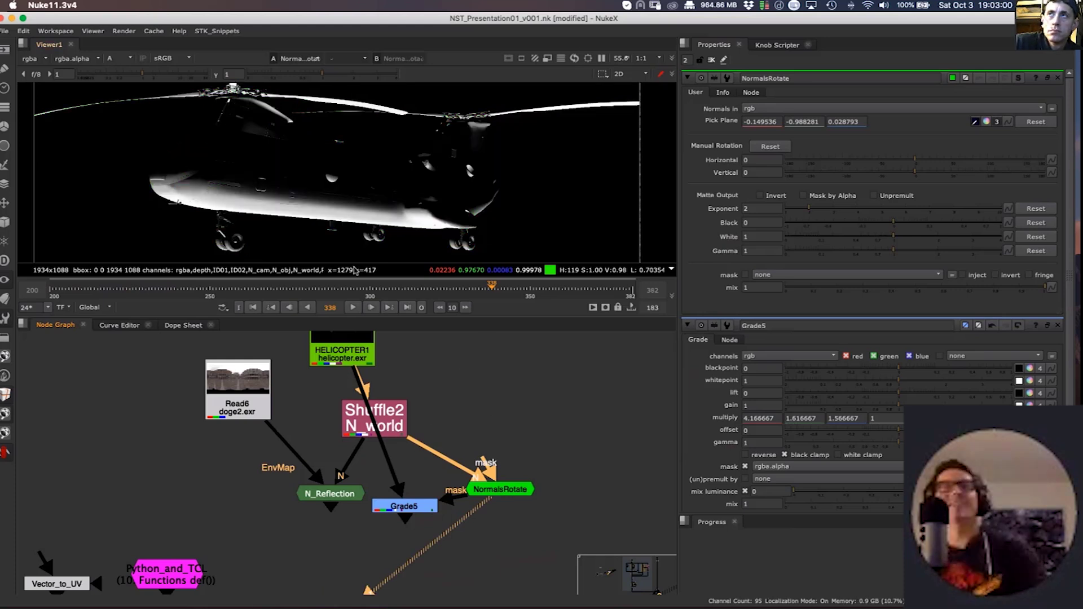
drag(499, 497, 499, 495)
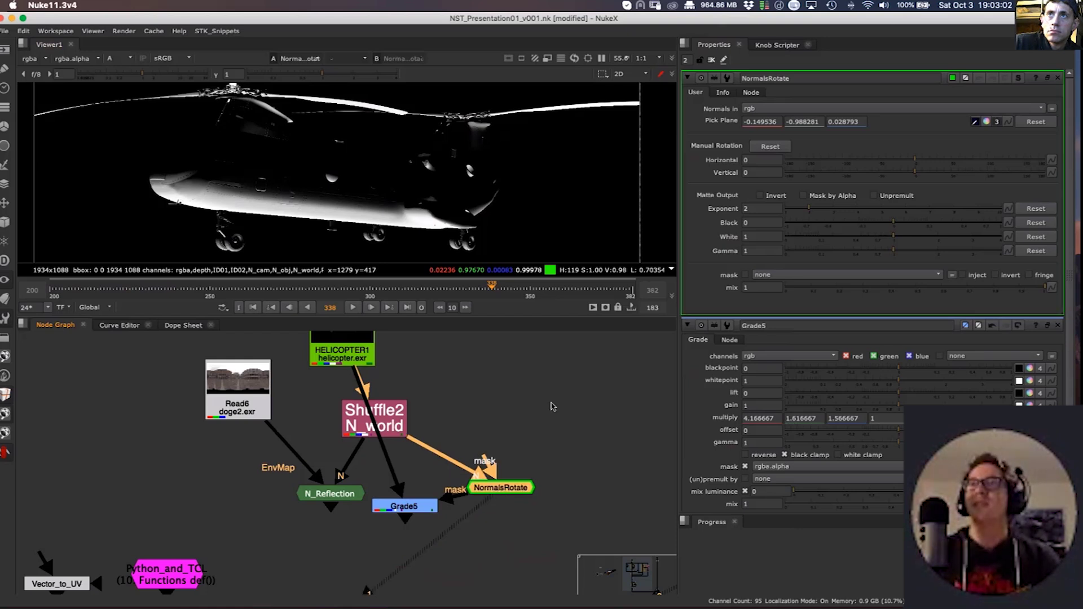
ctrl+click(328, 111)
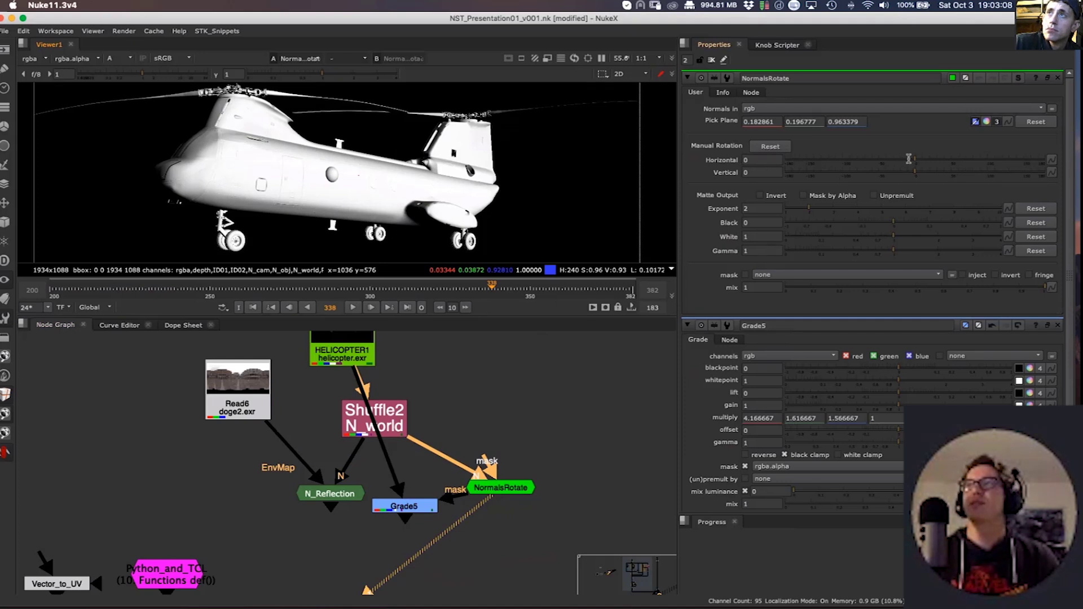
mouse_move(877, 162)
mouse_down()
mouse_move(810, 165)
mouse_move(1009, 164)
mouse_move(903, 164)
mouse_move(962, 179)
mouse_move(837, 179)
mouse_move(953, 178)
mouse_up()
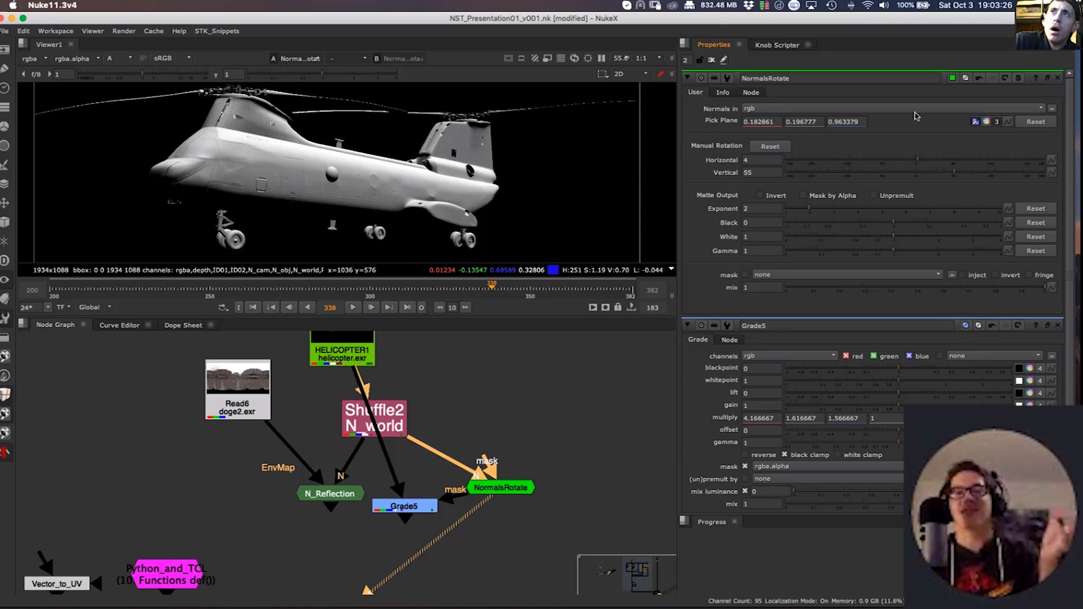
click(401, 499)
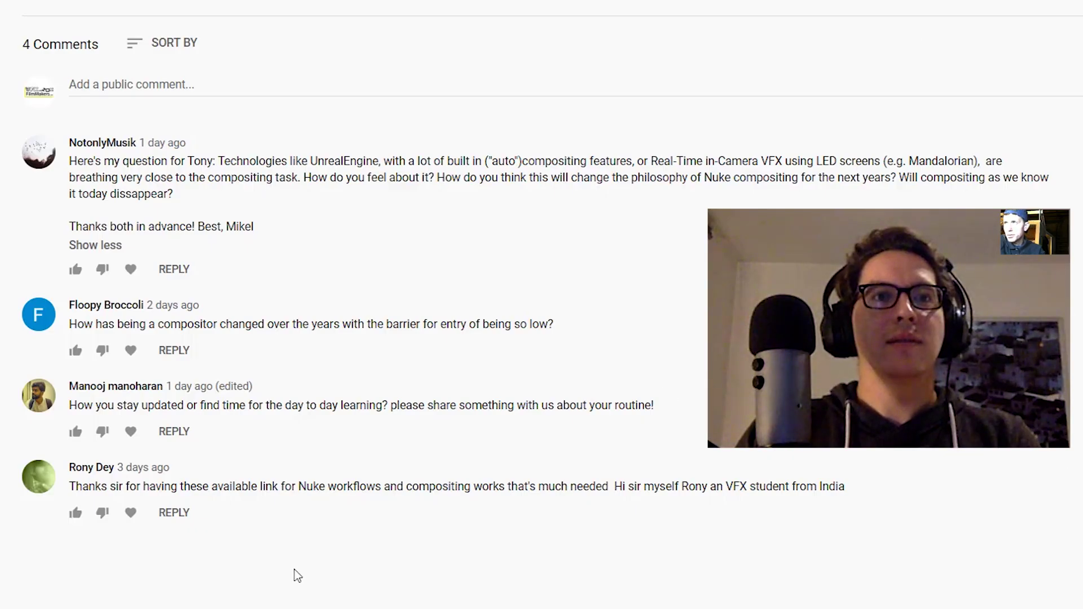